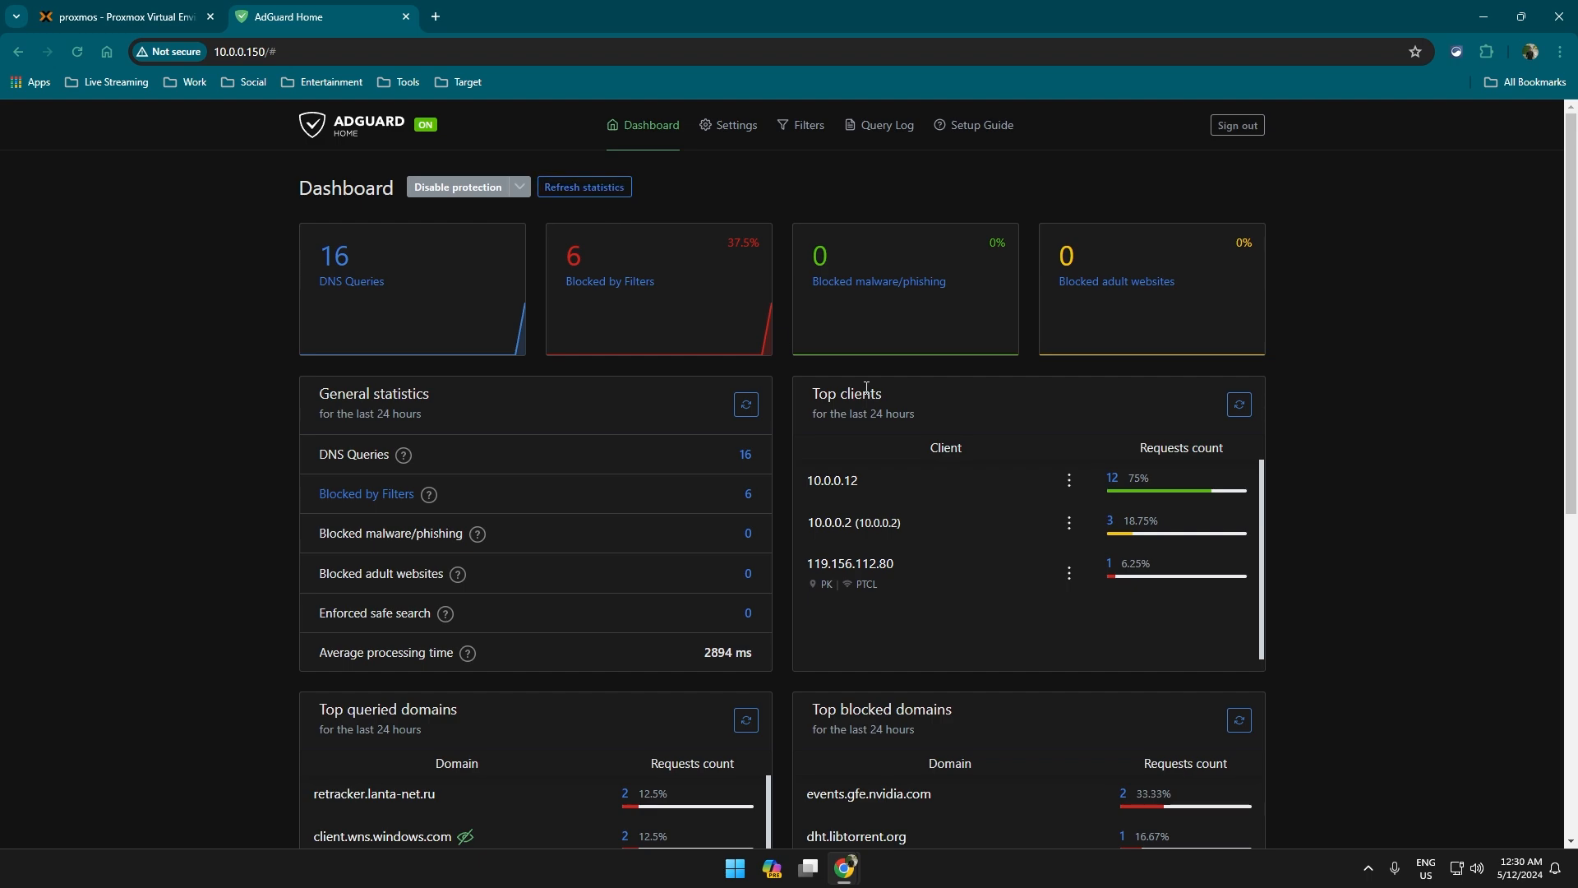
# Scroll up and down through the AdGuard Home dashboard statistics.
pyautogui.scroll(-4, 726, 654)
pyautogui.scroll(4, 735, 649)
pyautogui.scroll(-1, 426, 648)
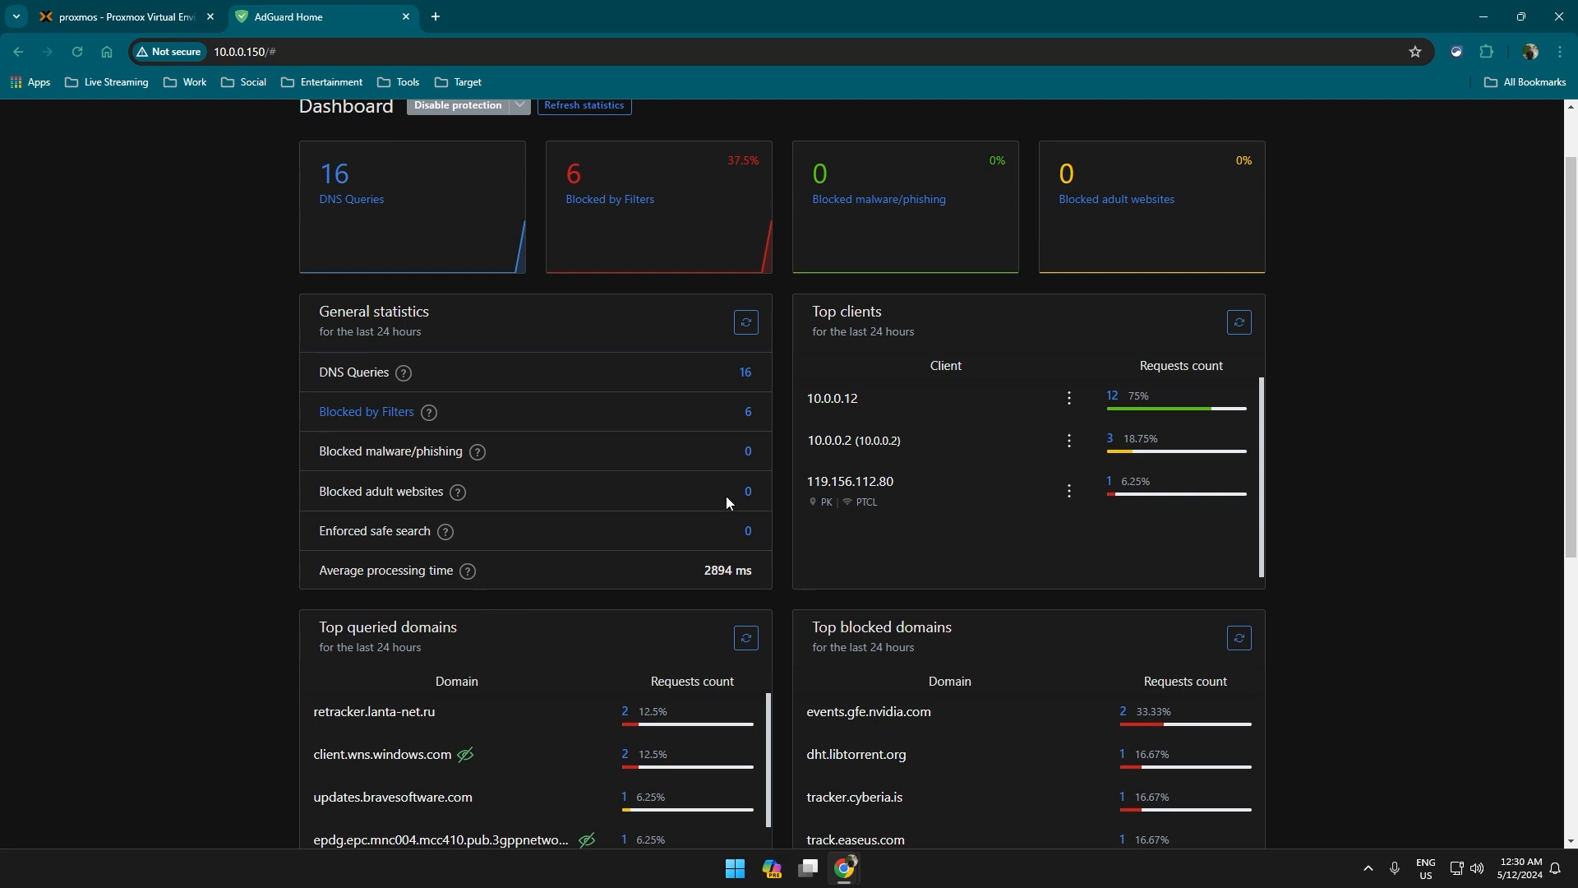
pyautogui.scroll(1, 740, 477)
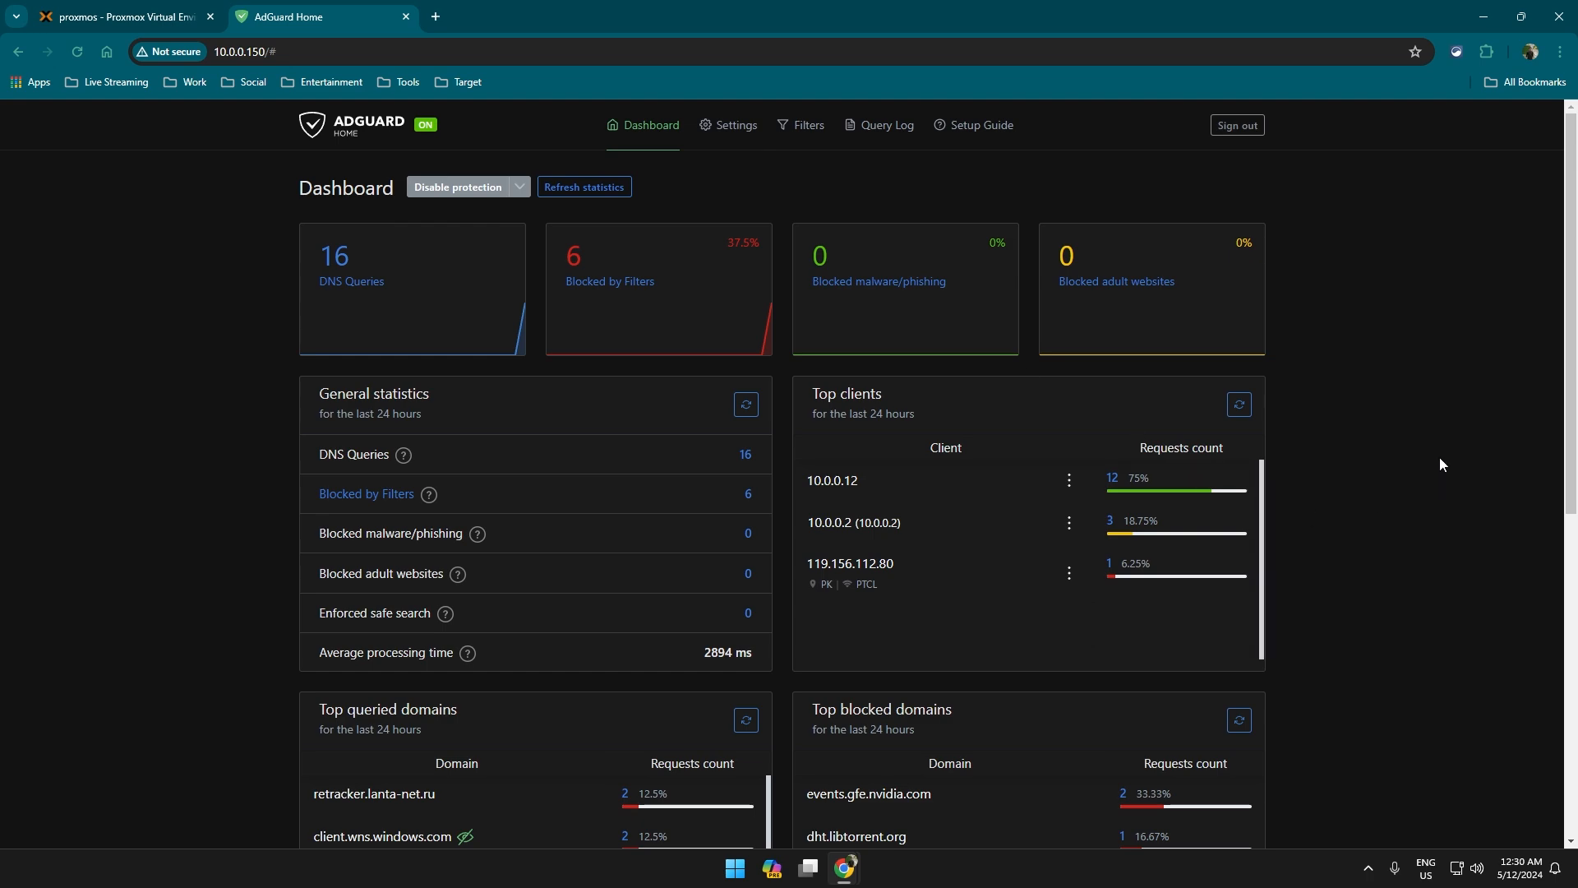
pyautogui.scroll(-7, 1424, 566)
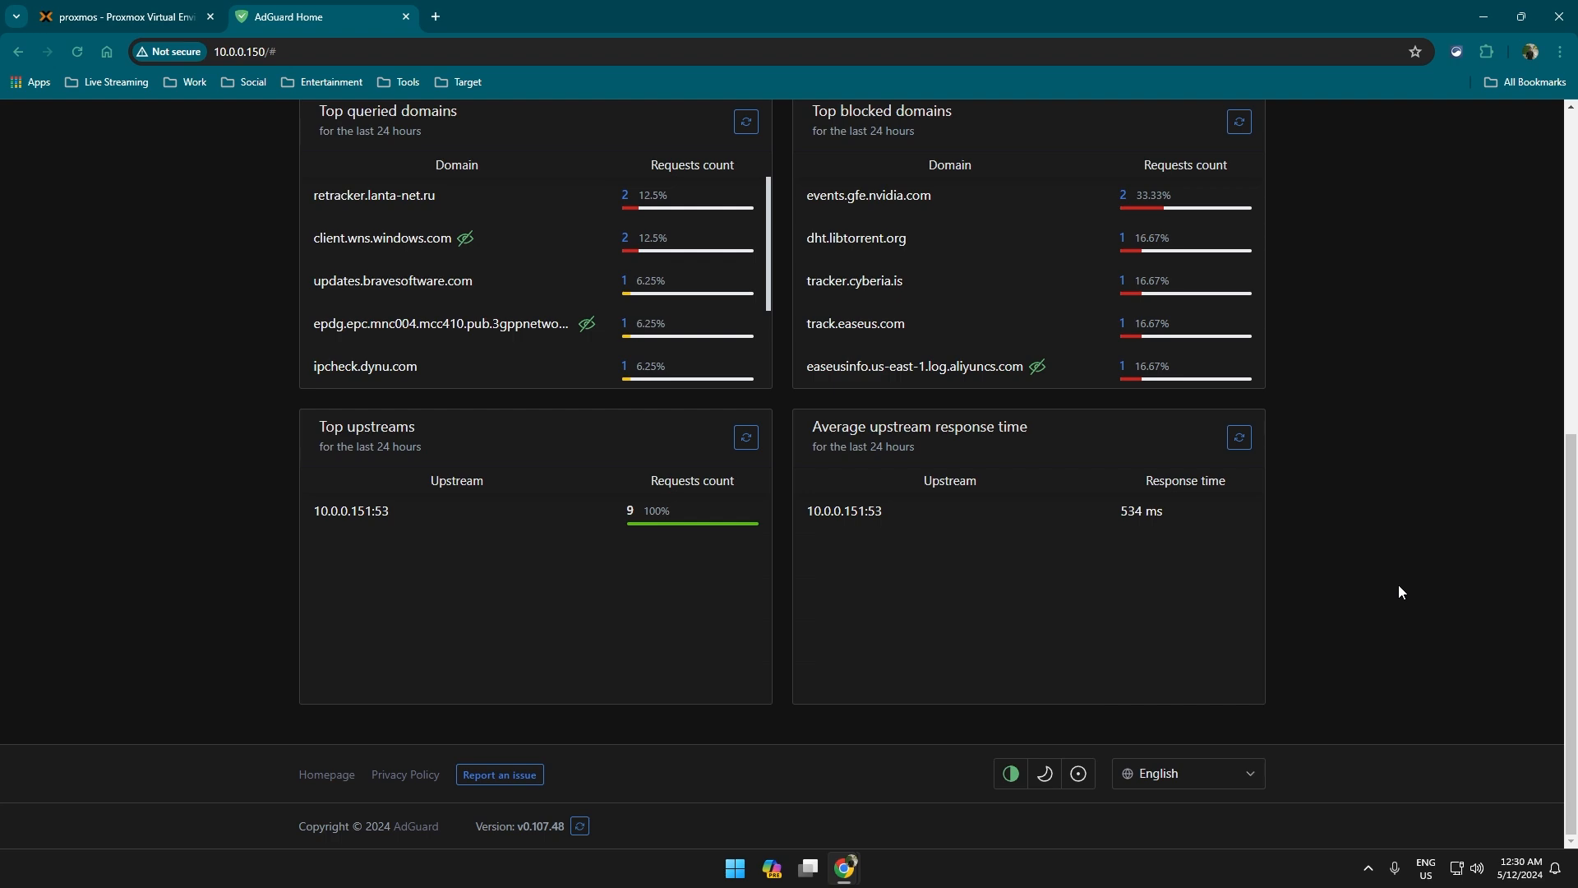
pyautogui.scroll(7, 1399, 584)
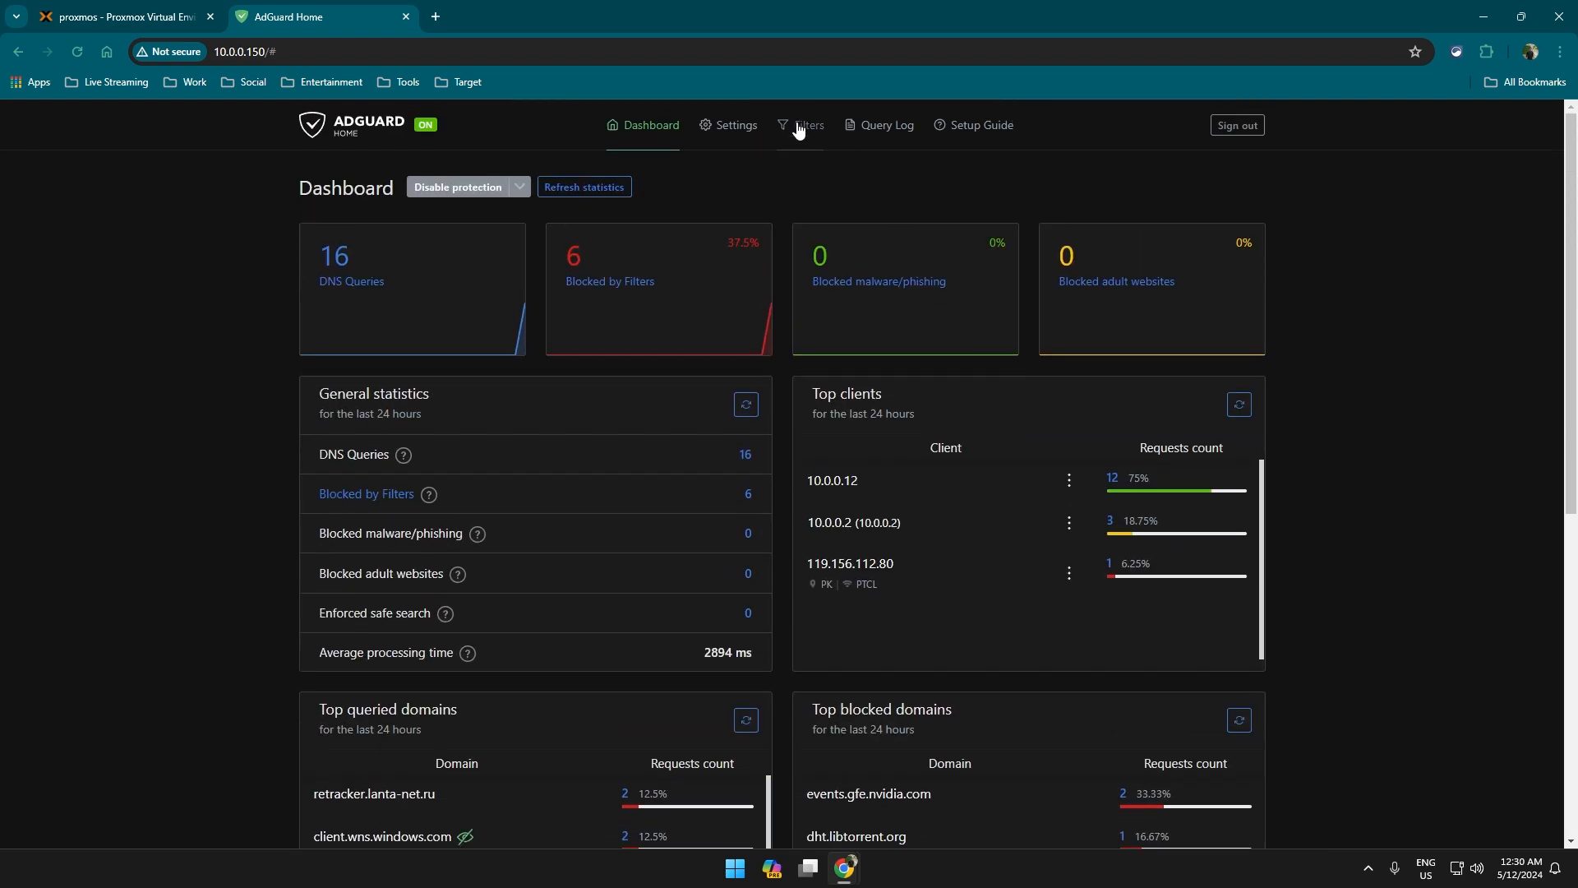
# View the custom filtering rules, then scroll through the blocked services list.
pyautogui.moveTo(802, 127)
pyautogui.click(851, 280)
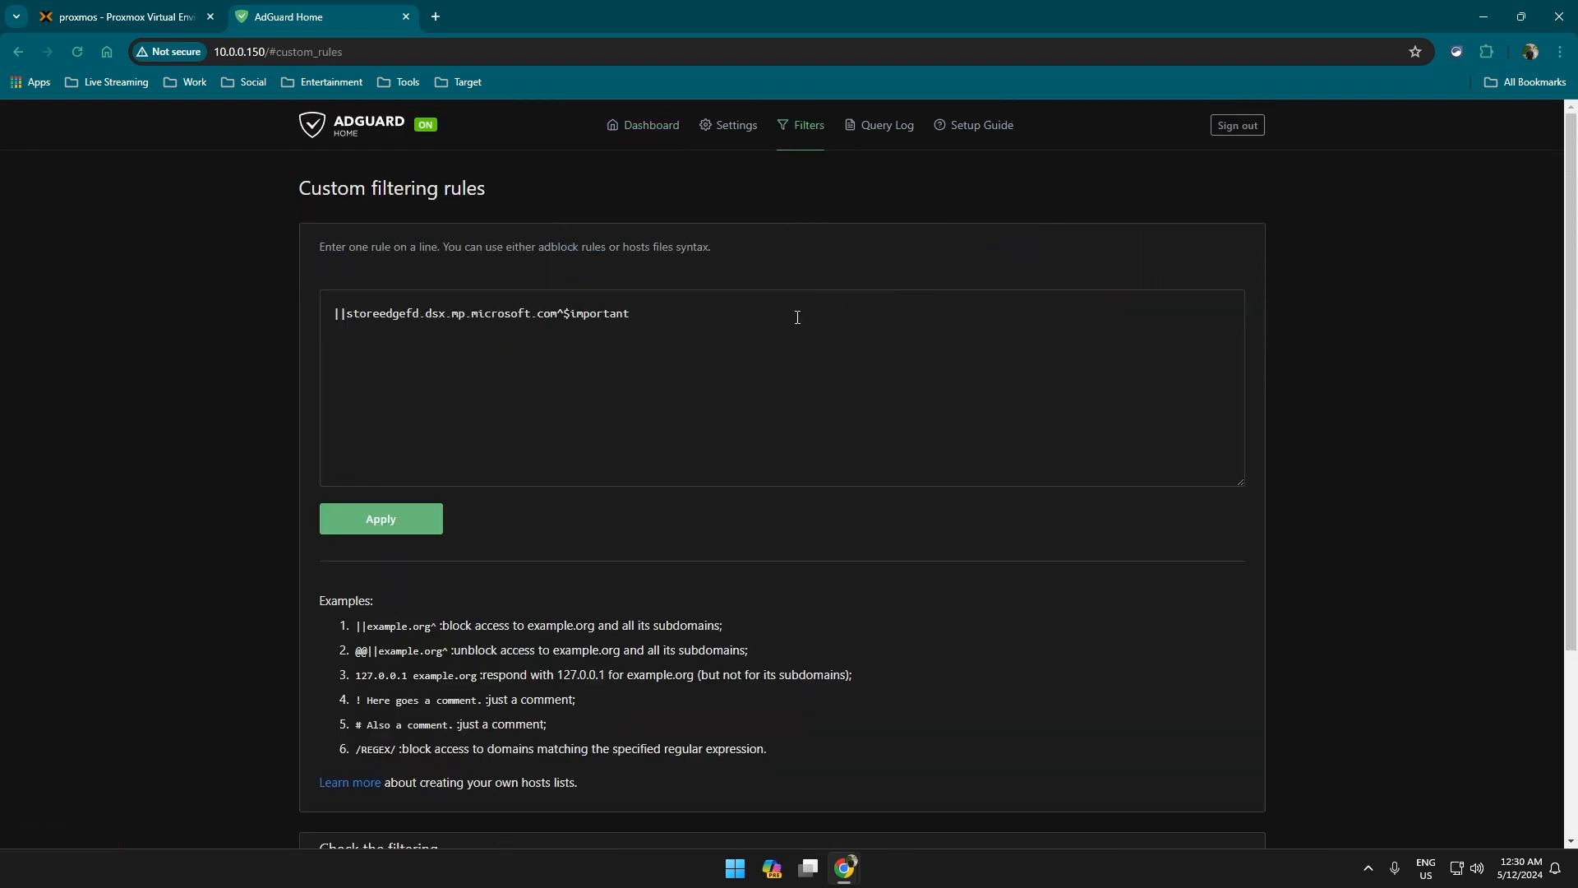
pyautogui.click(845, 255)
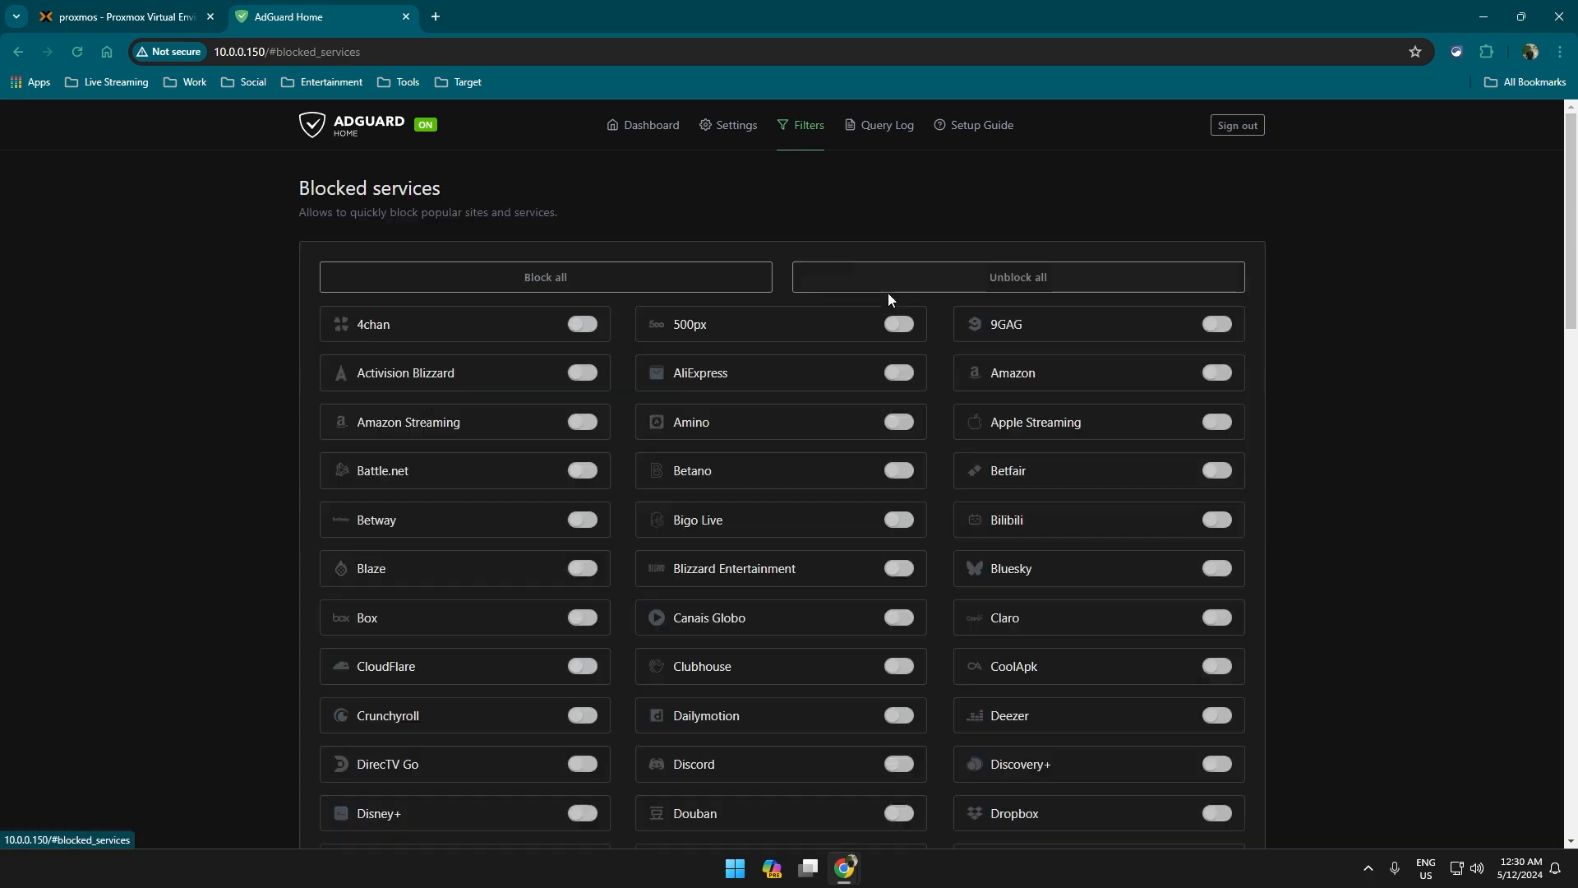
pyautogui.scroll(-4, 1003, 635)
pyautogui.scroll(-6, 1002, 635)
pyautogui.scroll(-10, 1173, 602)
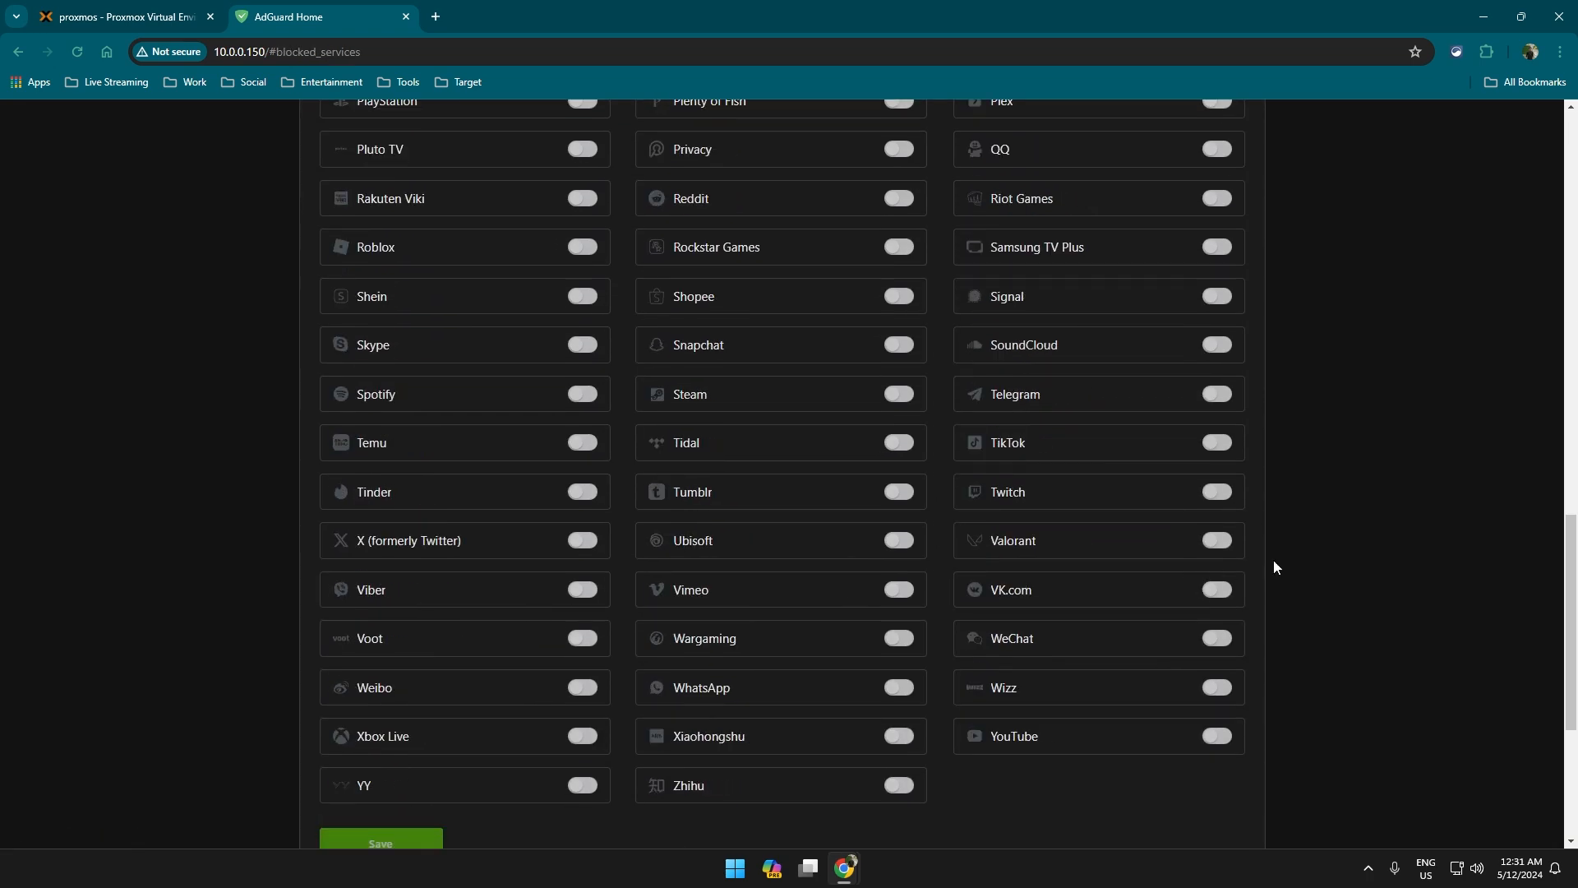
pyautogui.scroll(15, 1340, 551)
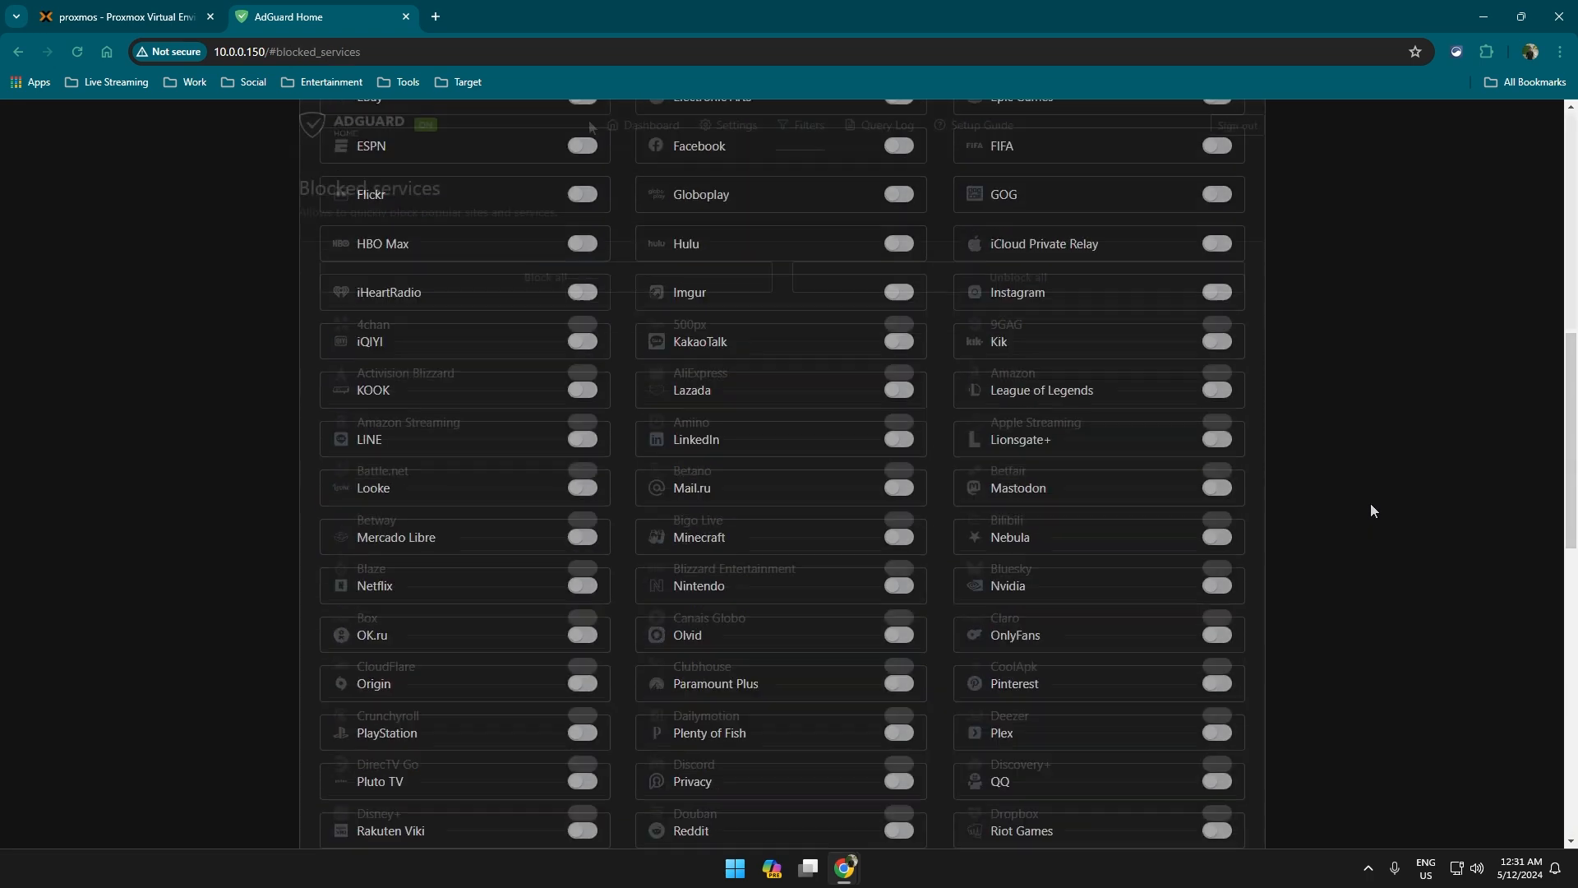
# Refresh the dashboard statistics, then switch to Proxmox's console for container 150.
pyautogui.click(650, 126)
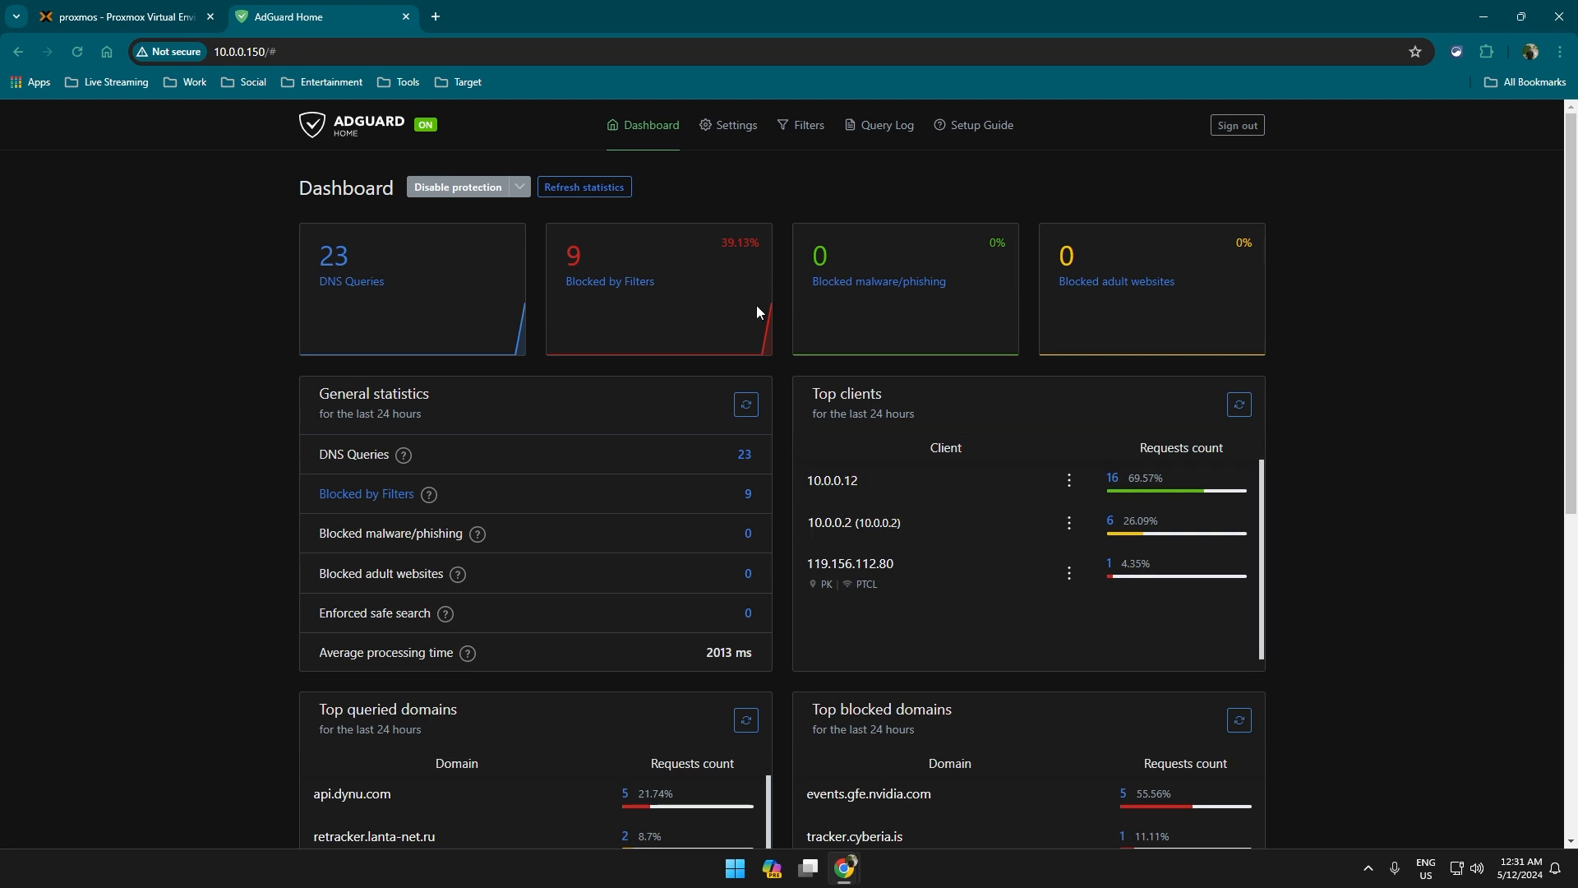
pyautogui.click(584, 187)
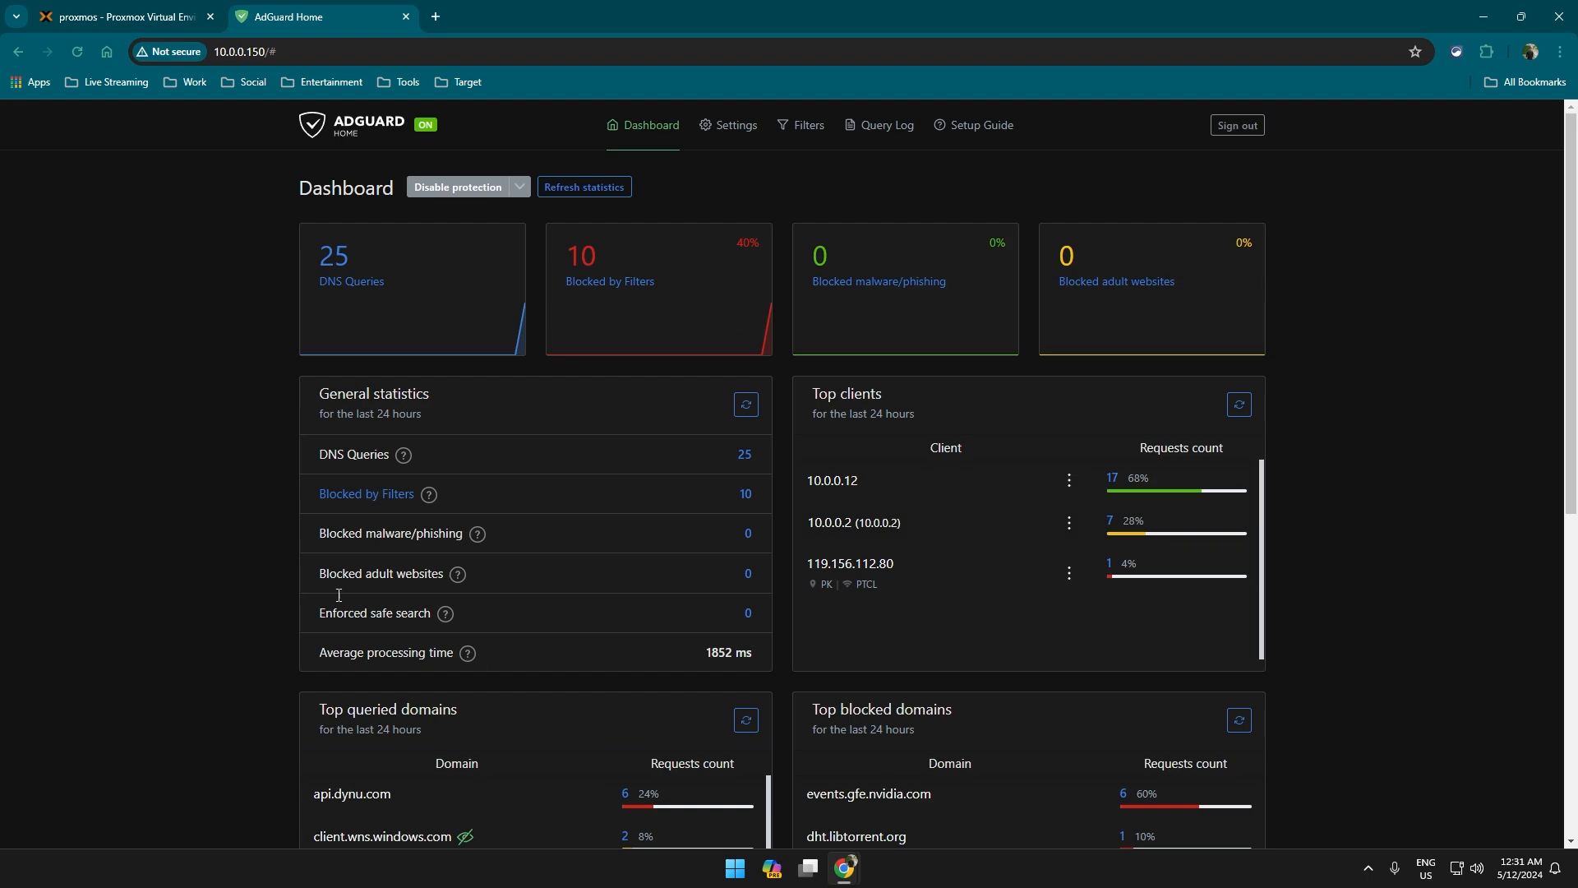
pyautogui.scroll(-8, 1107, 475)
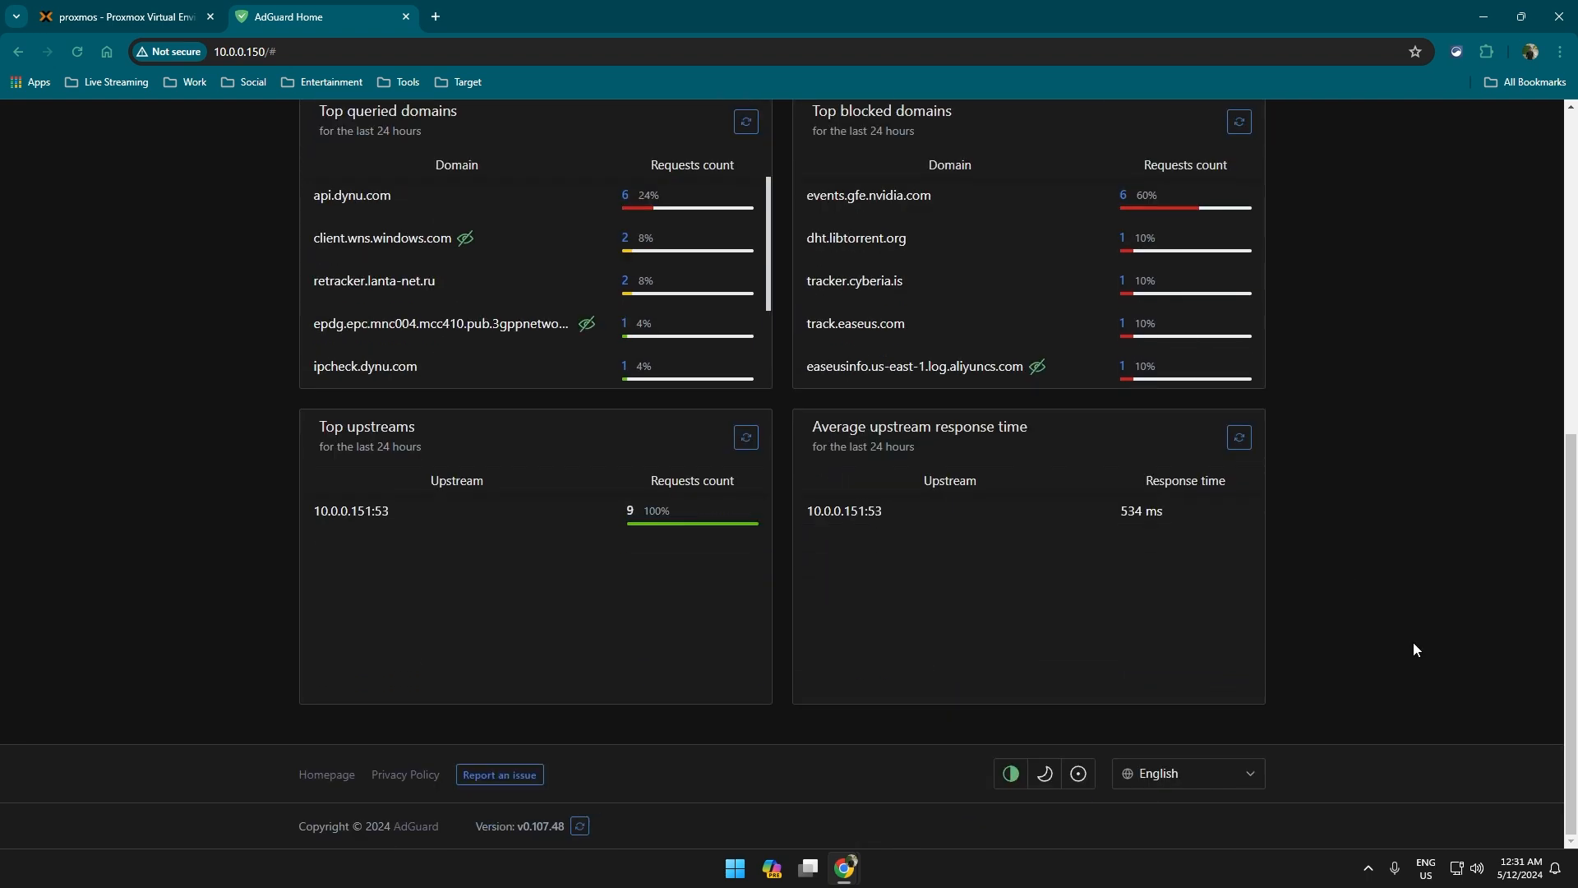
pyautogui.scroll(5, 1413, 643)
pyautogui.scroll(2, 1398, 614)
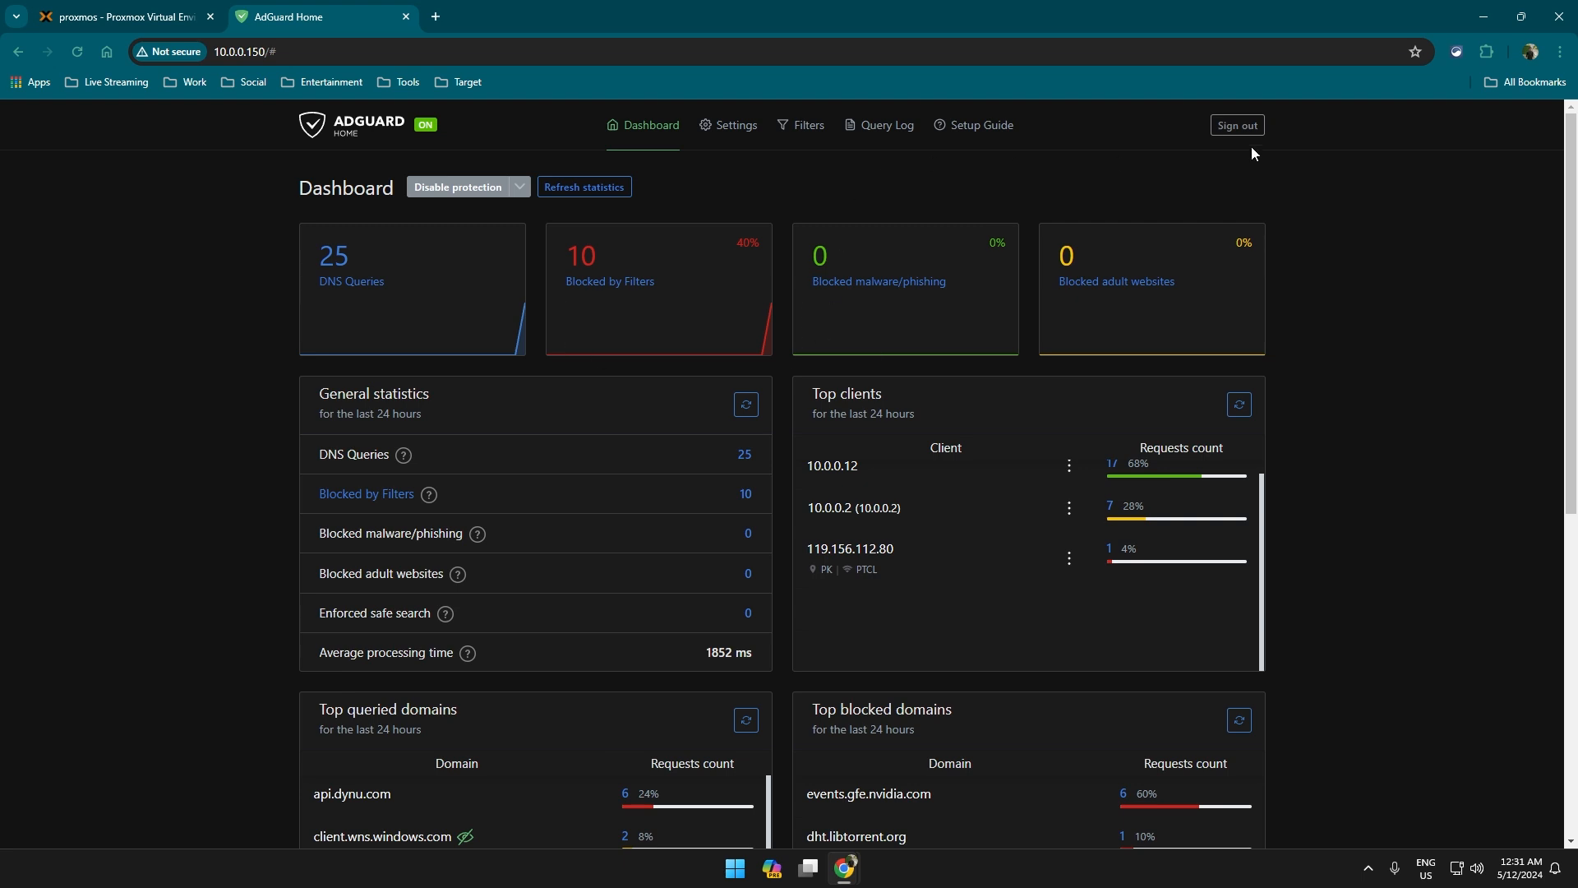
pyautogui.click(146, 7)
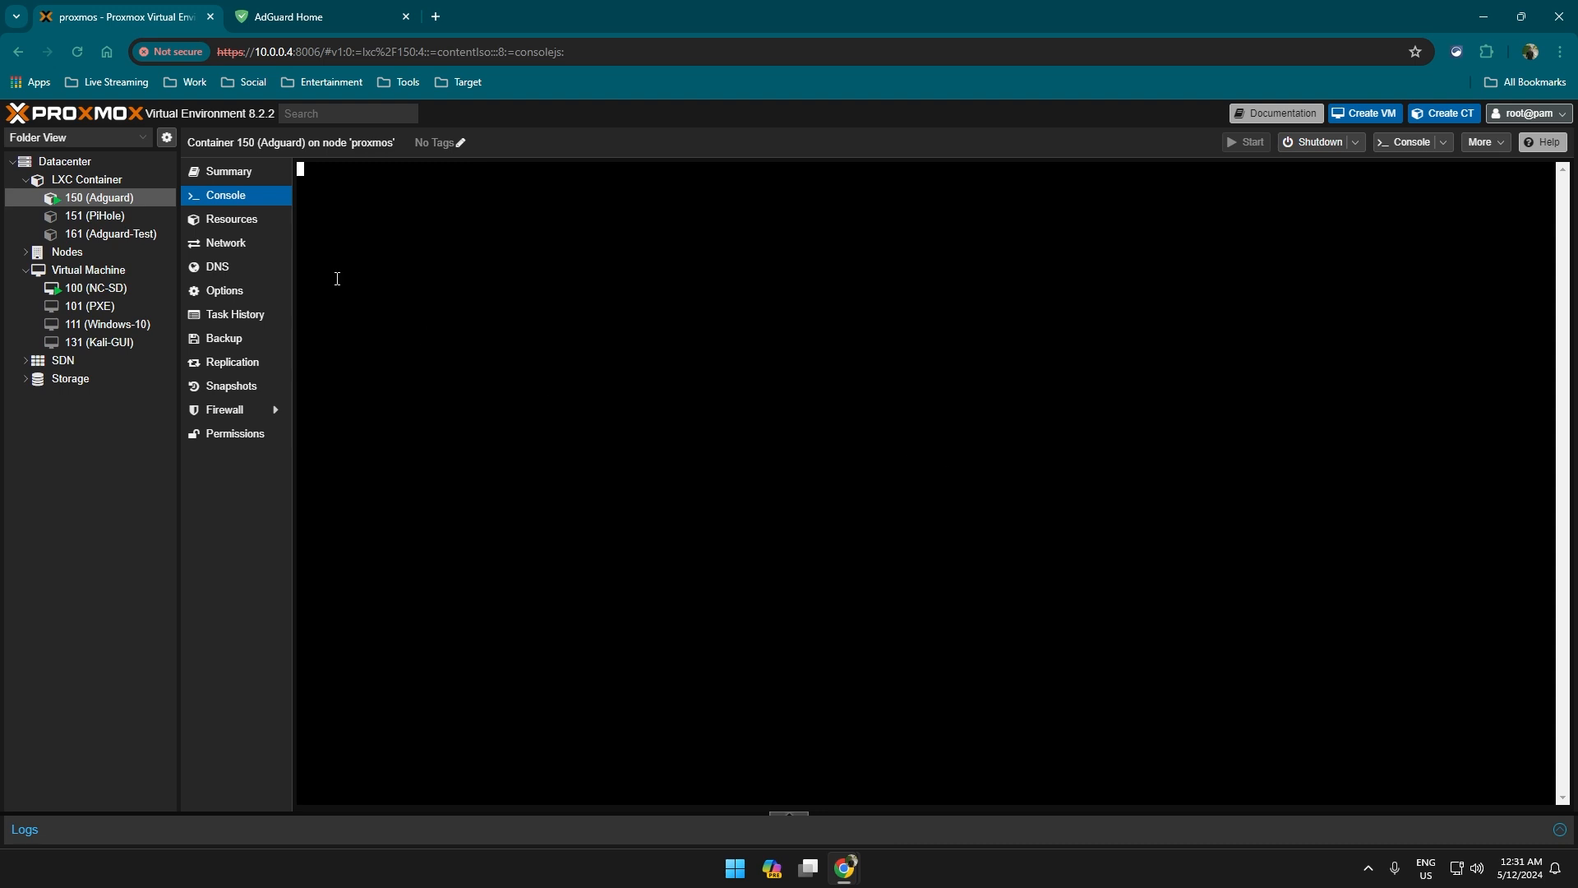
# Wake the container 150 console and check the PiHole container 151 status.
pyautogui.press('Return')
pyautogui.press('Return')
pyautogui.press('Return')
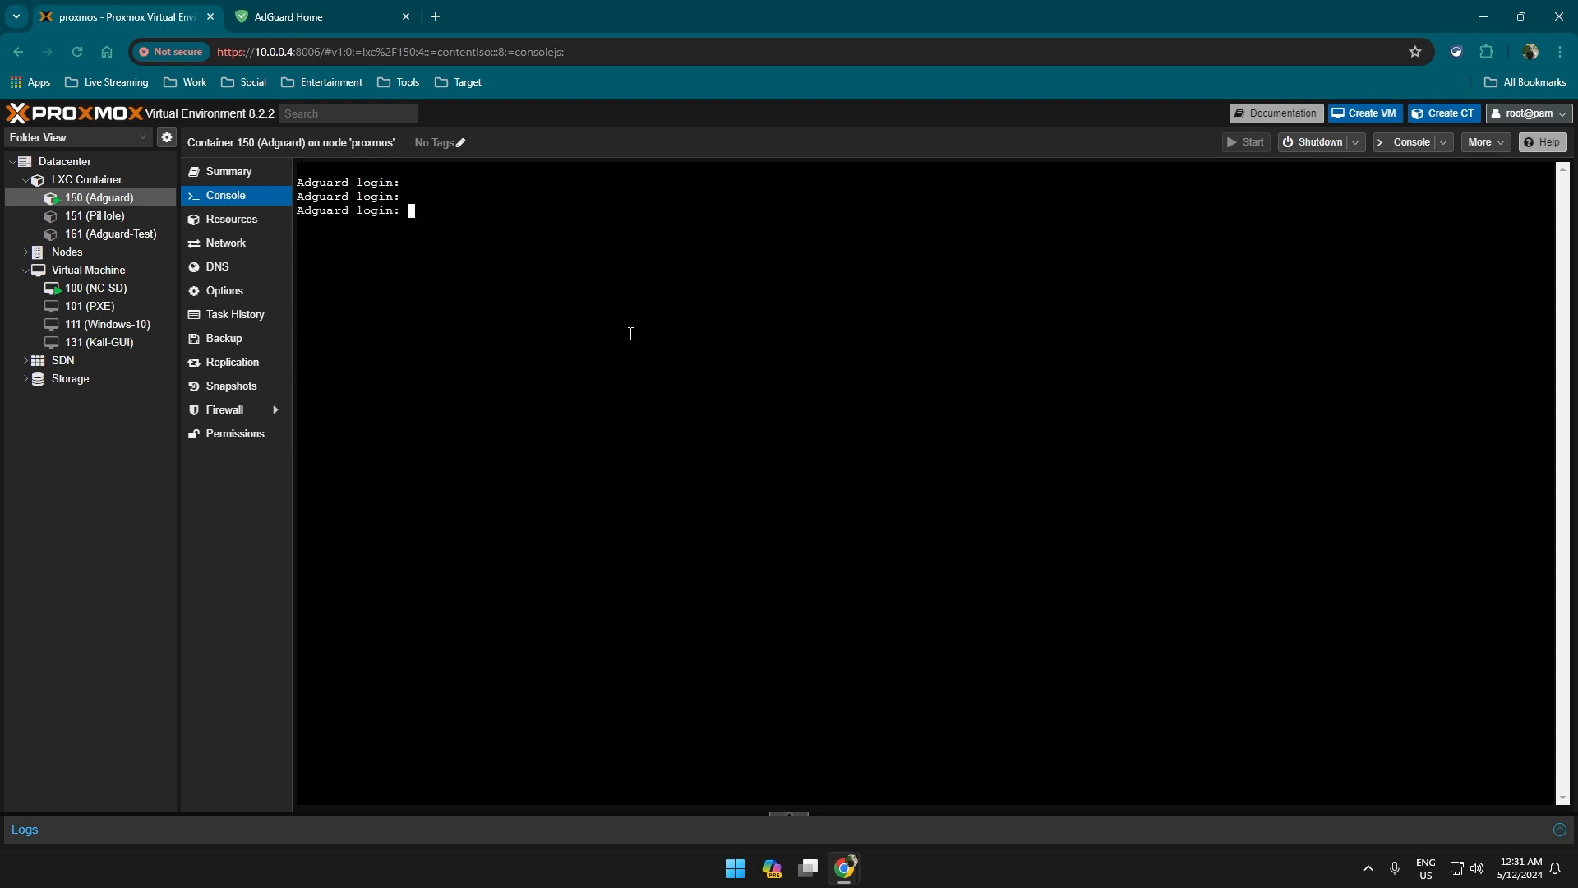
pyautogui.click(87, 217)
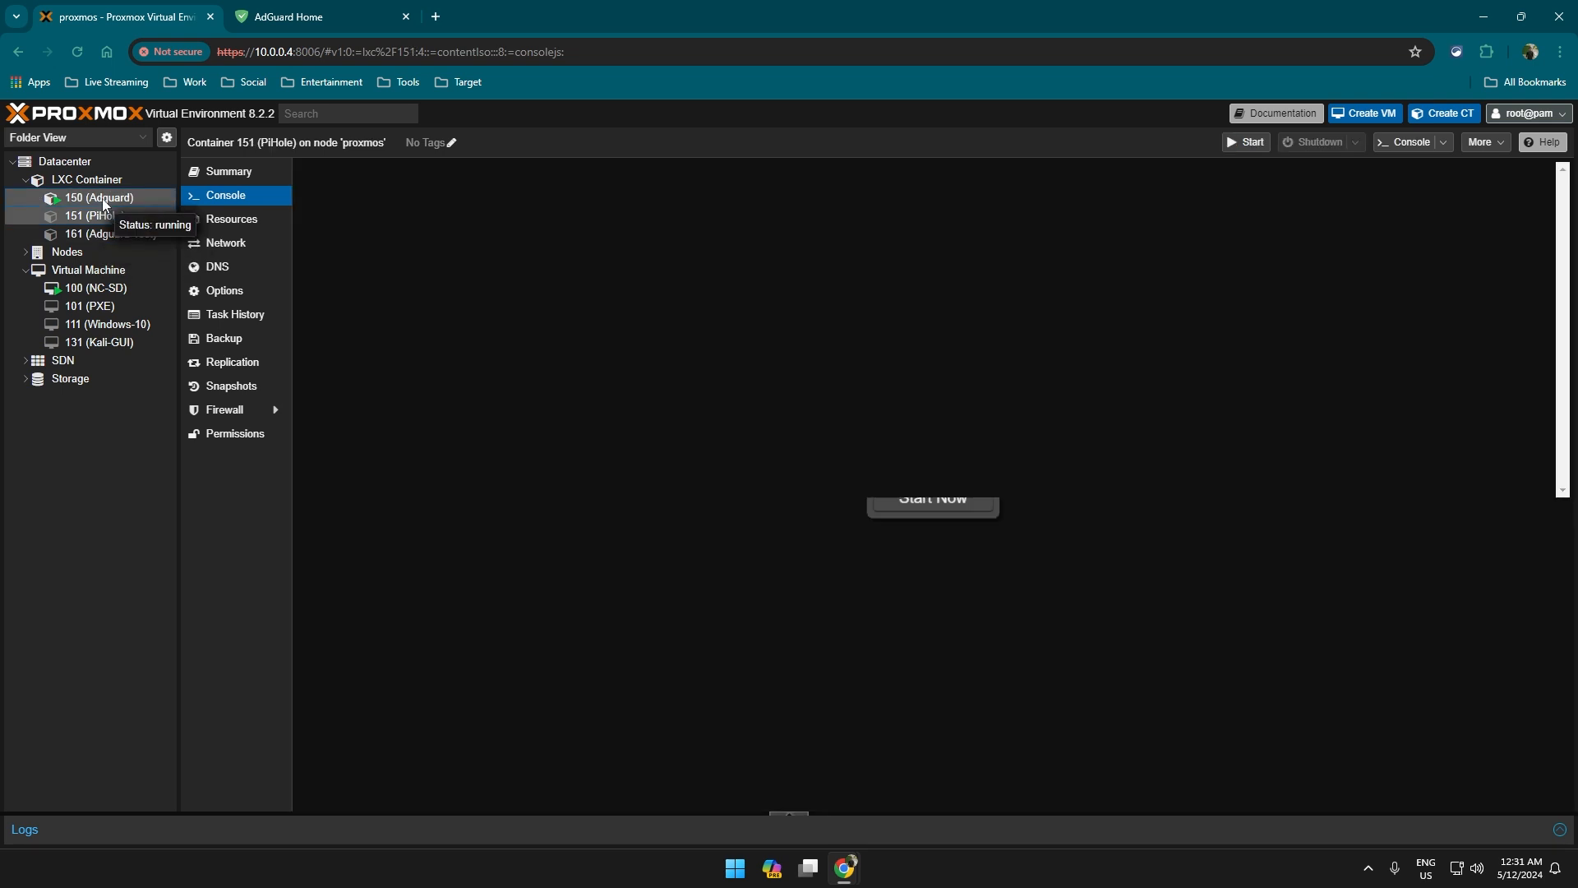
pyautogui.click(102, 199)
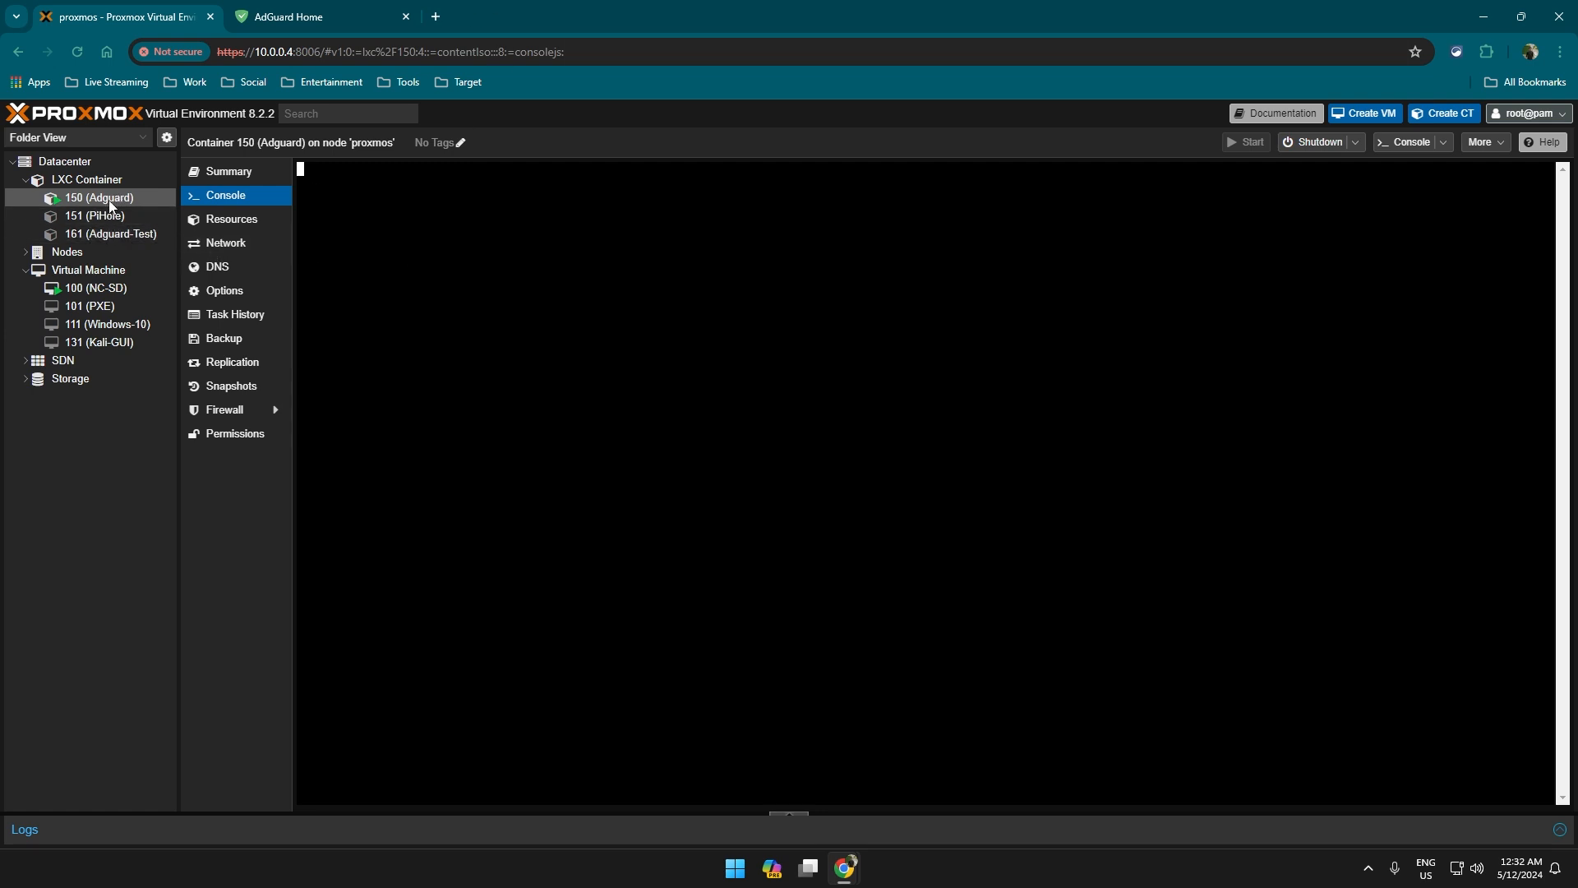
# Shut down container 150, close the AdGuard Home tab, and select Adguard-Test container 161.
pyautogui.click(1318, 147)
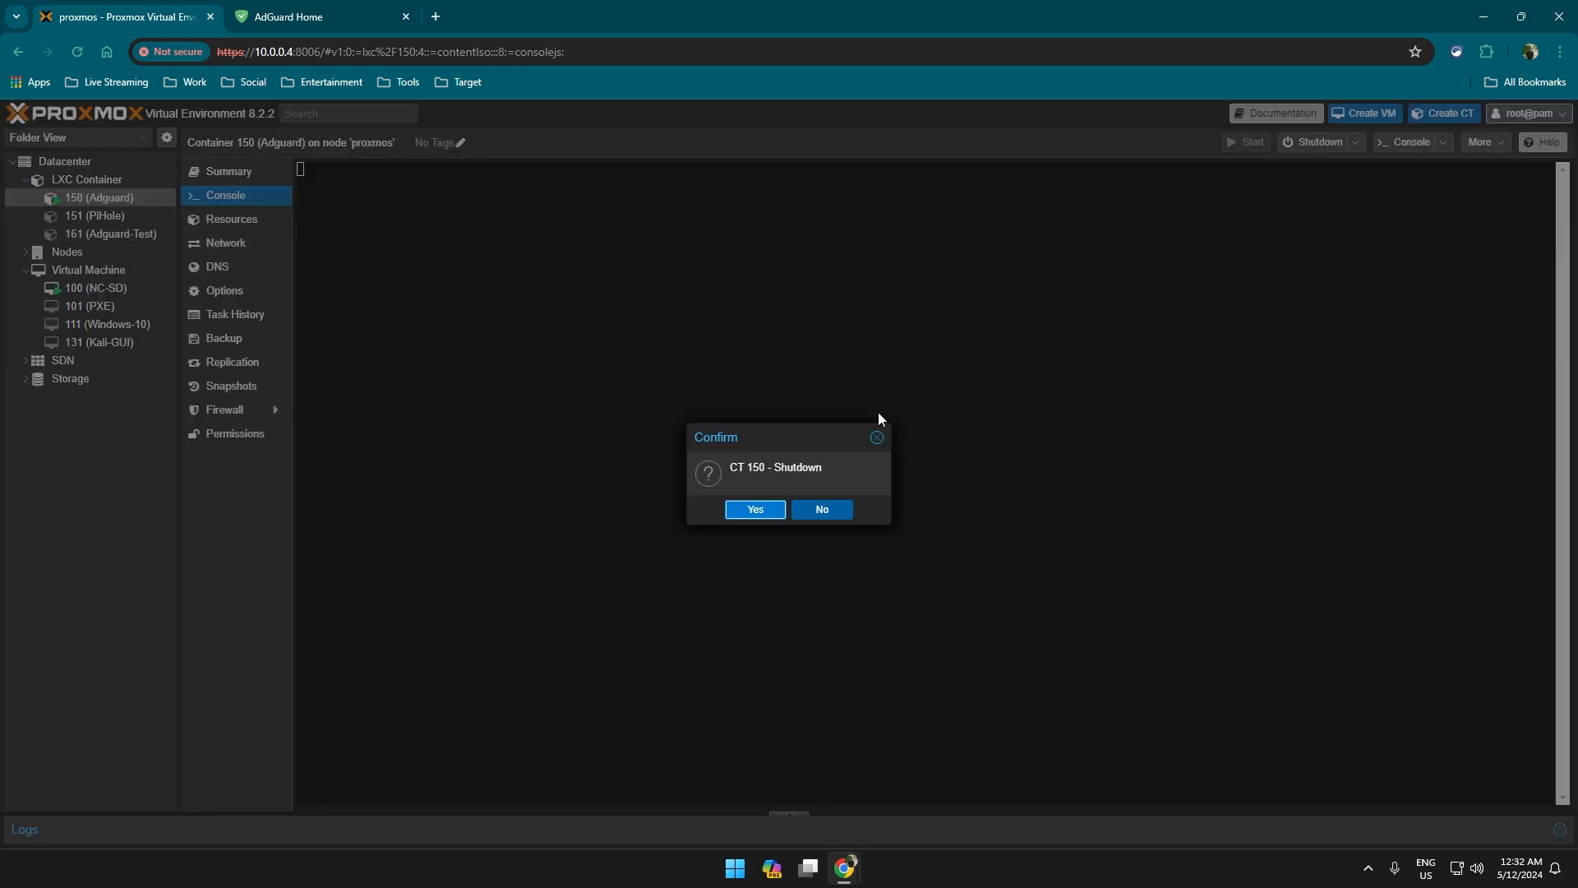
pyautogui.click(778, 512)
pyautogui.click(386, 17)
pyautogui.click(406, 16)
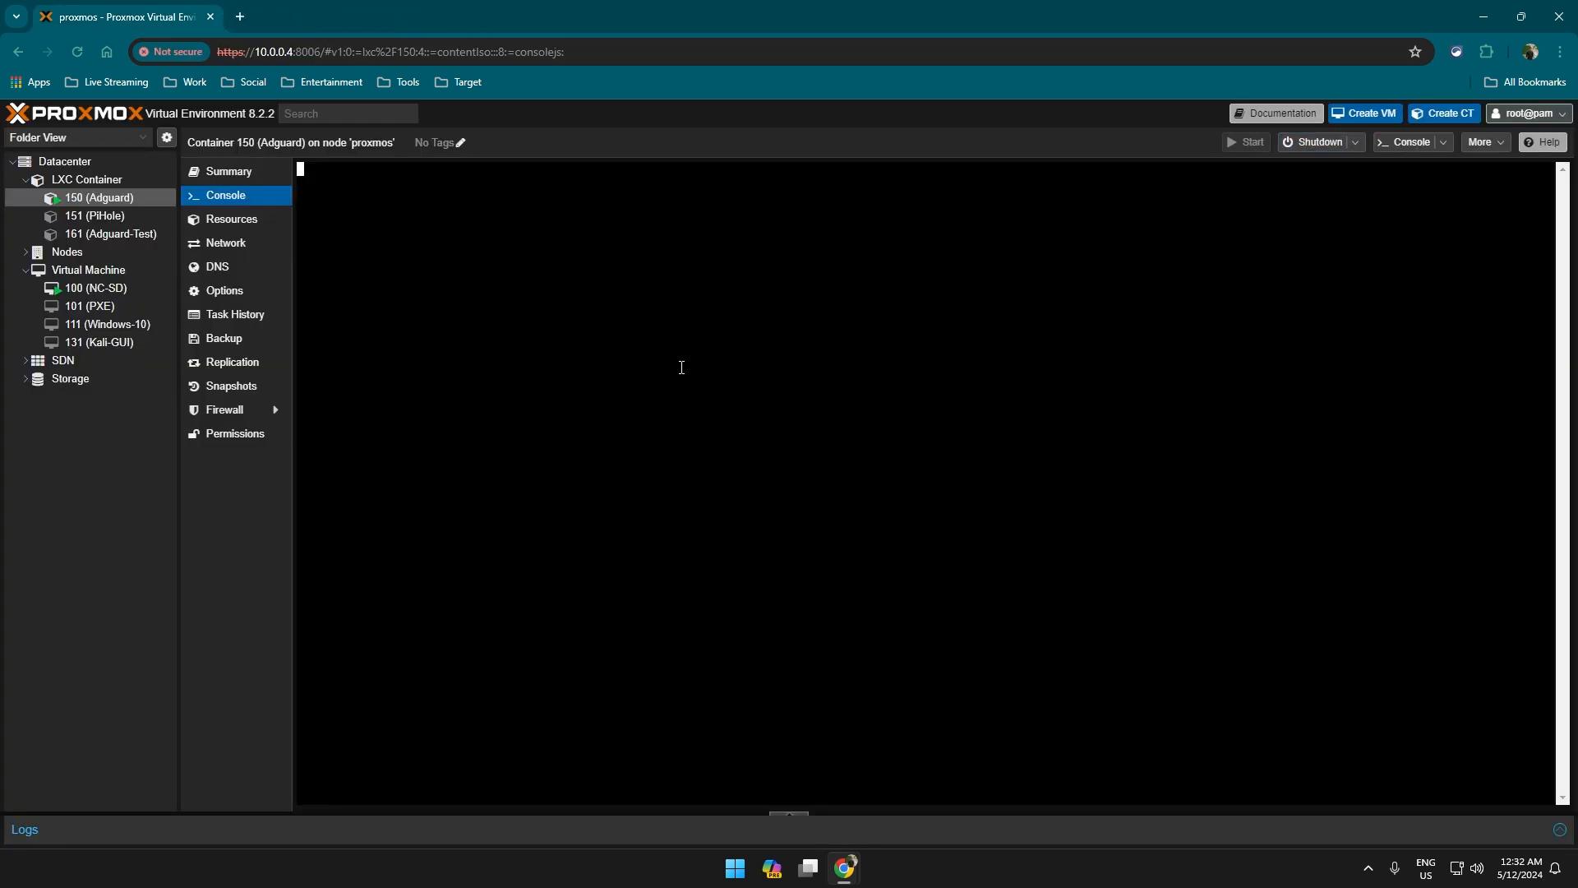
pyautogui.click(121, 234)
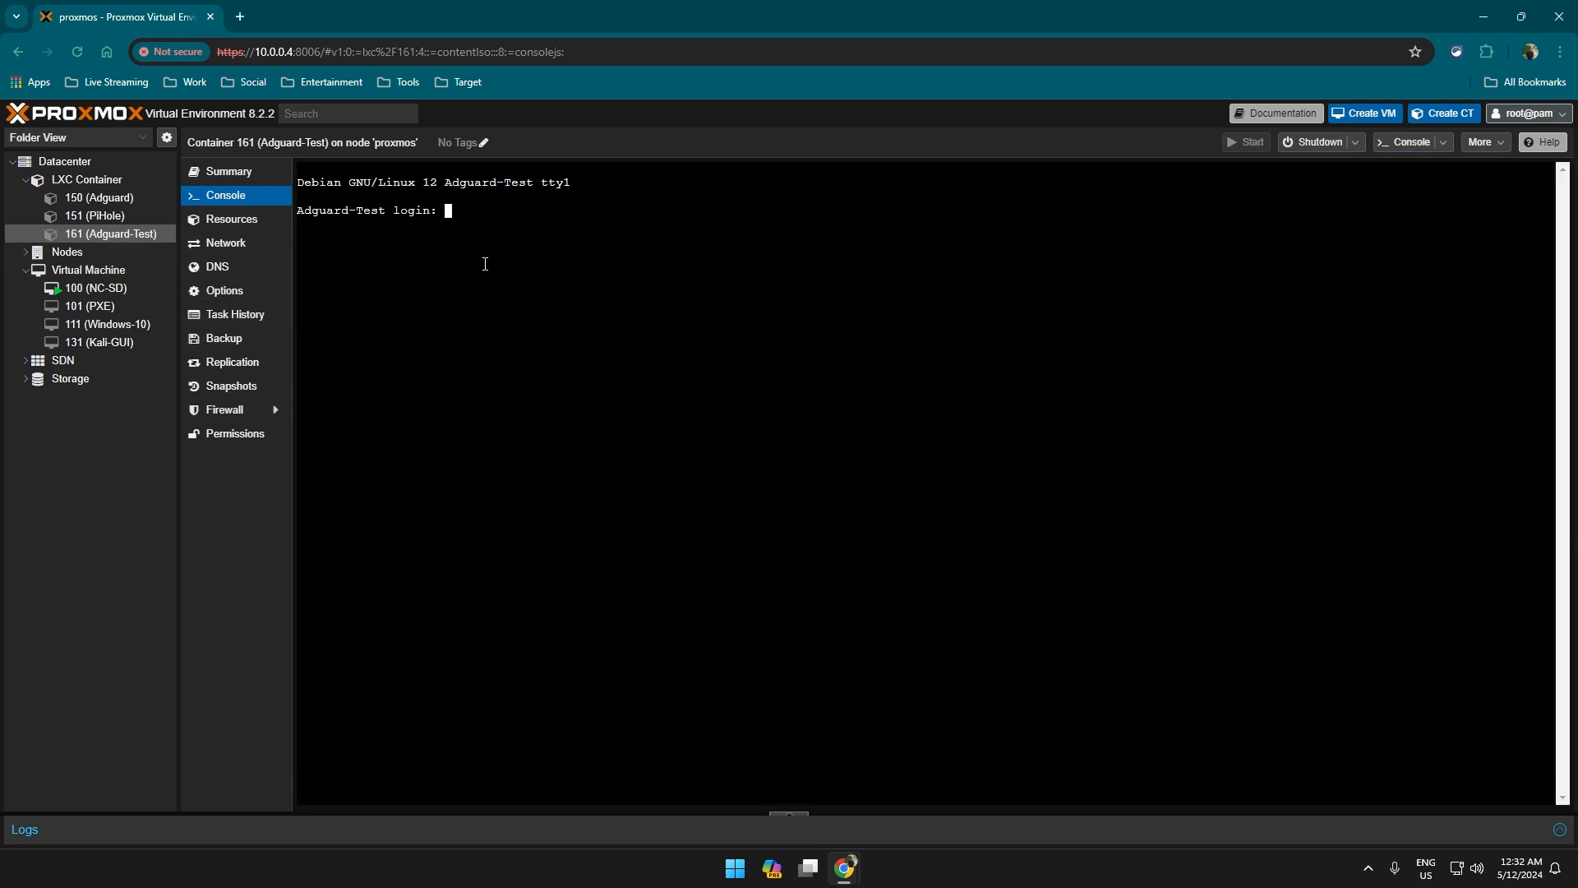
# Log in as root on the Adguard-Test container console.
pyautogui.press('Return')
pyautogui.press('Return')
pyautogui.press('Return')
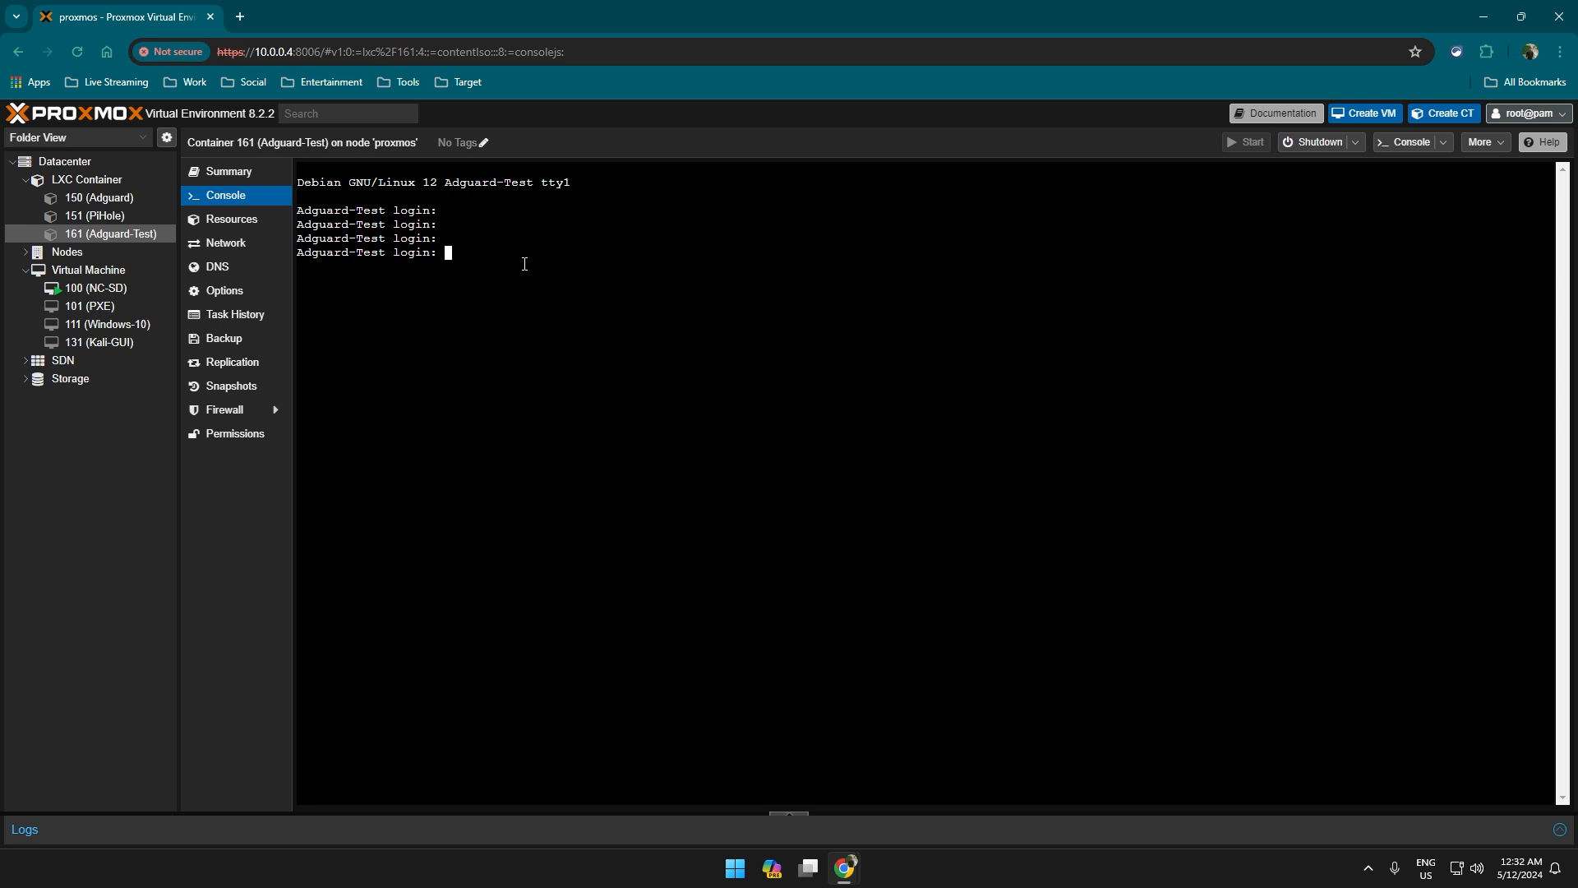
pyautogui.write('root')
pyautogui.press('Return')
pyautogui.press('Return')
pyautogui.press('Return')
pyautogui.press('Return')
pyautogui.press('Return')
pyautogui.press('Return')
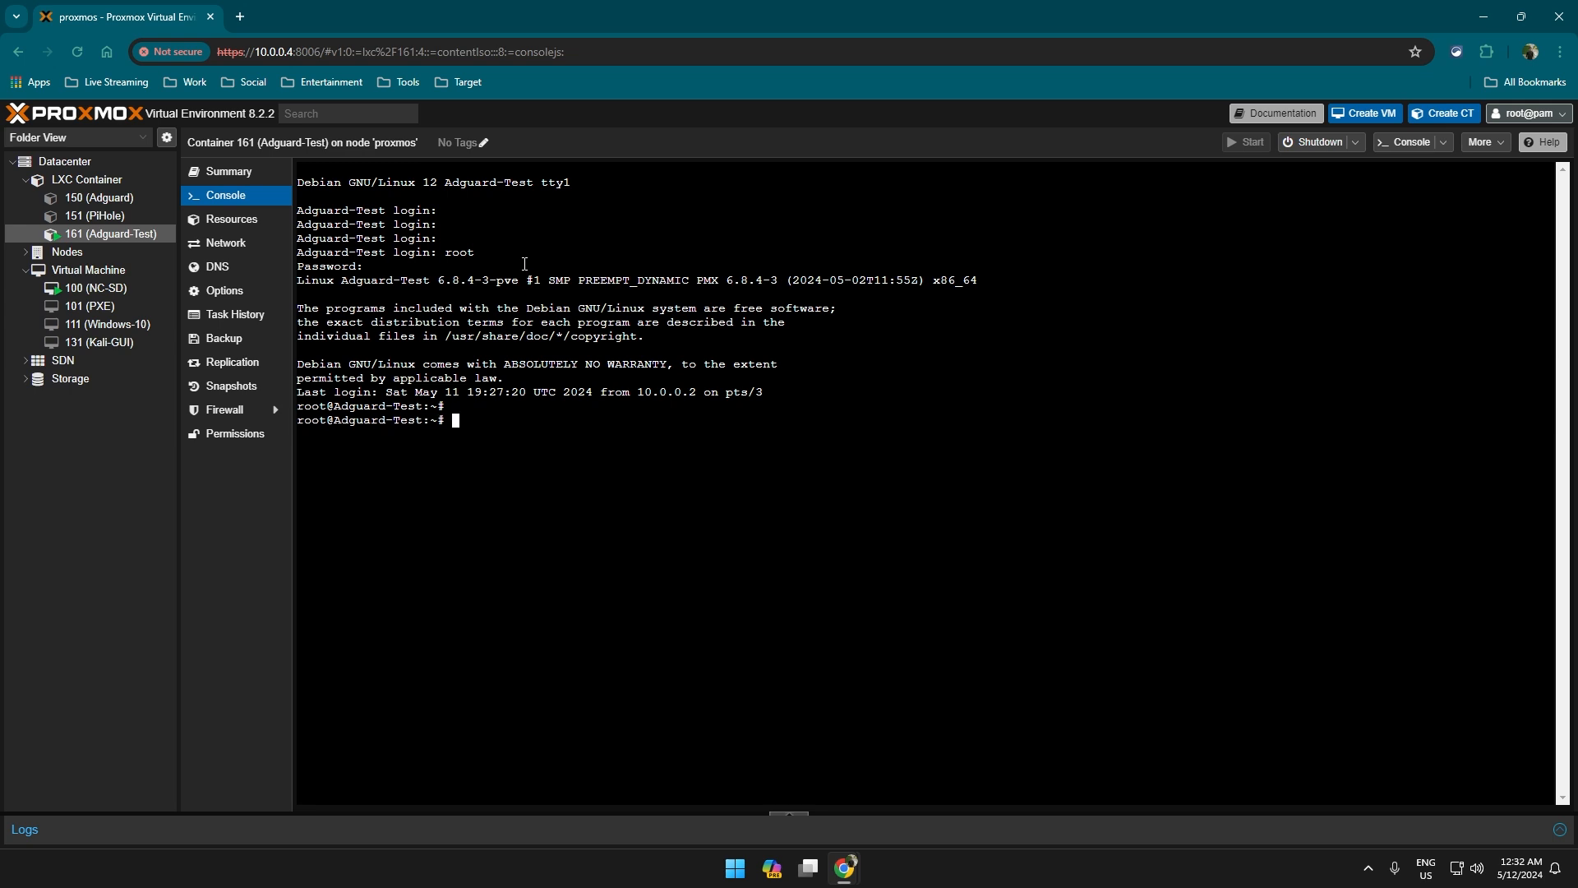
# Run ip addr and highlight the eth0 address 10.0.0.161/24.
pyautogui.write('i')
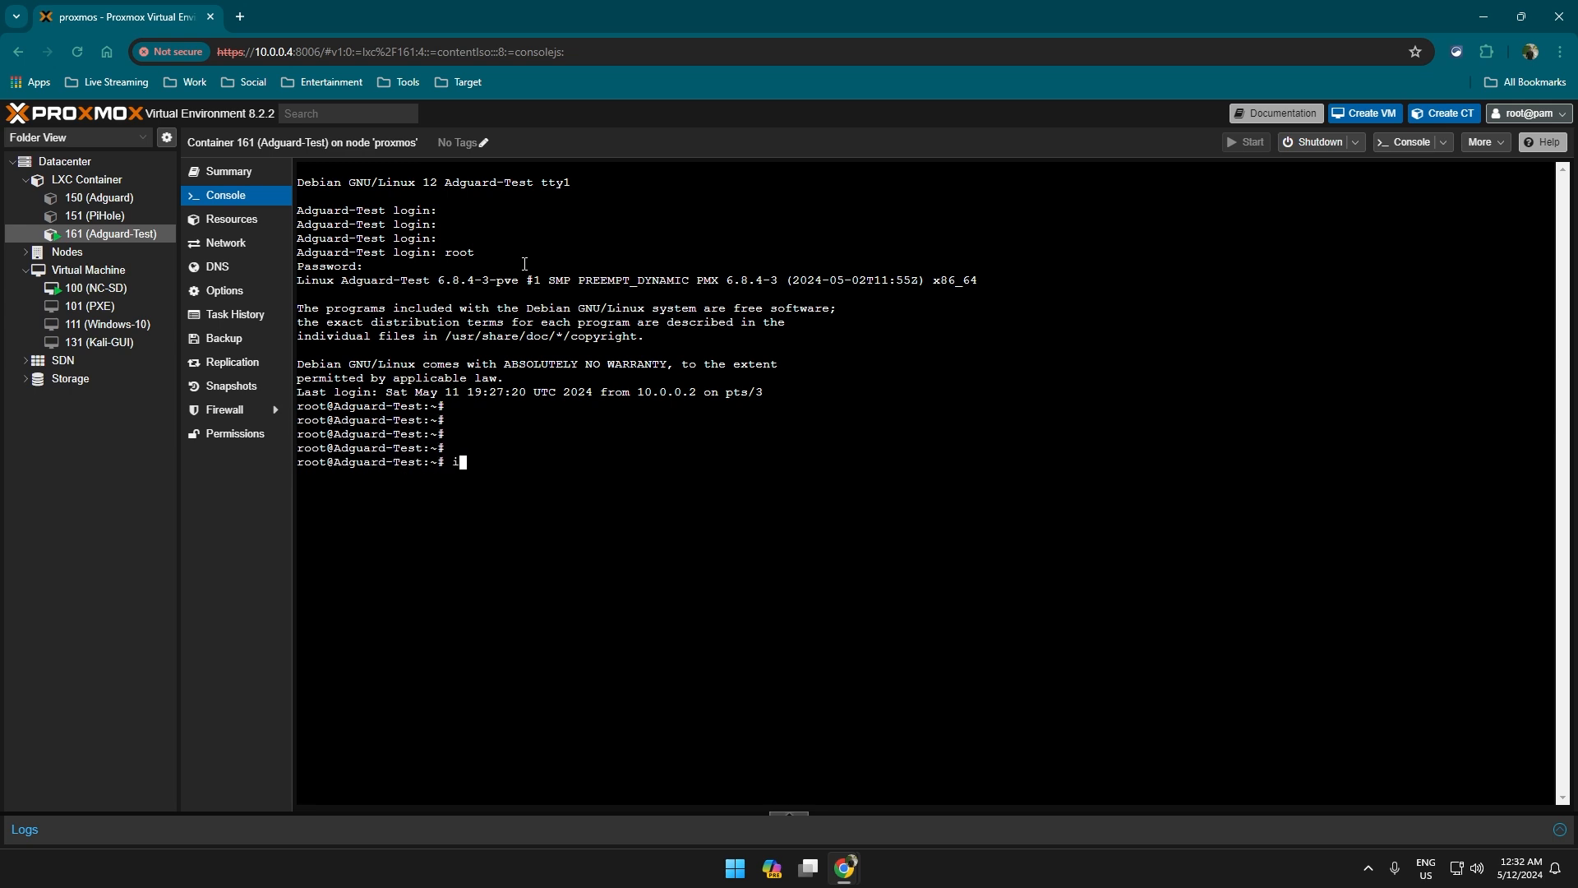
pyautogui.write('p addr')
pyautogui.press('Return')
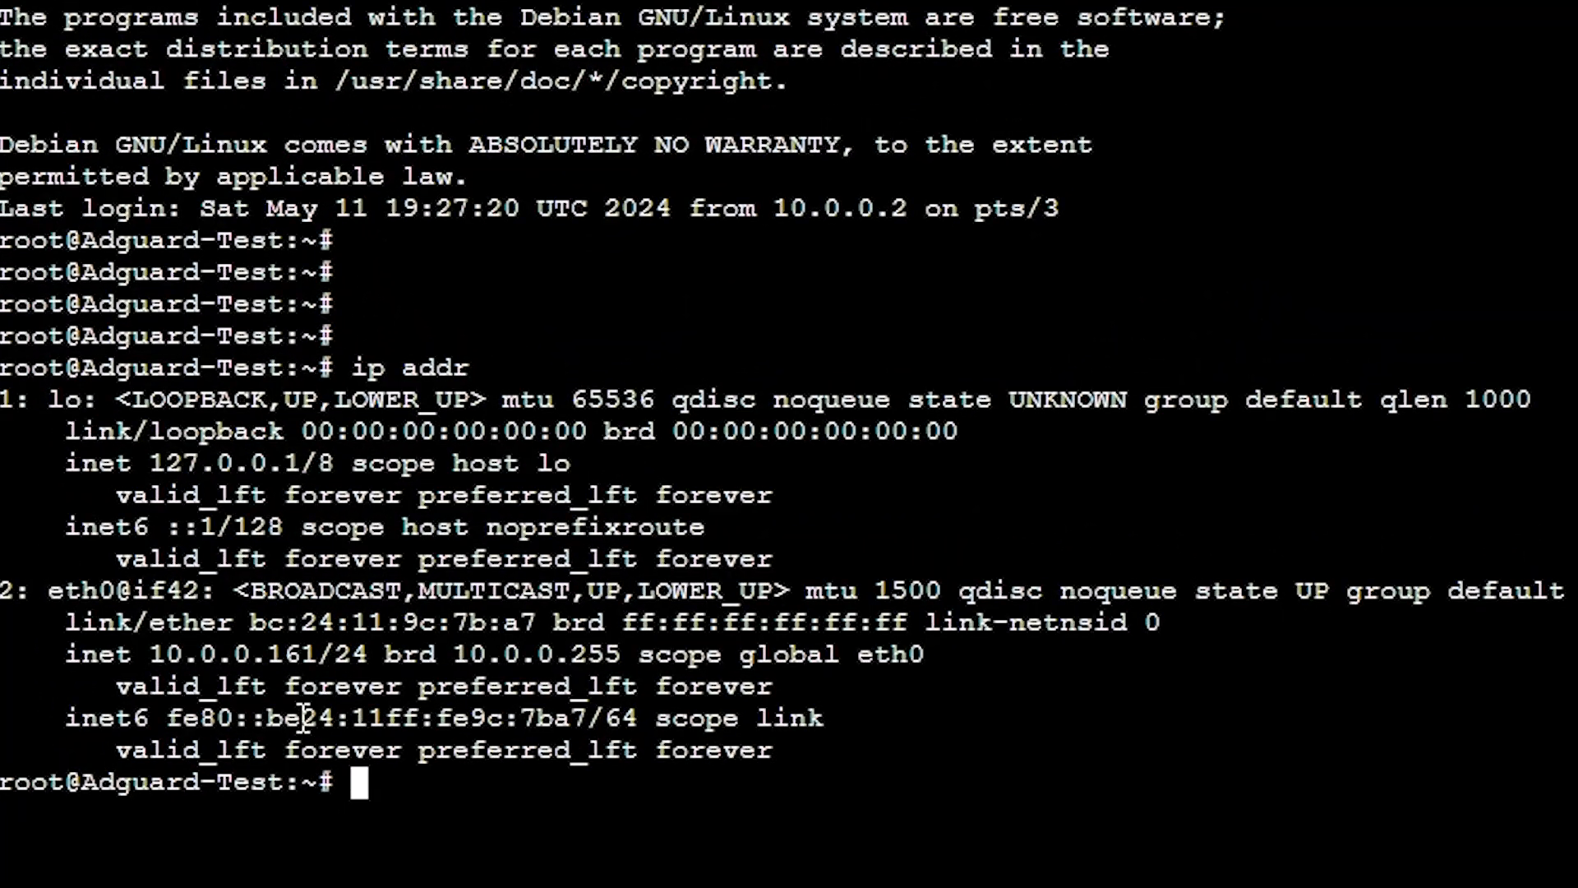
pyautogui.moveTo(158, 641); pyautogui.dragTo(368, 655)
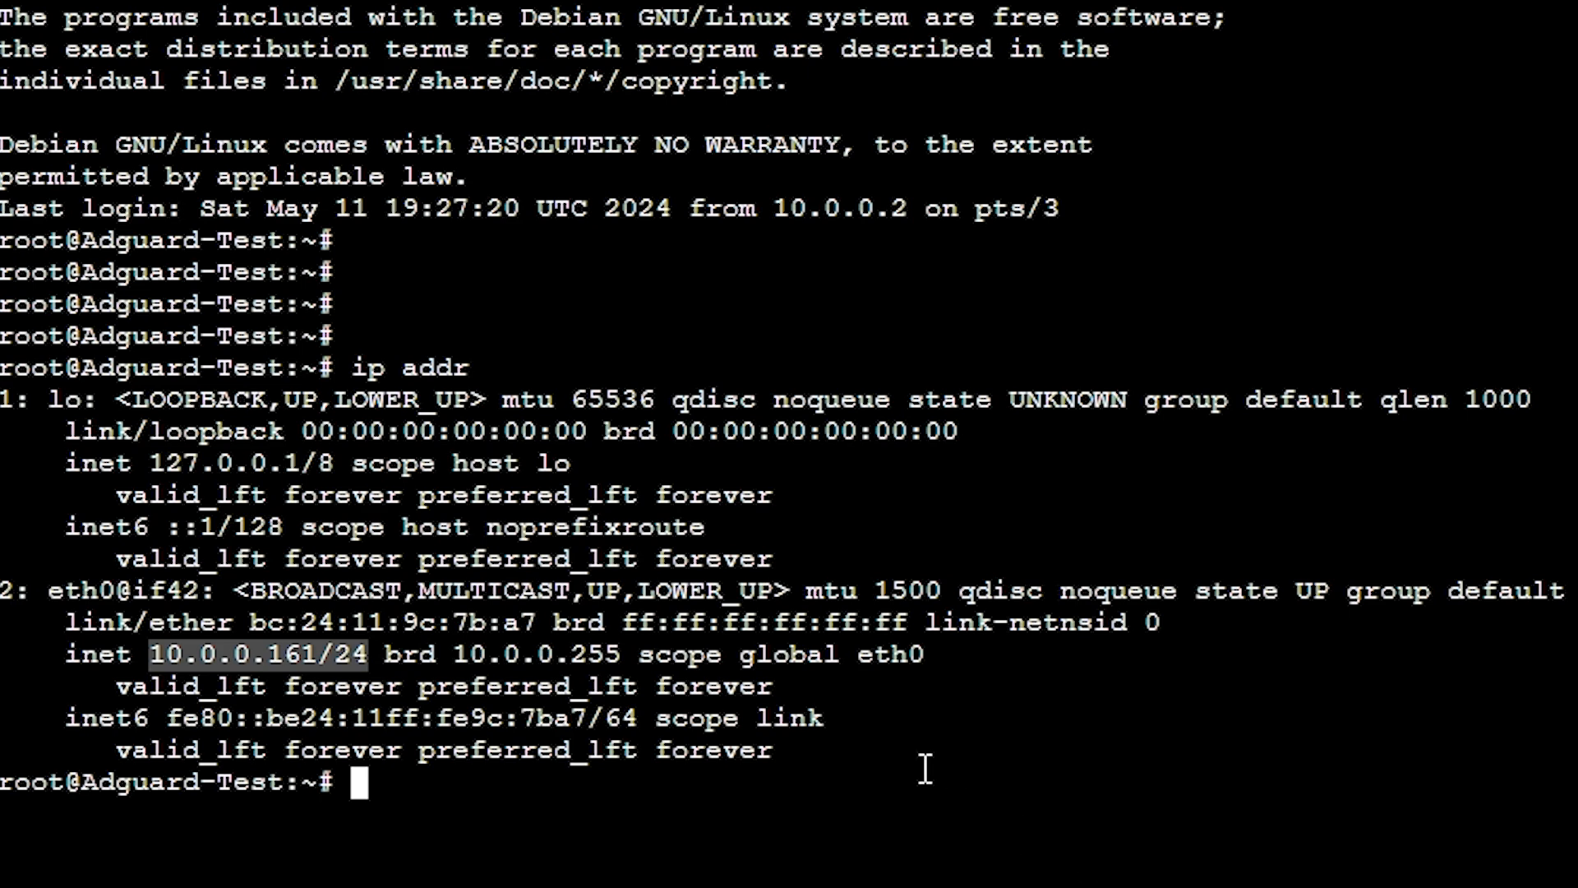
pyautogui.click(256, 653)
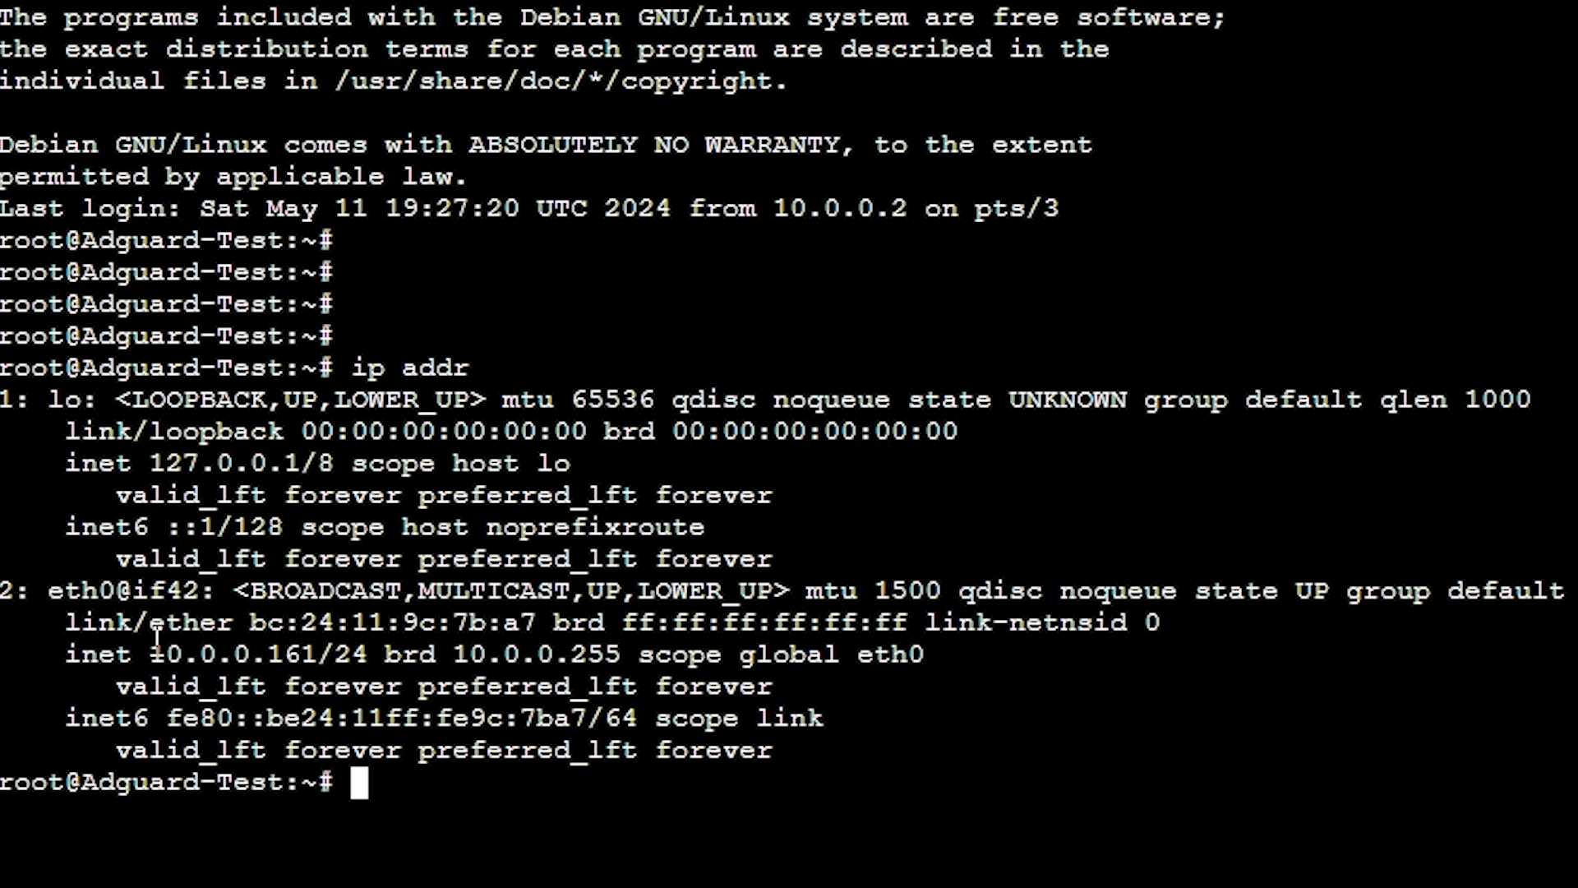
pyautogui.moveTo(150, 626); pyautogui.dragTo(337, 657)
pyautogui.click(257, 646)
pyautogui.write('clear')
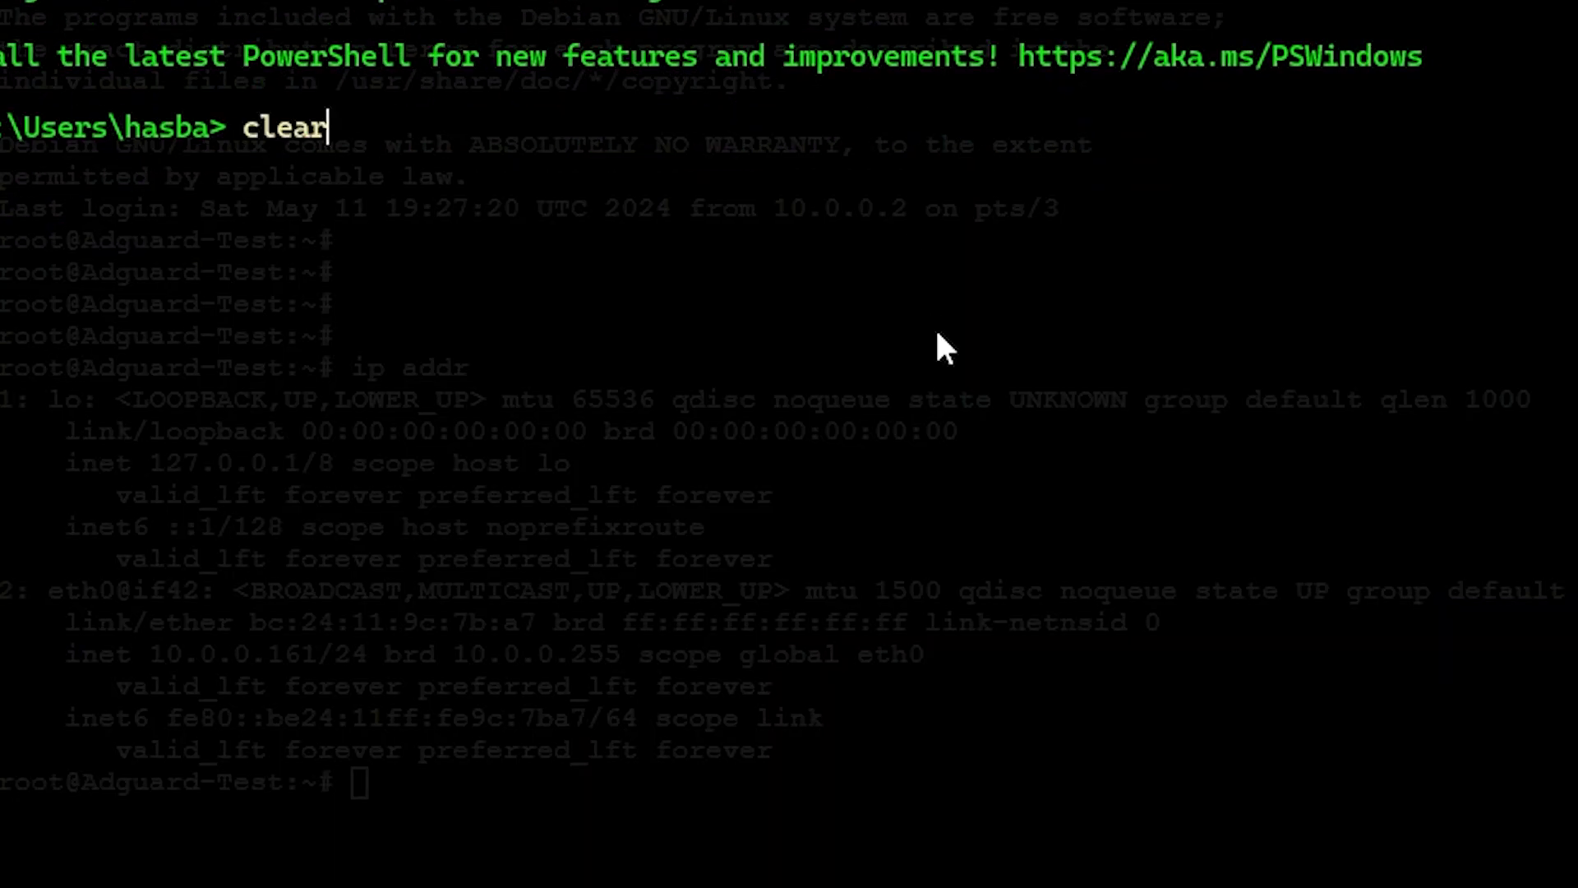
pyautogui.press('Up')
pyautogui.press('Return')
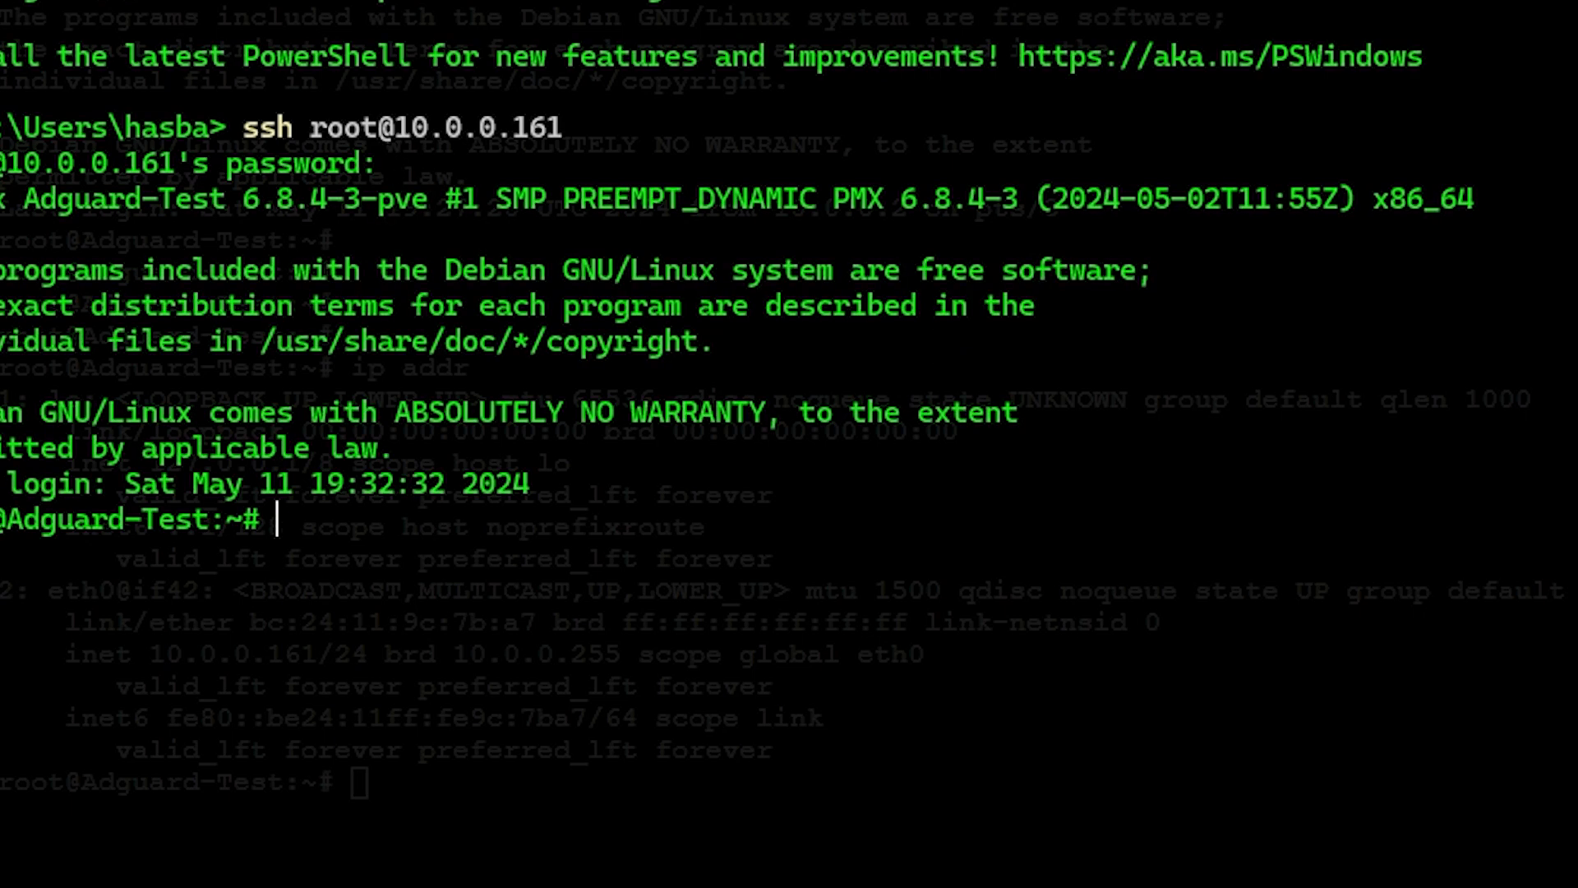
pyautogui.press('Return')
pyautogui.press('Return')
pyautogui.press('Return')
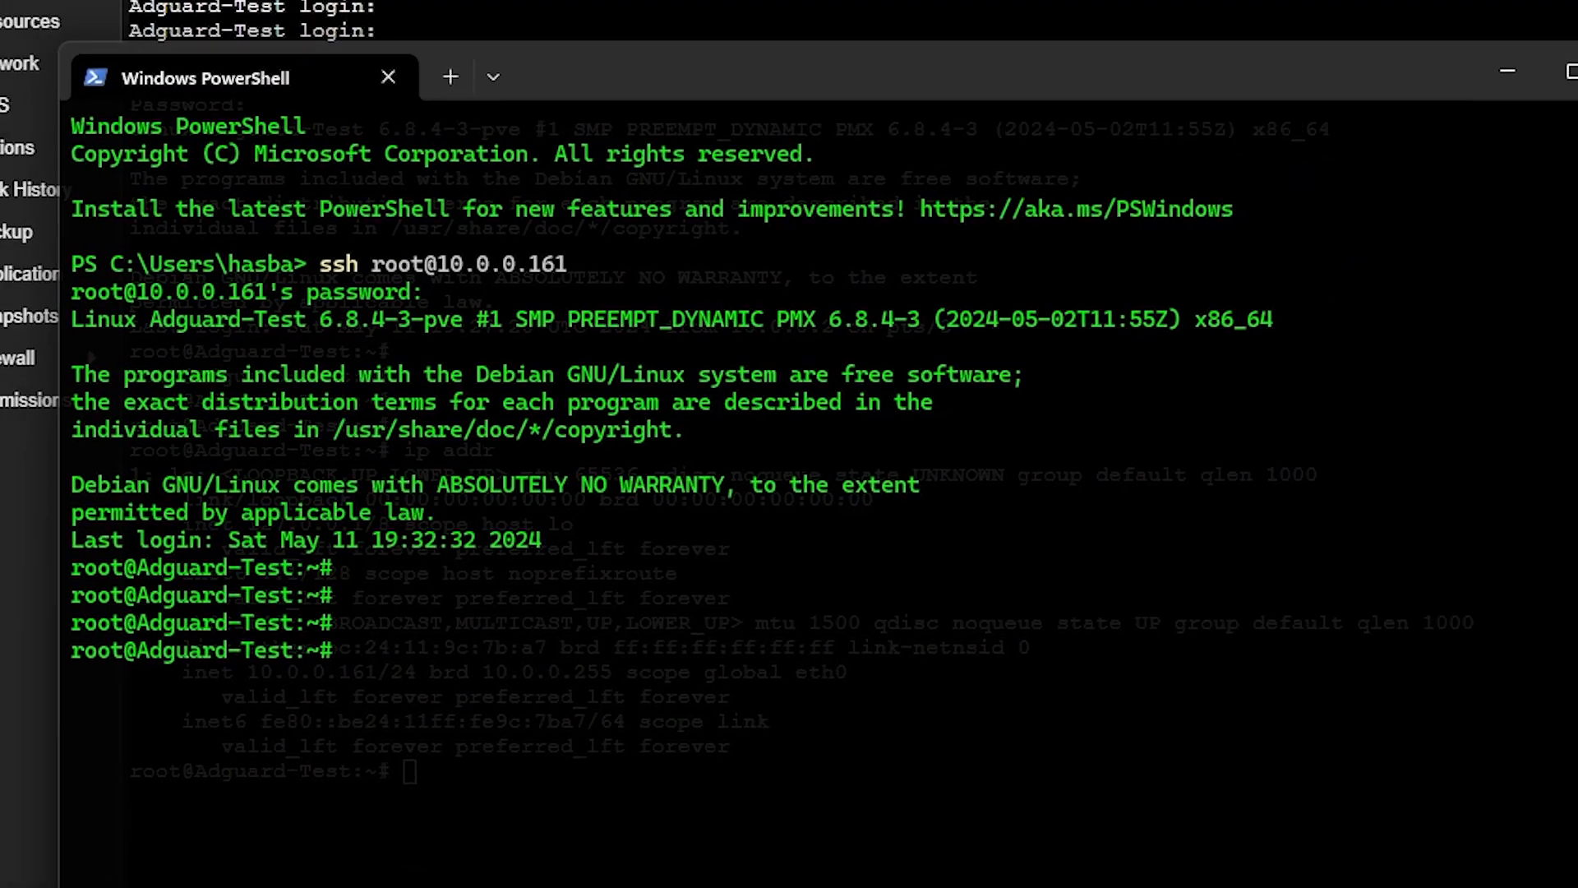
pyautogui.click(1571, 71)
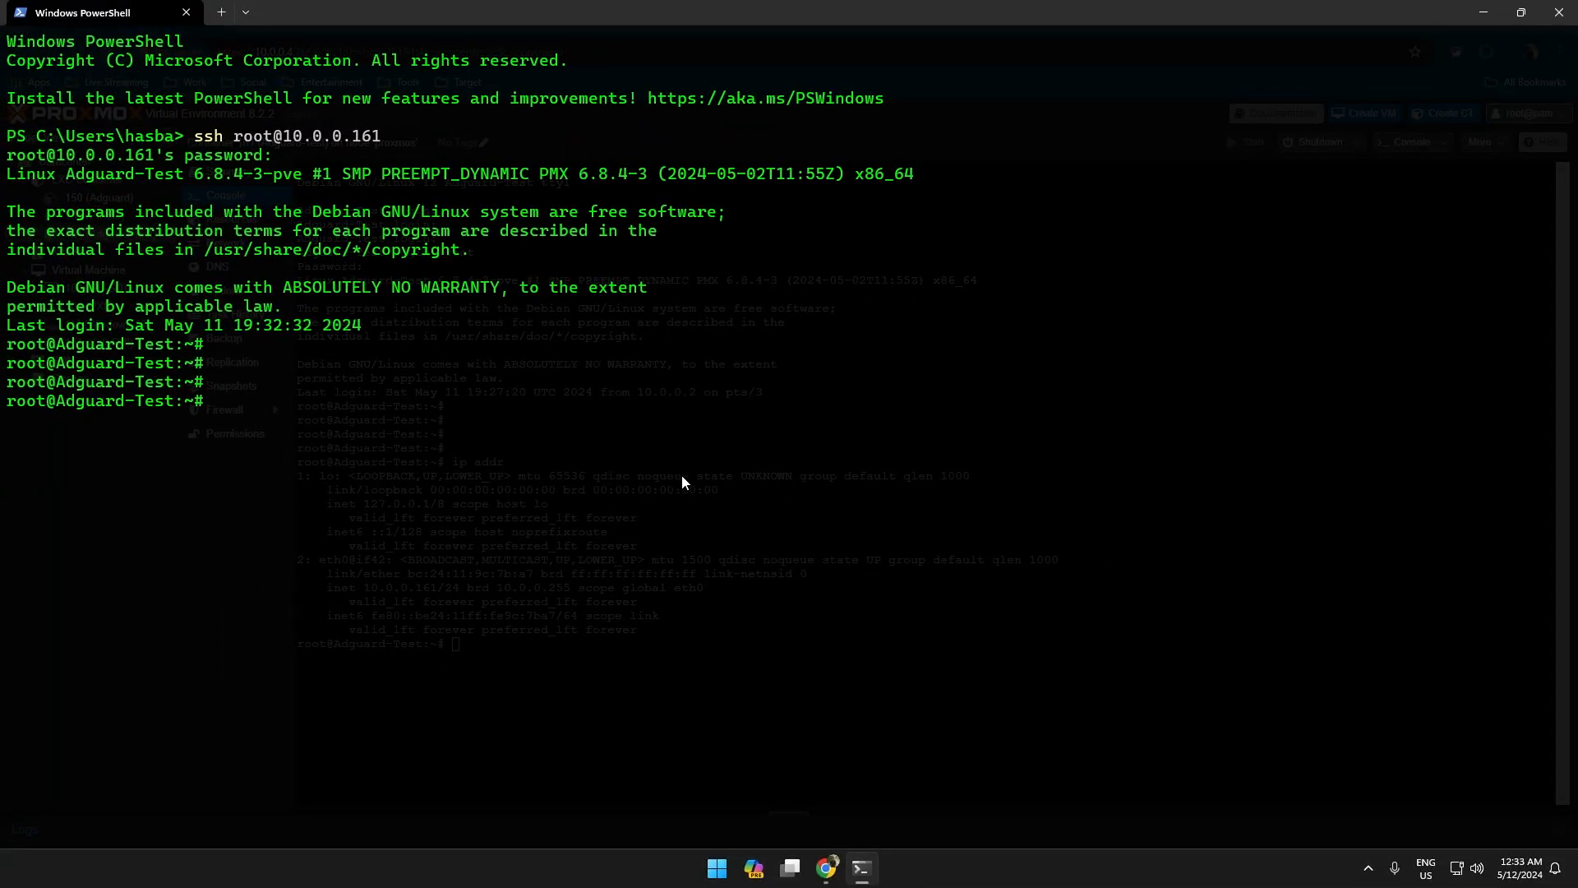
# Run apt update to refresh the container's package lists.
pyautogui.scroll(2, 683, 477)
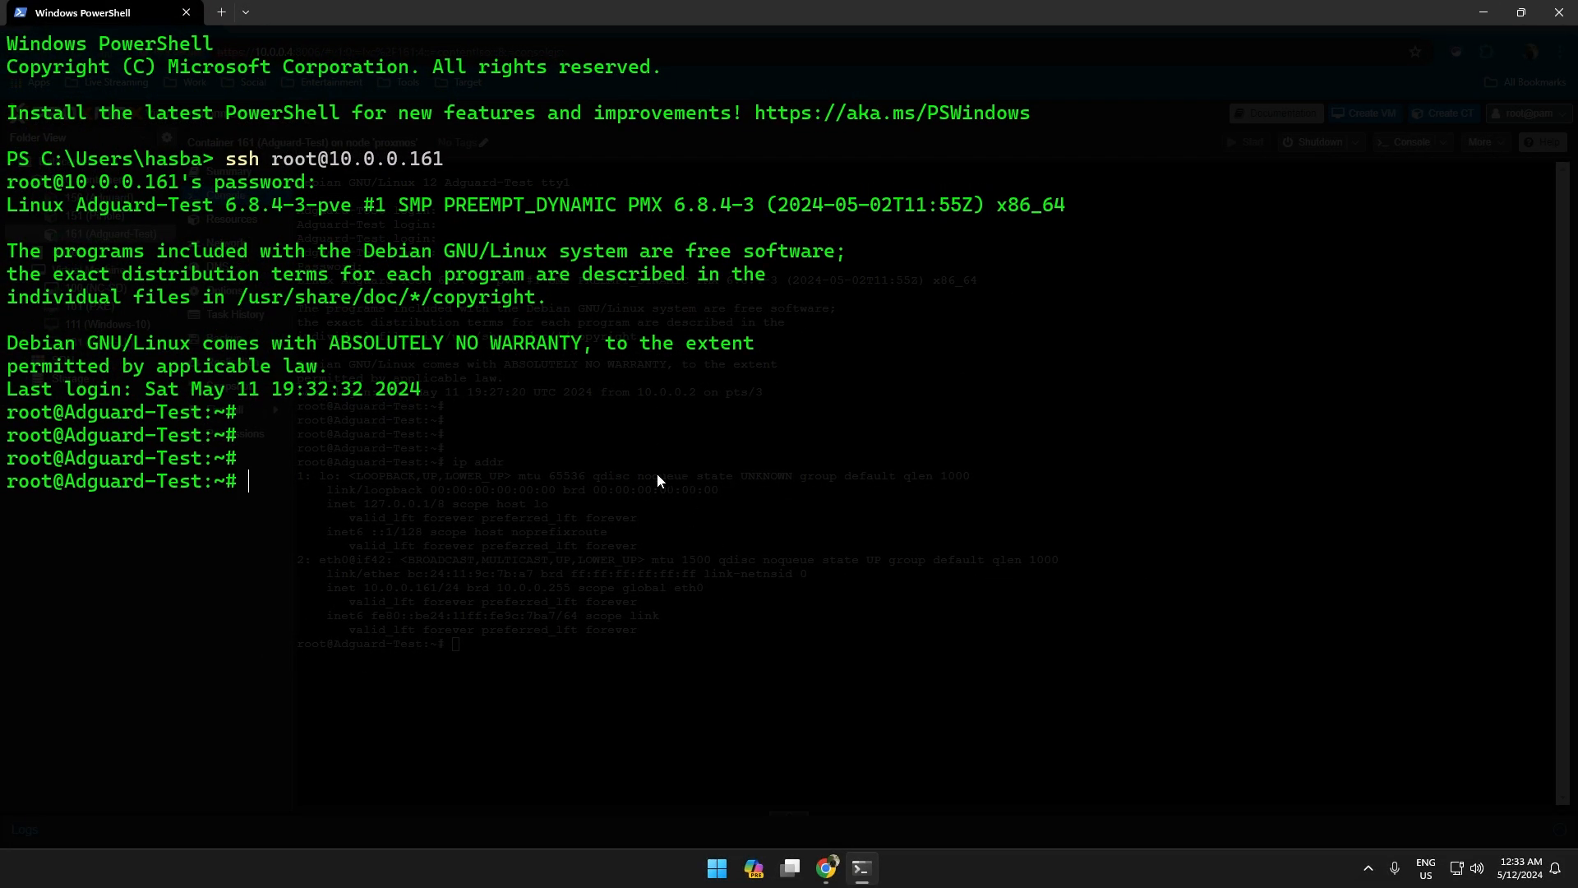
pyautogui.write('apt up')
pyautogui.write('de')
pyautogui.write('te')
pyautogui.press('Return')
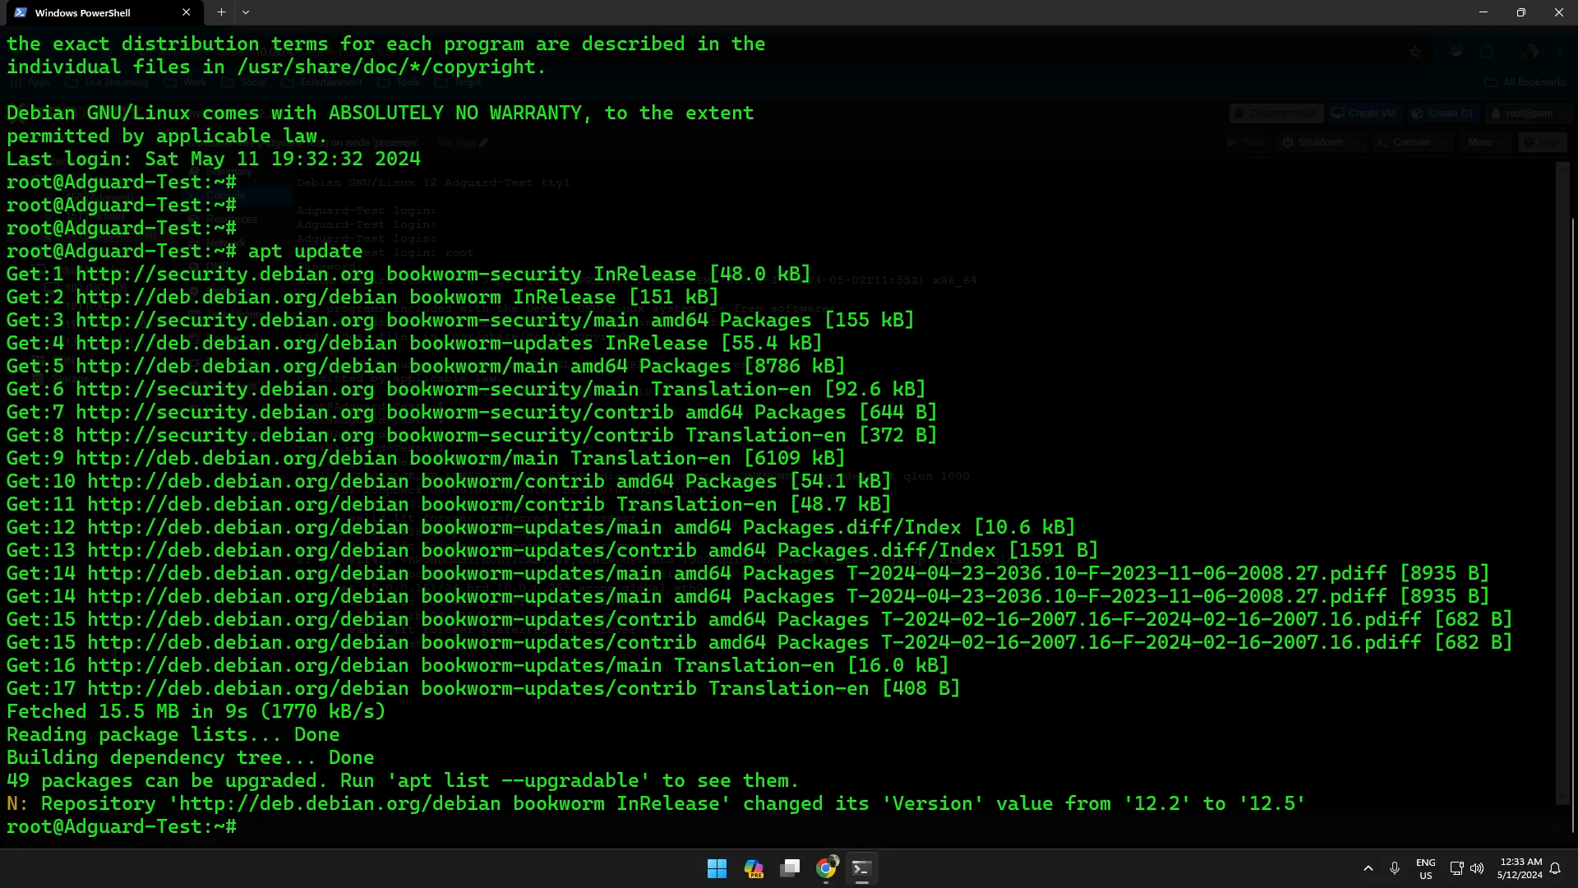
# Run apt upgrade and answer y to install the 49 pending package upgrades.
pyautogui.press('Return')
pyautogui.write('apt upgrade')
pyautogui.press('Return')
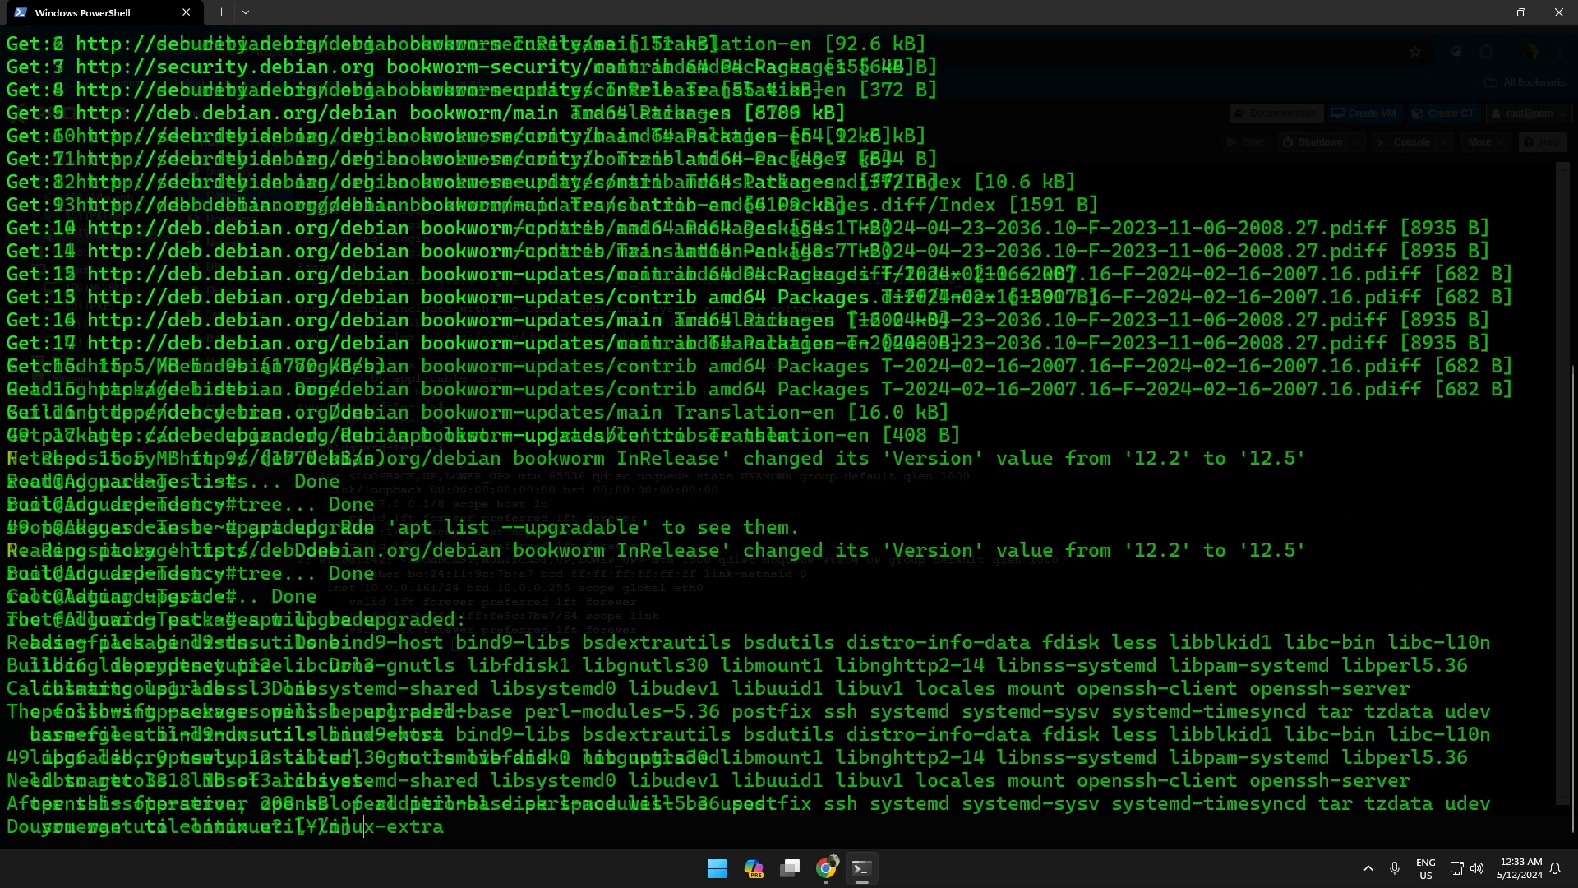
pyautogui.write('y')
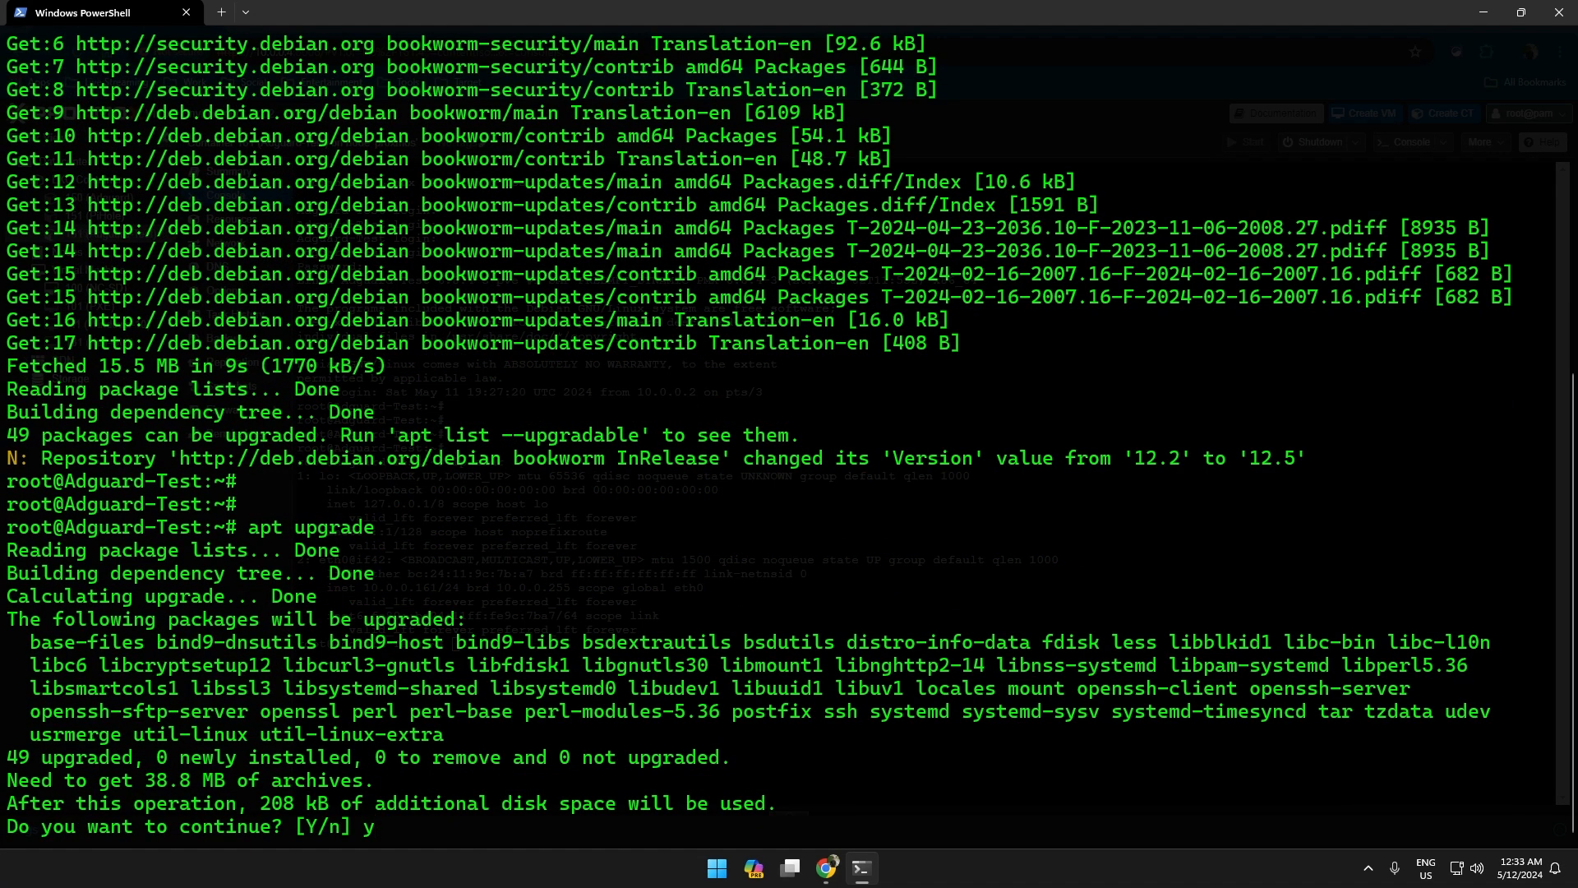
pyautogui.press('Return')
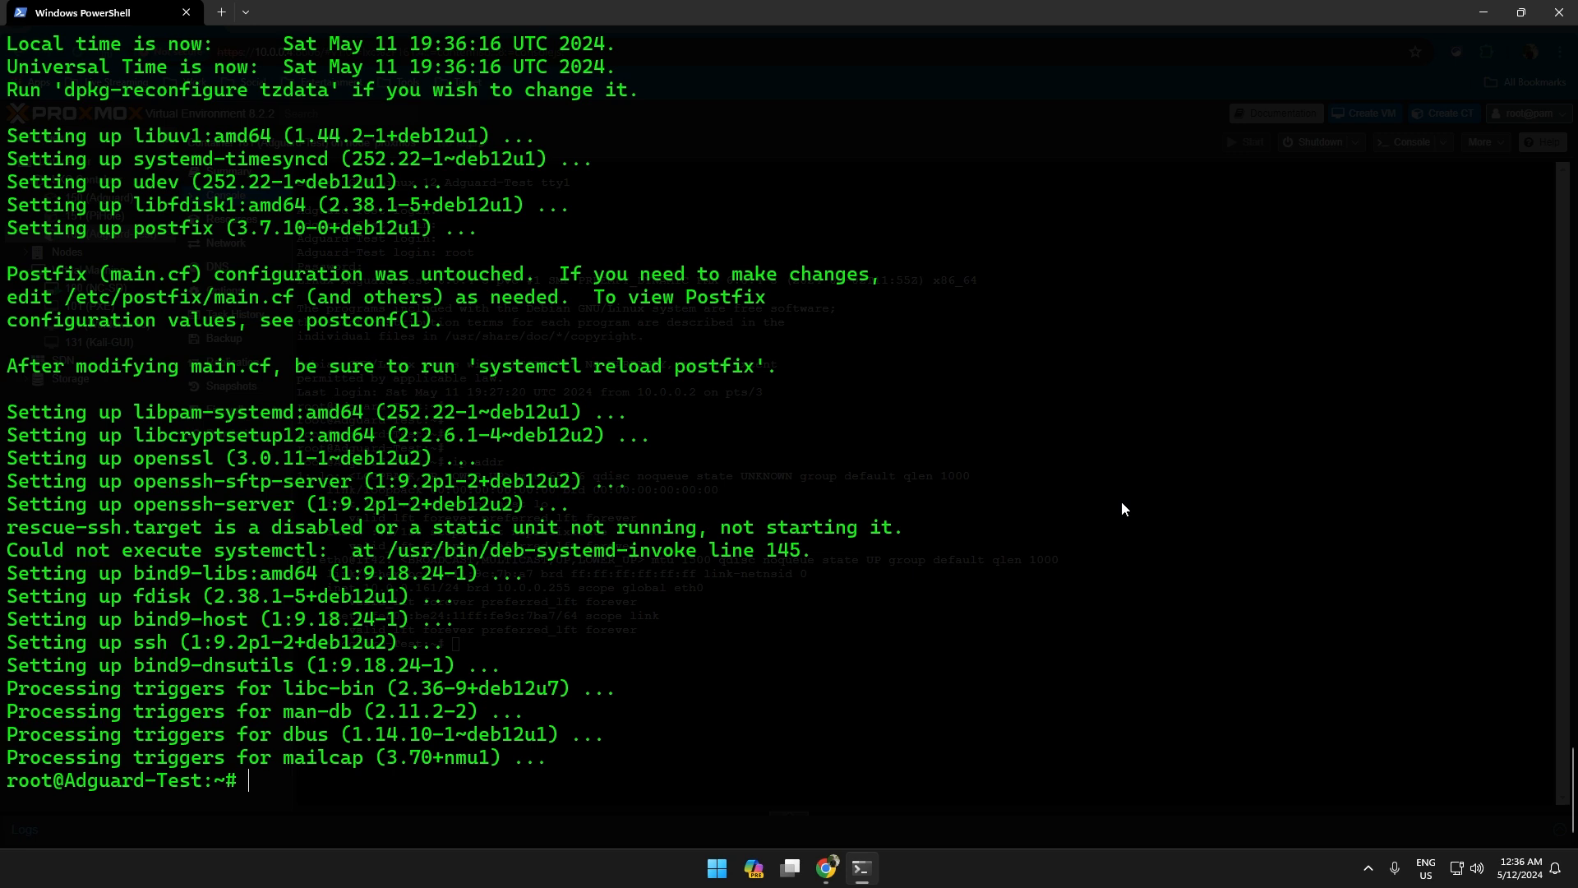
pyautogui.press('Return')
pyautogui.press('Return')
pyautogui.press('Return')
pyautogui.press('Return')
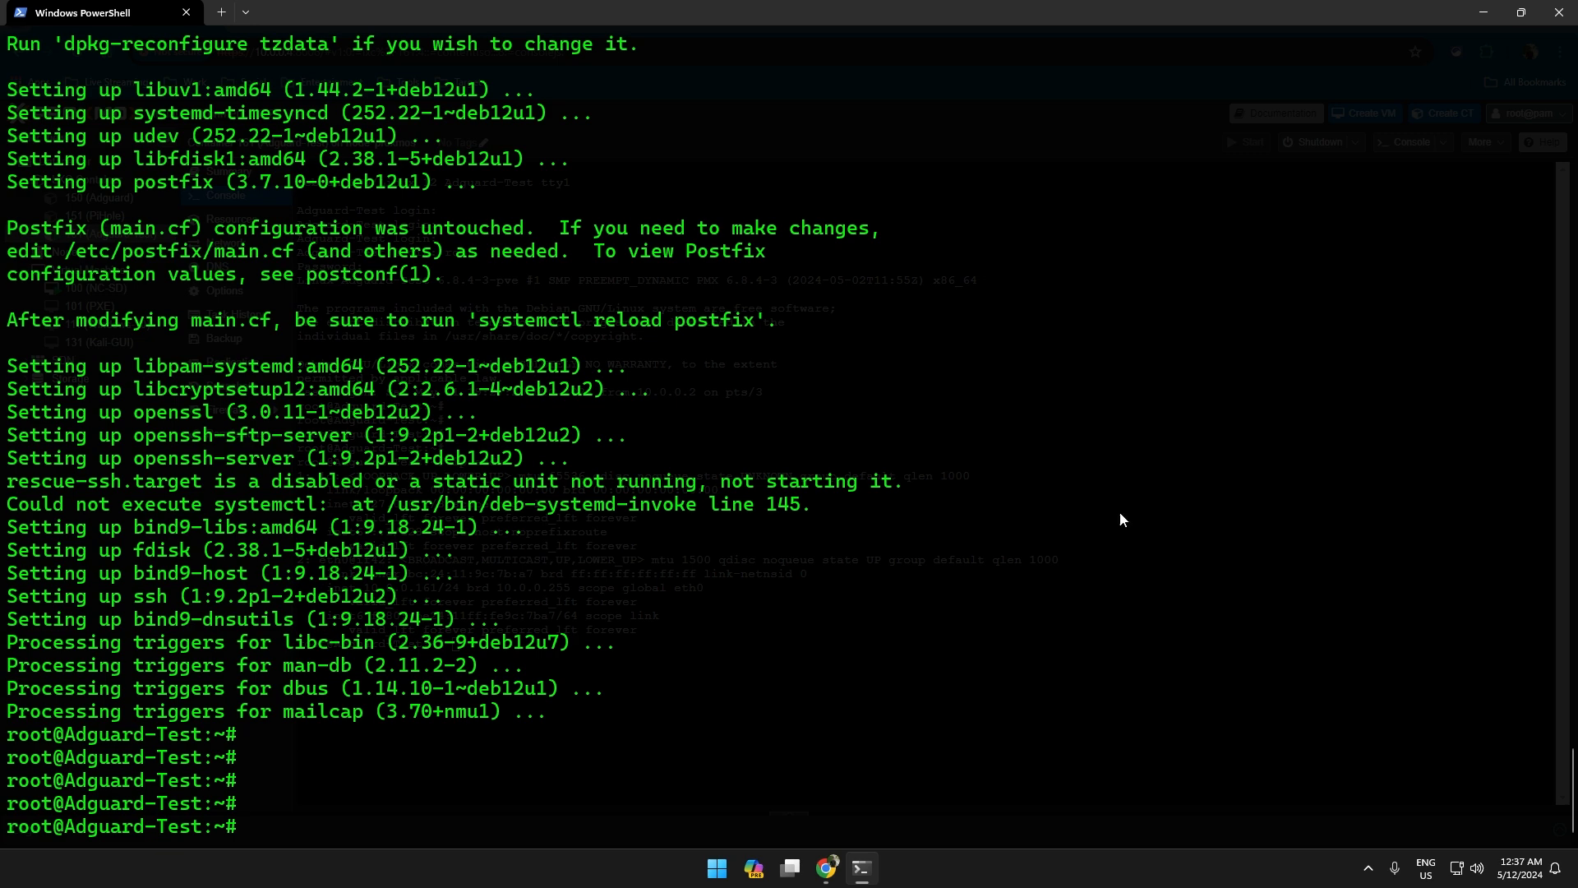
# In Chrome's AdGuardHome GitHub README, copy the curl automated-install command from Getting Started.
pyautogui.moveTo(826, 867)
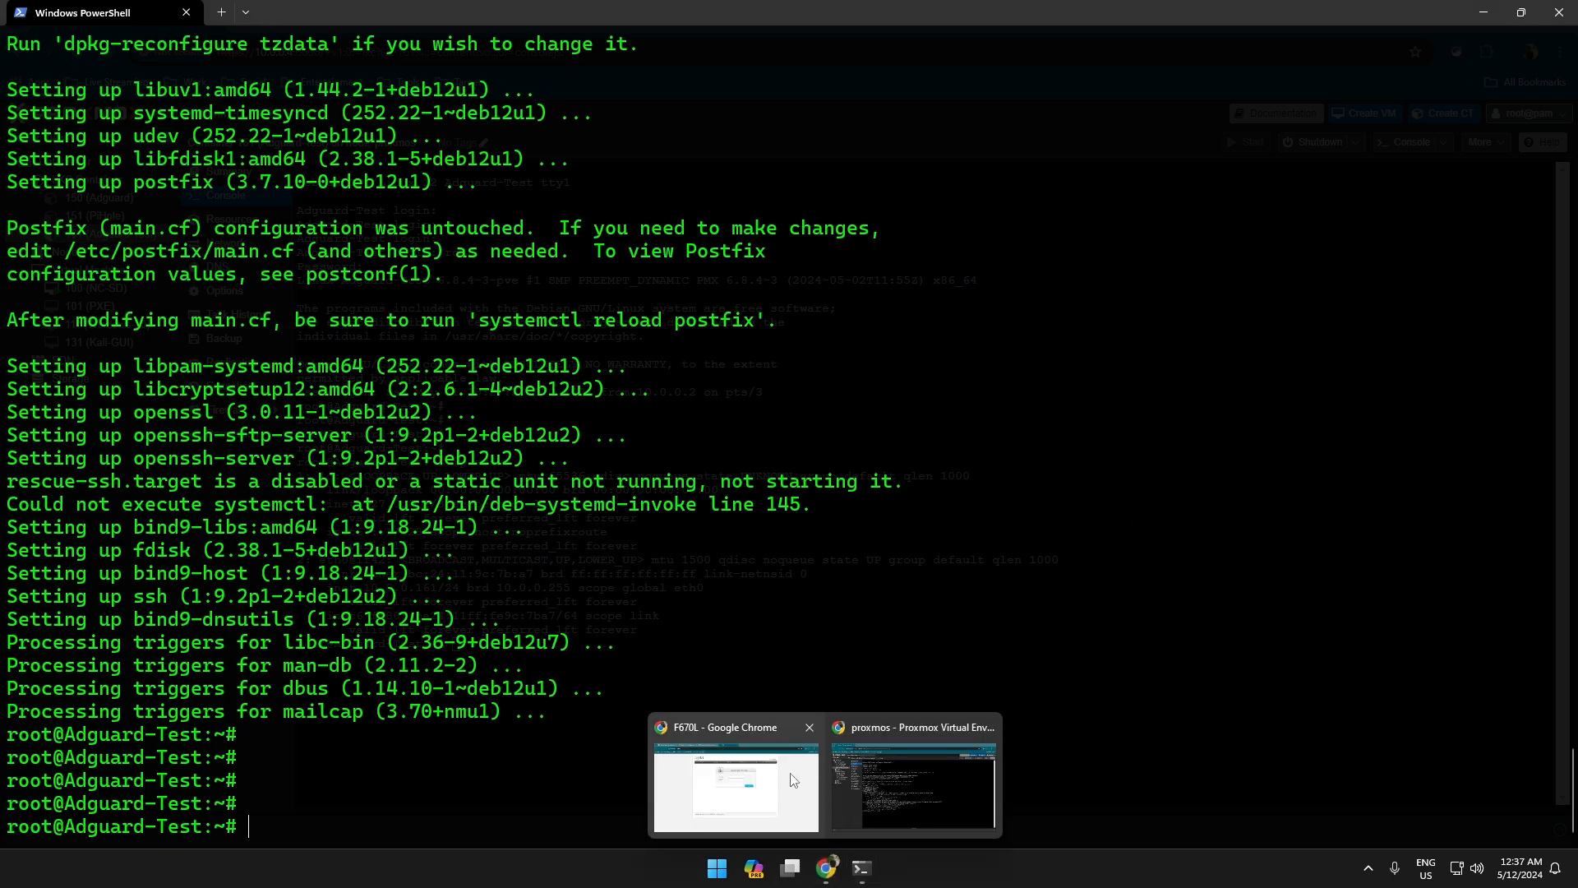
pyautogui.click(792, 780)
pyautogui.click(335, 10)
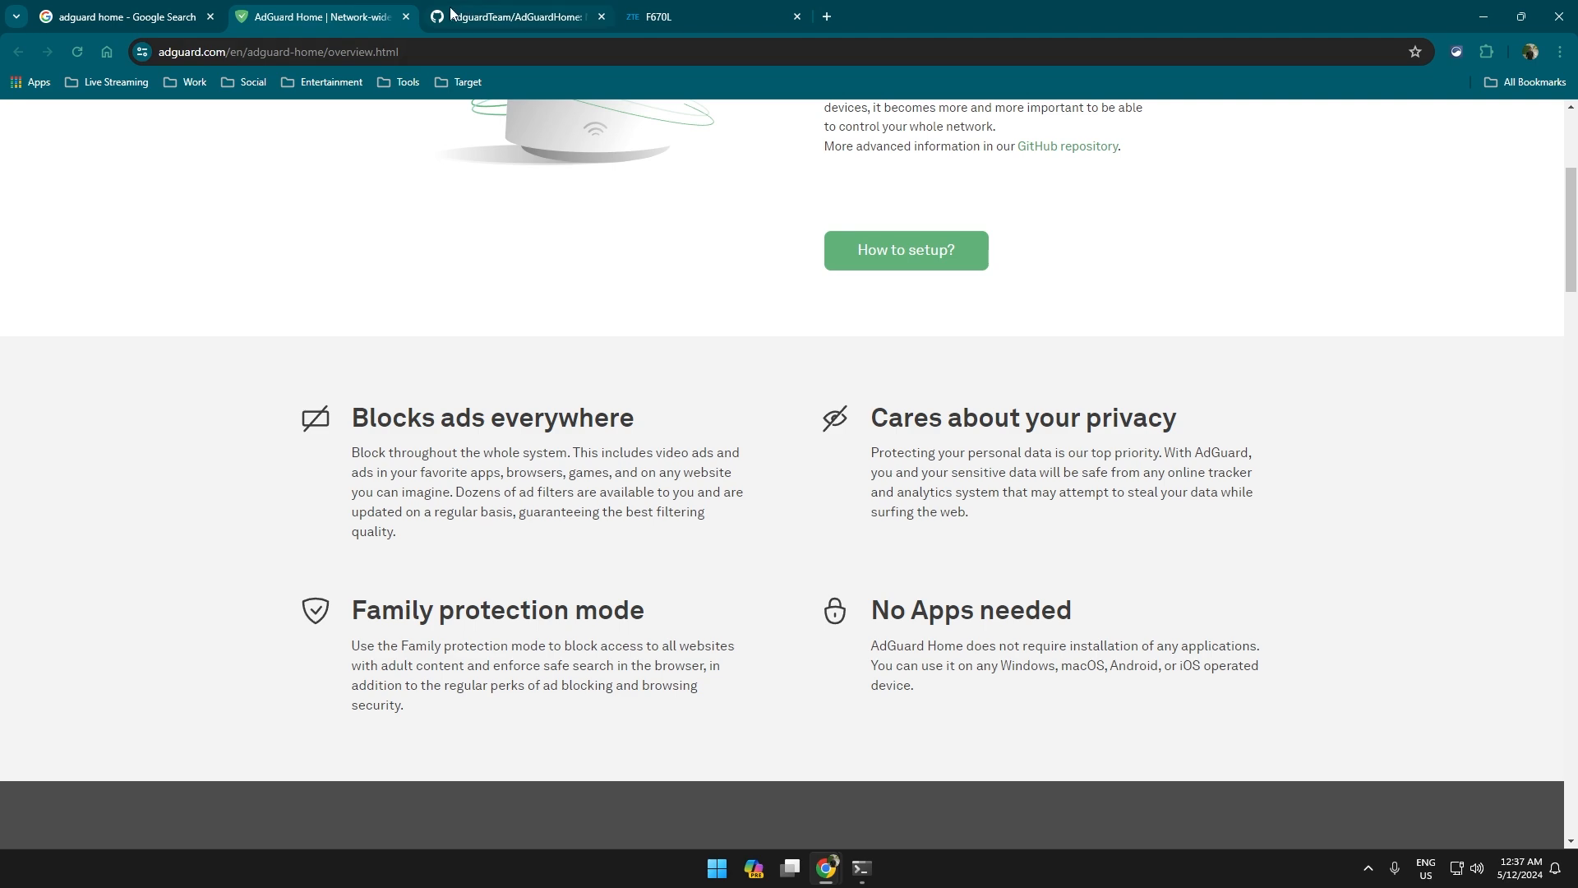
pyautogui.scroll(4, 536, 246)
pyautogui.click(491, 12)
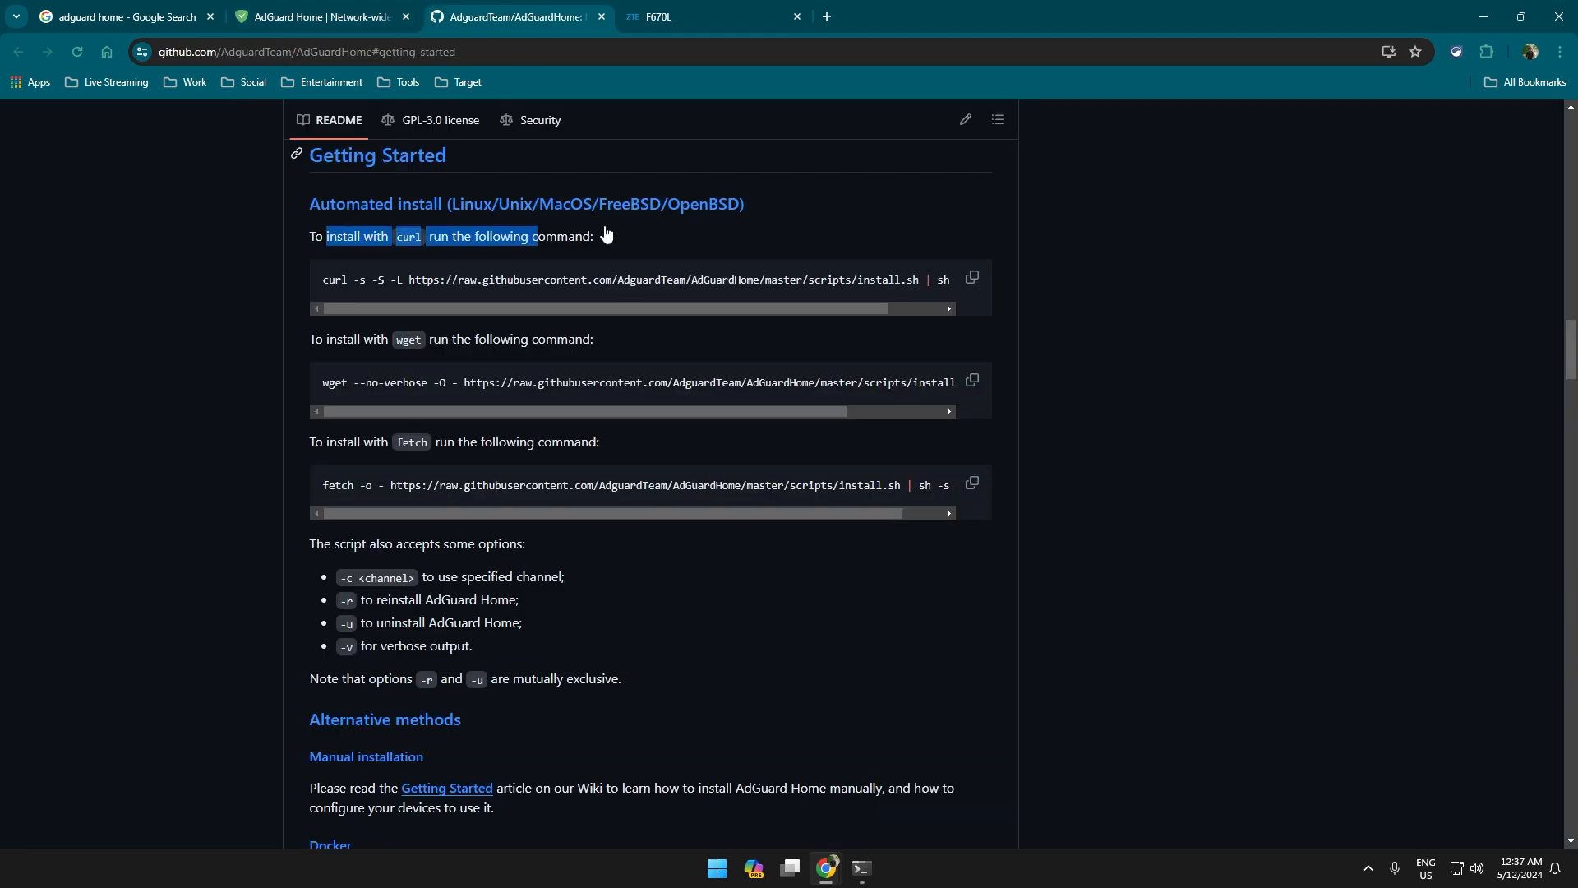
pyautogui.scroll(4, 336, 155)
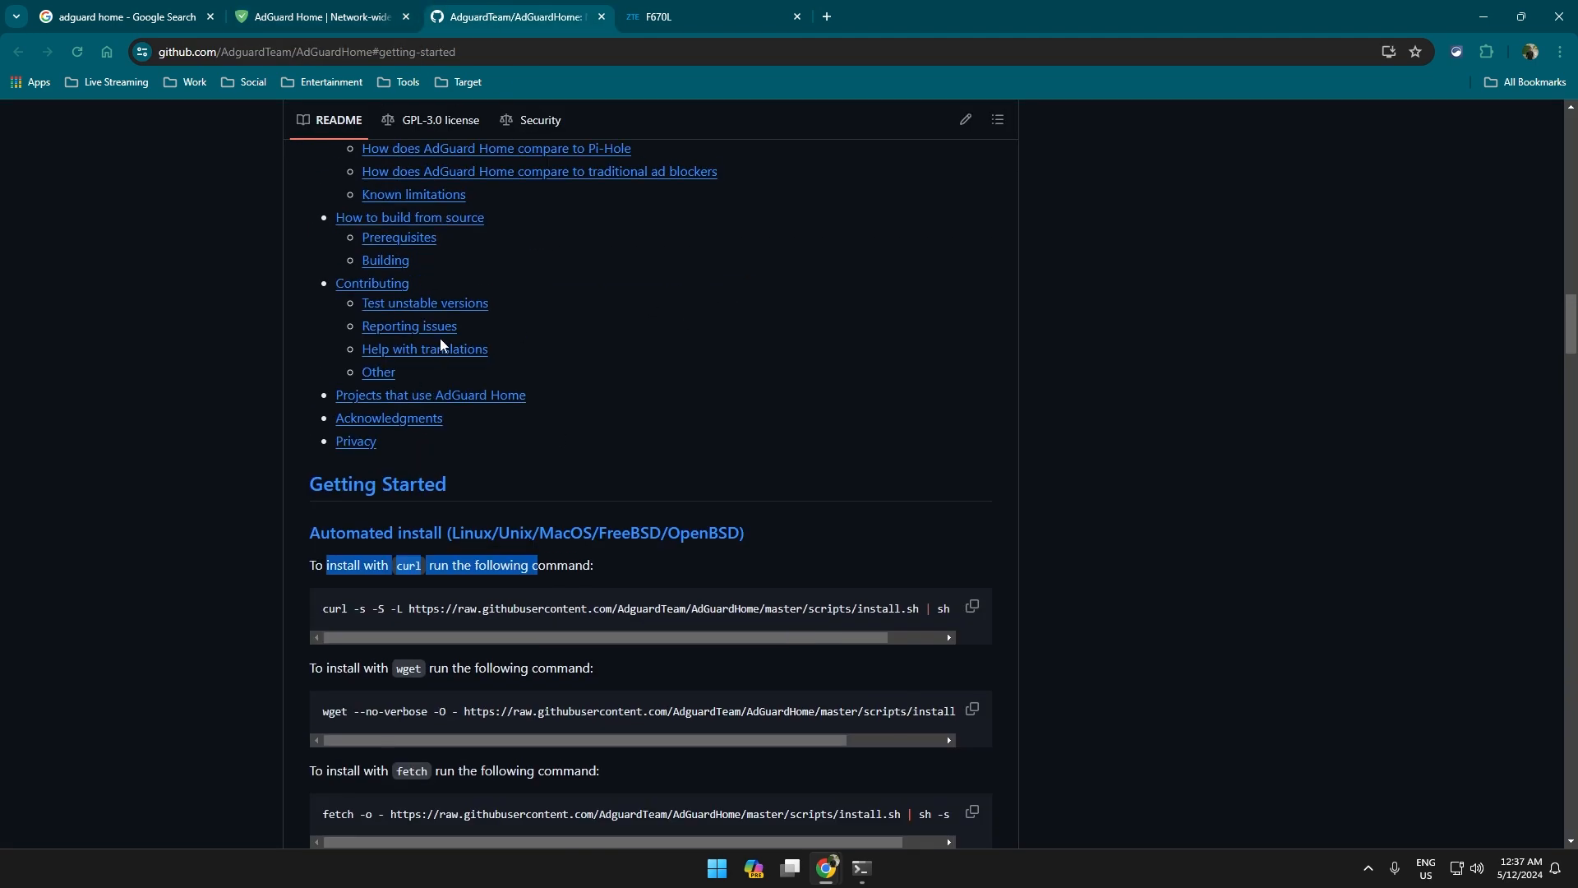
pyautogui.click(329, 607)
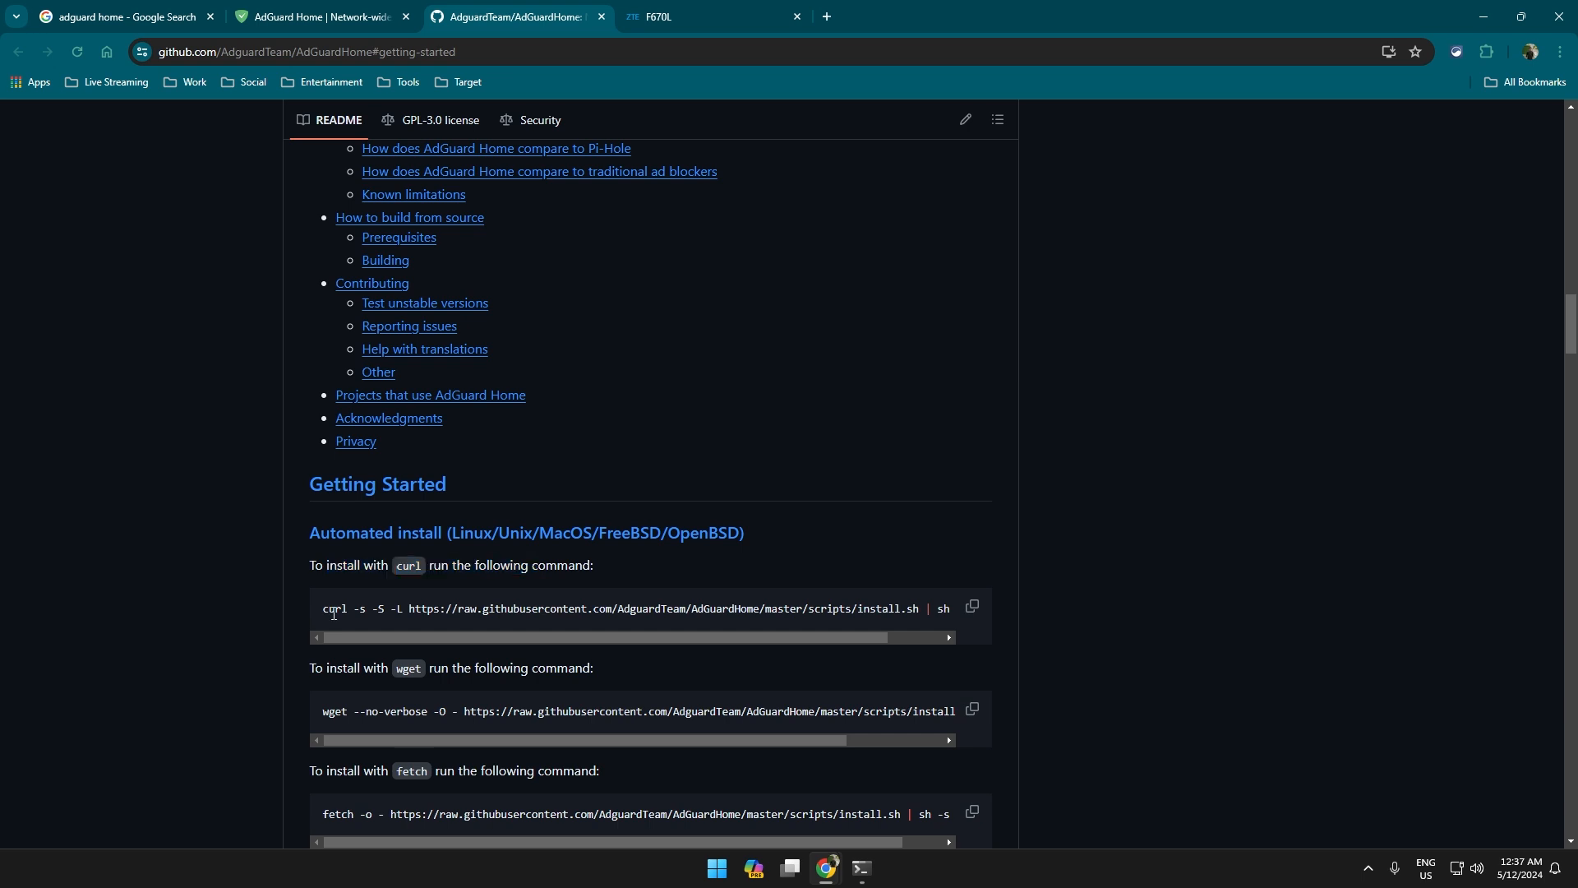
pyautogui.scroll(-1, 333, 576)
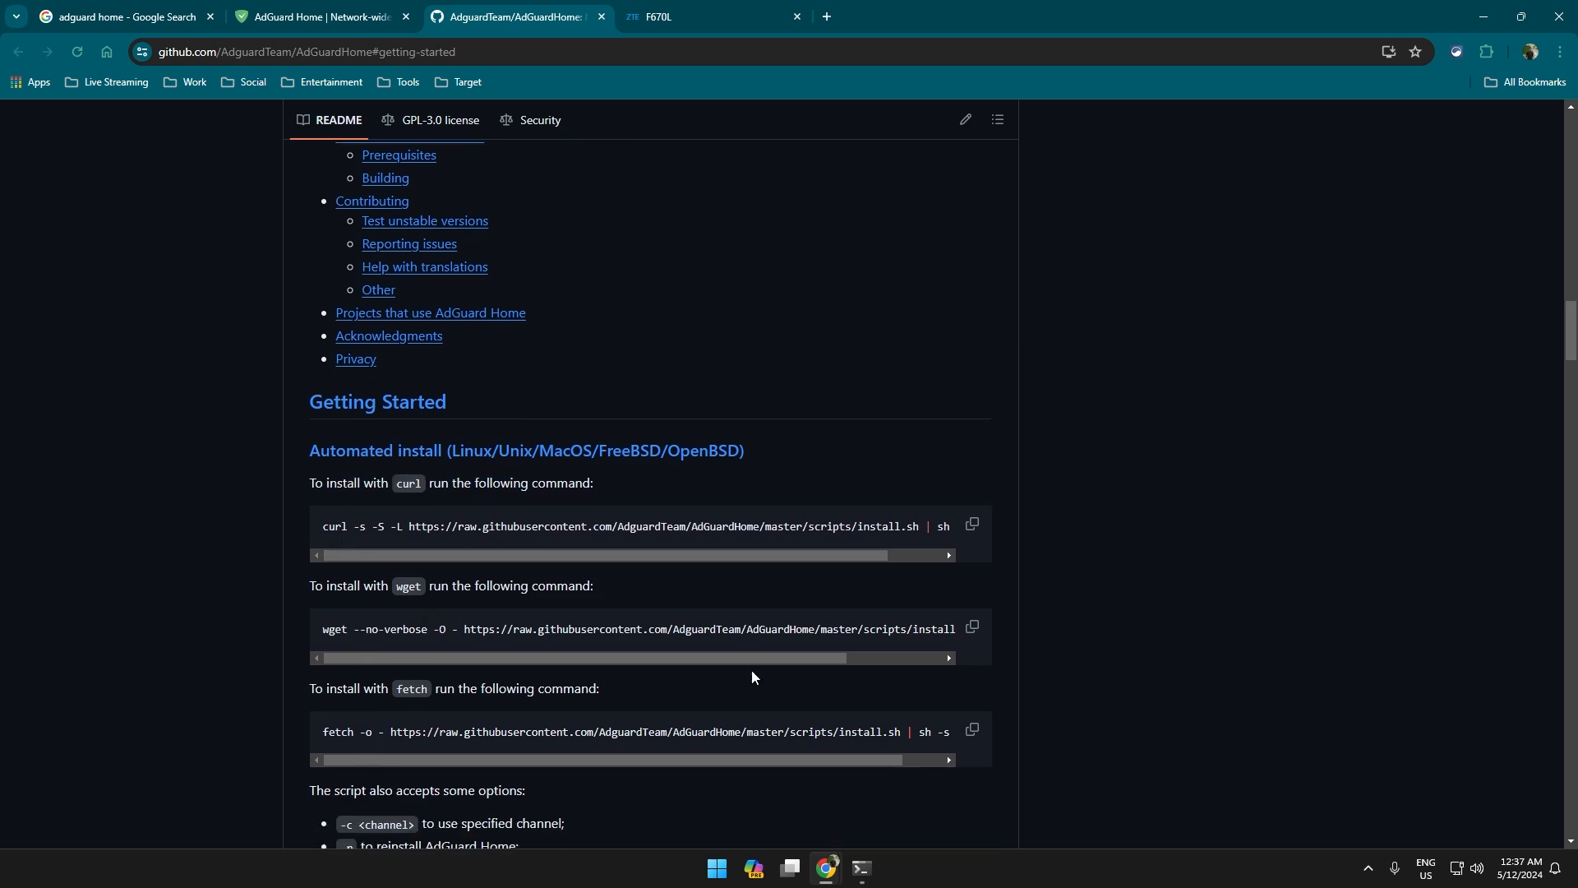
pyautogui.click(972, 526)
# Paste and run the AdGuard Home install command, which fails because curl is missing.
pyautogui.click(861, 868)
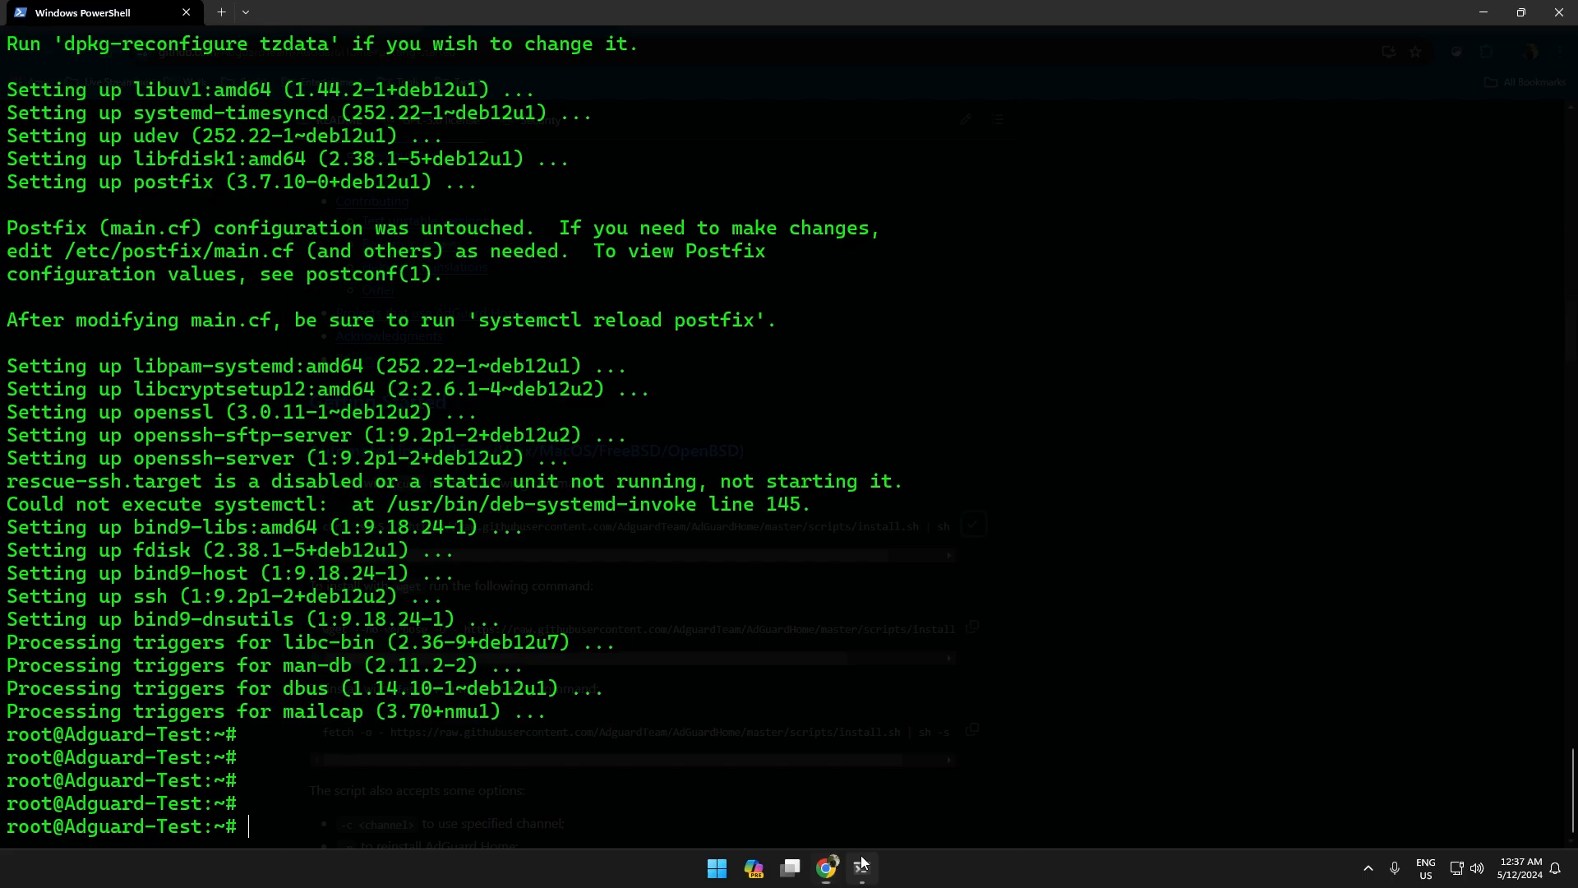
pyautogui.rightClick(799, 635)
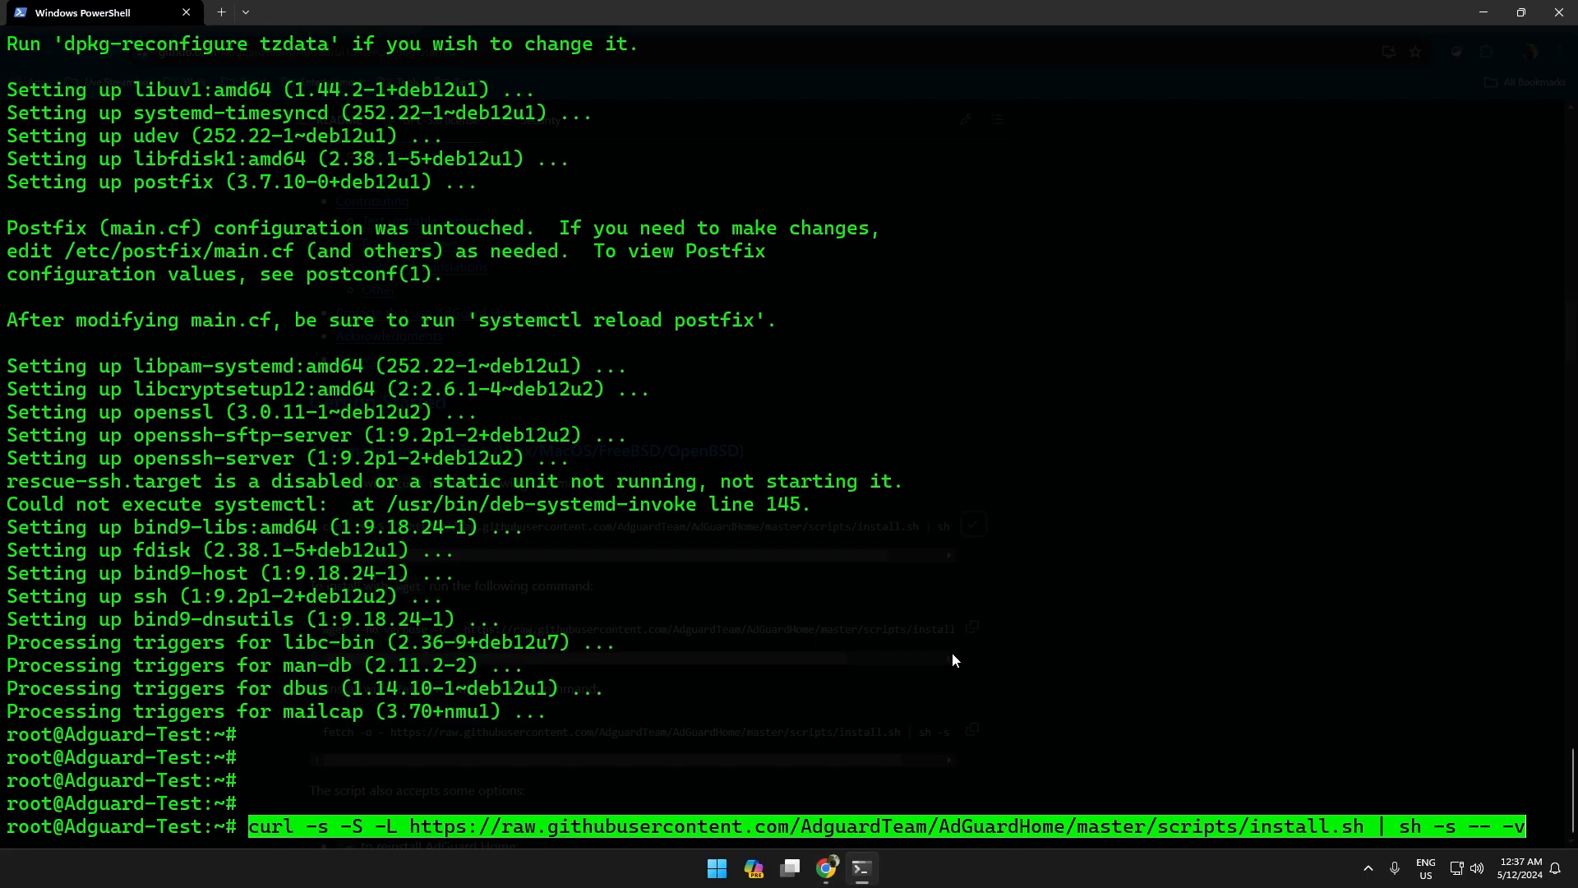
pyautogui.press('Return')
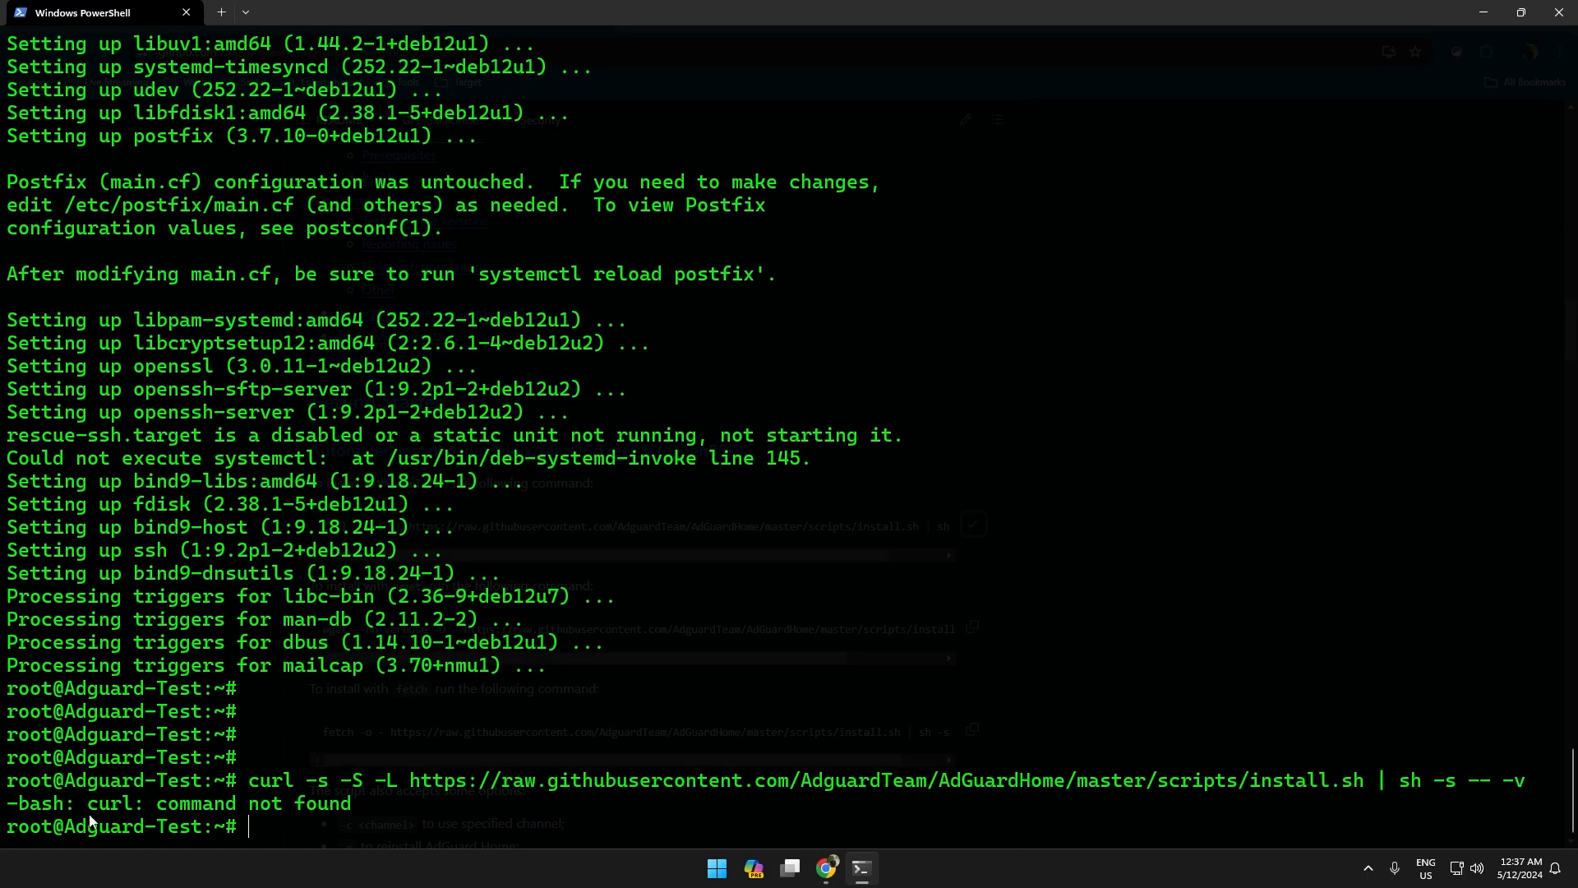
pyautogui.moveTo(88, 809); pyautogui.dragTo(119, 810)
pyautogui.click(431, 817)
# Install curl with apt install curl, confirming with y.
pyautogui.write('apt ion')
pyautogui.press('BackSpace')
pyautogui.press('BackSpace')
pyautogui.write('nstall curl')
pyautogui.press('Return')
pyautogui.write('y')
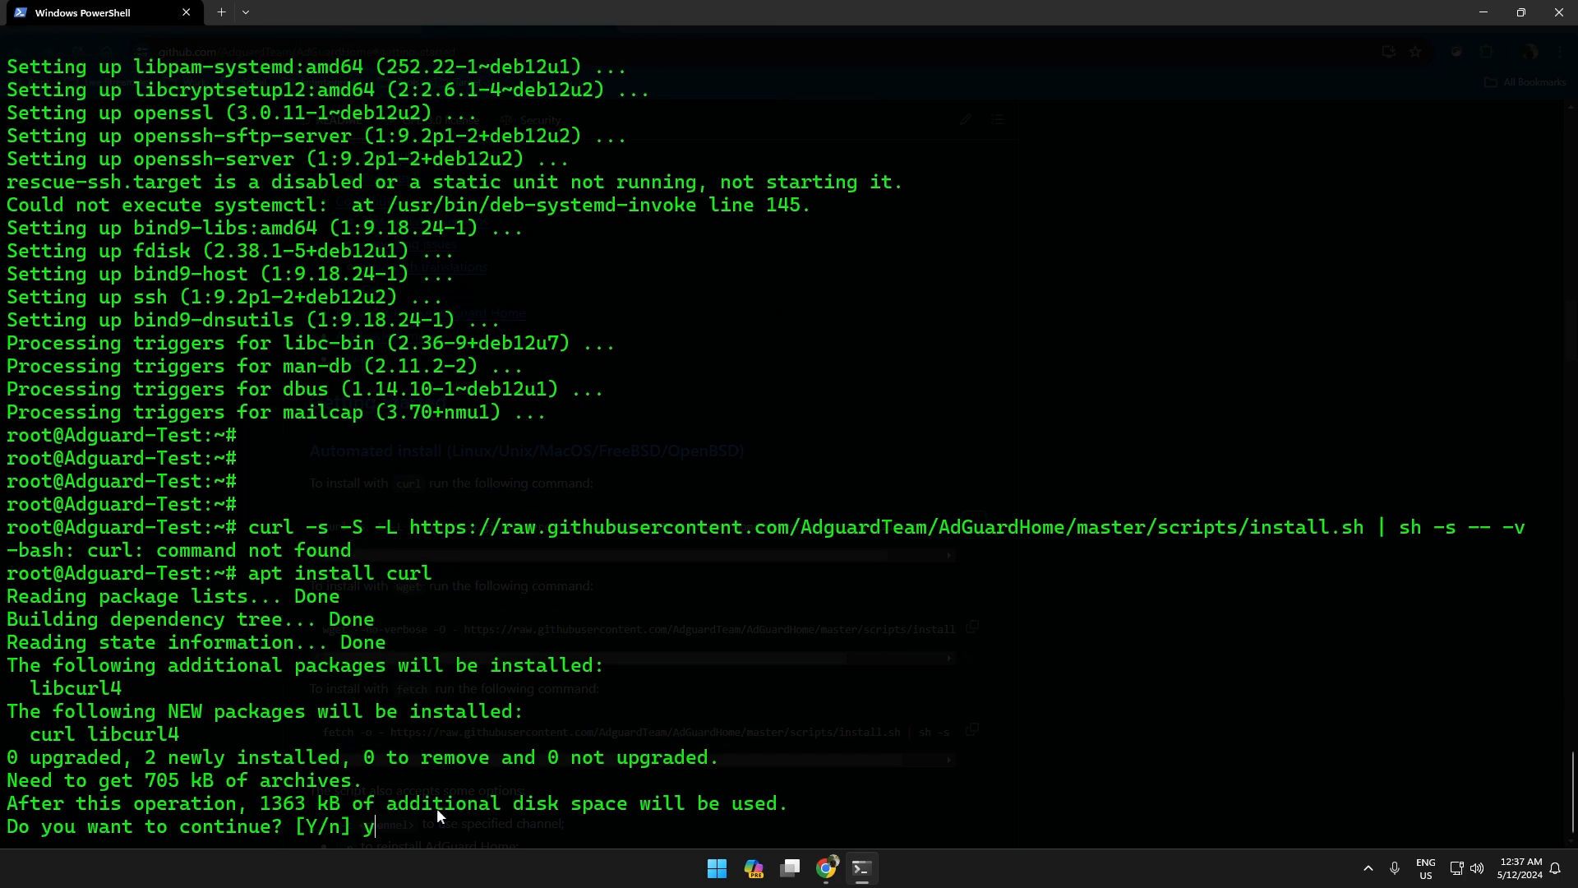
pyautogui.press('Return')
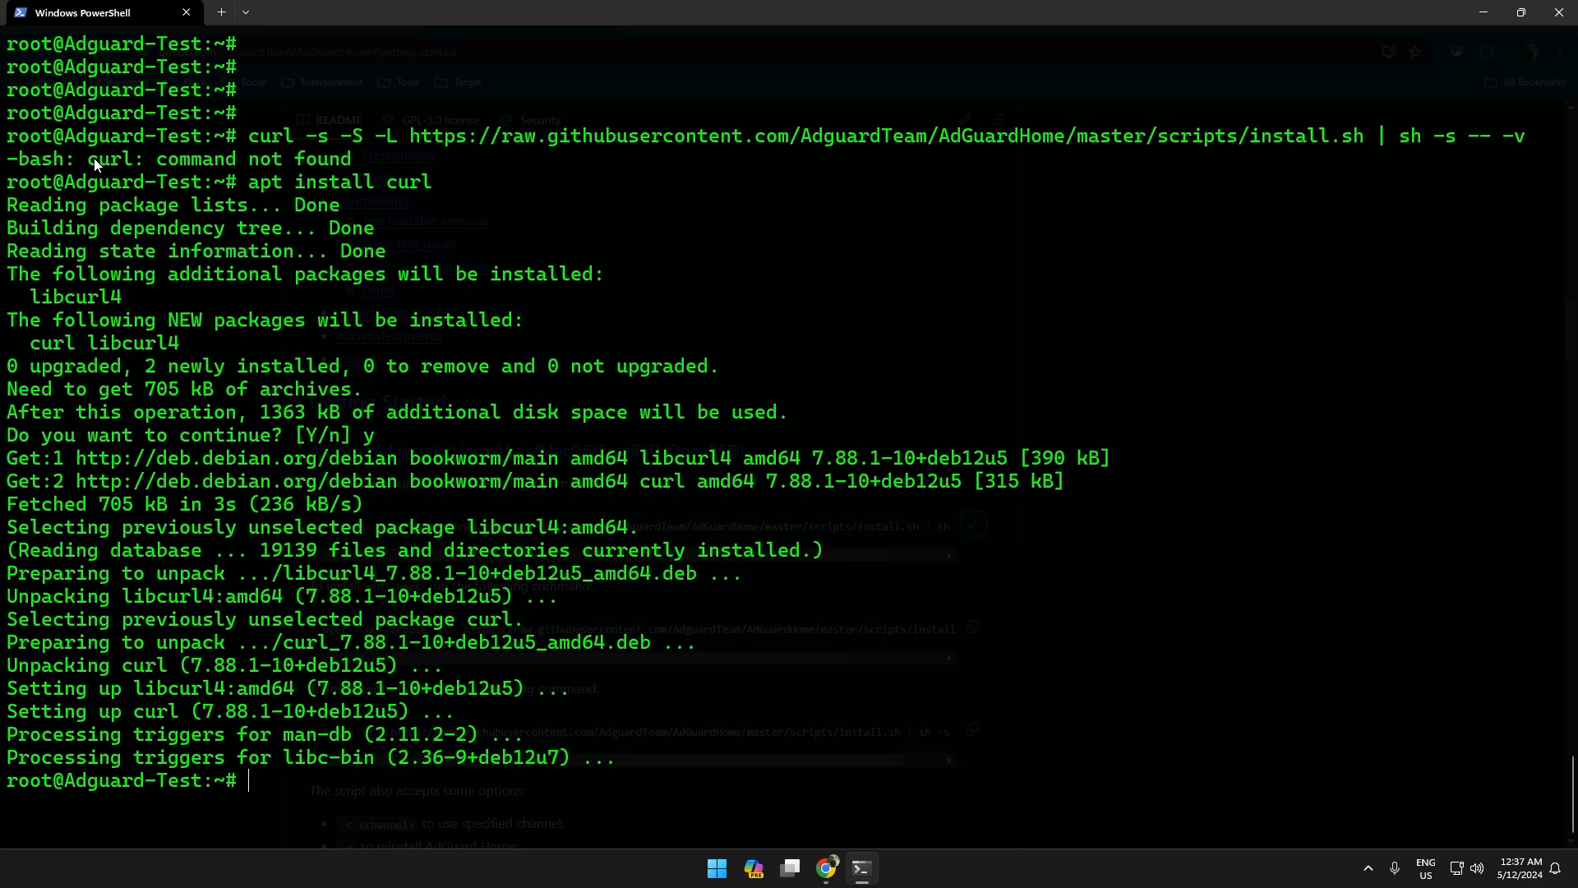
# Rerun the install script and review its progress and service control instructions.
pyautogui.moveTo(100, 161); pyautogui.dragTo(165, 184)
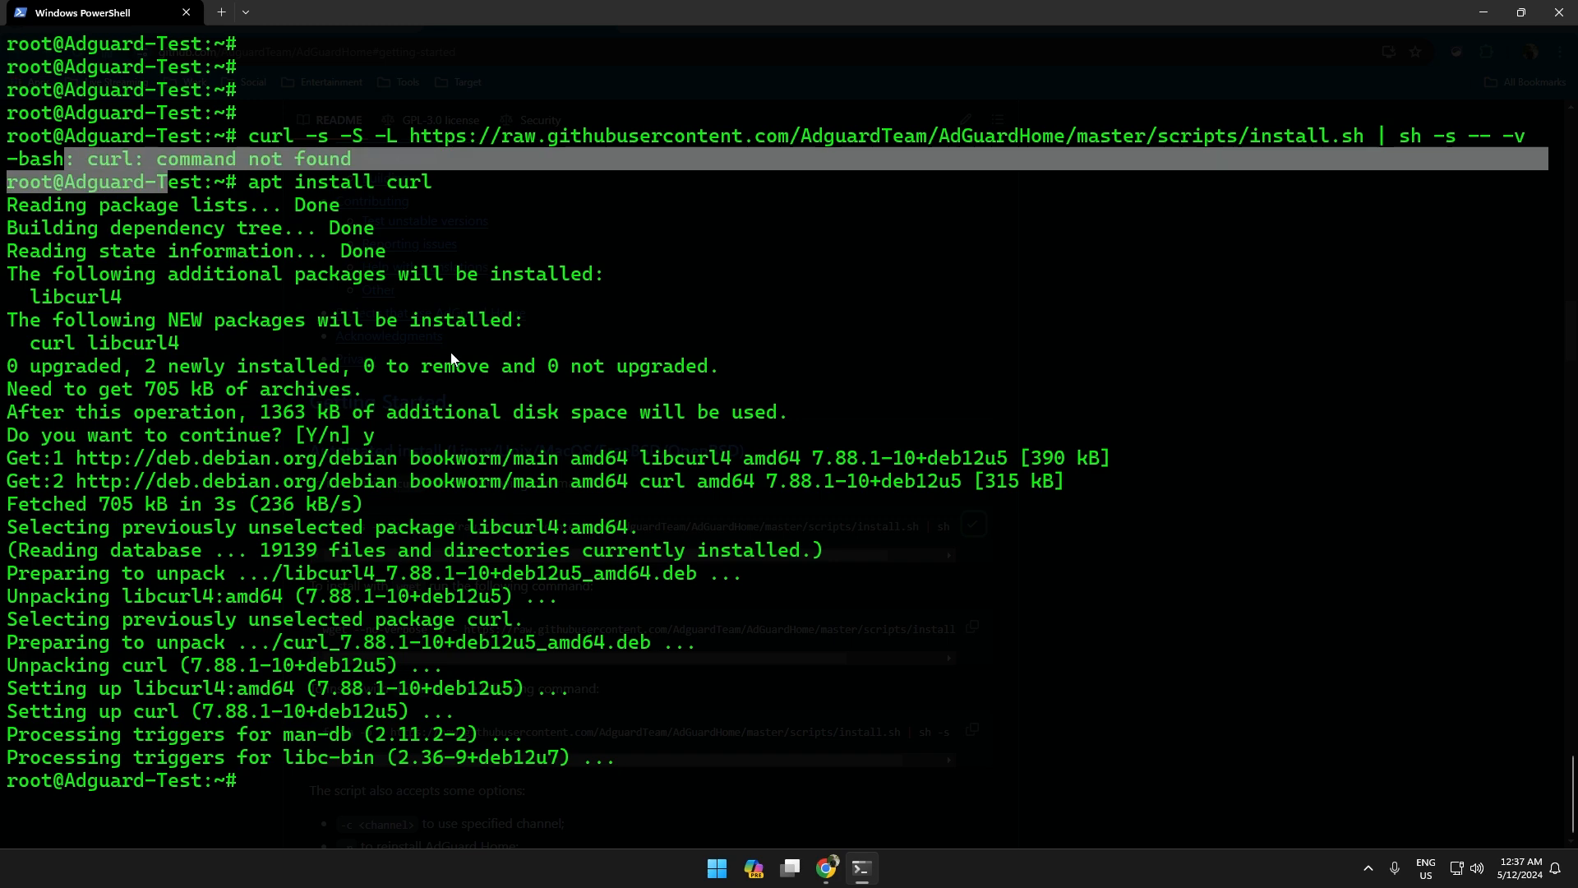
pyautogui.click(459, 407)
pyautogui.press('Up')
pyautogui.press('Up')
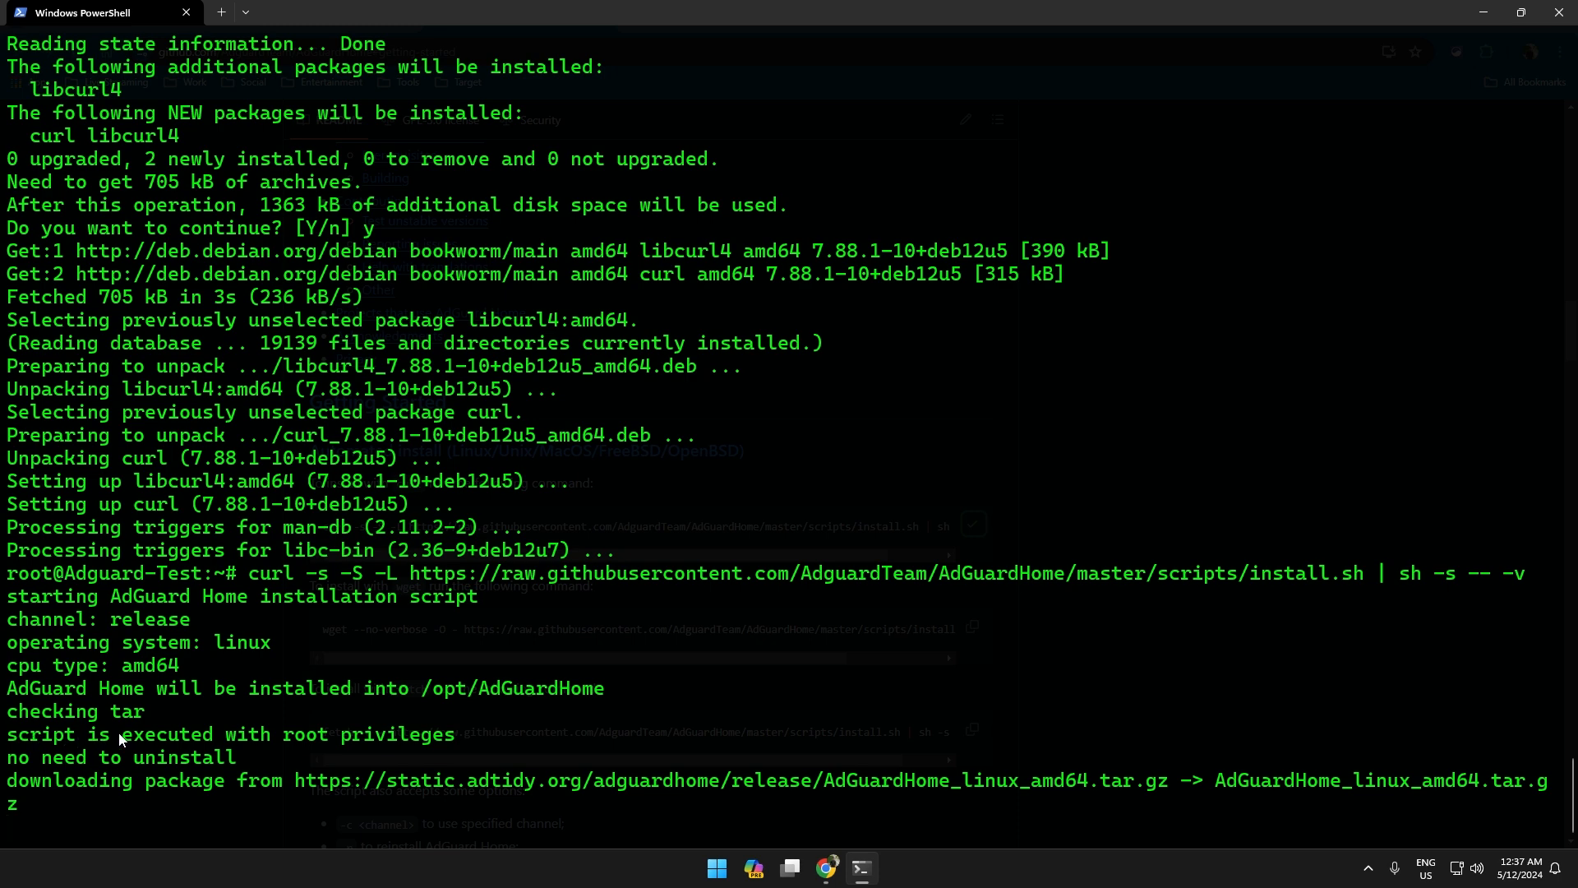
pyautogui.moveTo(155, 736); pyautogui.dragTo(466, 711)
pyautogui.click(461, 780)
pyautogui.moveTo(39, 781); pyautogui.dragTo(1367, 733)
pyautogui.click(1104, 680)
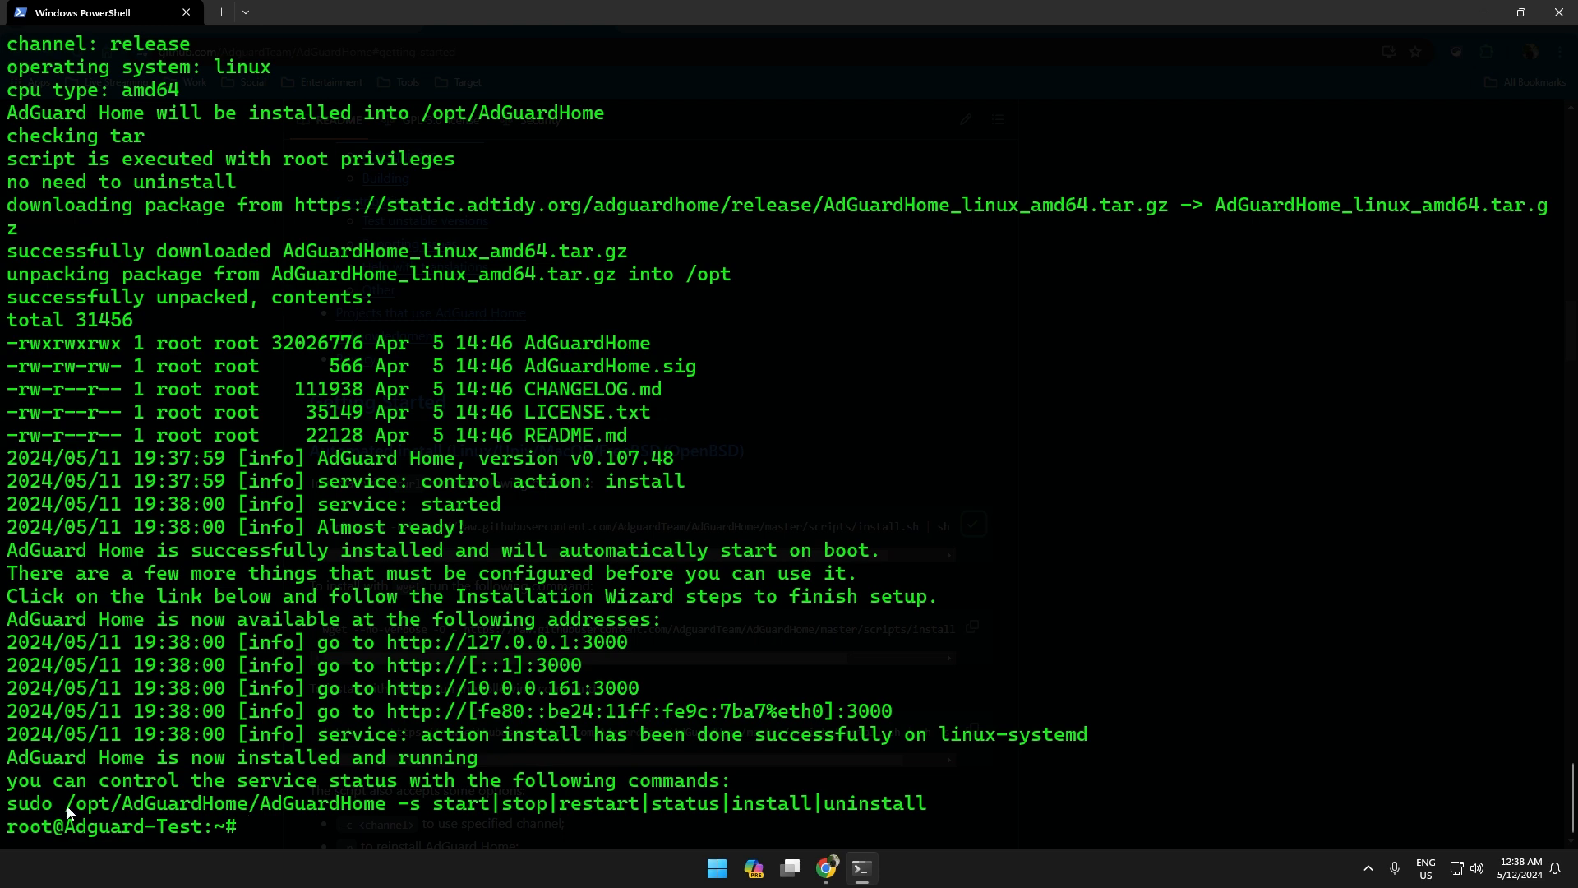
pyautogui.moveTo(66, 784); pyautogui.dragTo(611, 780)
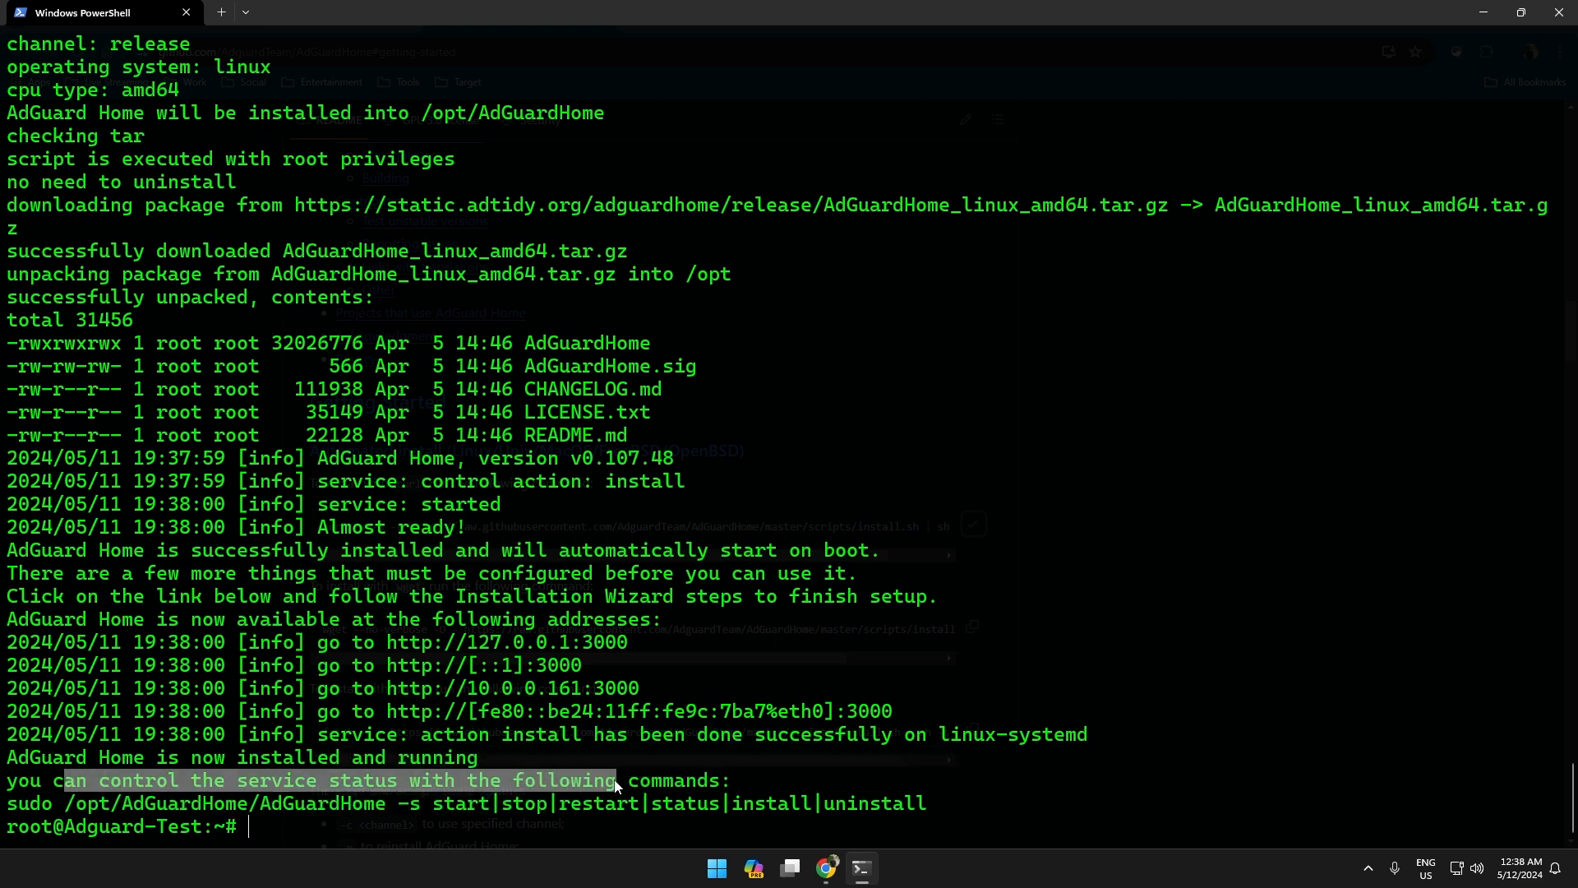
pyautogui.click(609, 780)
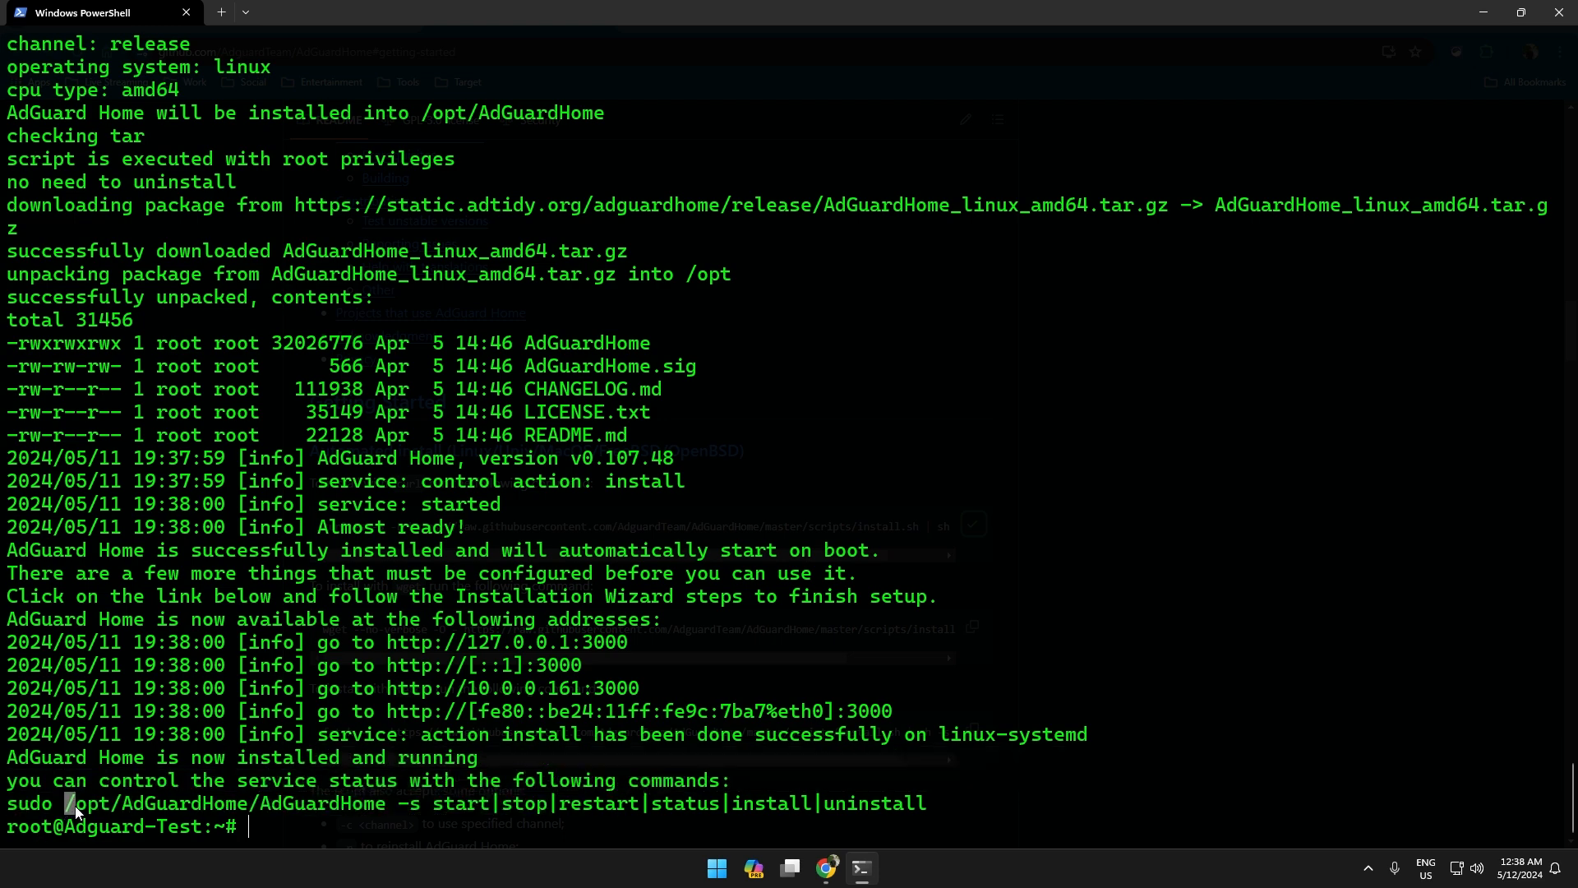
# Run /opt/AdGuardHome/AdGuardHome -s status and confirm the service is running.
pyautogui.moveTo(76, 805); pyautogui.dragTo(485, 810)
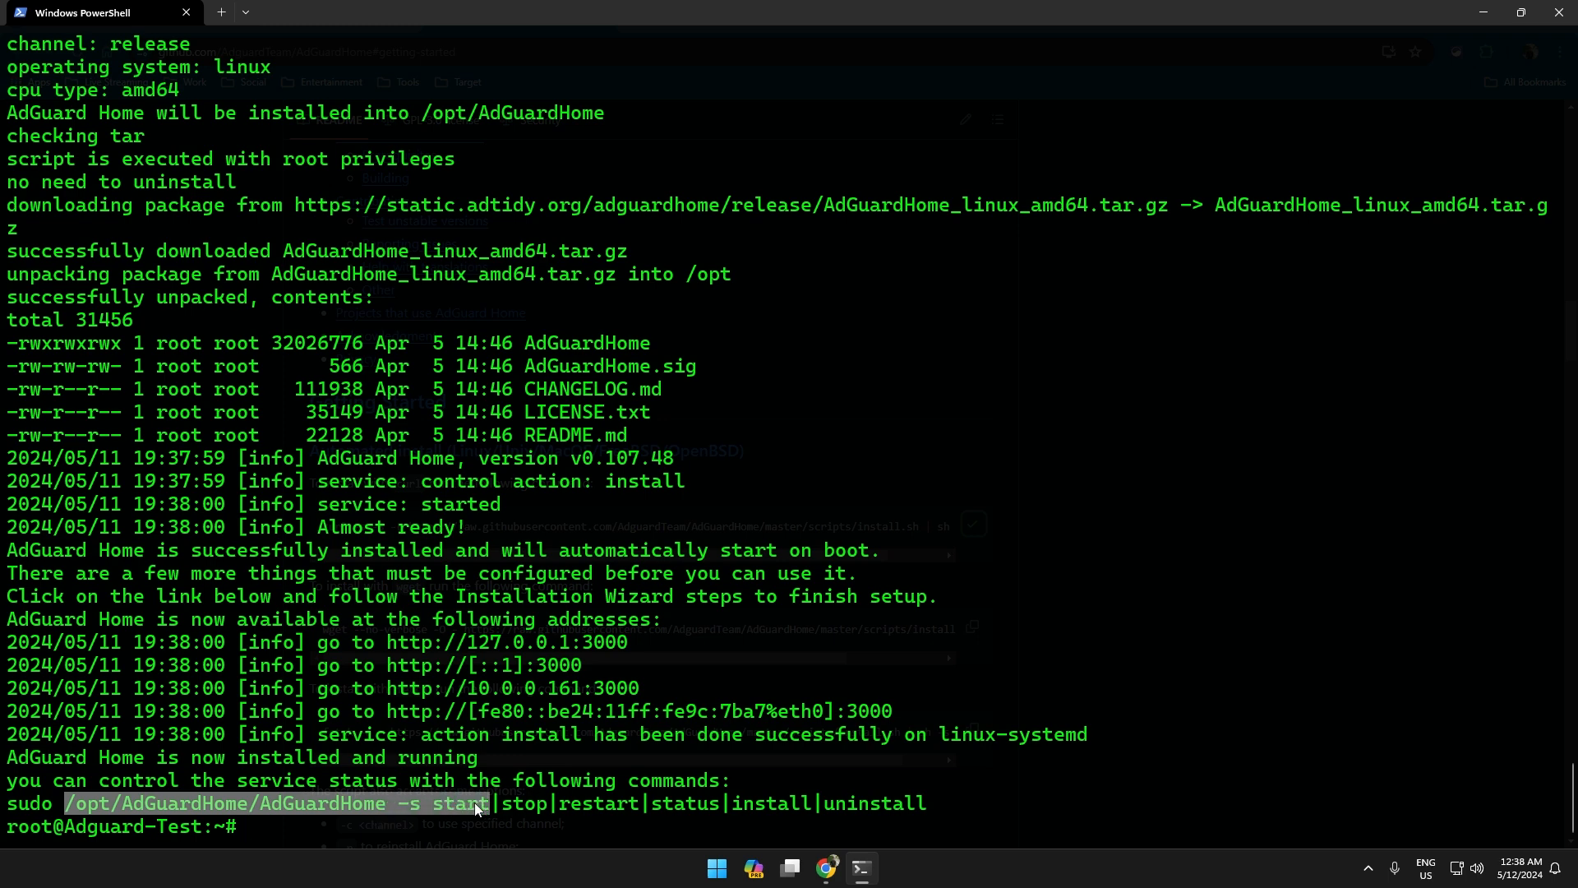
pyautogui.rightClick(455, 810)
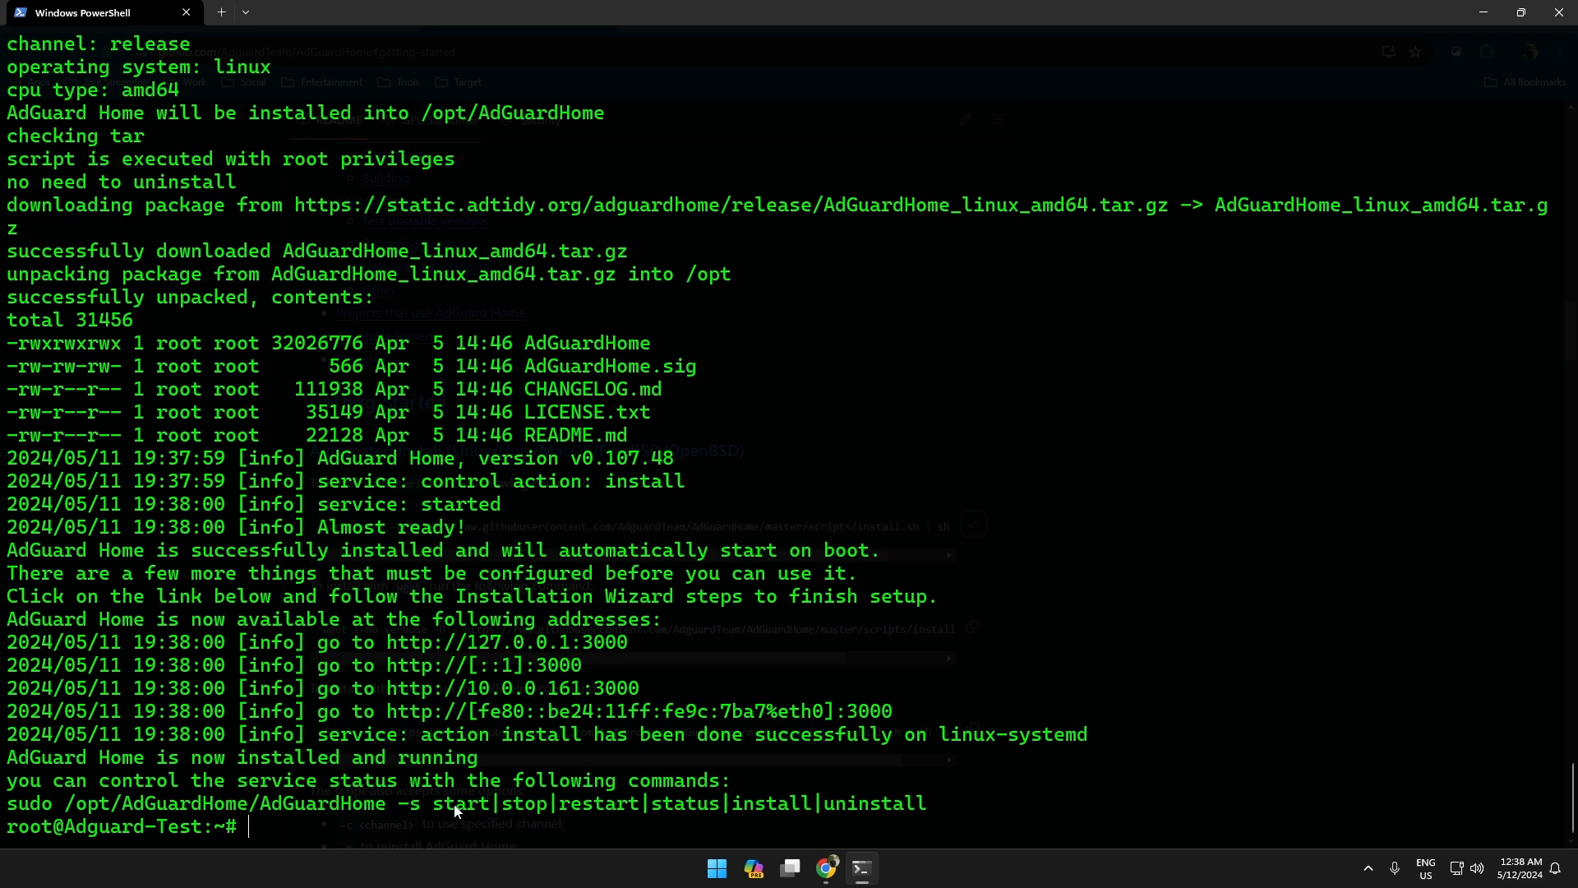
pyautogui.rightClick(526, 832)
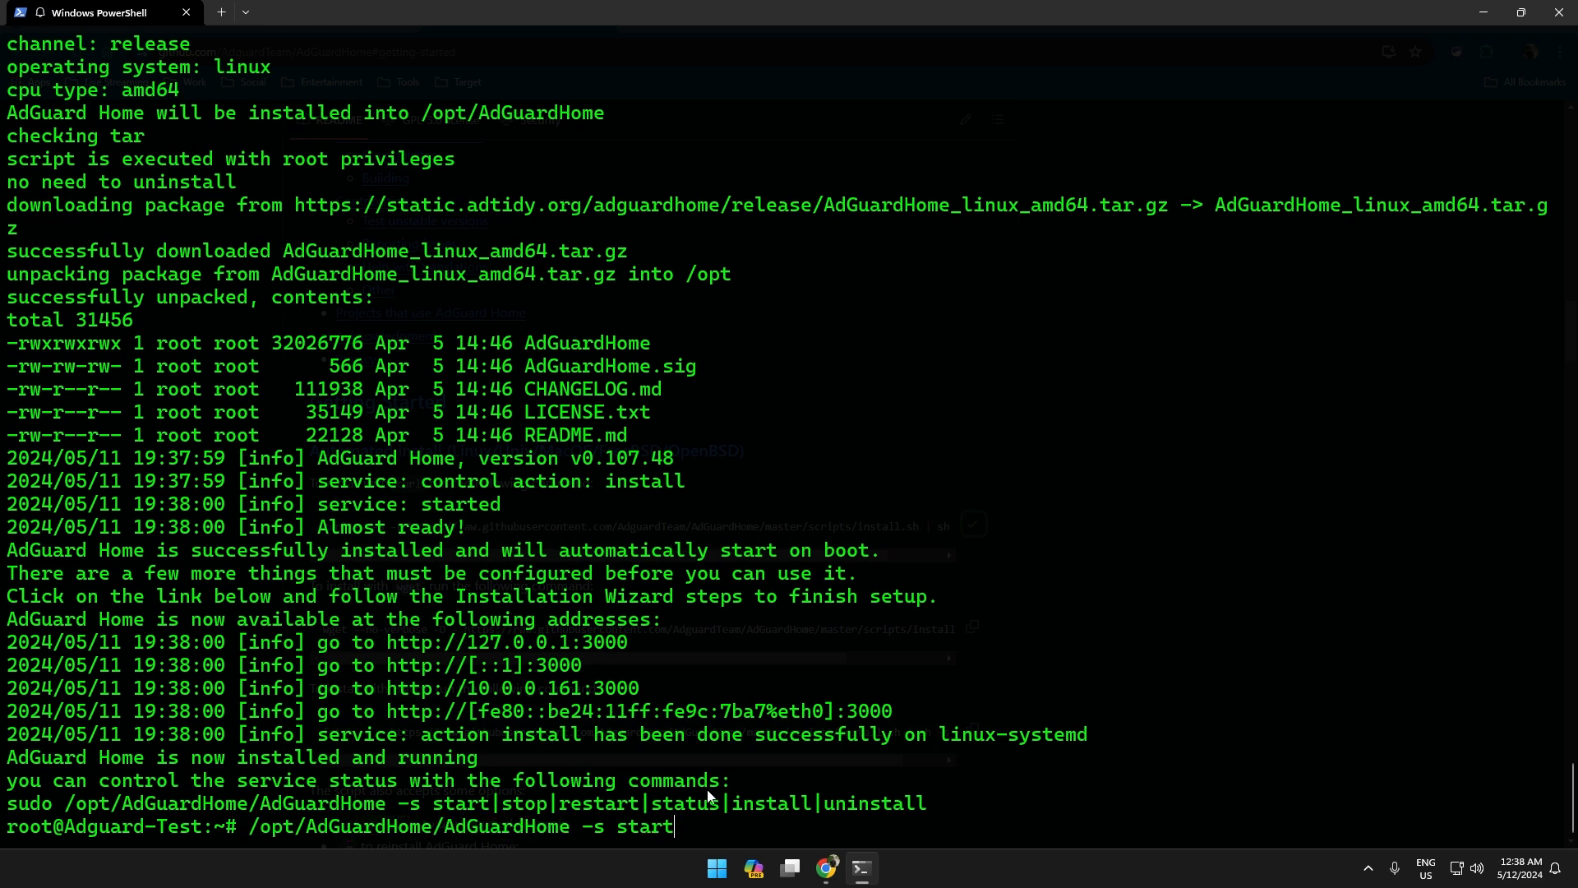
pyautogui.press('BackSpace')
pyautogui.press('BackSpace')
pyautogui.write('tus')
pyautogui.press('Return')
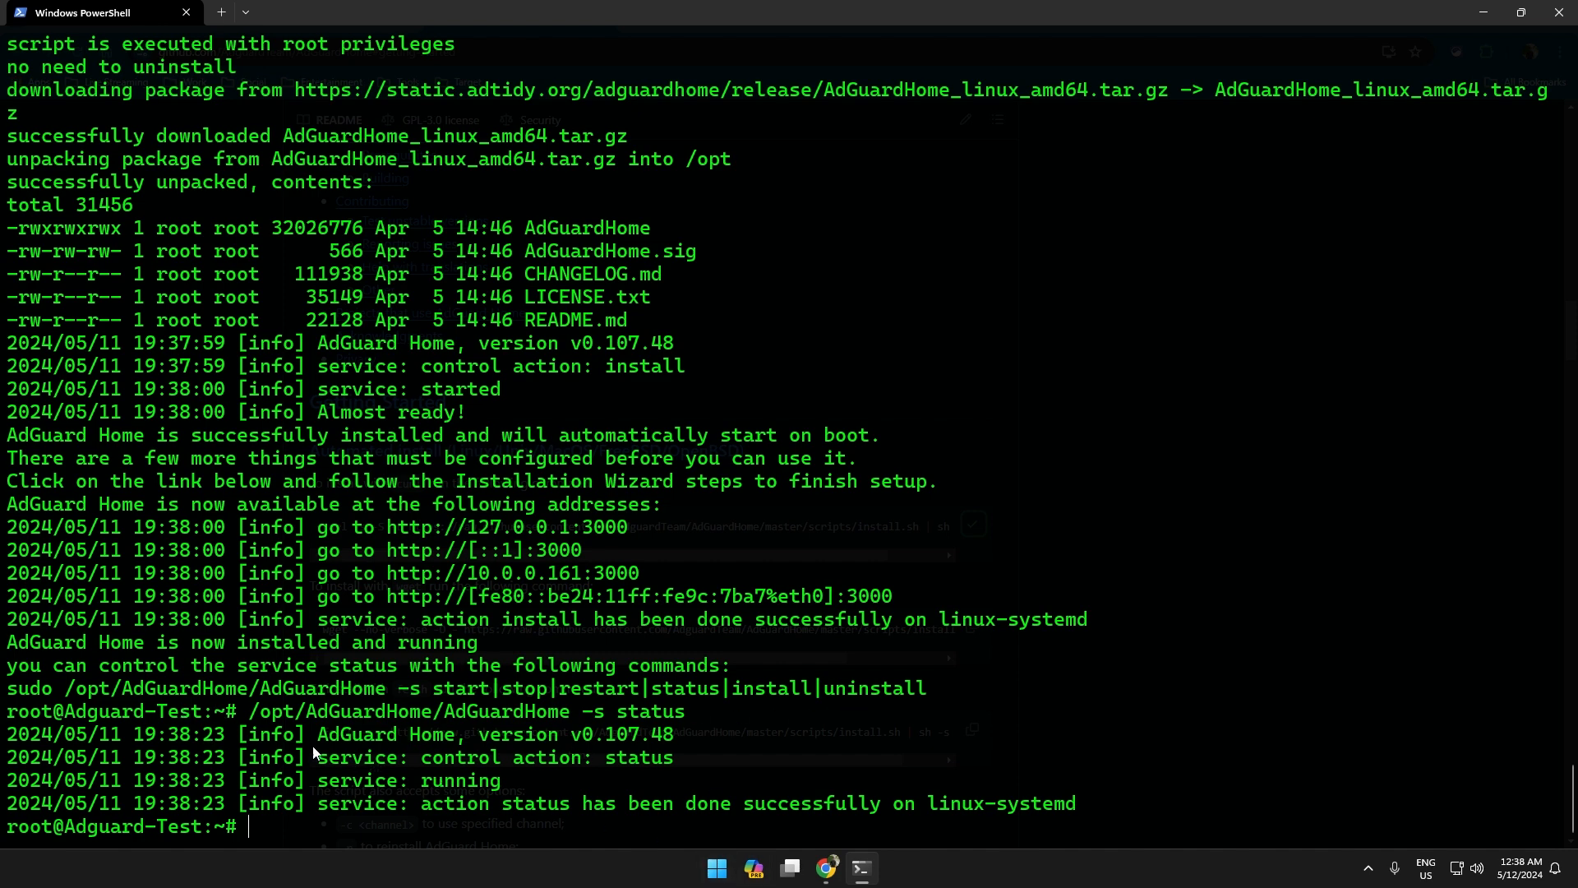
pyautogui.moveTo(466, 806); pyautogui.dragTo(933, 806)
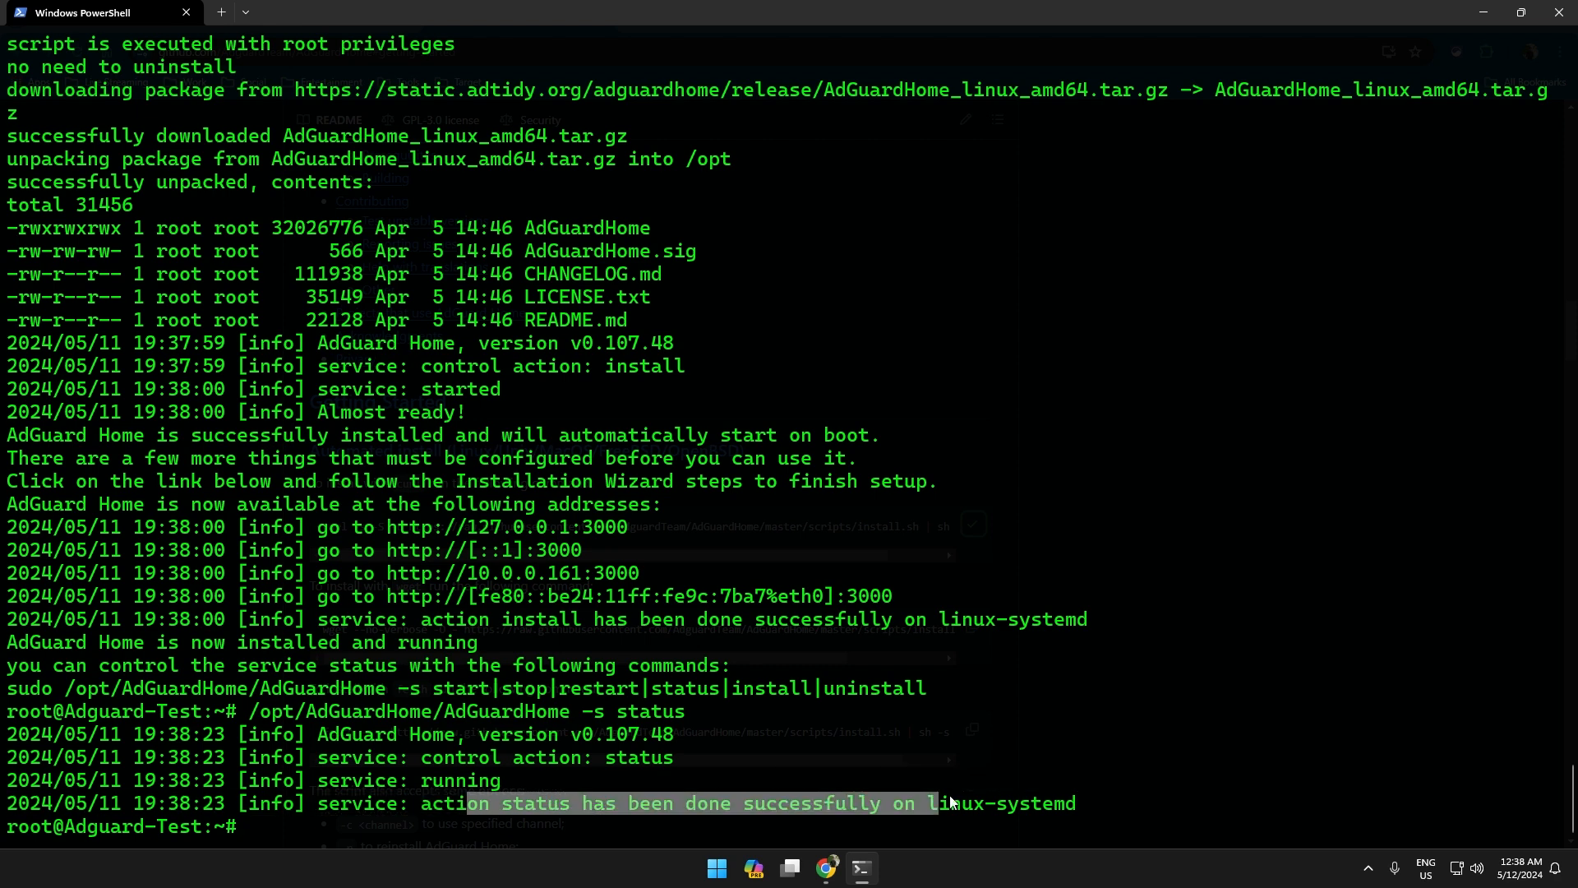
pyautogui.click(933, 806)
pyautogui.moveTo(393, 782); pyautogui.dragTo(501, 794)
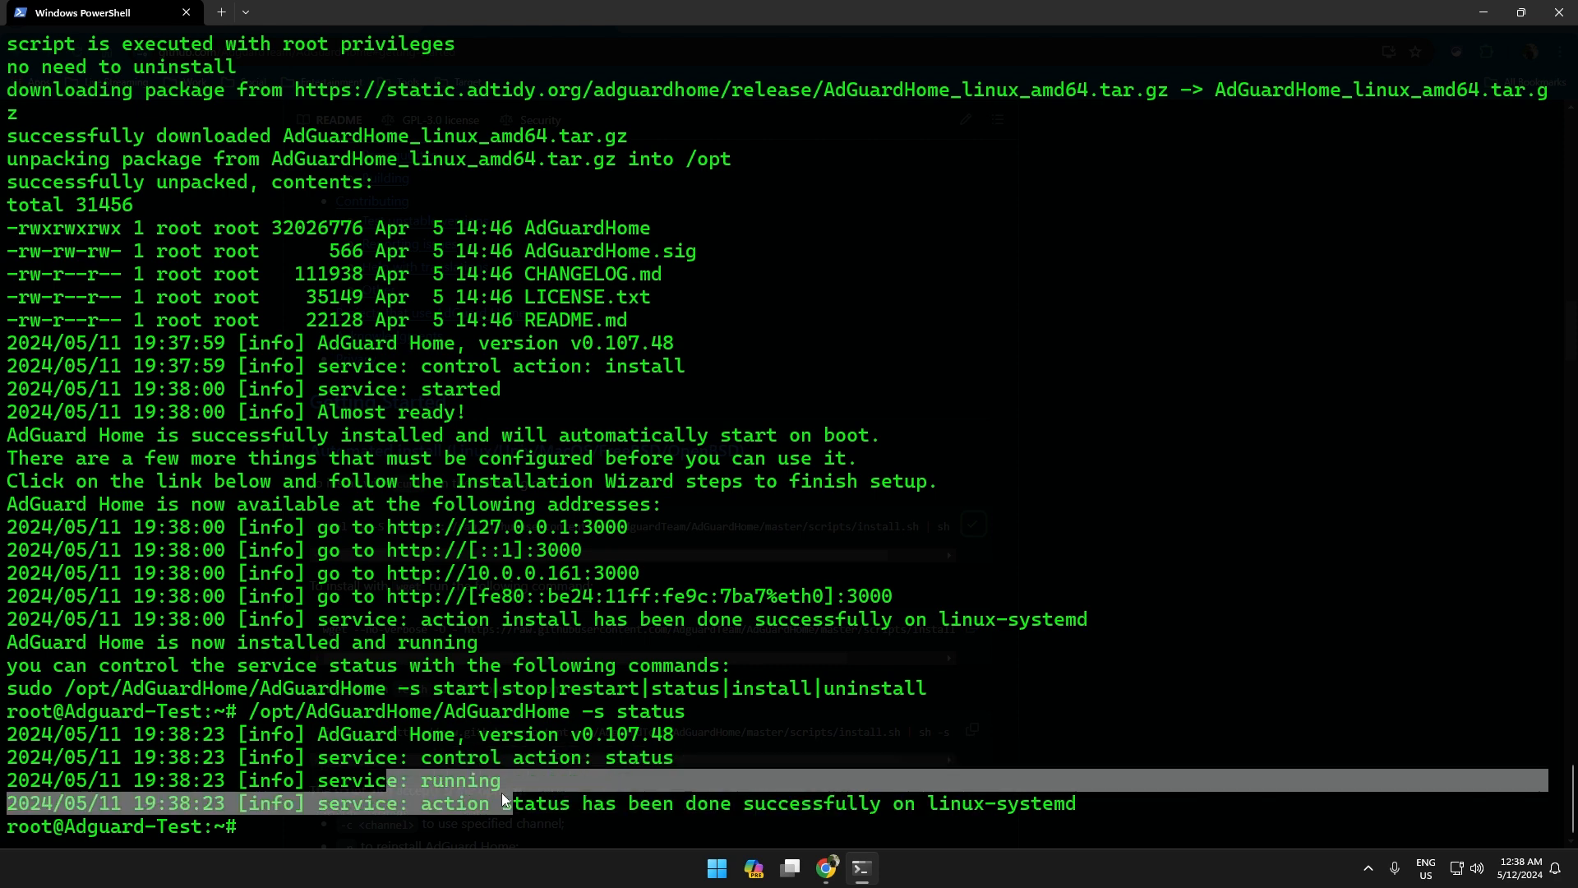
pyautogui.click(505, 789)
# Load 10.0.0.161 in a new Chrome tab, proceeding past the not-secure warning.
pyautogui.moveTo(827, 867)
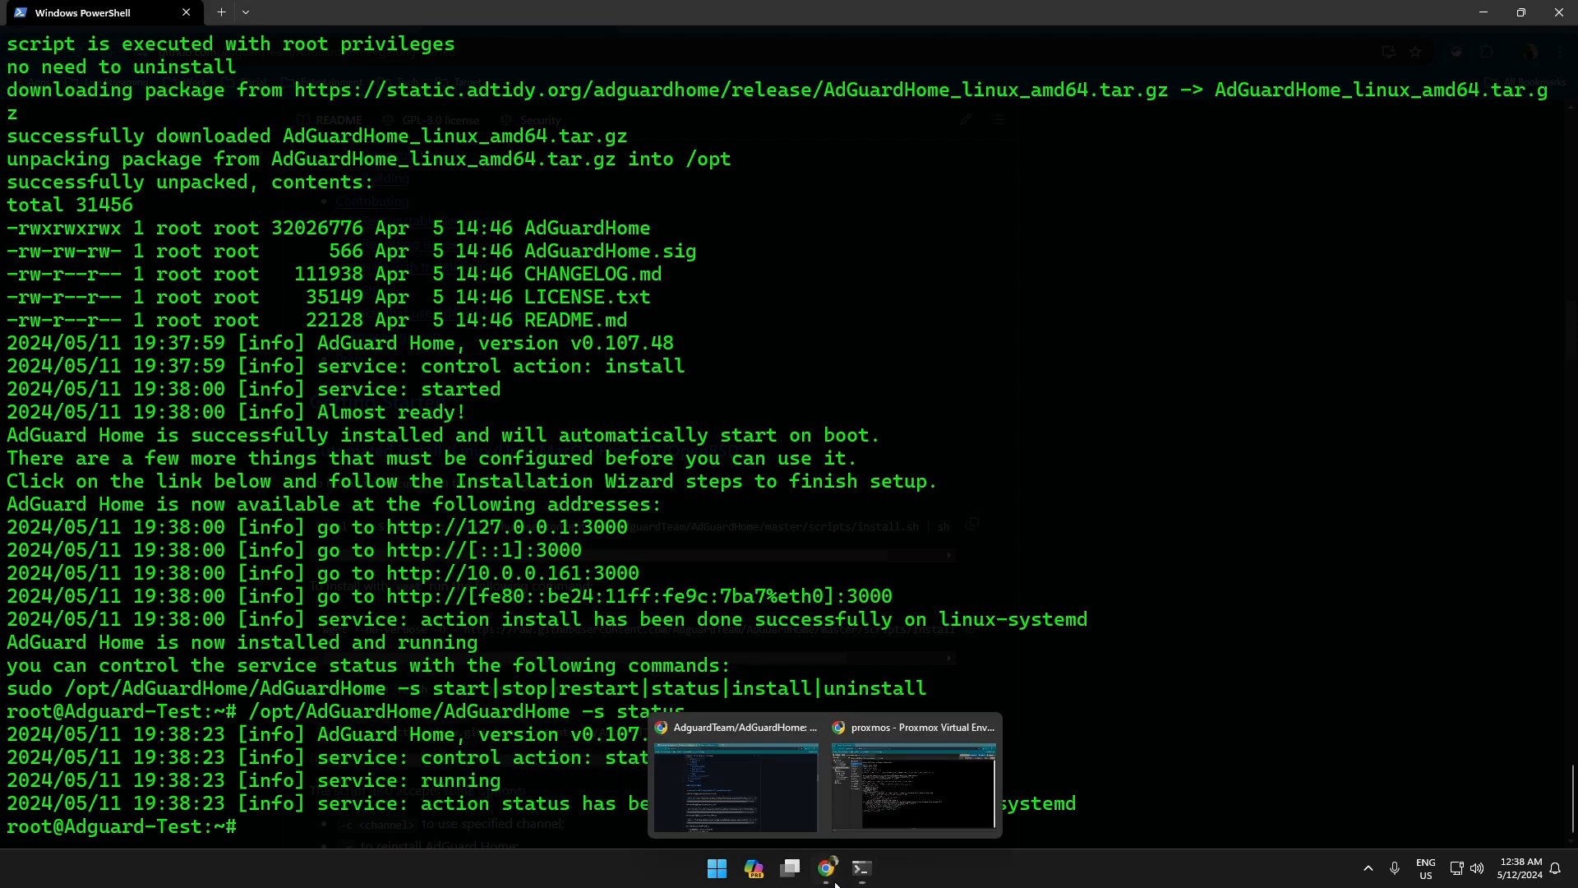
pyautogui.click(890, 736)
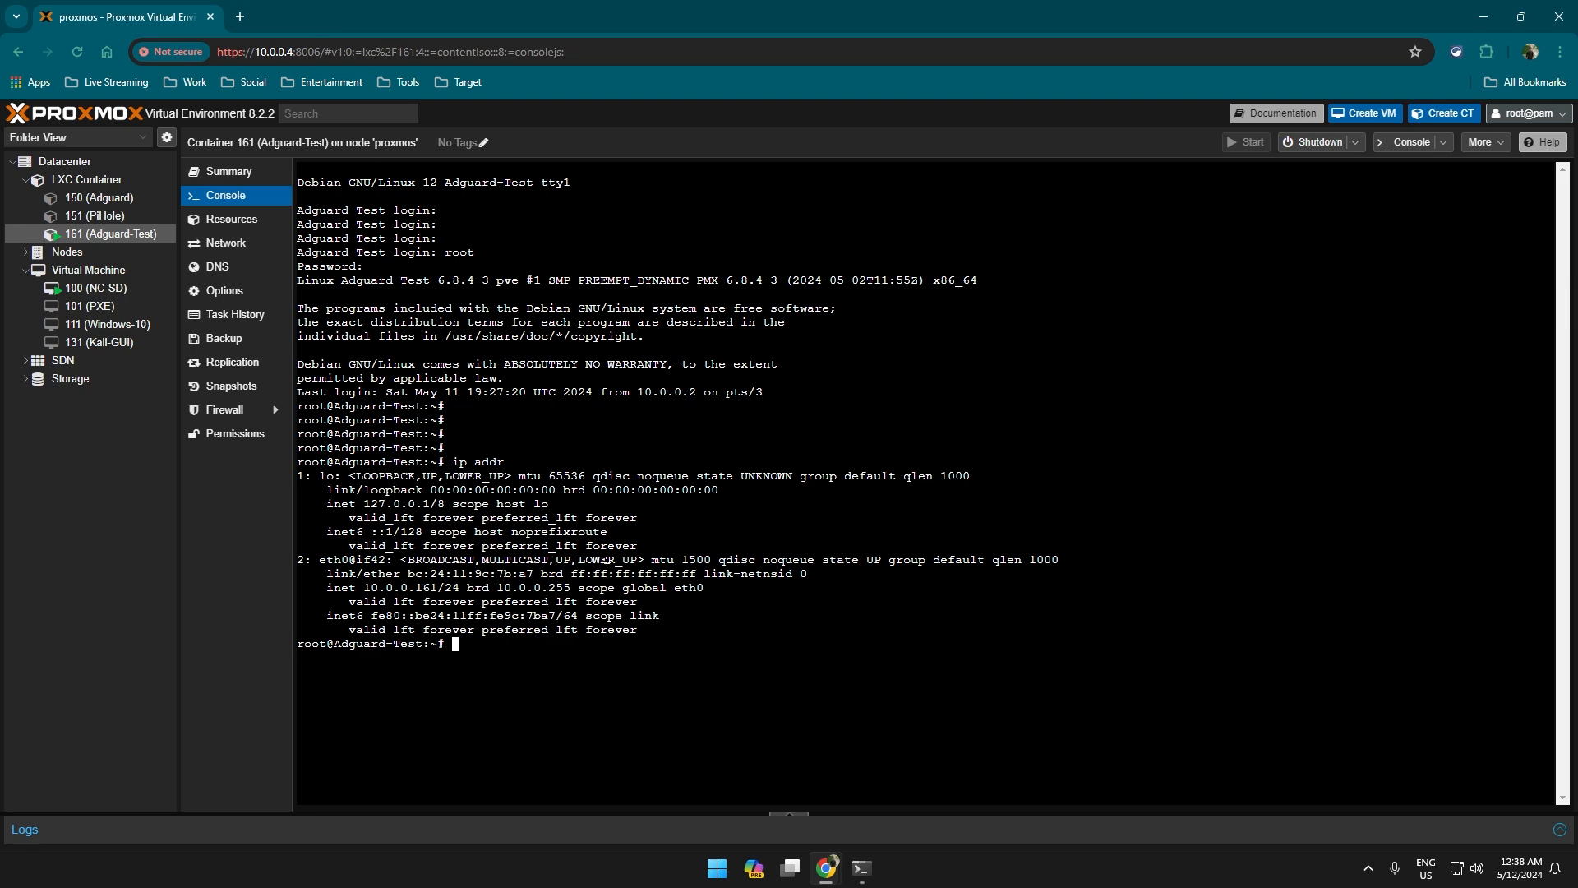
pyautogui.click(239, 16)
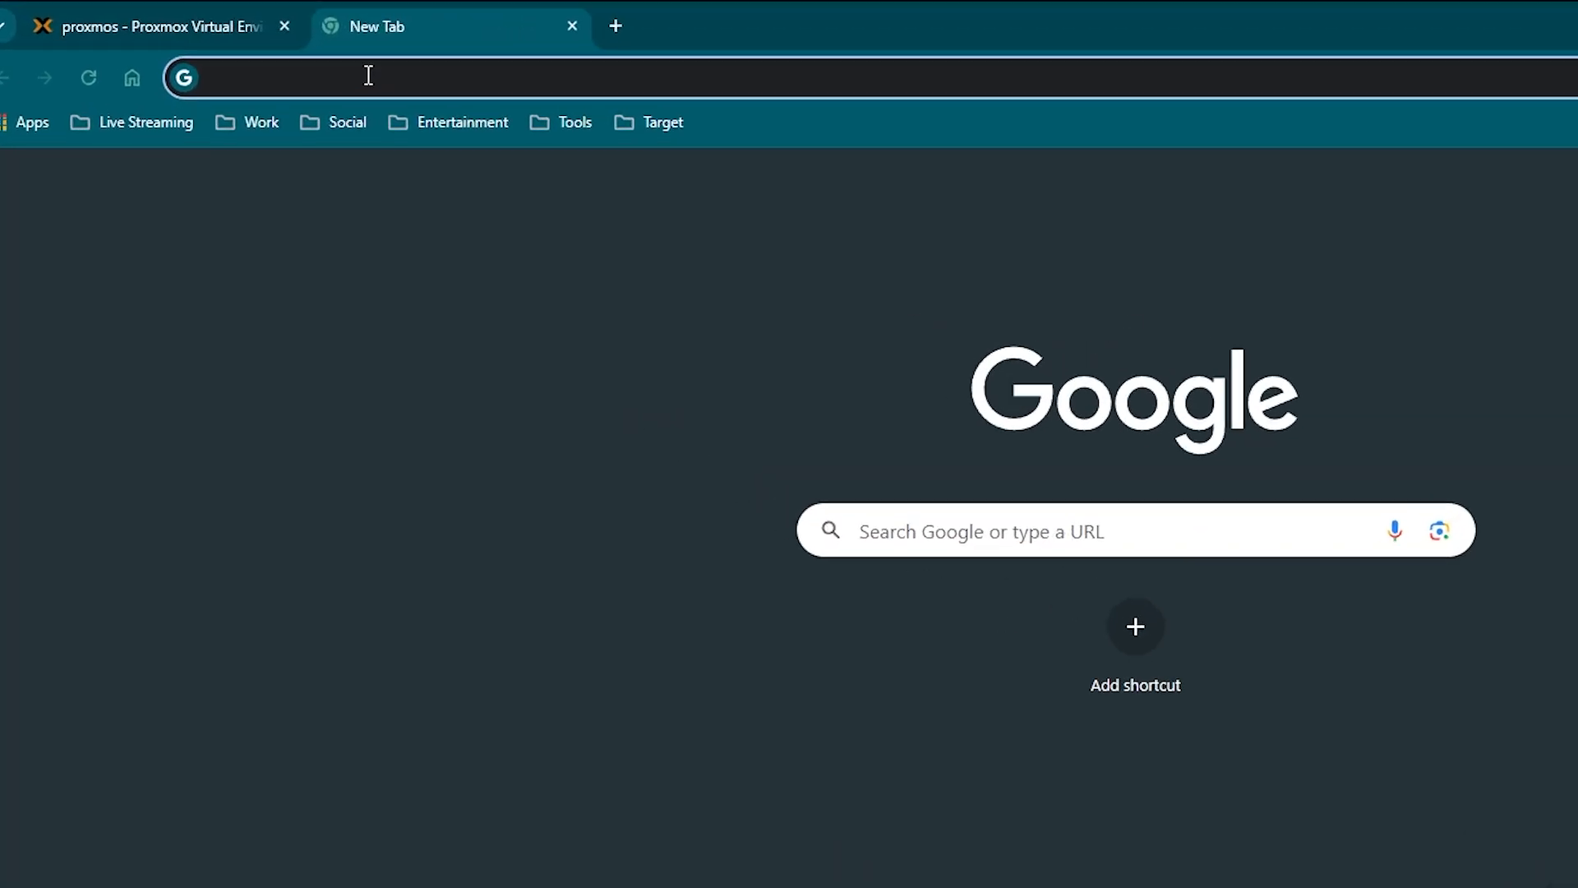
pyautogui.write('10.0.')
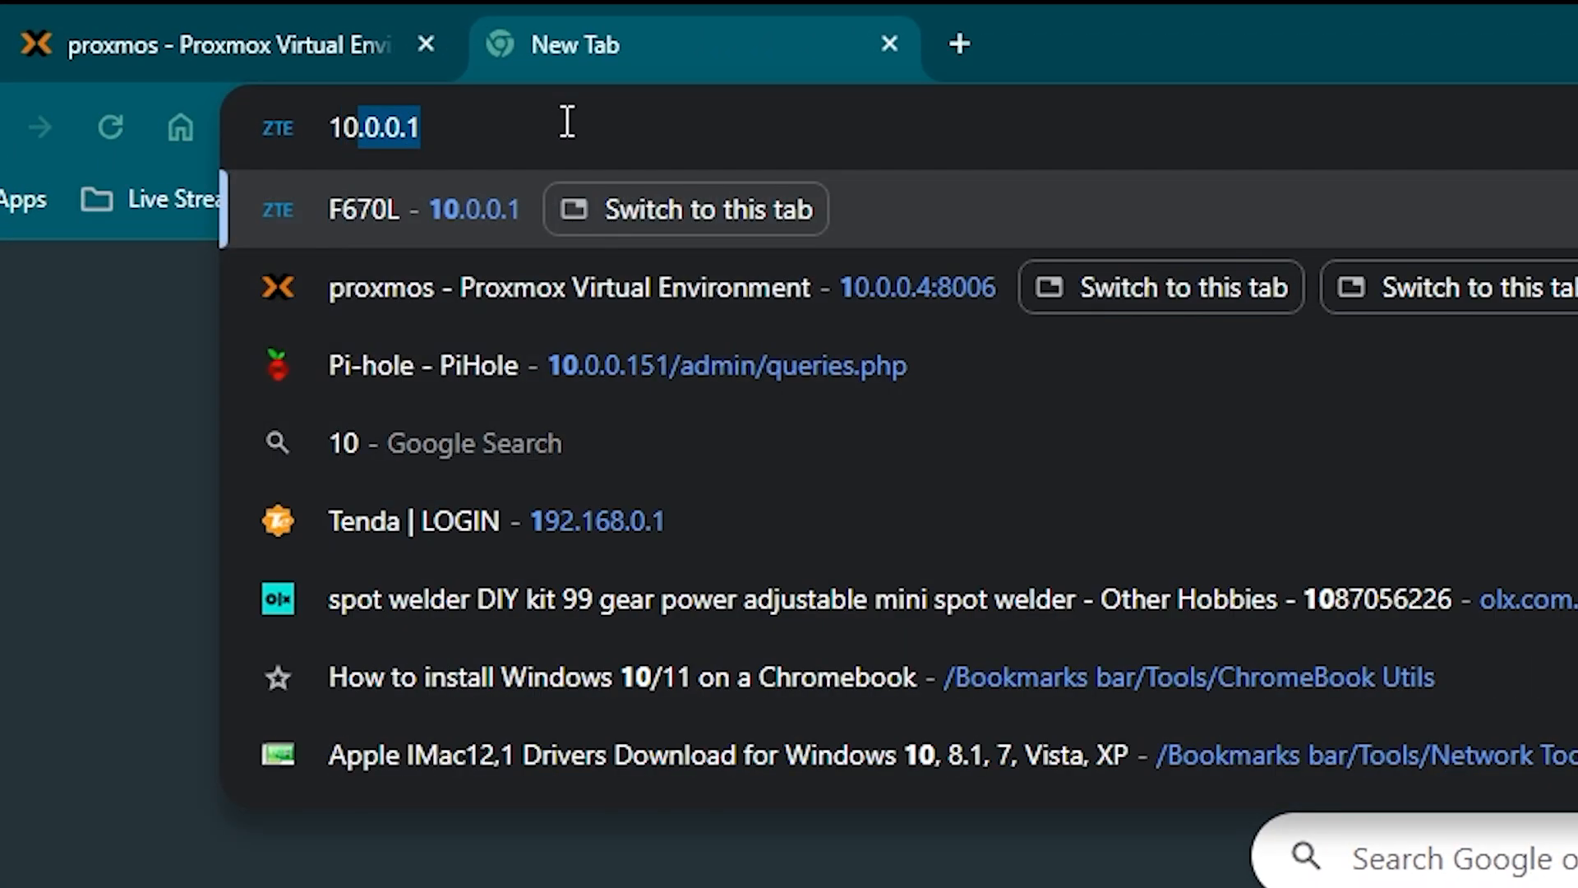
pyautogui.write('01')
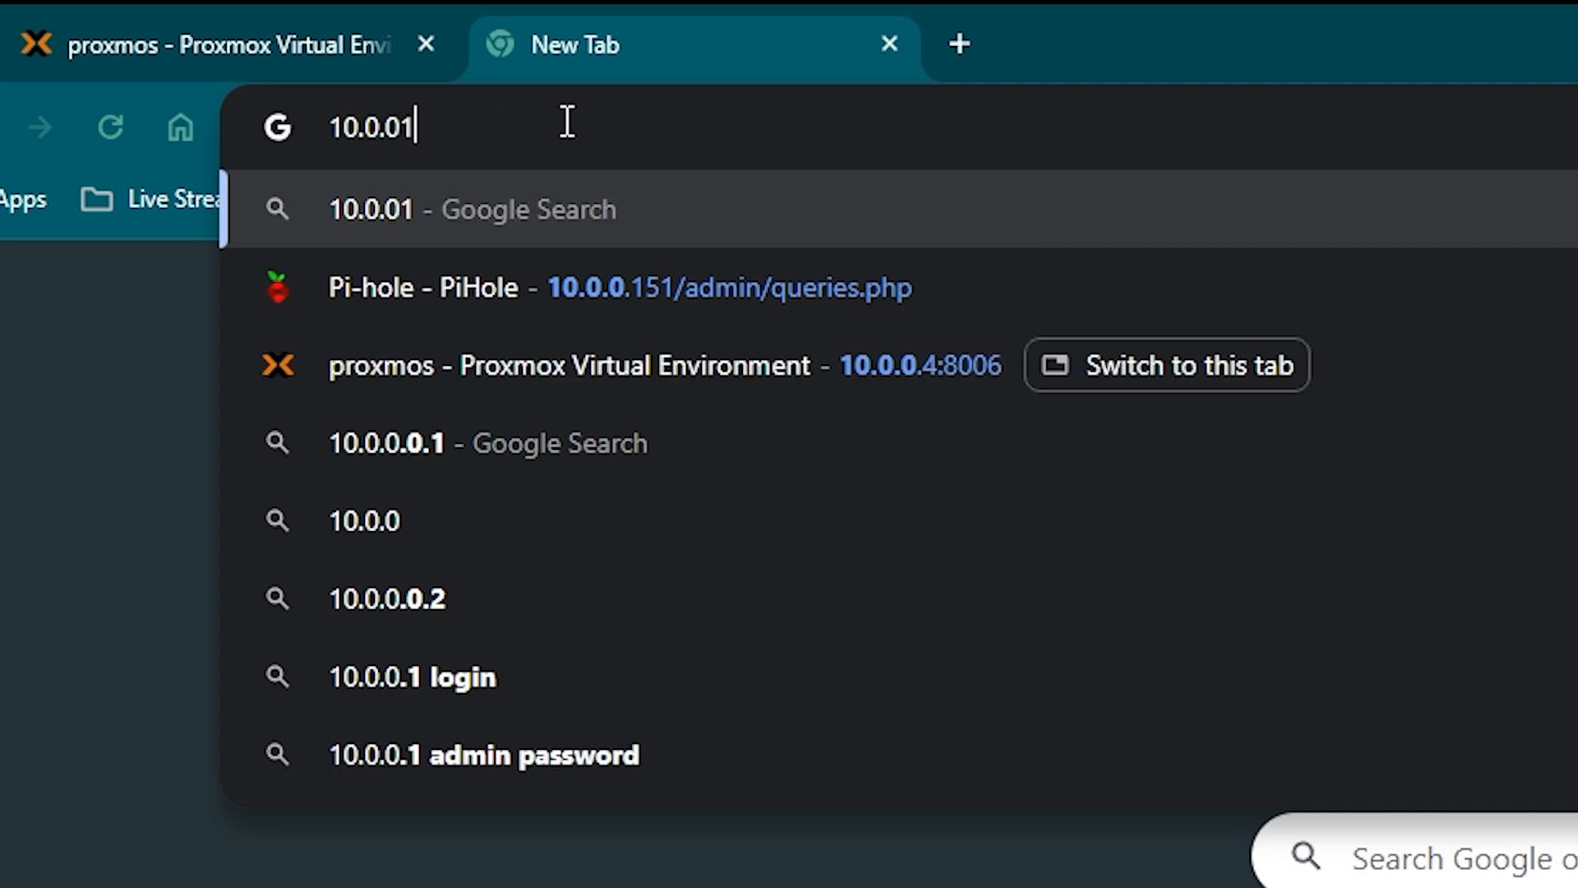
pyautogui.write('61')
pyautogui.press('Left')
pyautogui.press('Left')
pyautogui.press('Left')
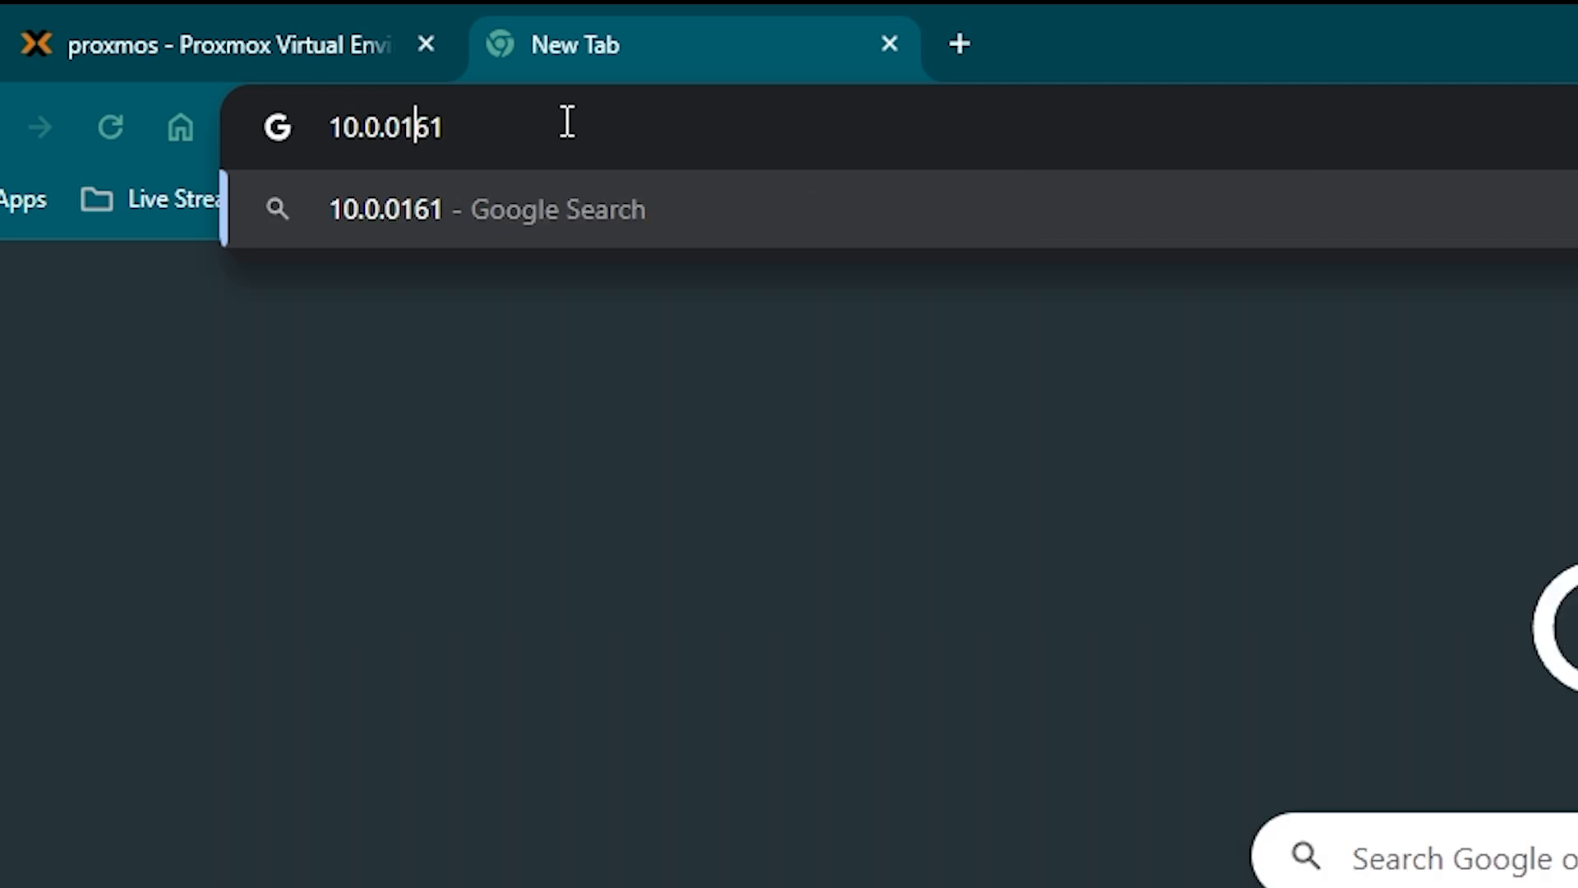
pyautogui.write('.')
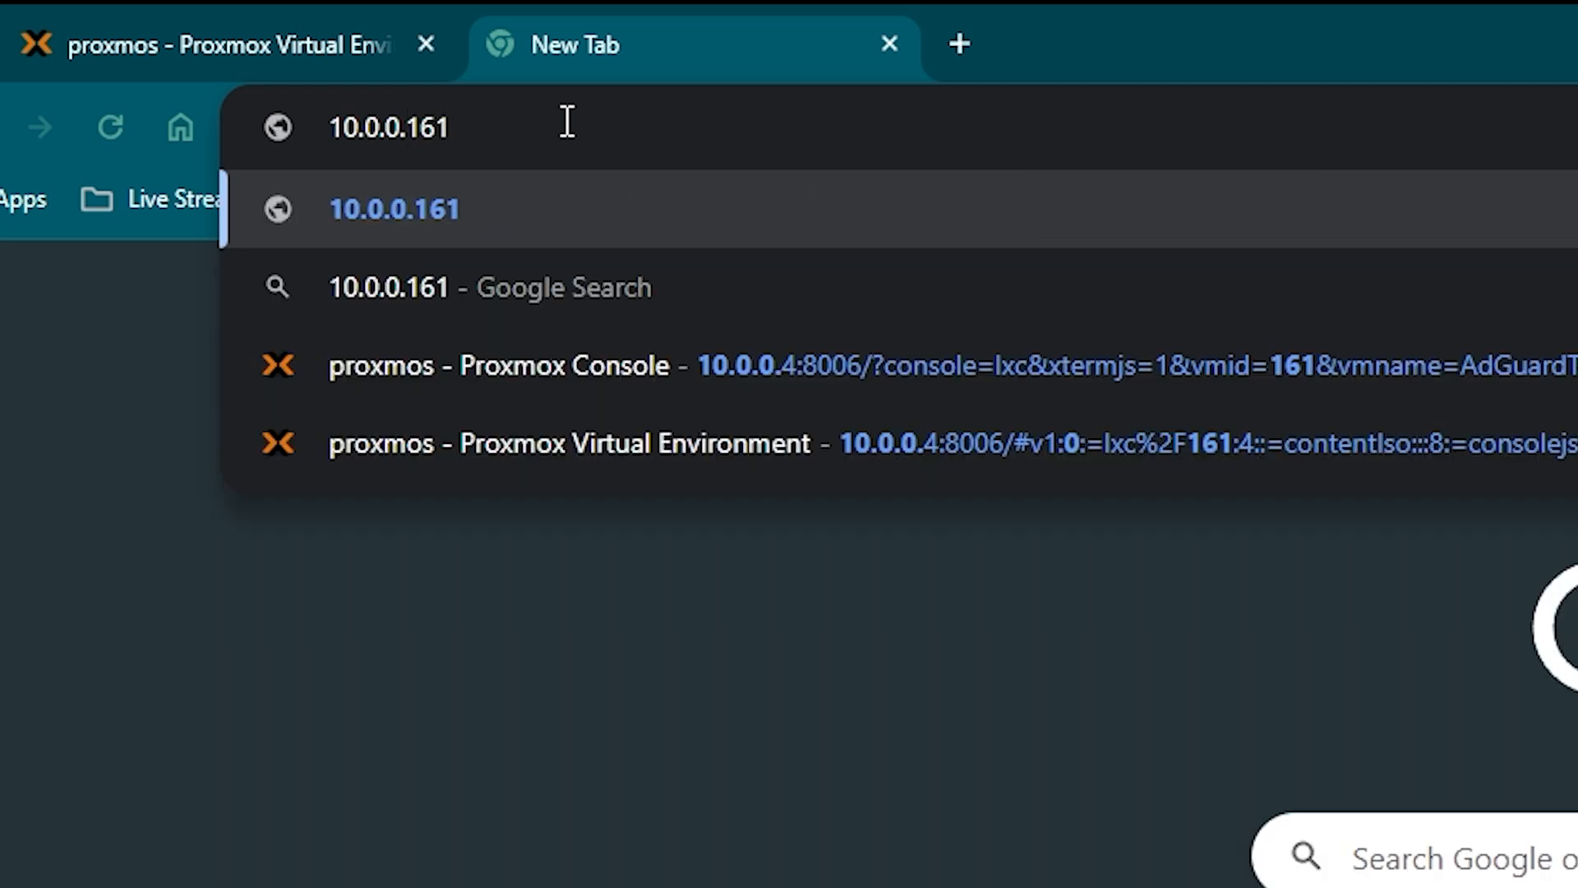
pyautogui.press('Return')
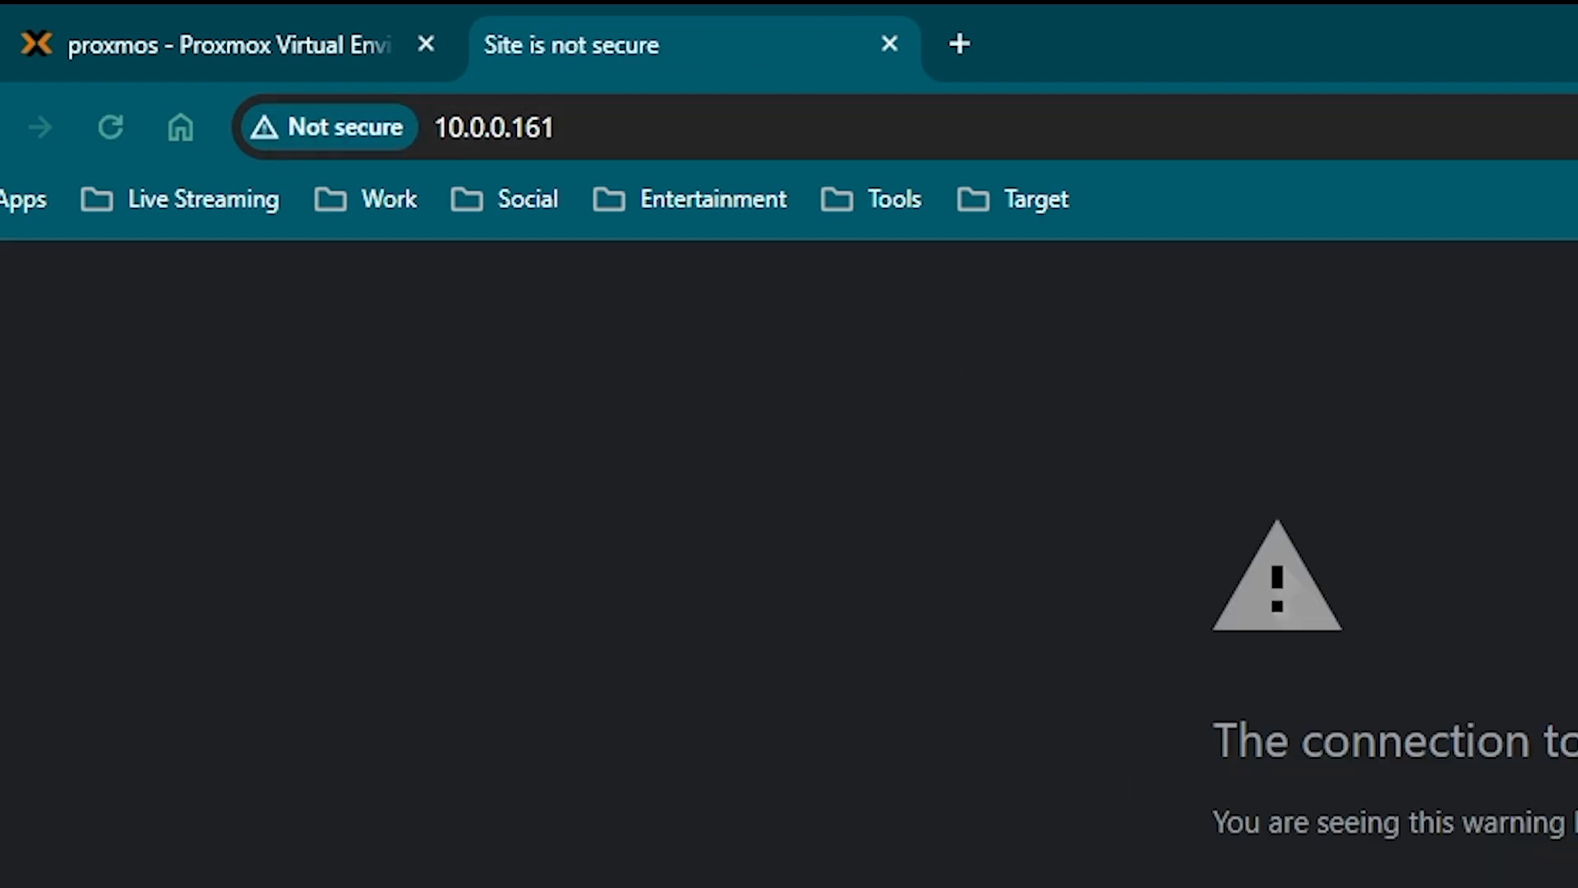
pyautogui.click(573, 411)
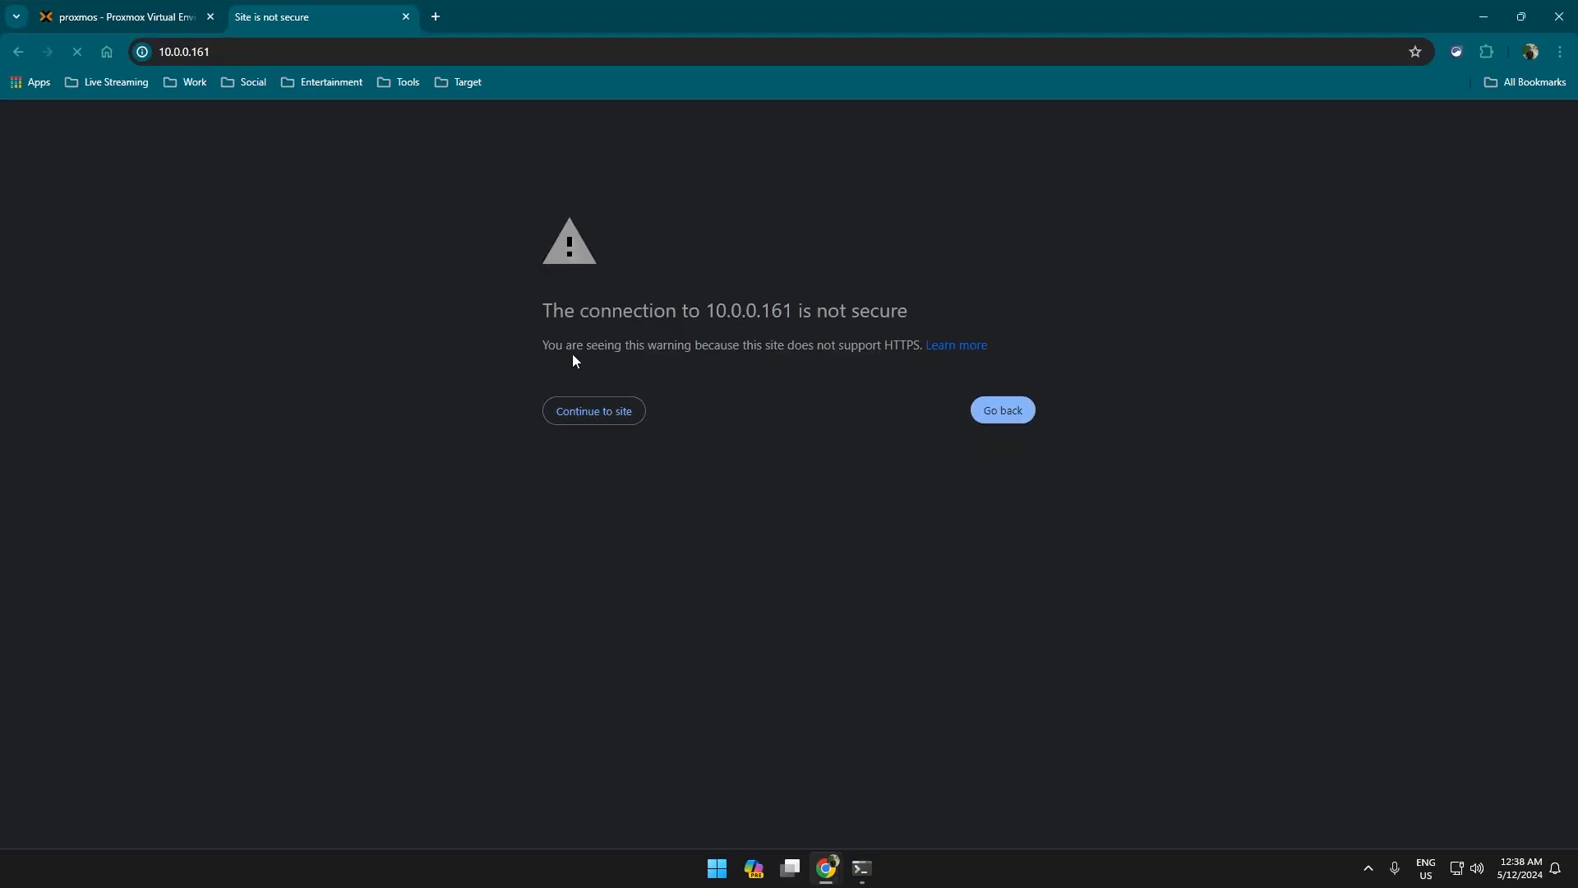
pyautogui.click(606, 420)
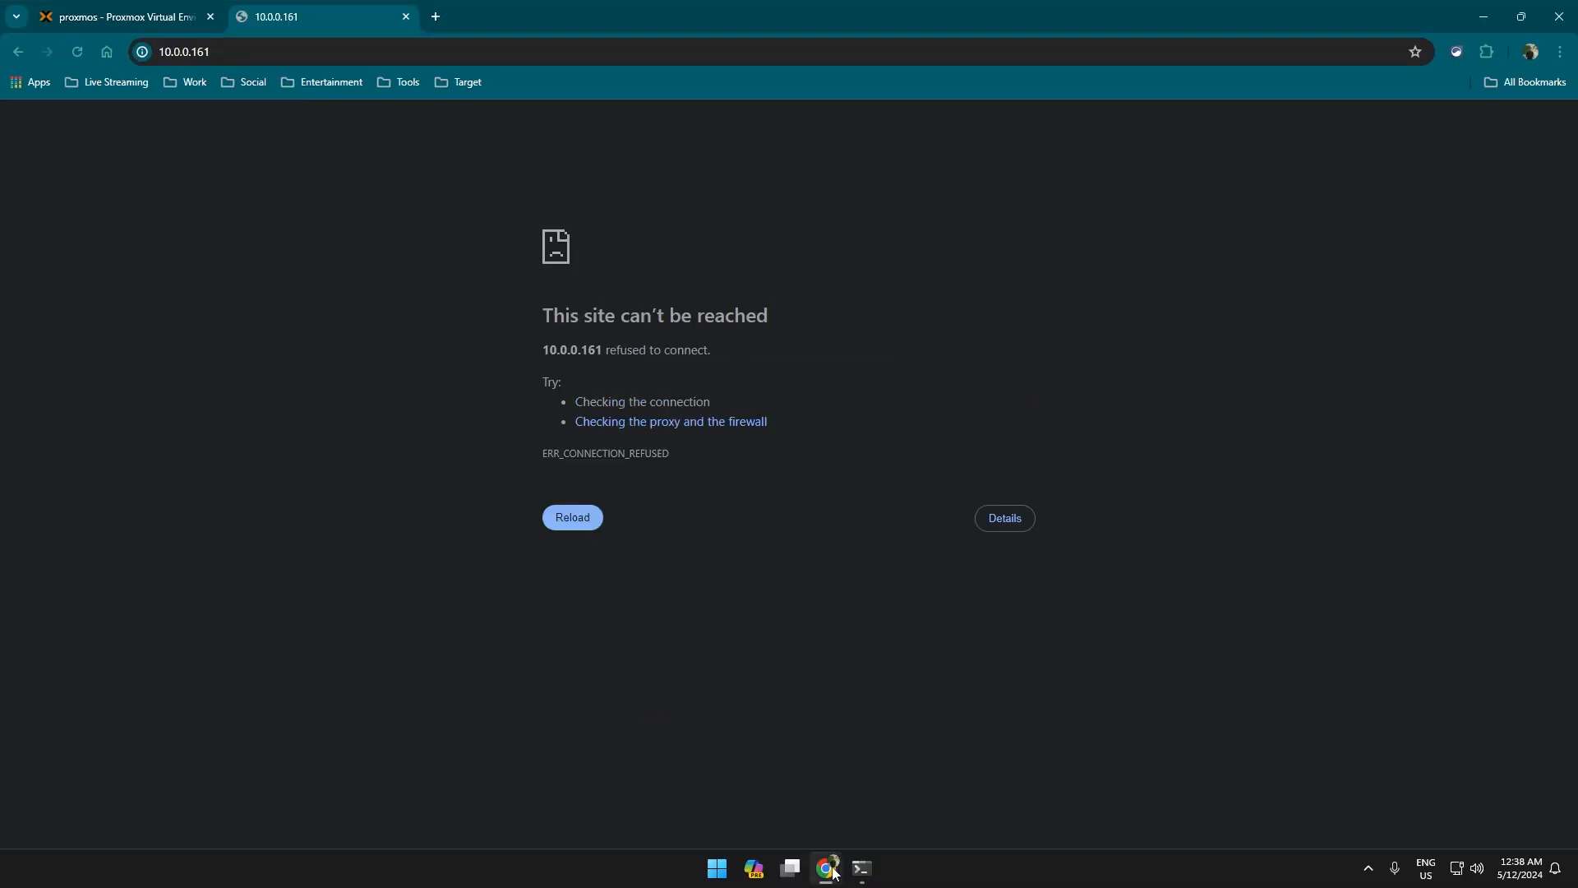
# Check the install output for the port, then load 10.0.0.161:3000.
pyautogui.click(861, 867)
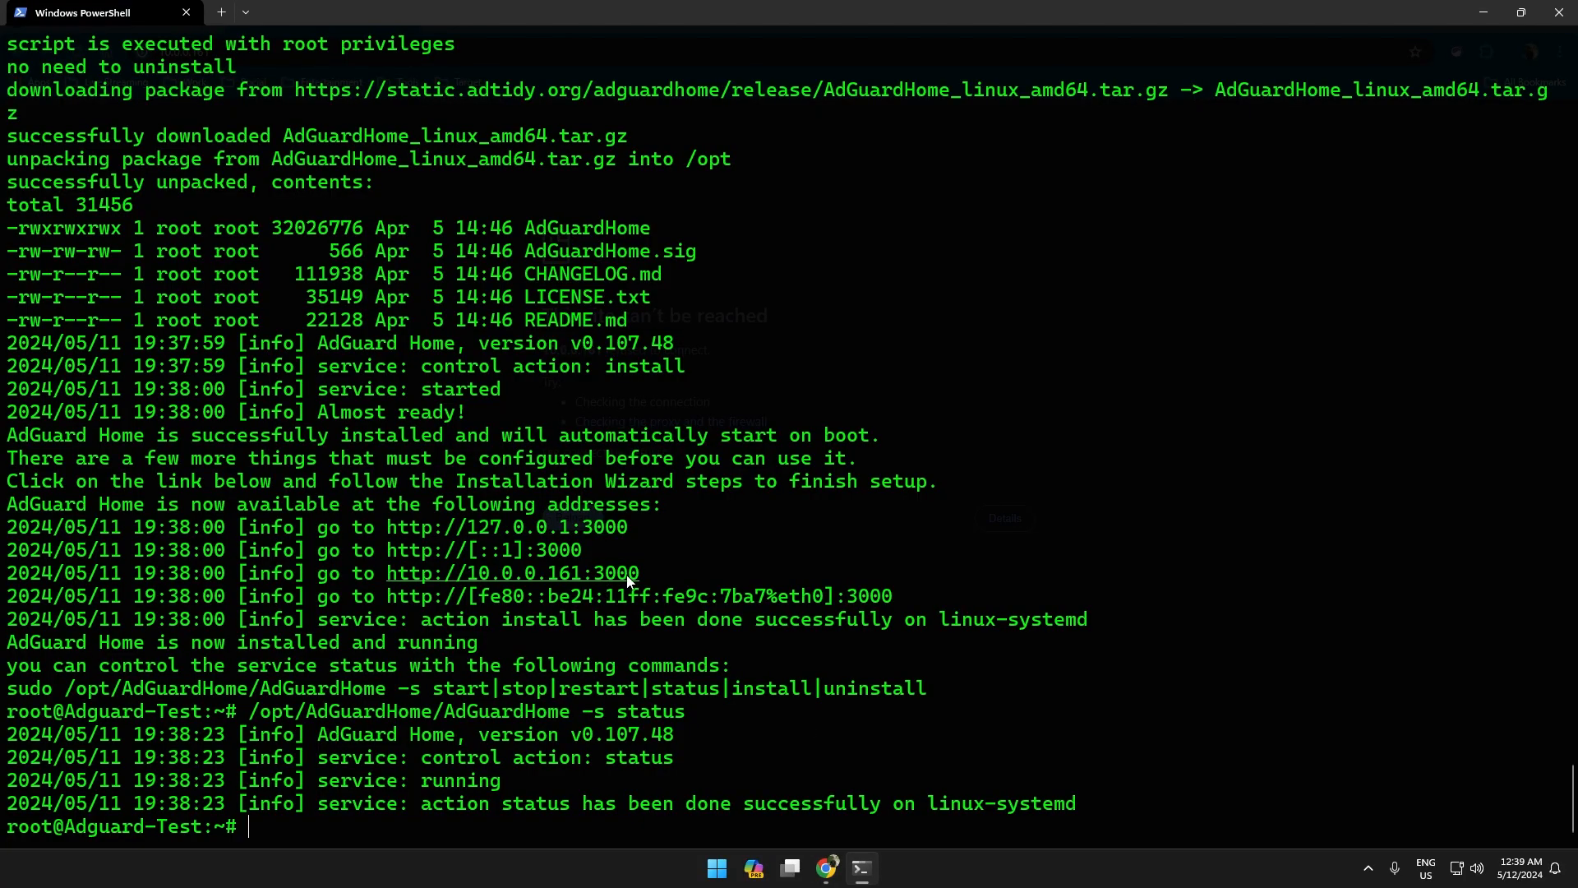
pyautogui.moveTo(826, 867)
pyautogui.click(867, 732)
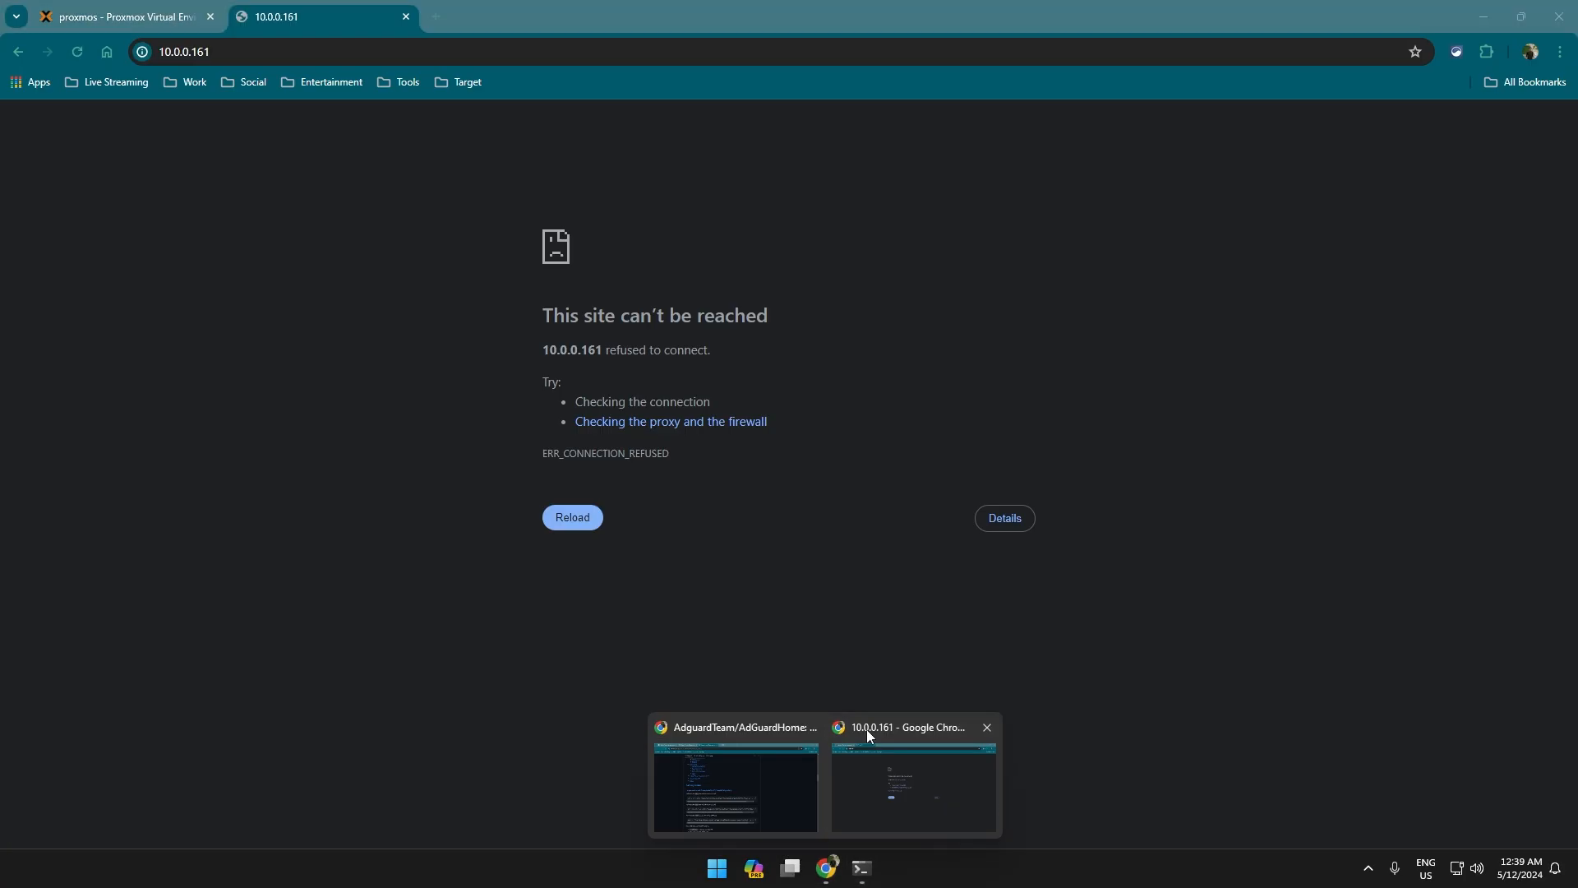
pyautogui.click(409, 55)
pyautogui.click(408, 55)
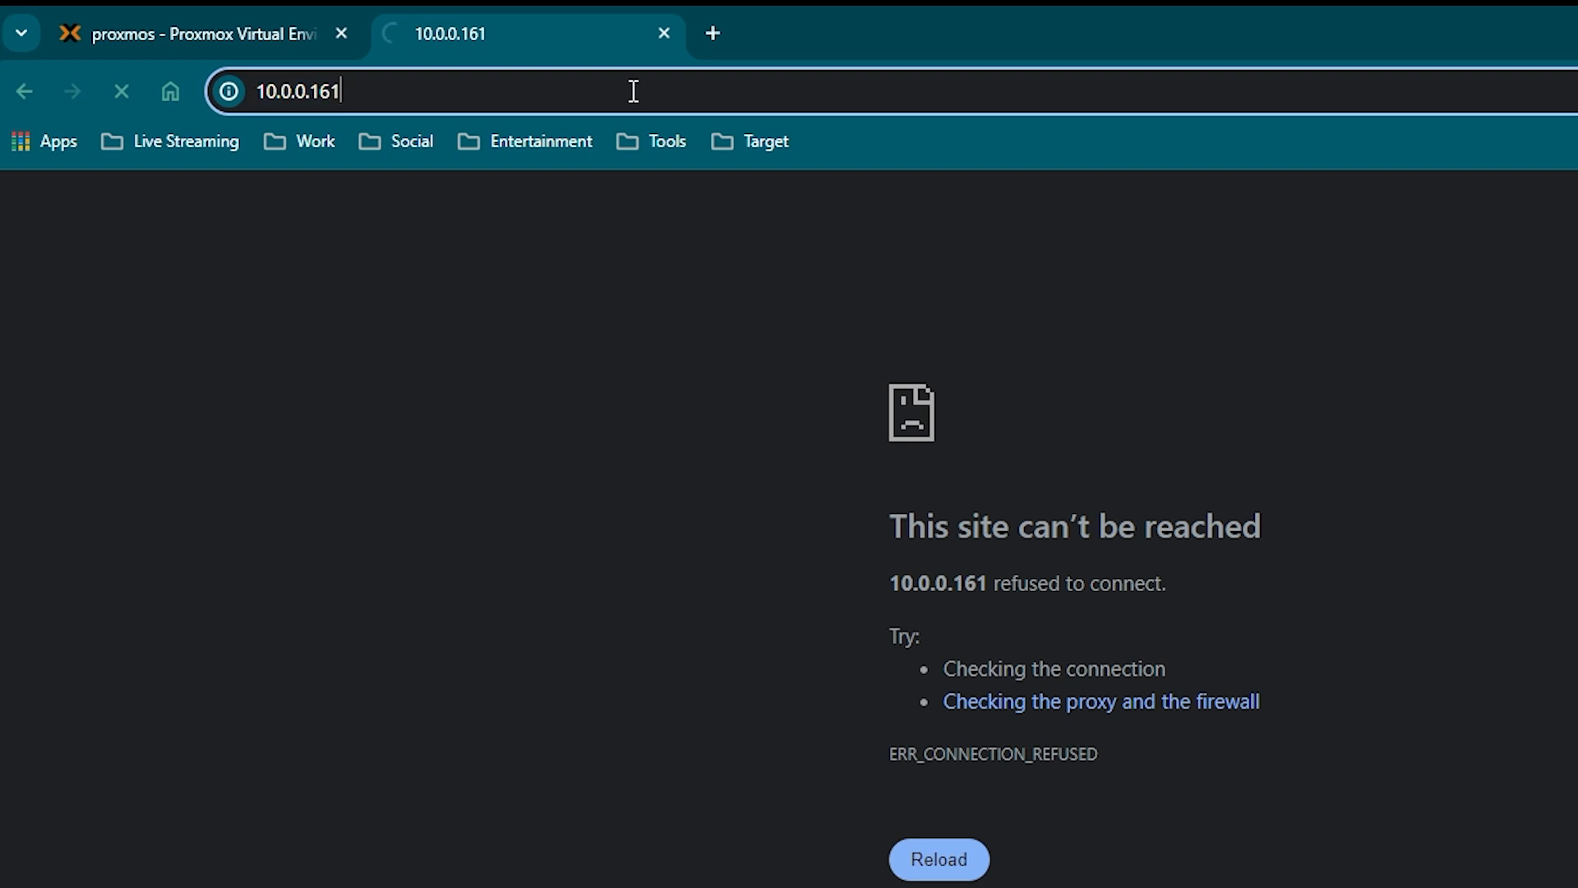
pyautogui.write(':2')
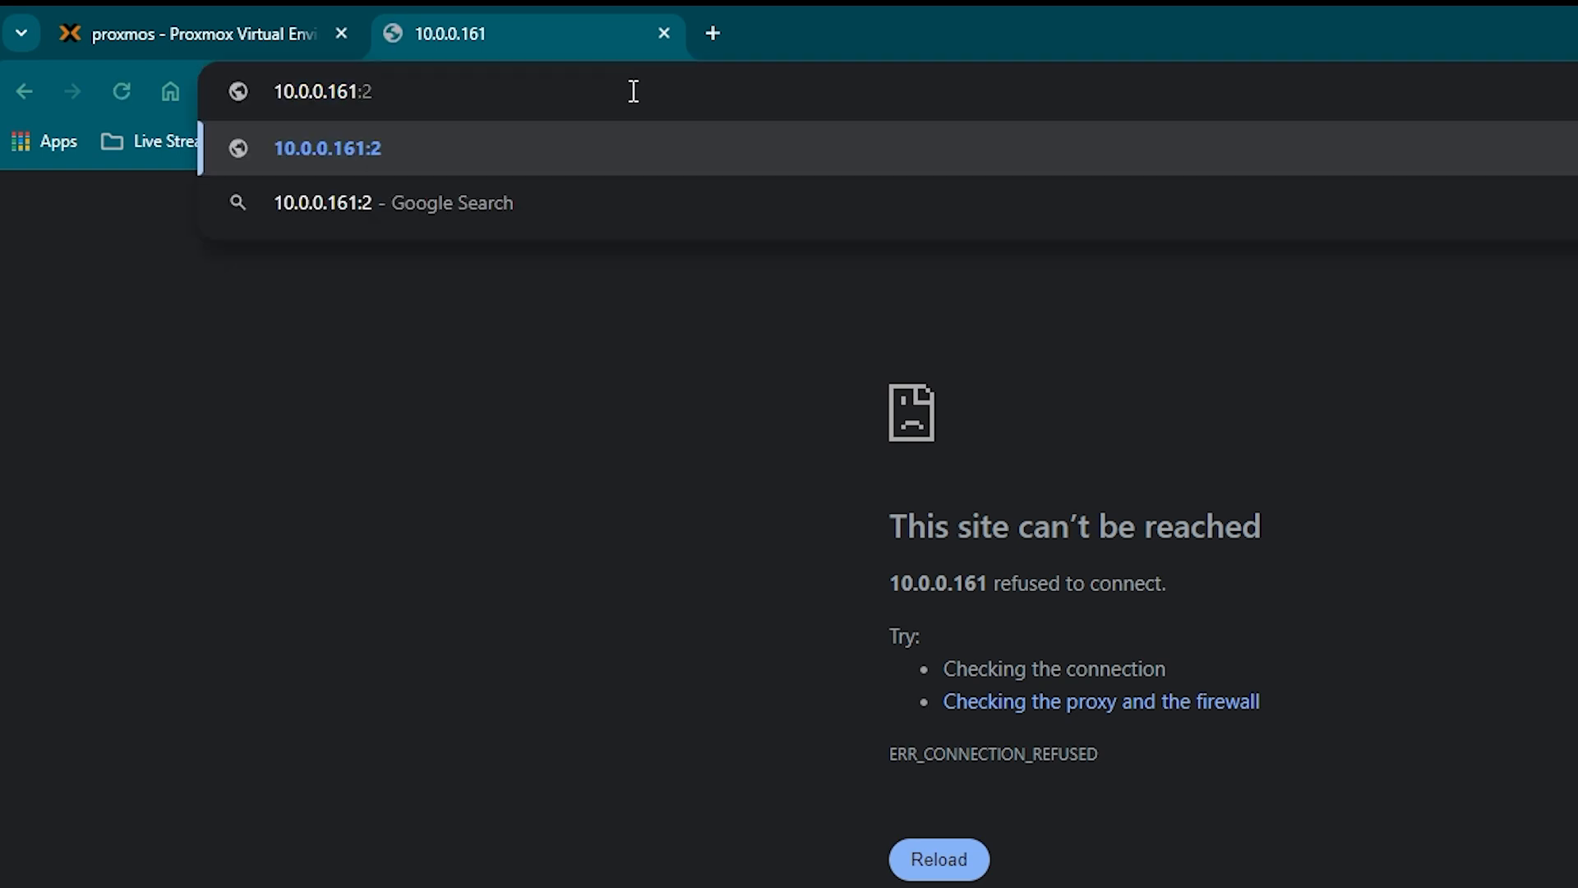
pyautogui.press('BackSpace')
pyautogui.write('3000')
pyautogui.press('Return')
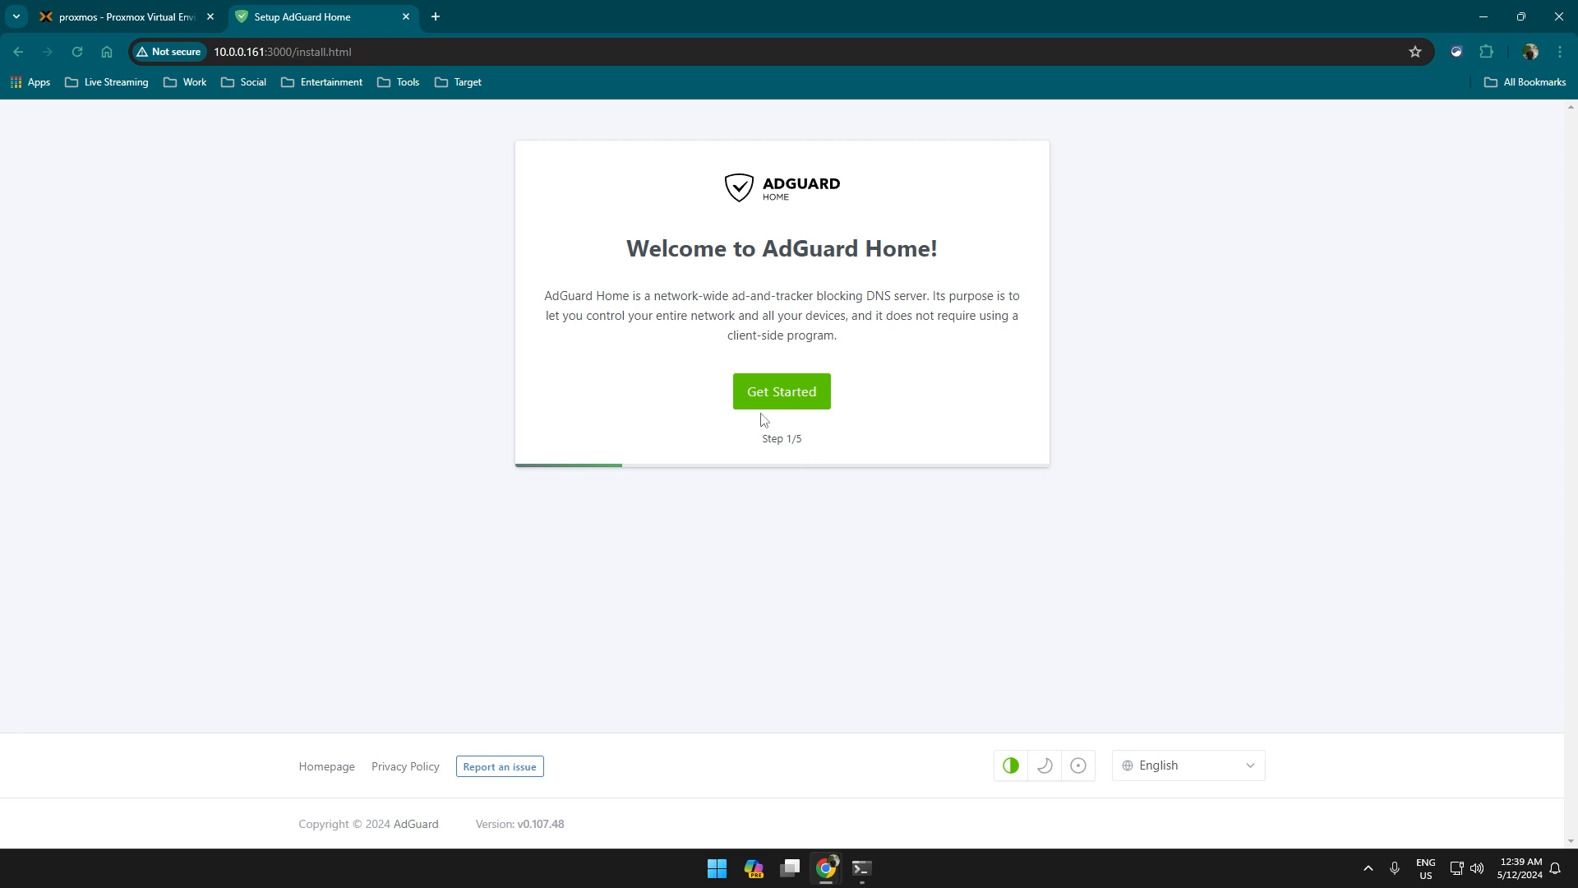
# Switch the setup wizard to the dark theme and click Get Started.
pyautogui.click(1076, 771)
pyautogui.click(1044, 769)
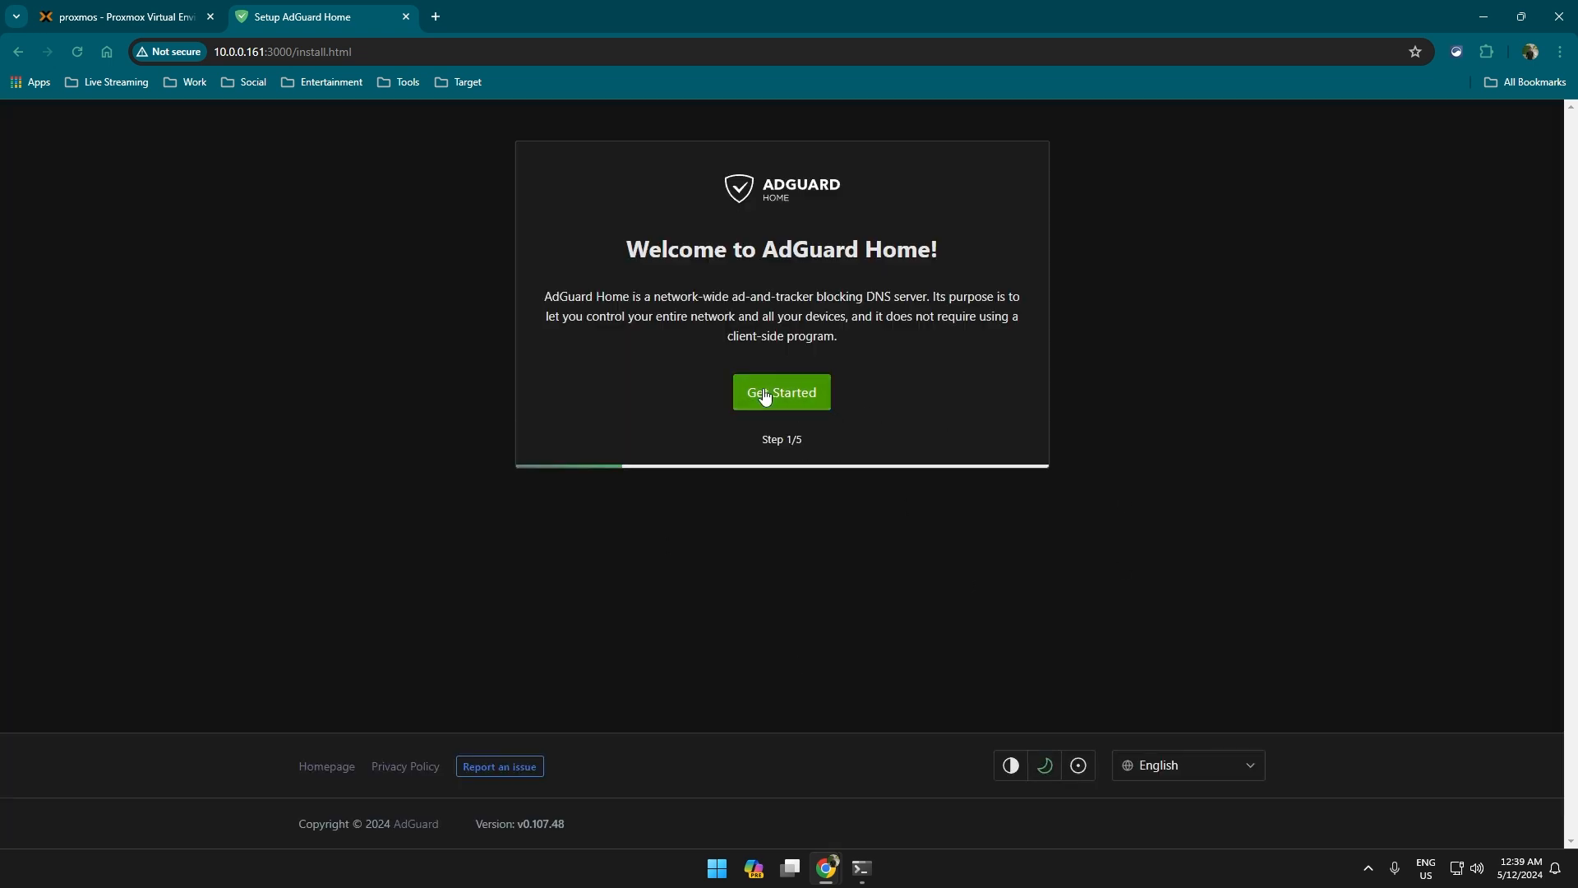
pyautogui.click(812, 390)
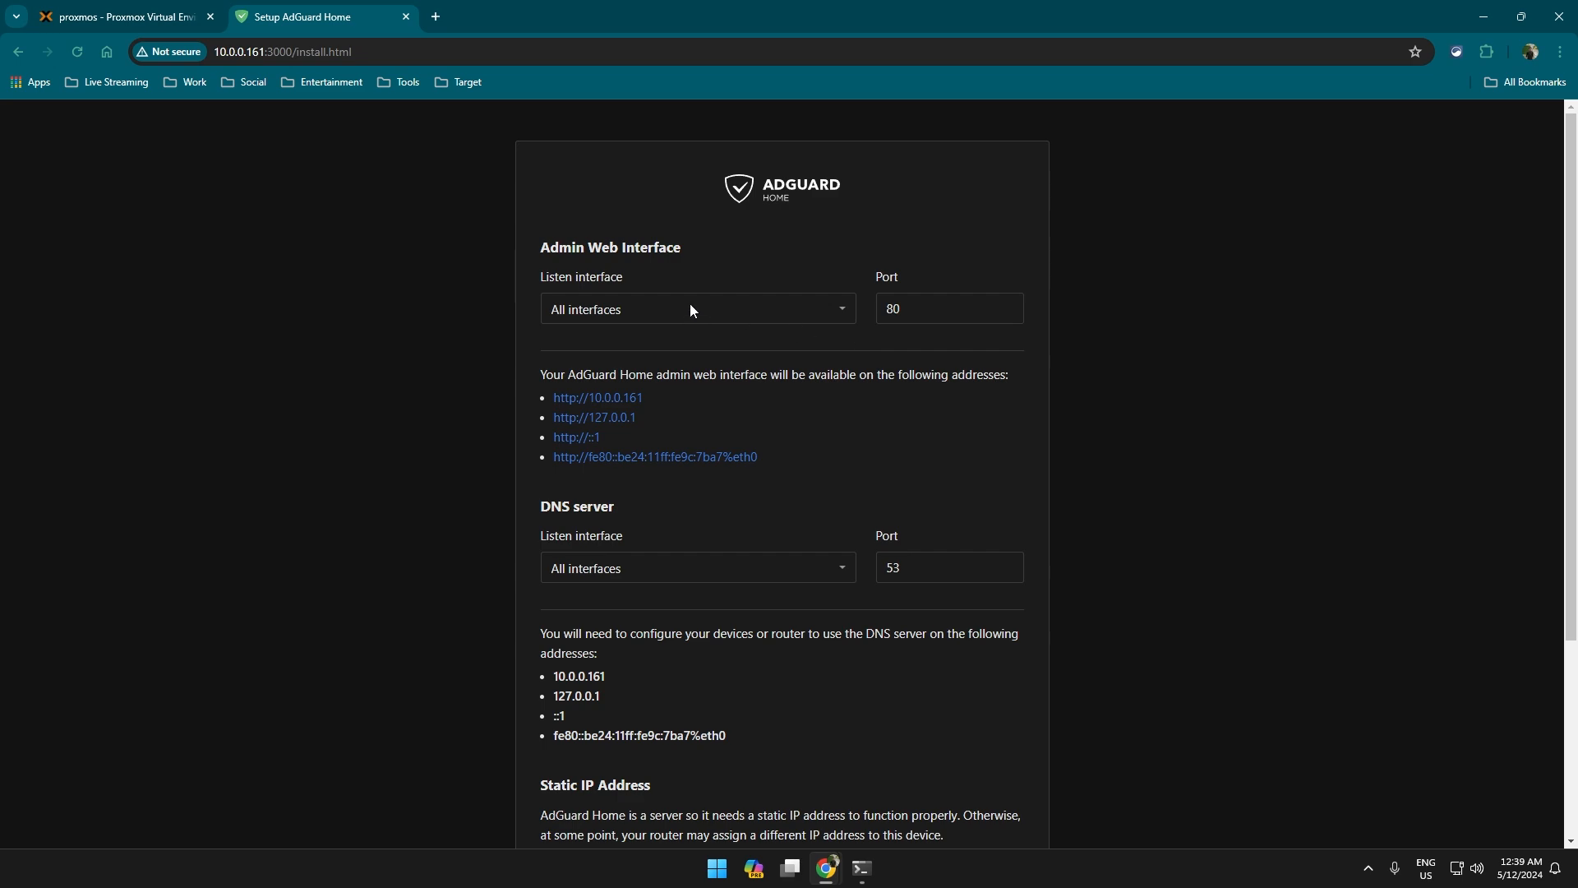
# Keep All interfaces for the admin page on port 80 and DNS on port 53.
pyautogui.click(654, 310)
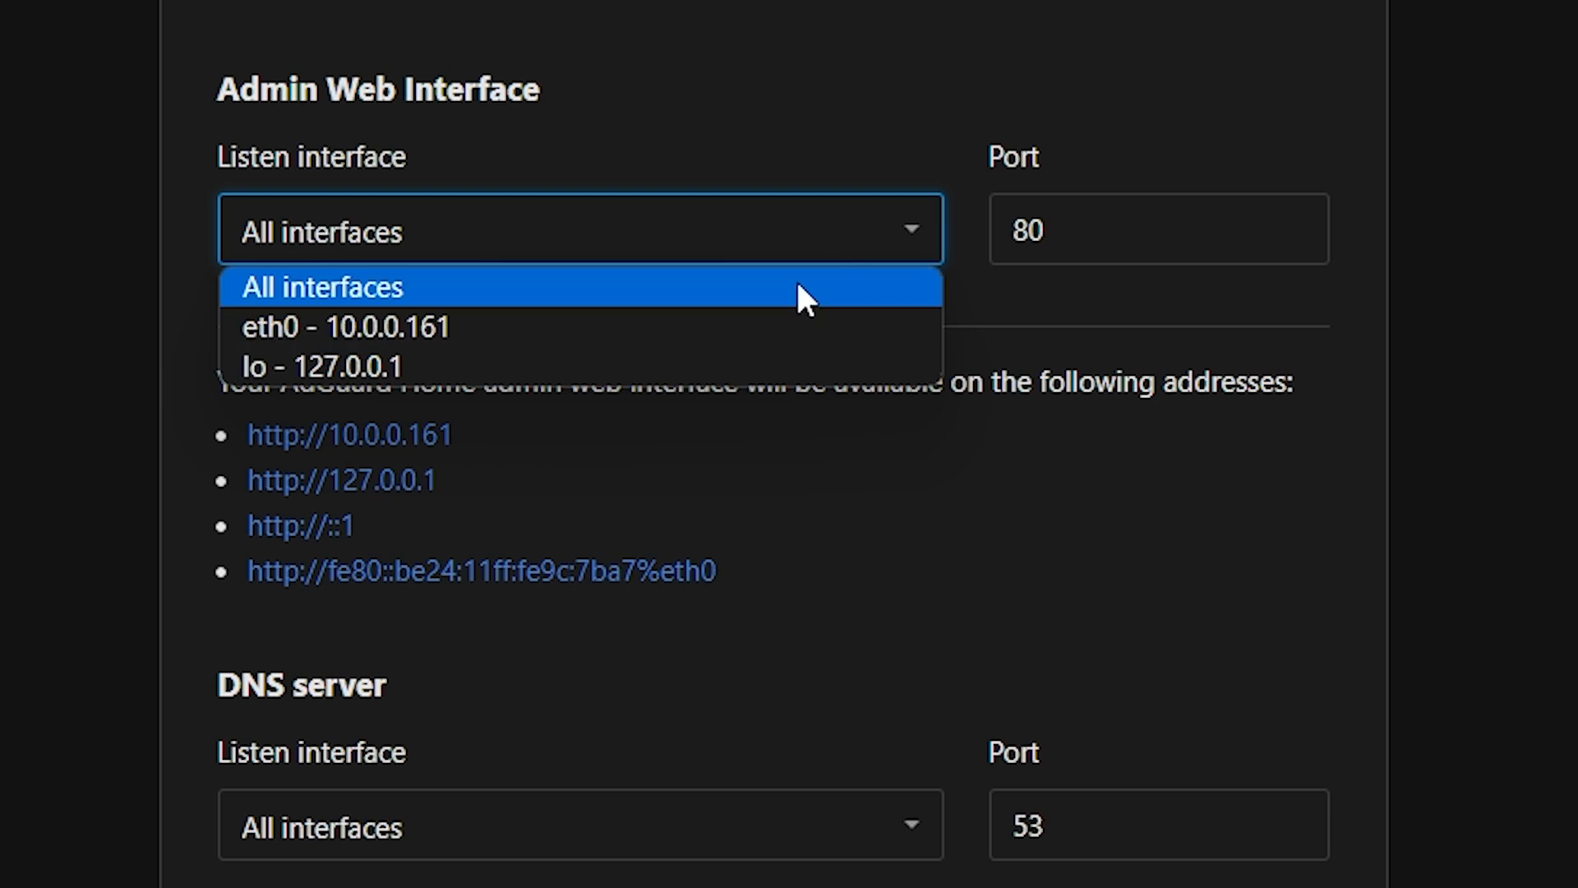
pyautogui.click(643, 281)
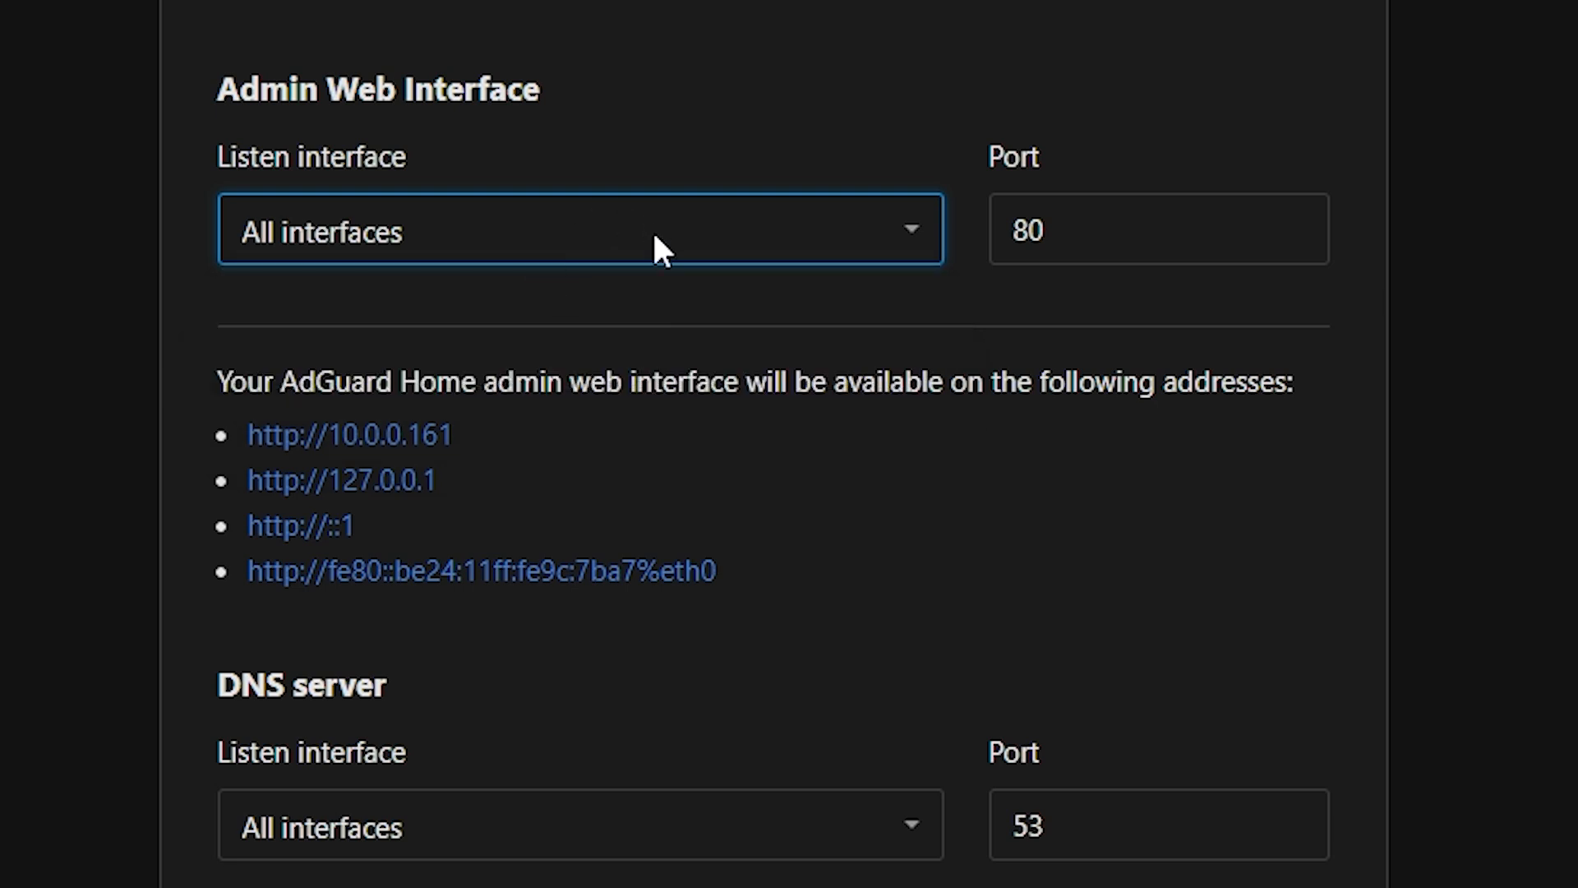
pyautogui.click(1180, 240)
pyautogui.click(1114, 604)
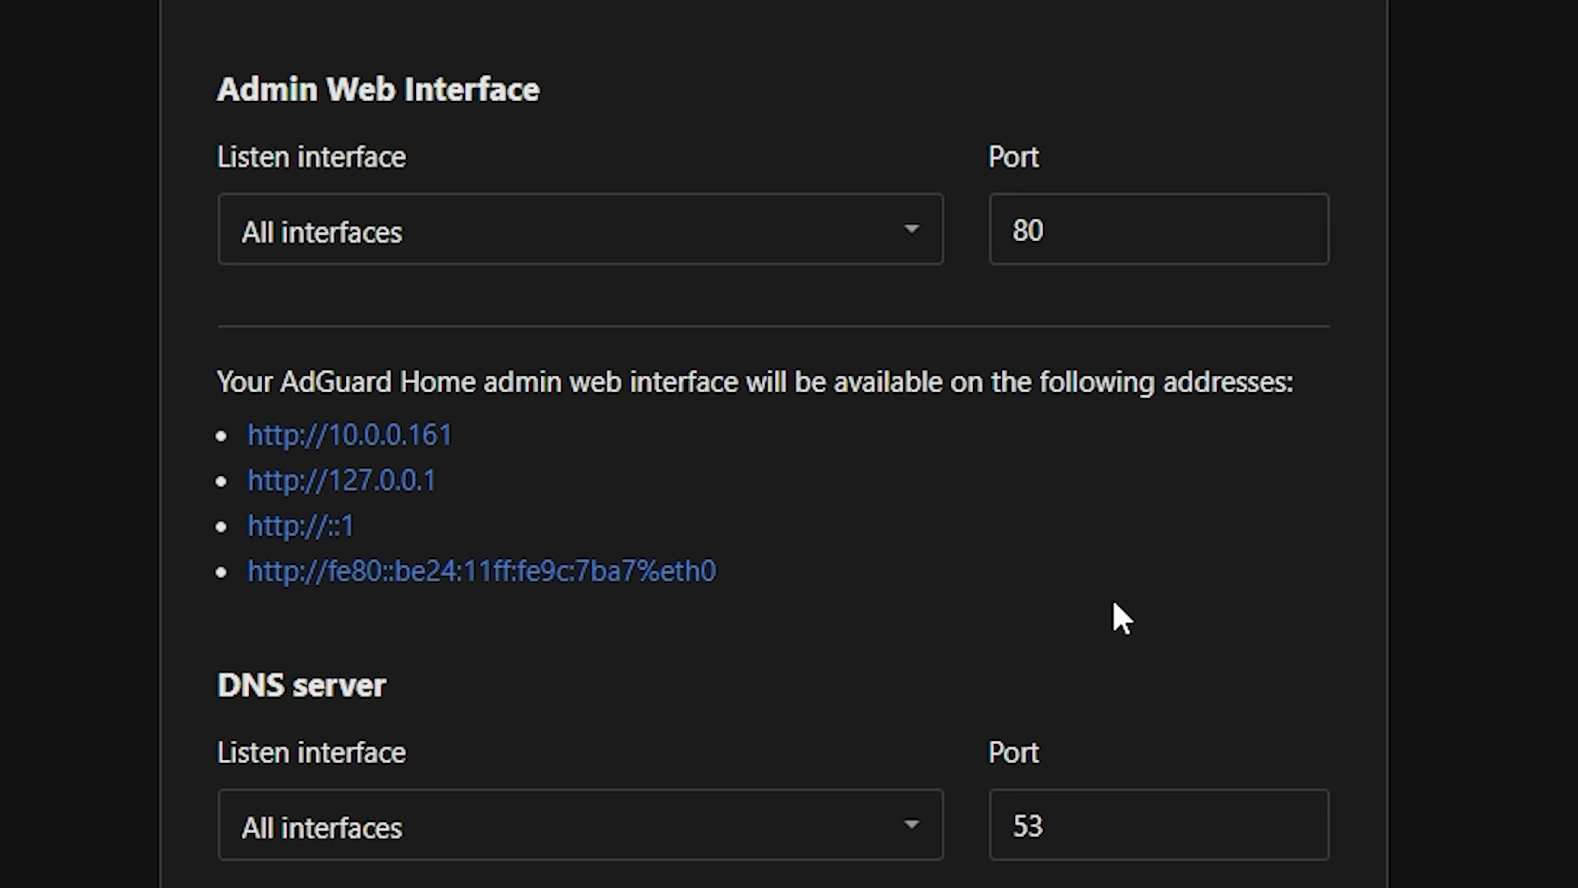
pyautogui.scroll(-2, 1118, 617)
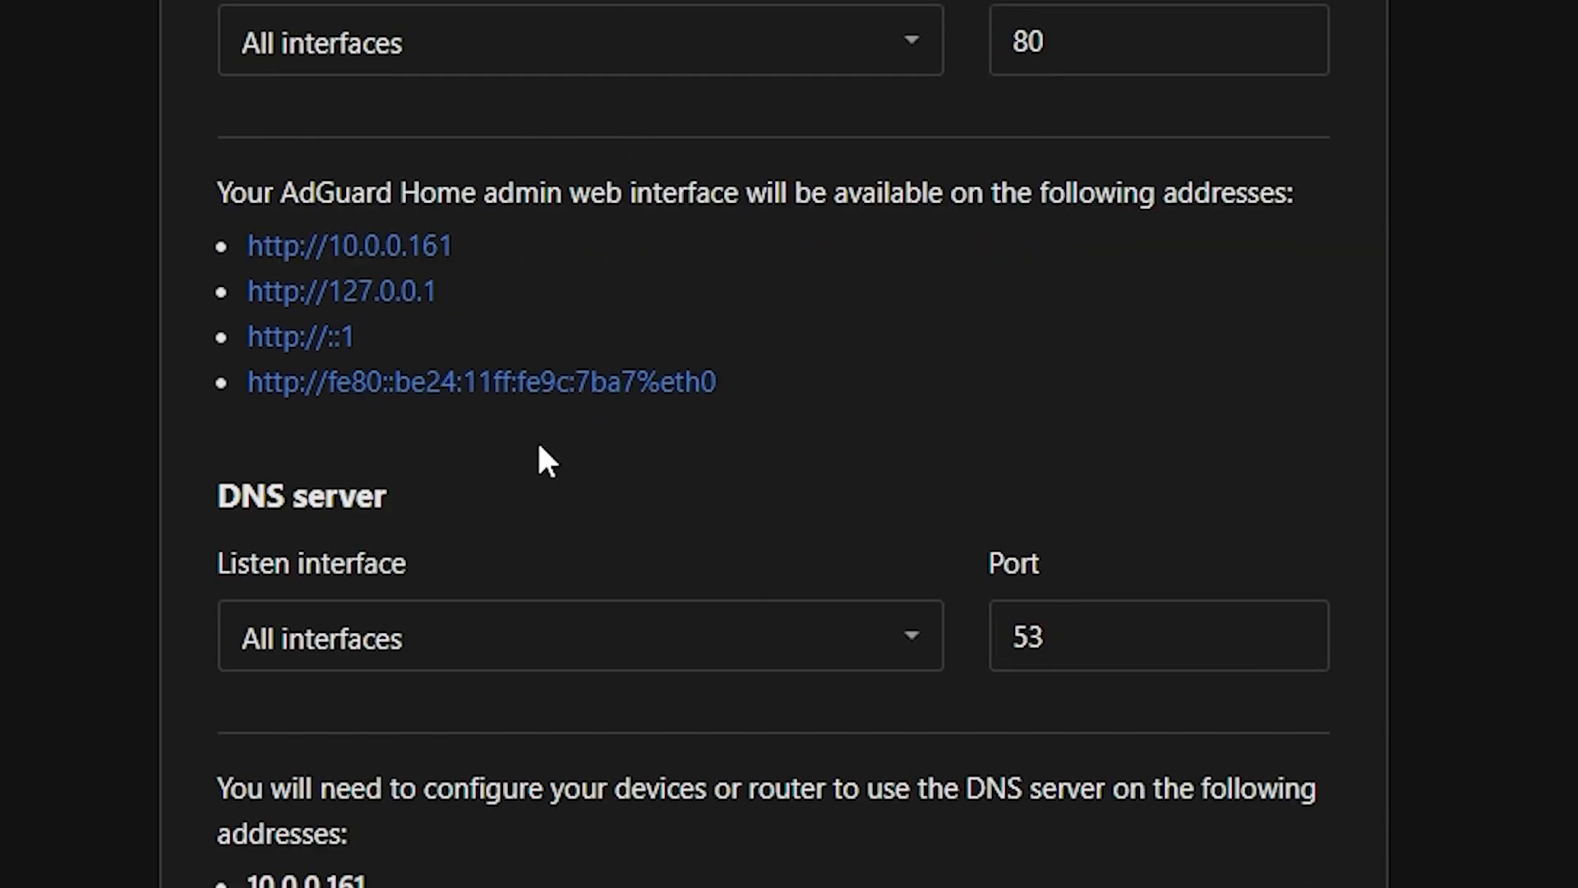
pyautogui.moveTo(229, 585); pyautogui.dragTo(500, 585)
pyautogui.click(616, 653)
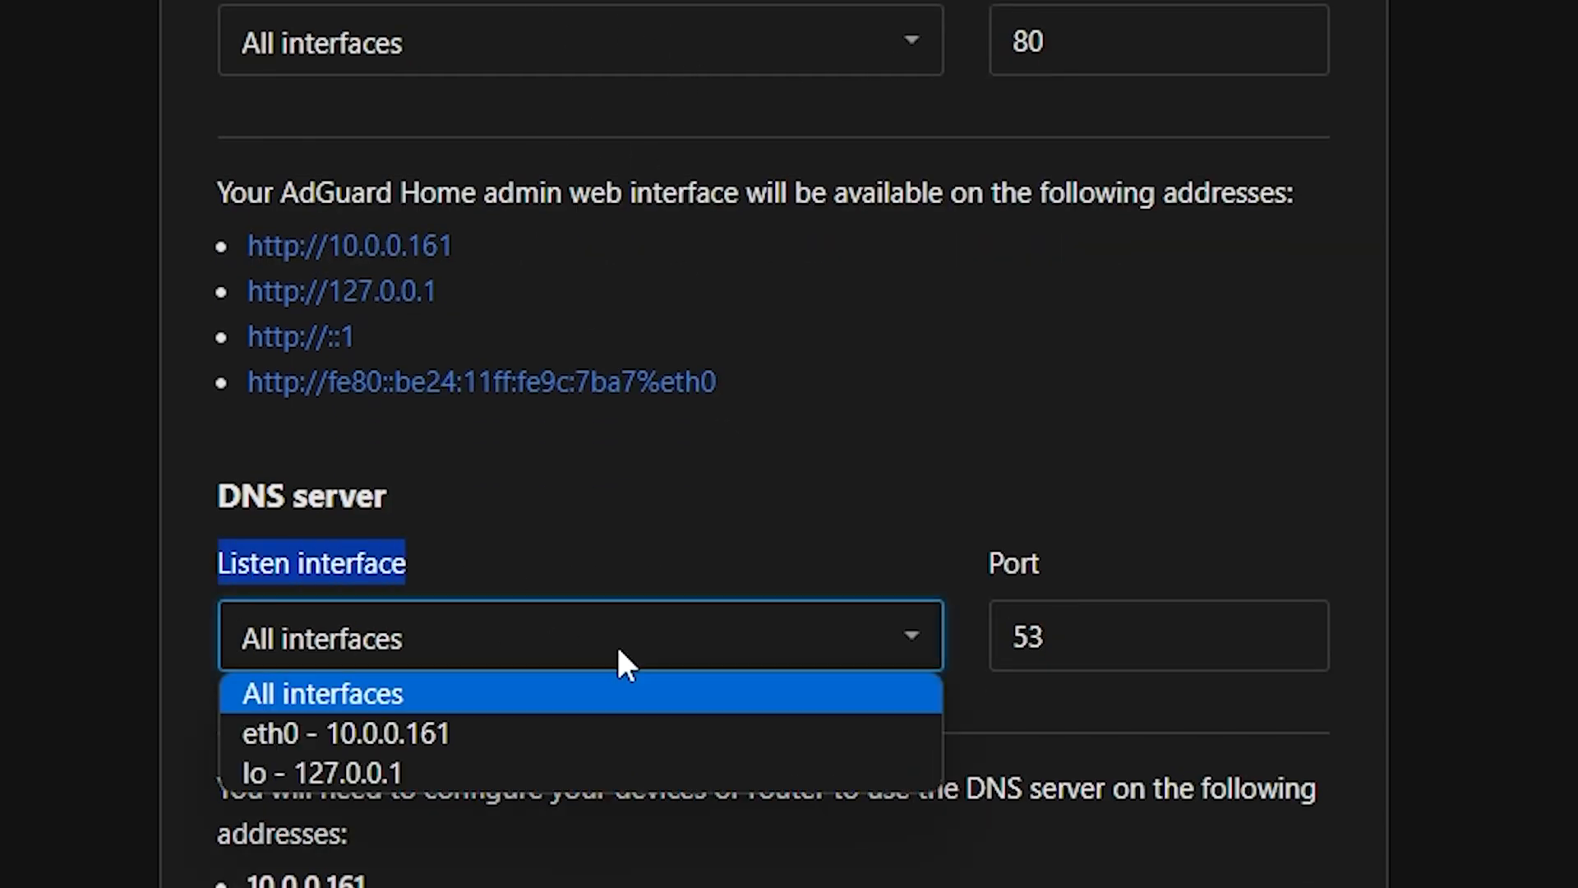
pyautogui.click(1361, 801)
pyautogui.scroll(-12, 1361, 801)
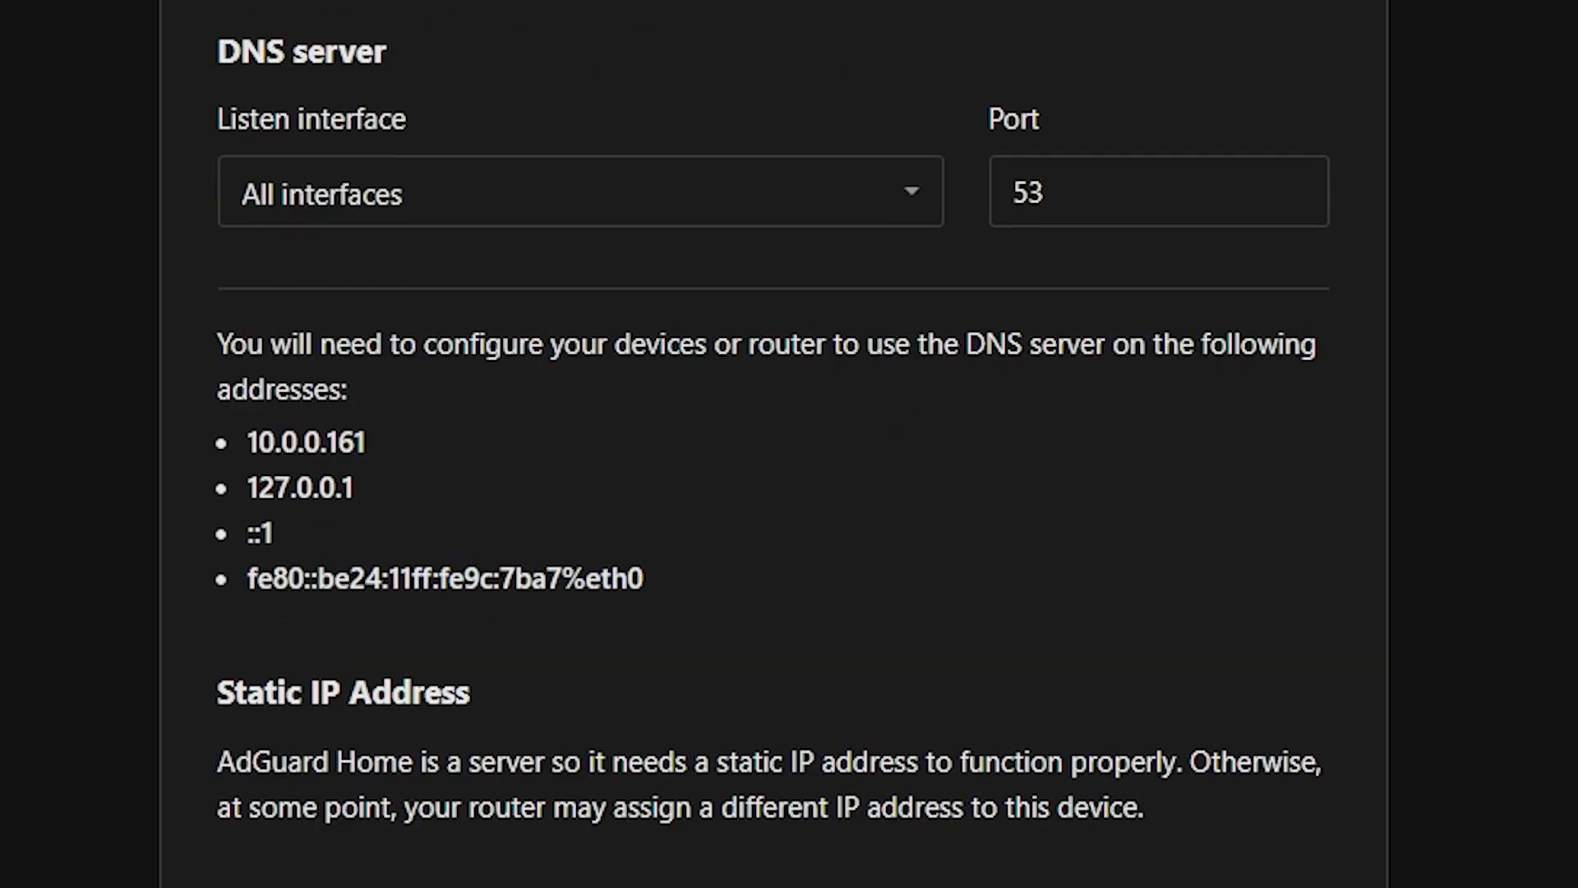
pyautogui.click(431, 403)
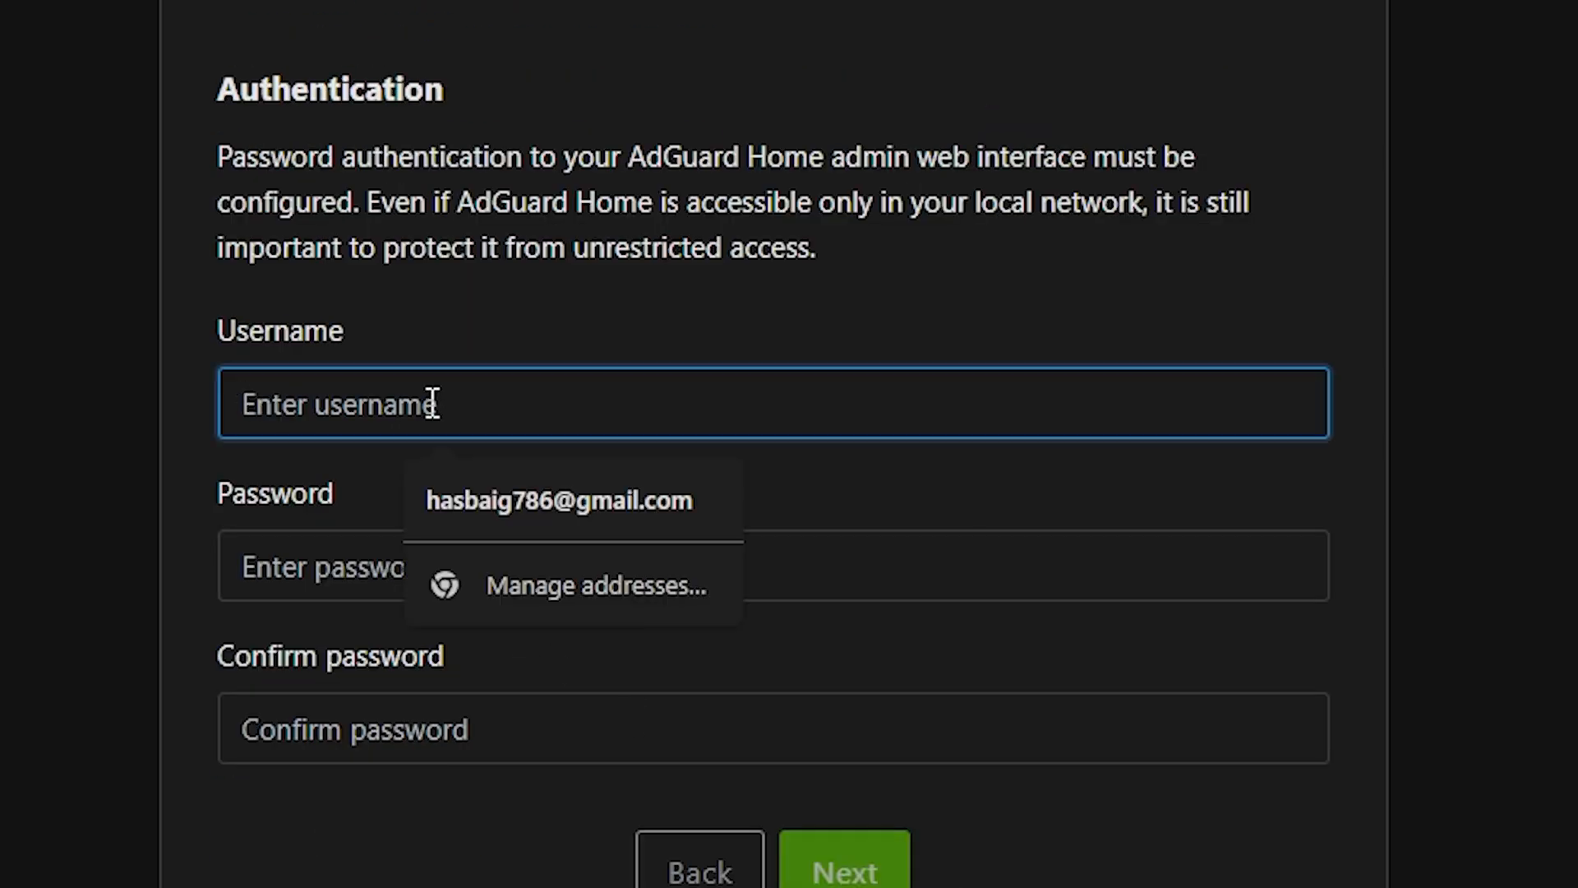
# Create the AdGuard Home admin account with username 'Test' and a password, then continue.
pyautogui.write('U')
pyautogui.press('BackSpace')
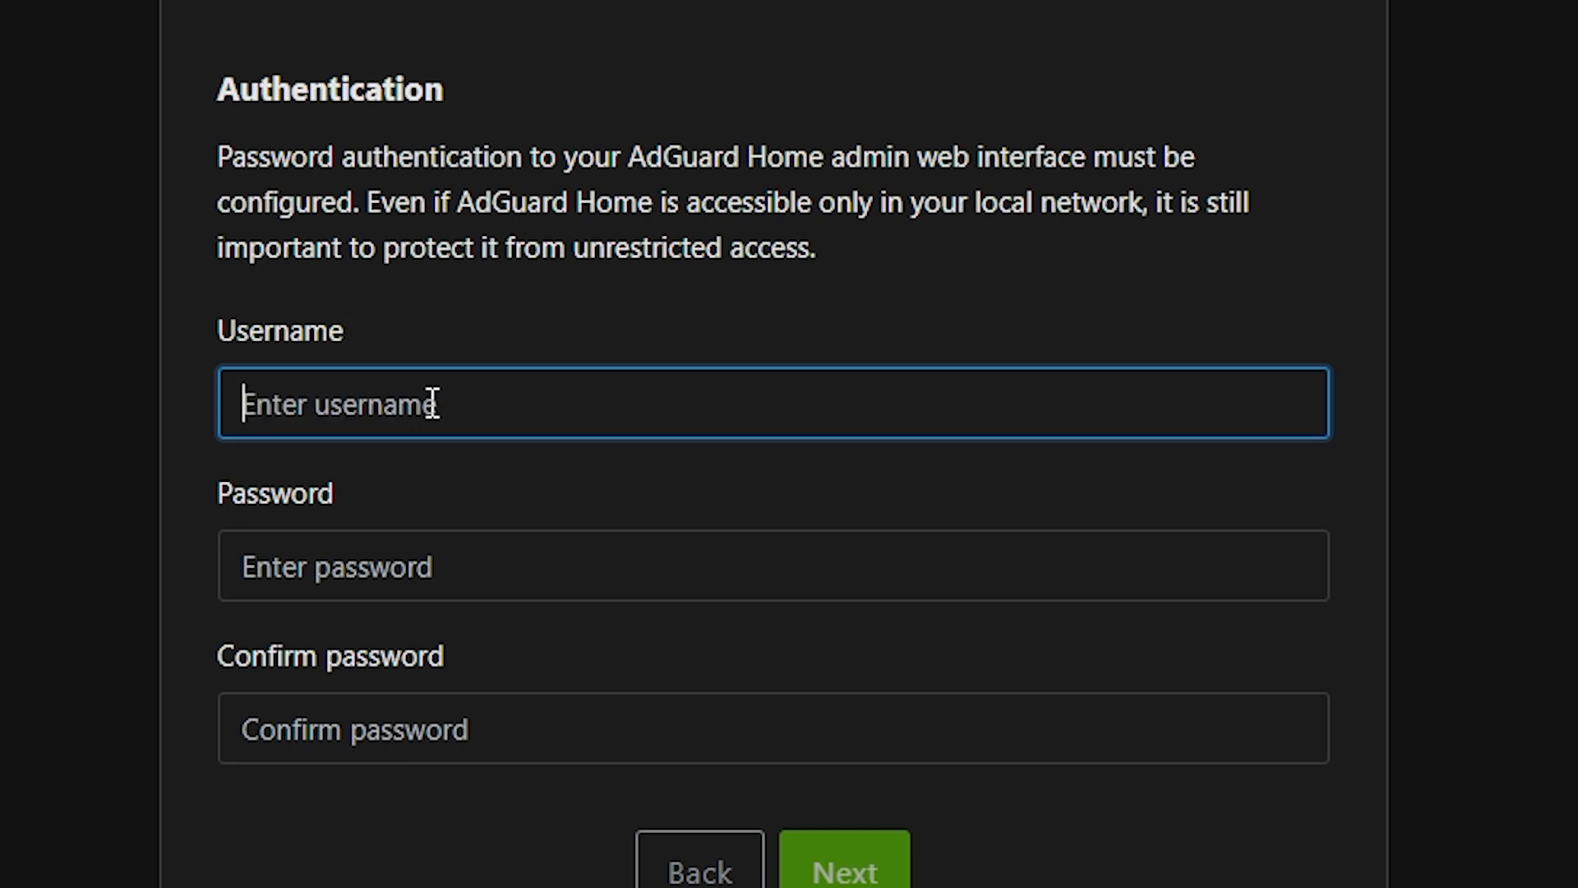
pyautogui.write('Test')
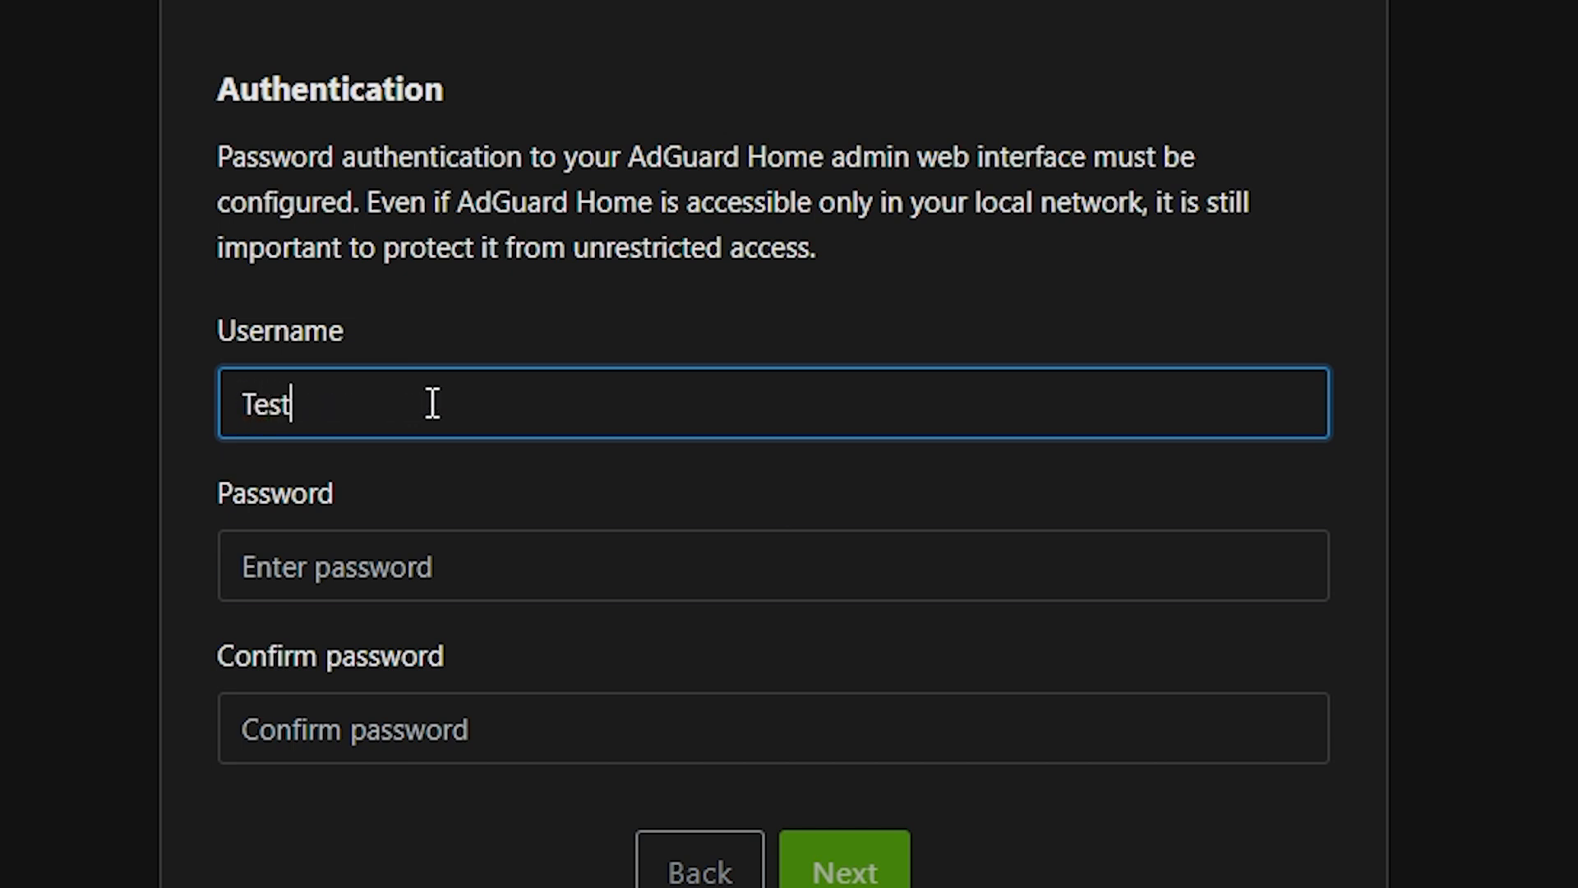
pyautogui.press('Tab')
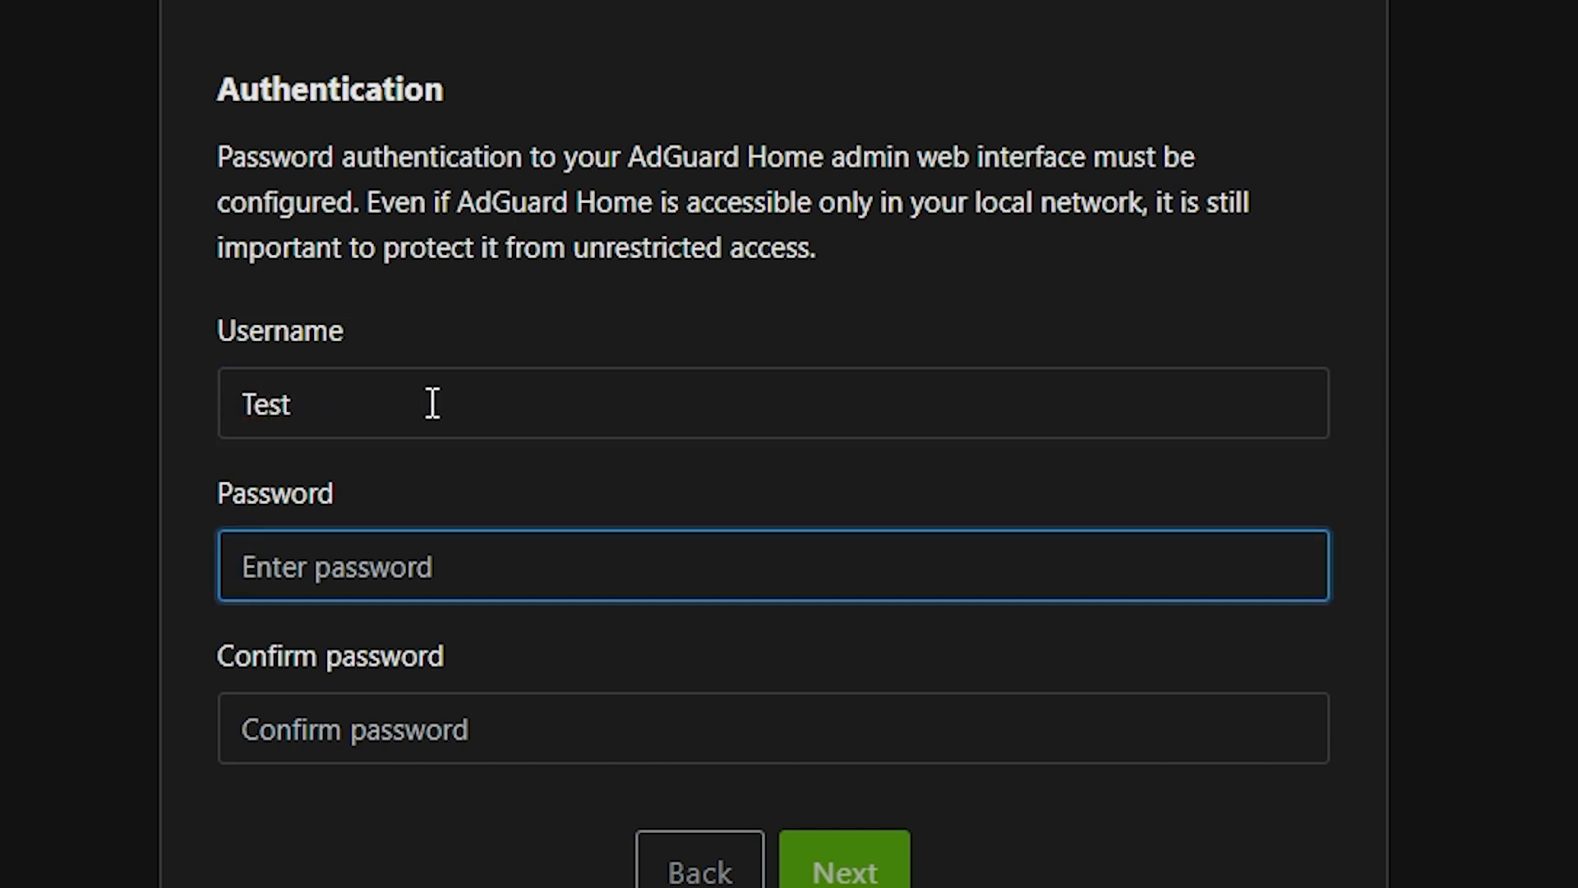
pyautogui.write('••••••••')
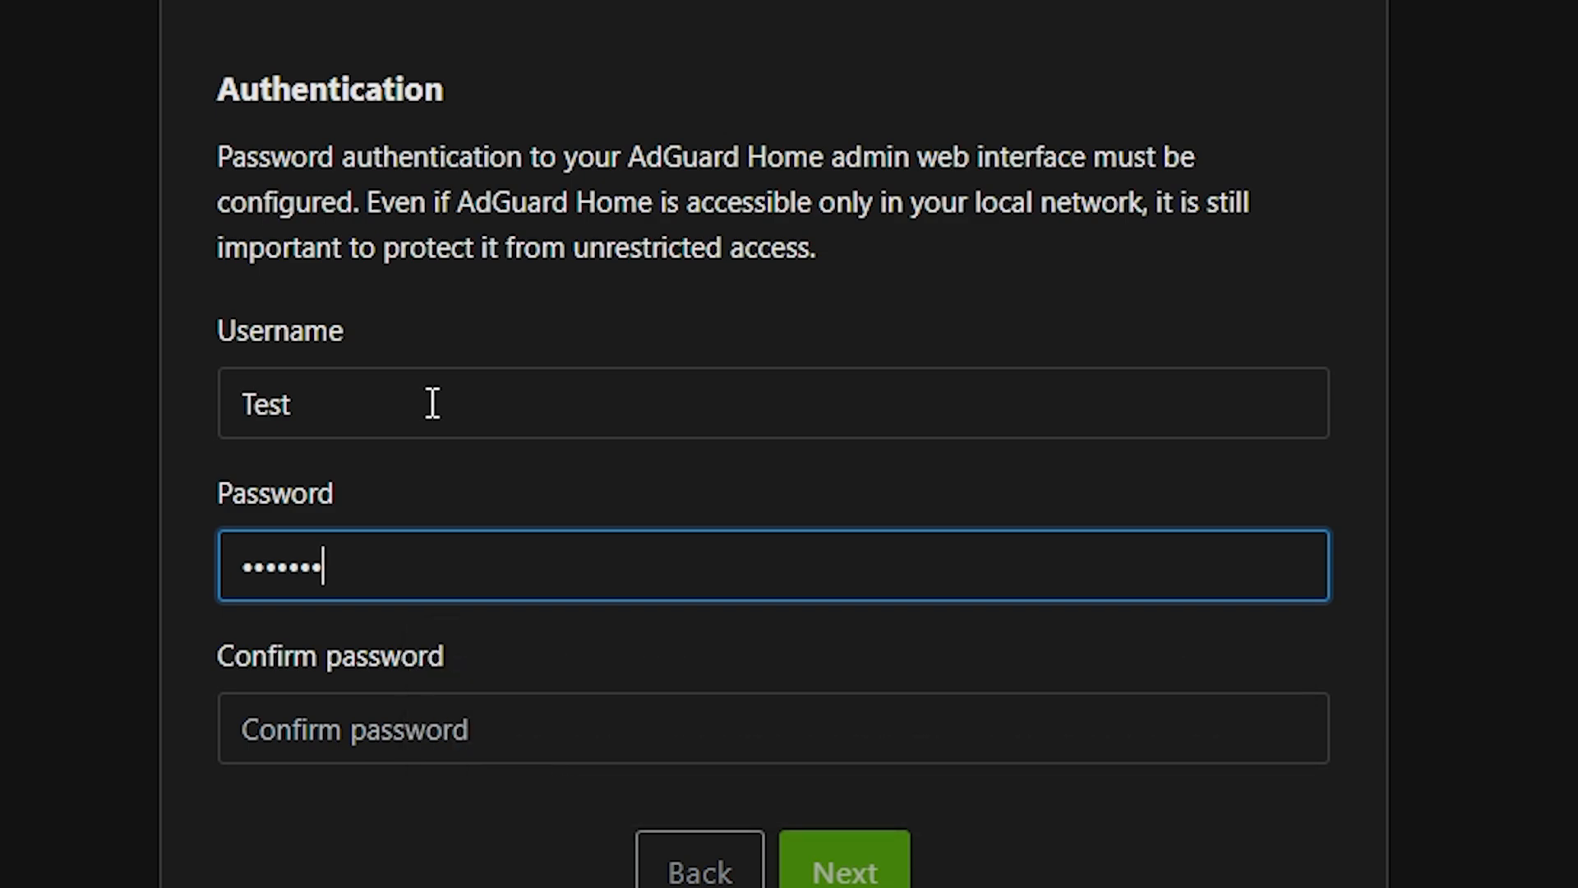
pyautogui.press('Tab')
pyautogui.write('•••••••')
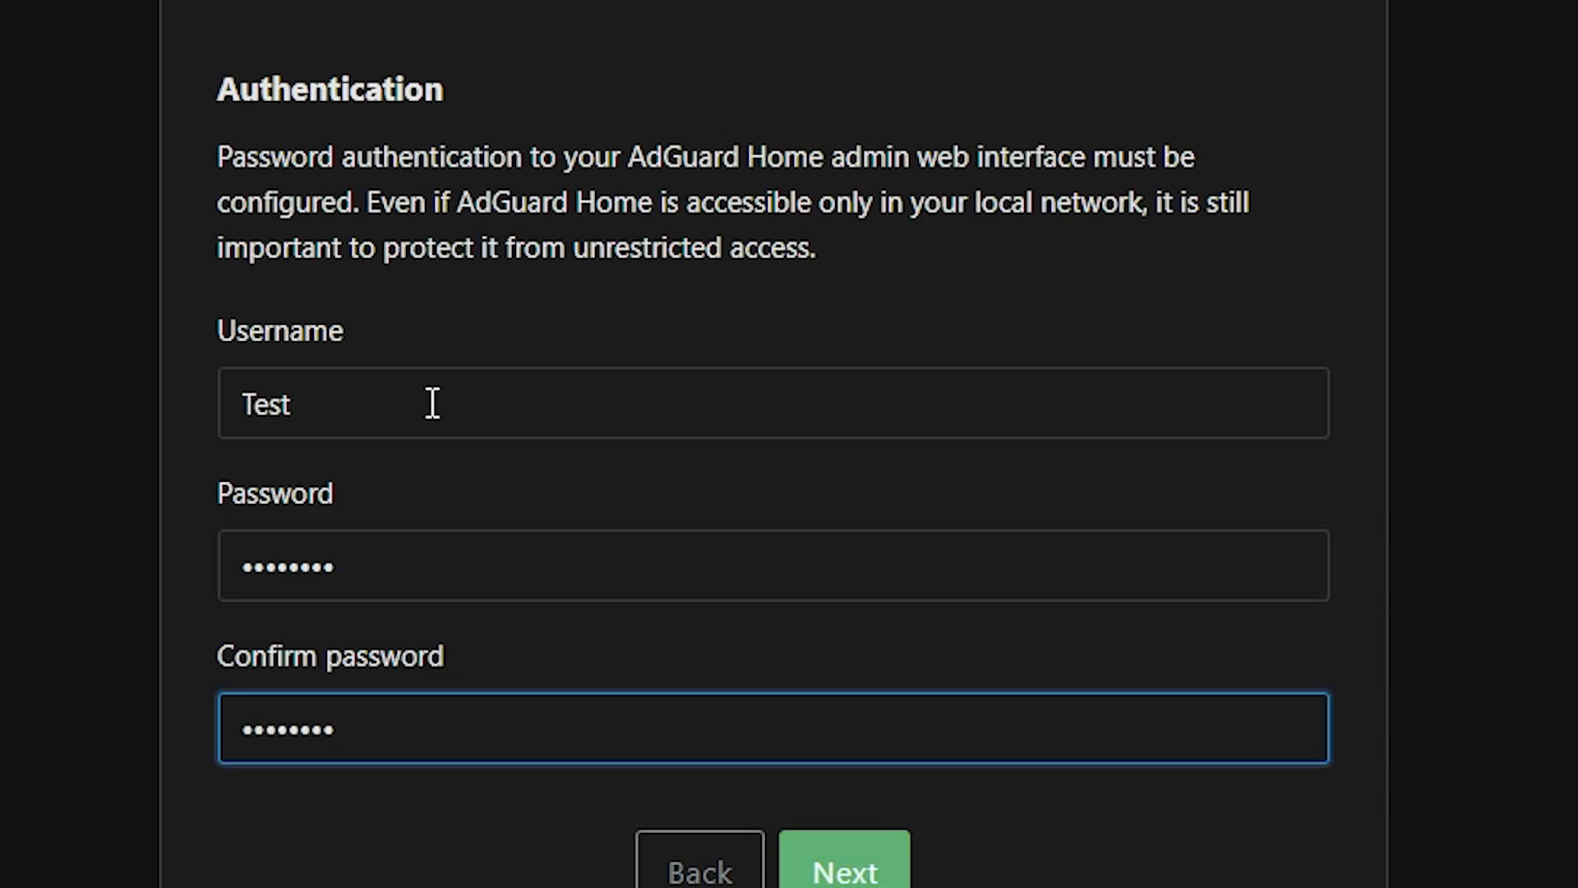
pyautogui.click(828, 870)
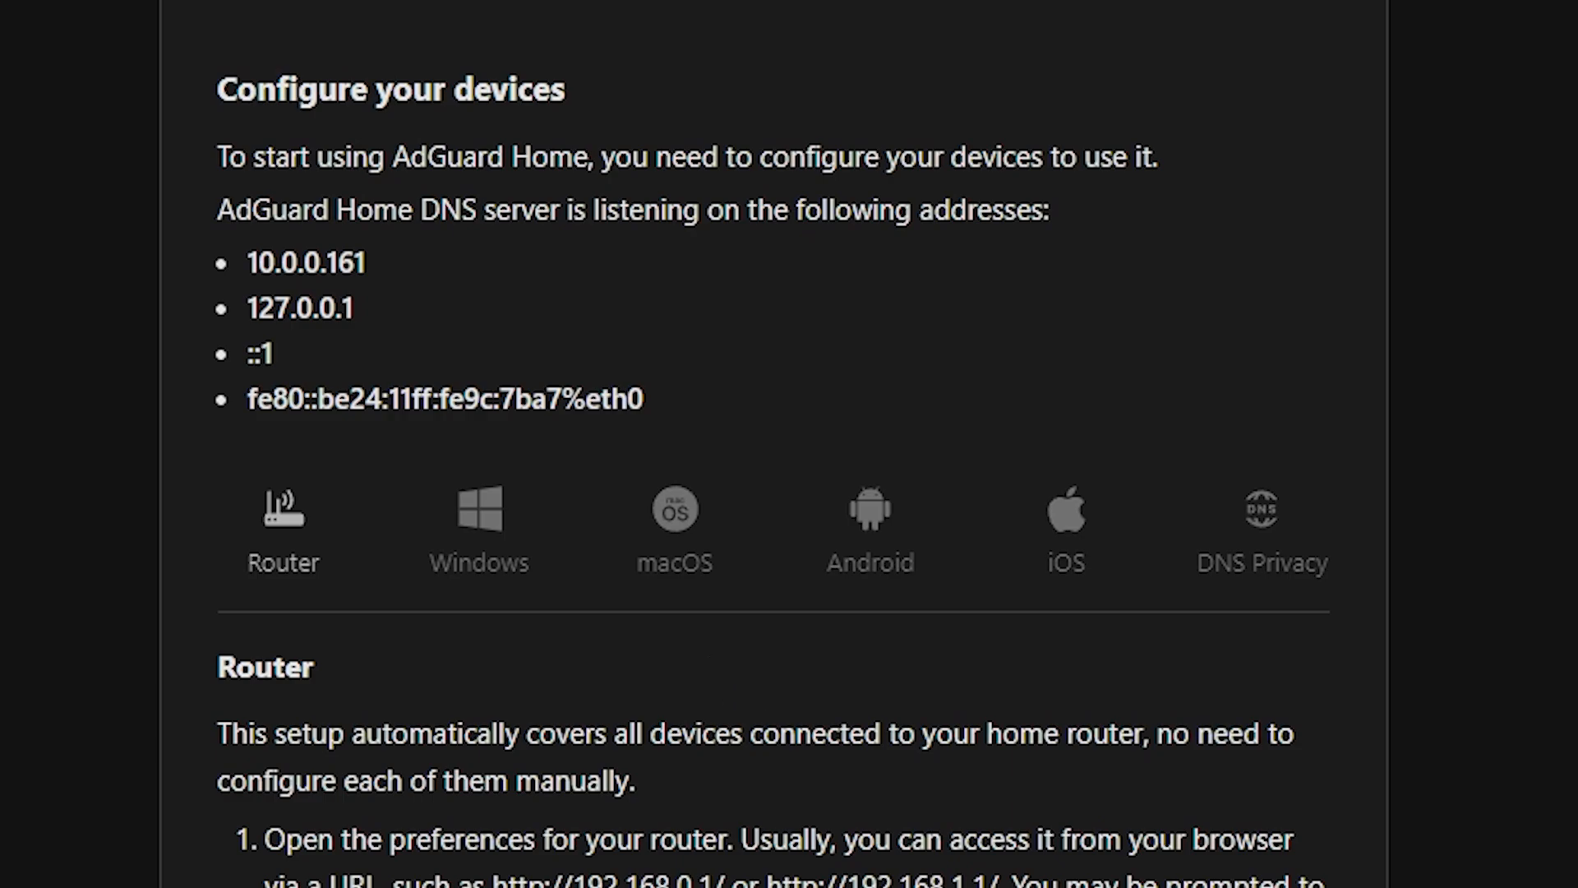
# Dismiss the breach warning and save-password prompt, then read the Router setup instructions.
pyautogui.click(1126, 167)
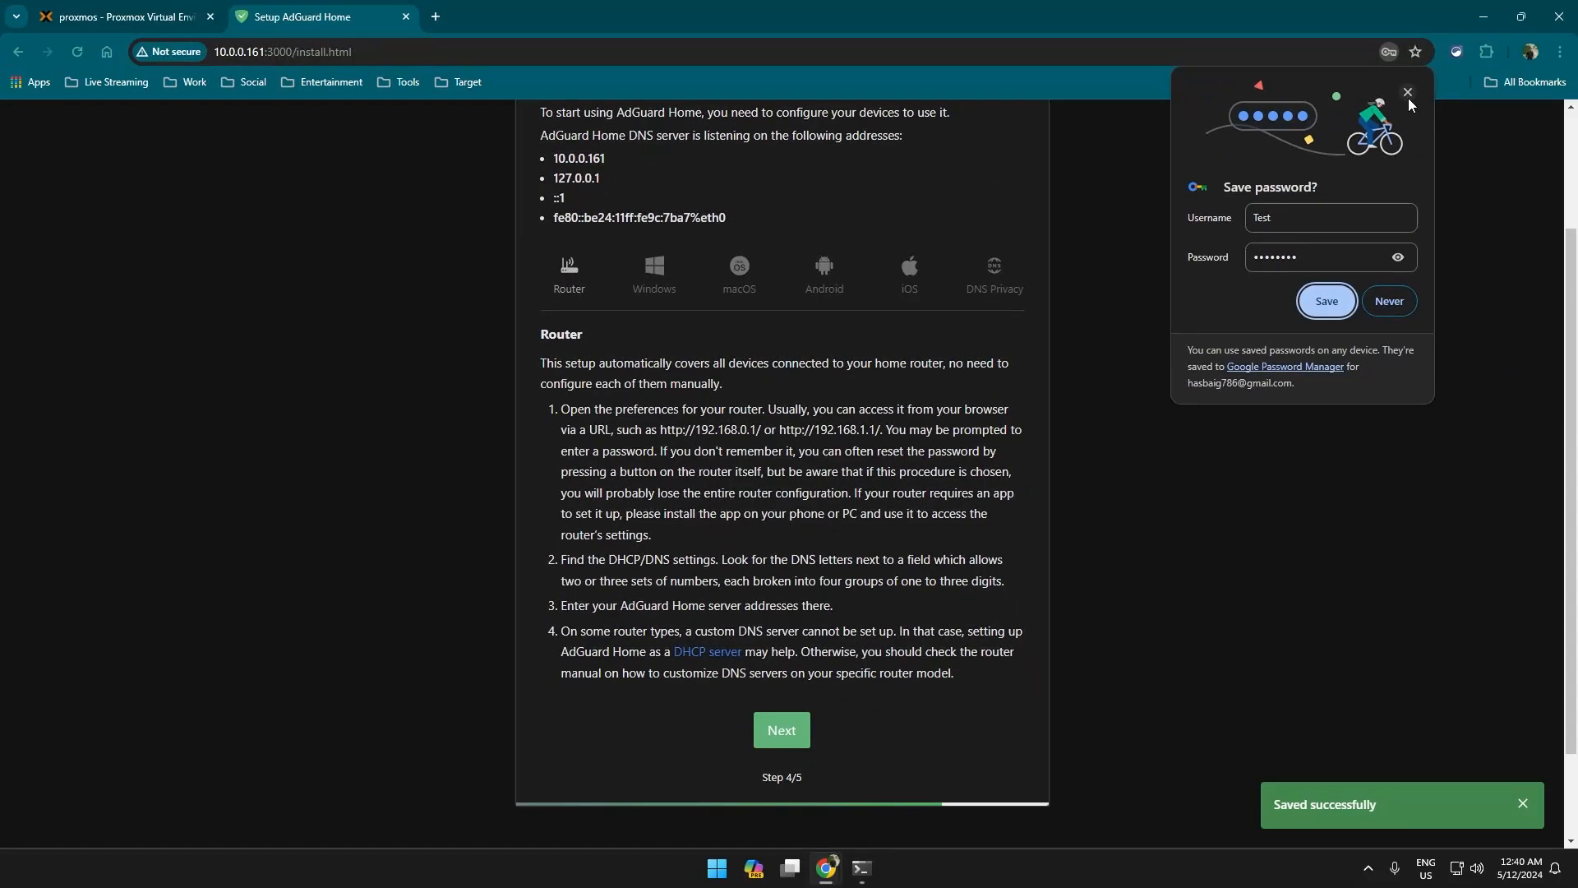
pyautogui.click(1412, 98)
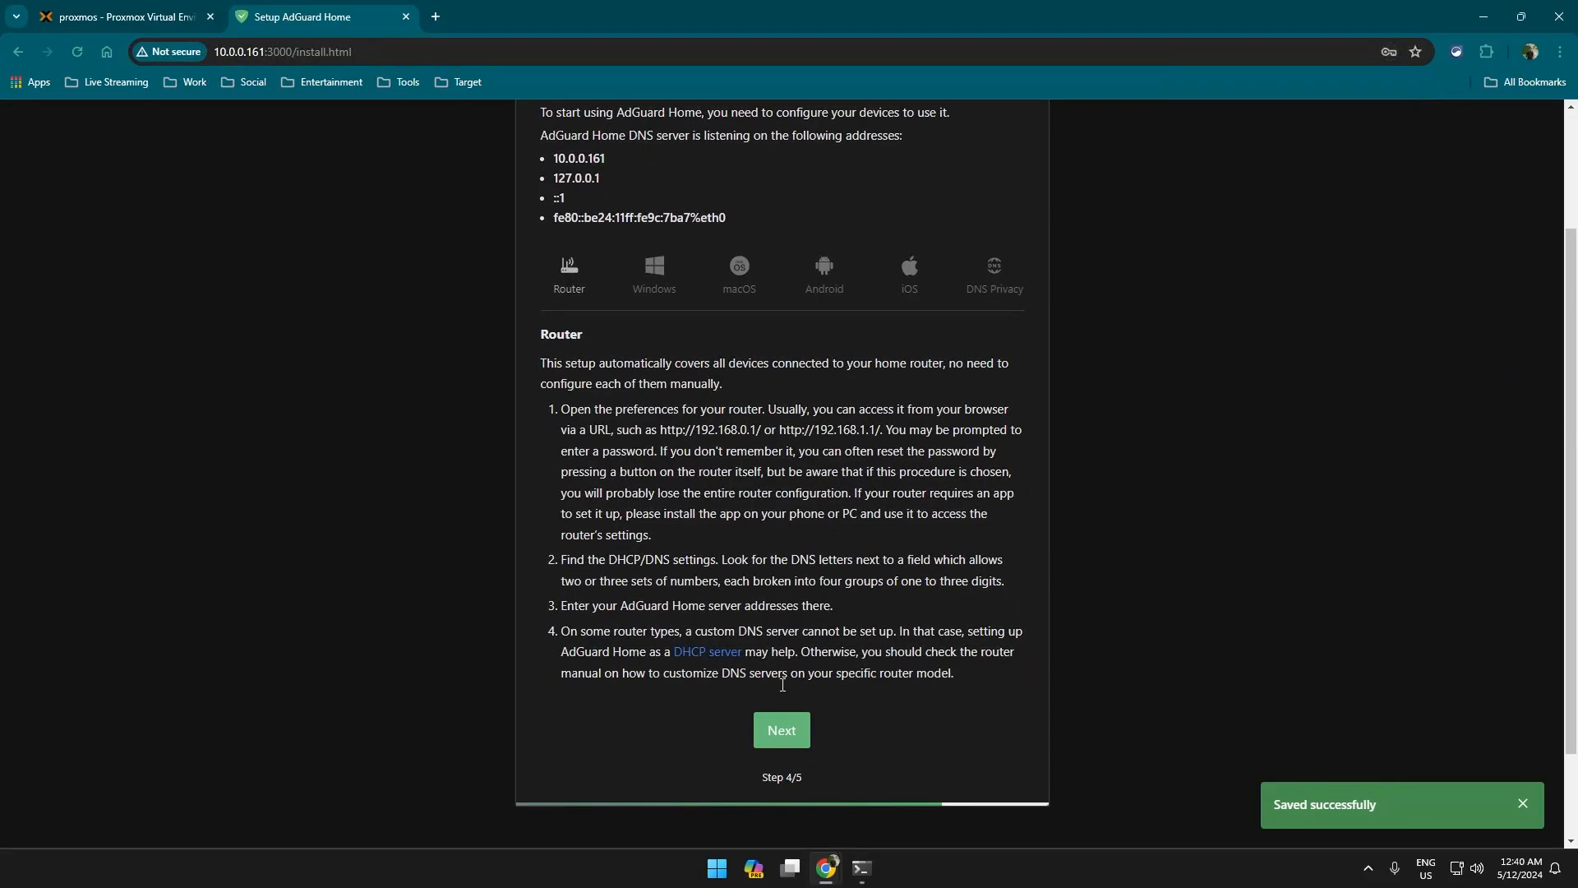
pyautogui.scroll(2, 783, 685)
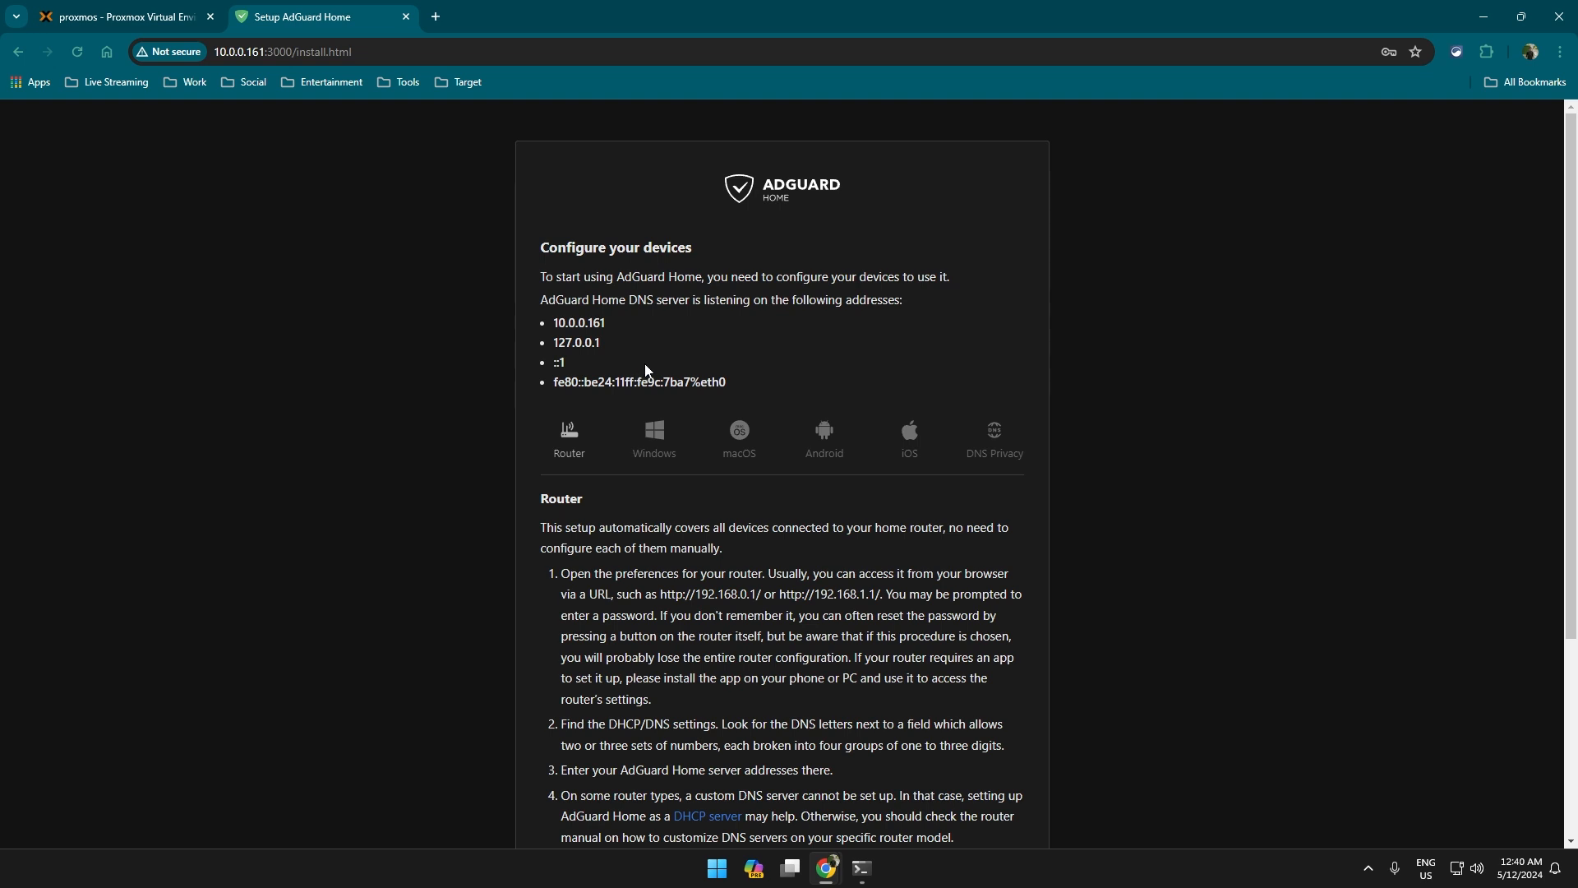
pyautogui.scroll(-2, 635, 363)
pyautogui.scroll(2, 722, 327)
pyautogui.moveTo(549, 264); pyautogui.dragTo(827, 679)
pyautogui.click(674, 508)
pyautogui.scroll(-2, 818, 440)
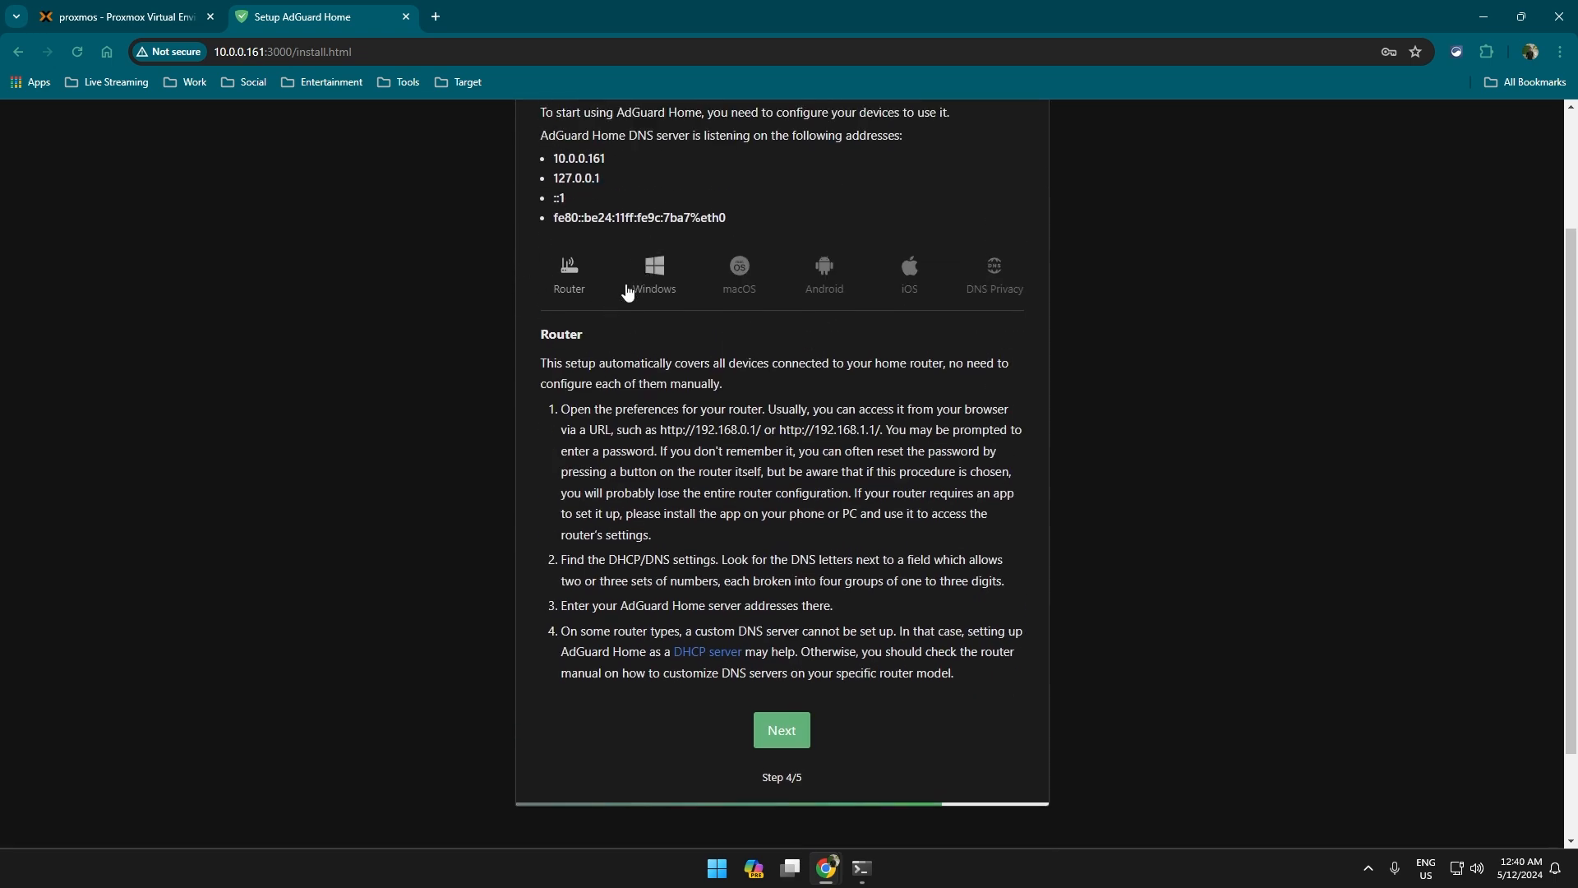
pyautogui.scroll(2, 633, 370)
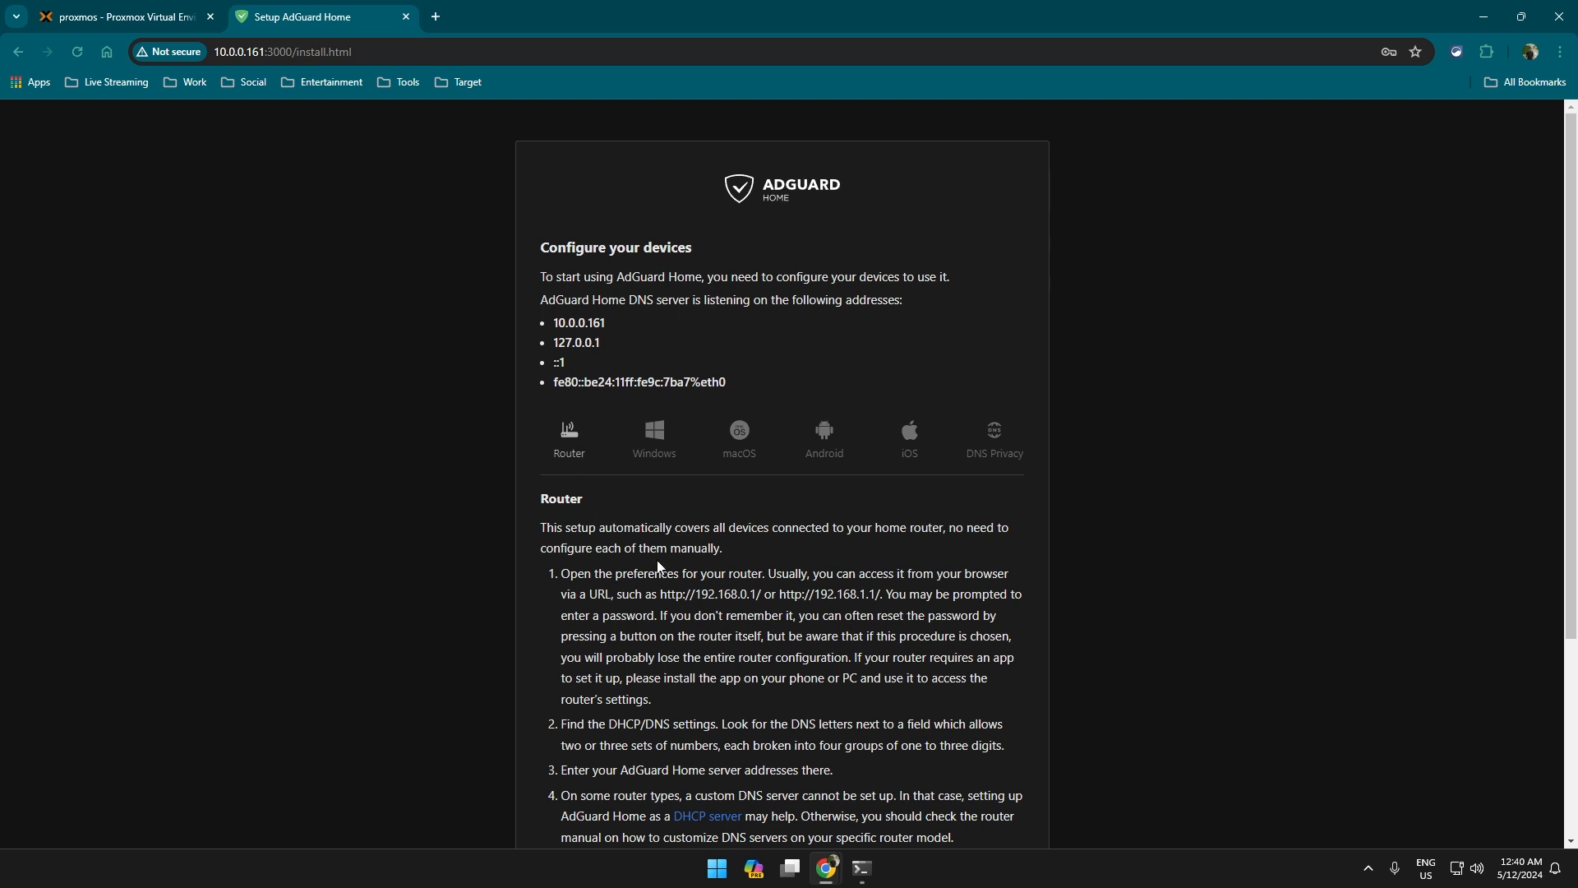
pyautogui.scroll(-2, 657, 565)
pyautogui.moveTo(560, 407); pyautogui.dragTo(957, 675)
pyautogui.click(763, 466)
# Review the Windows, macOS and DNS Privacy instructions, then advance the wizard to step 5.
pyautogui.click(658, 280)
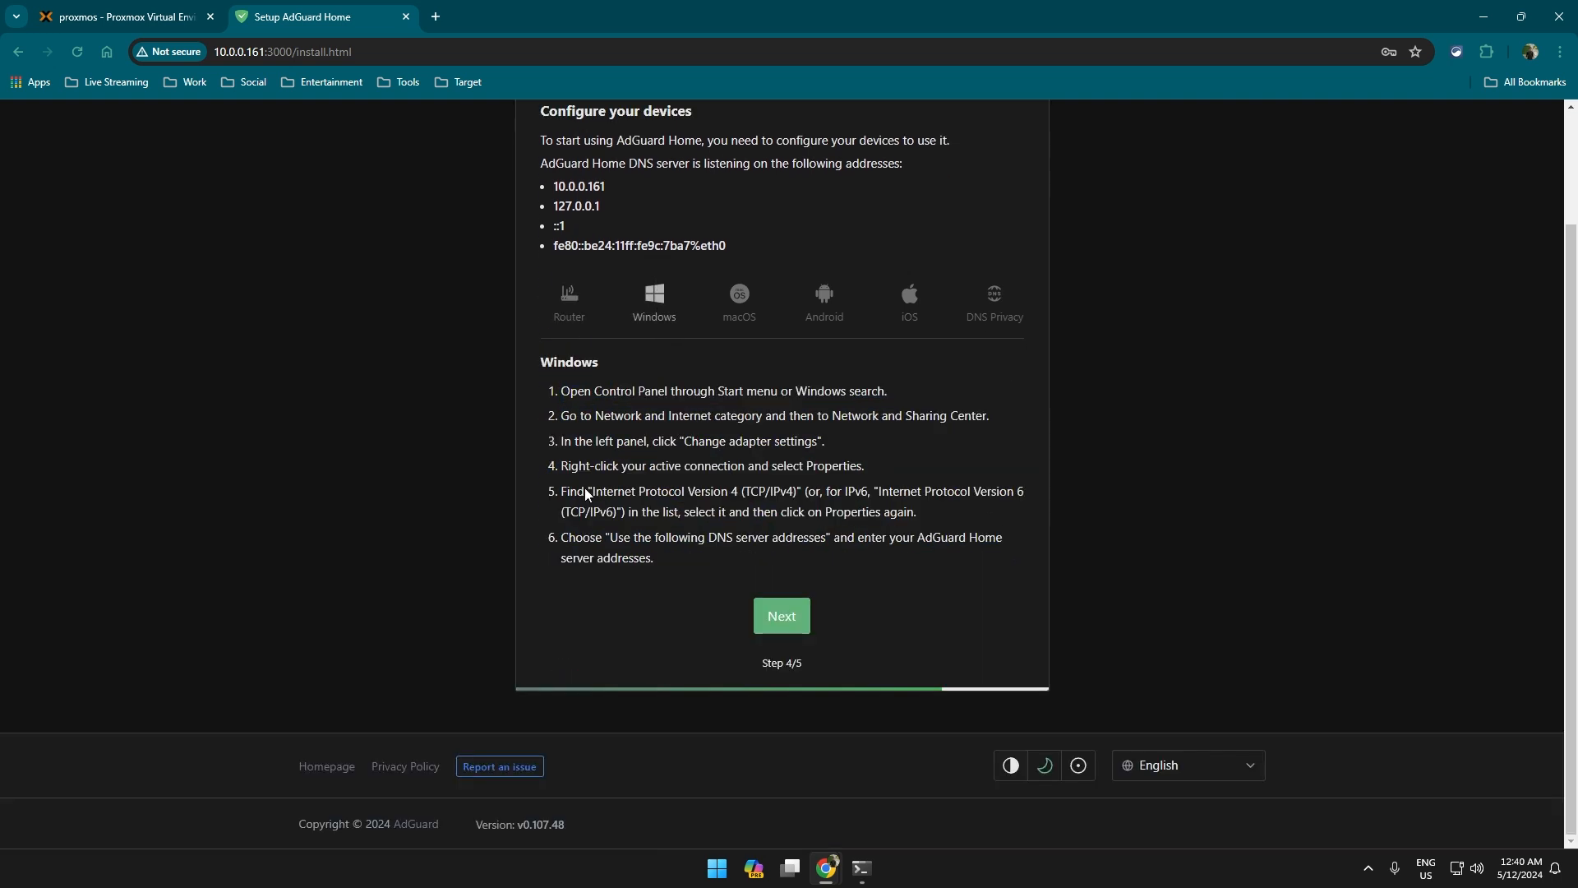
pyautogui.moveTo(672, 417); pyautogui.dragTo(994, 532)
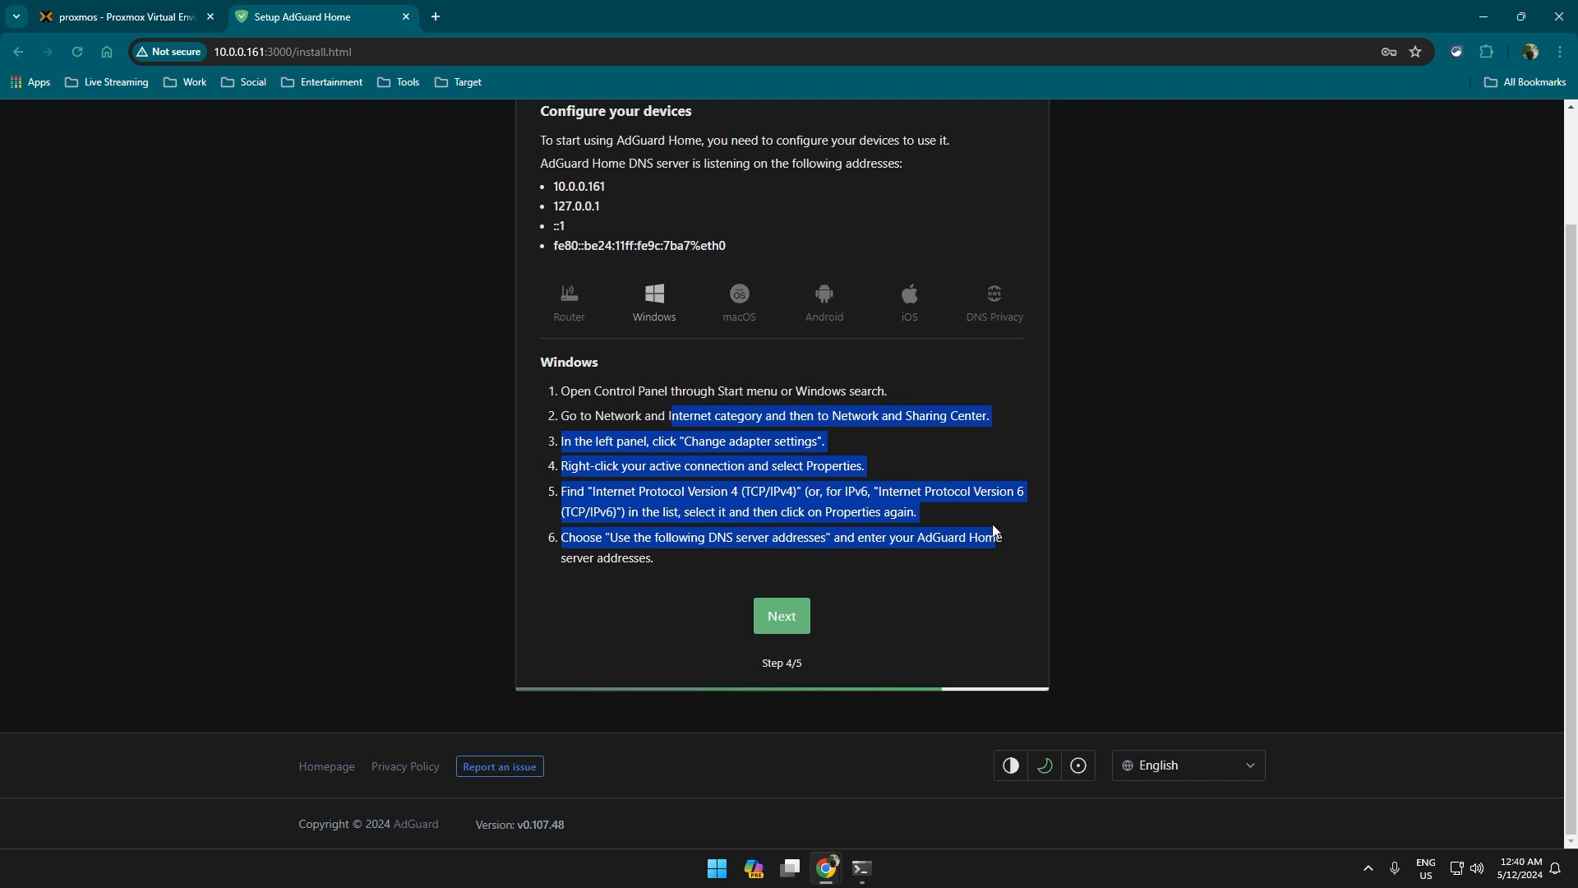
pyautogui.click(736, 297)
pyautogui.click(965, 386)
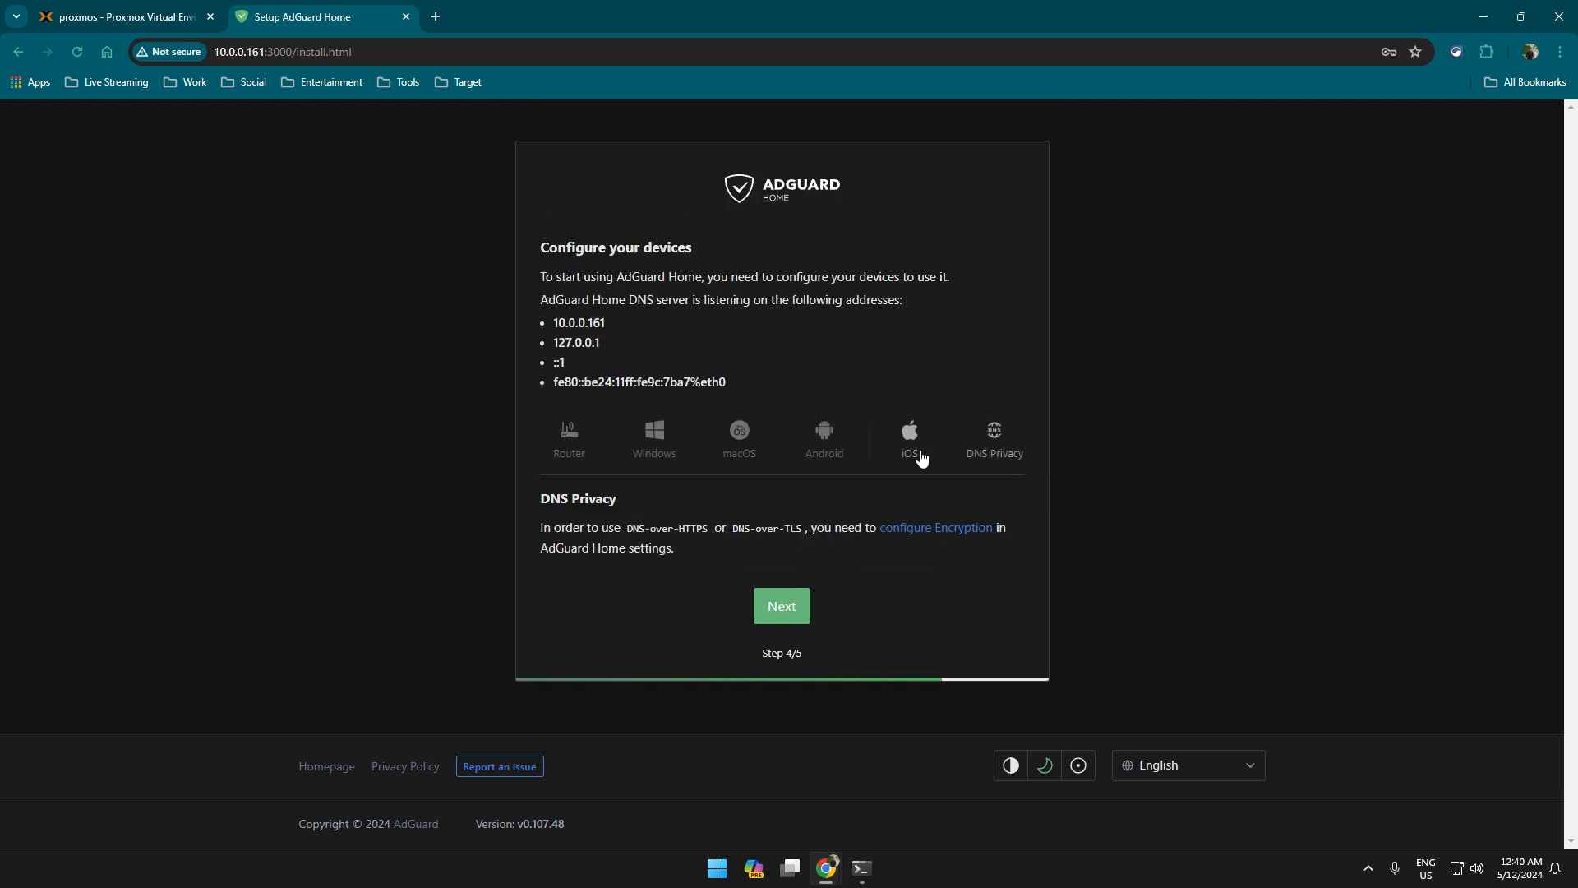
pyautogui.click(582, 440)
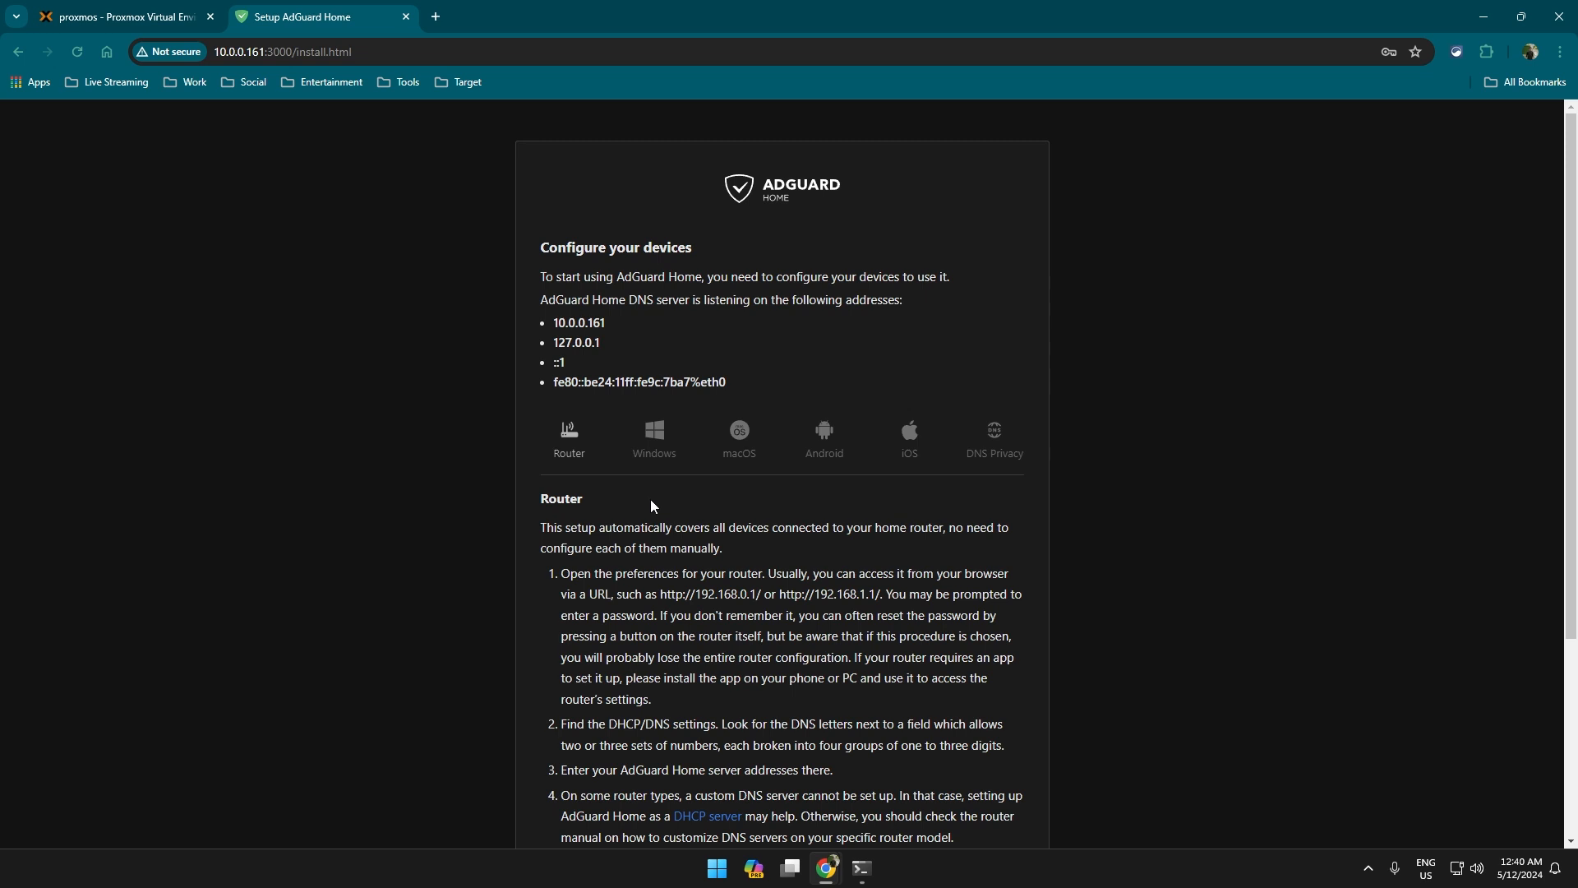
pyautogui.scroll(-2, 683, 547)
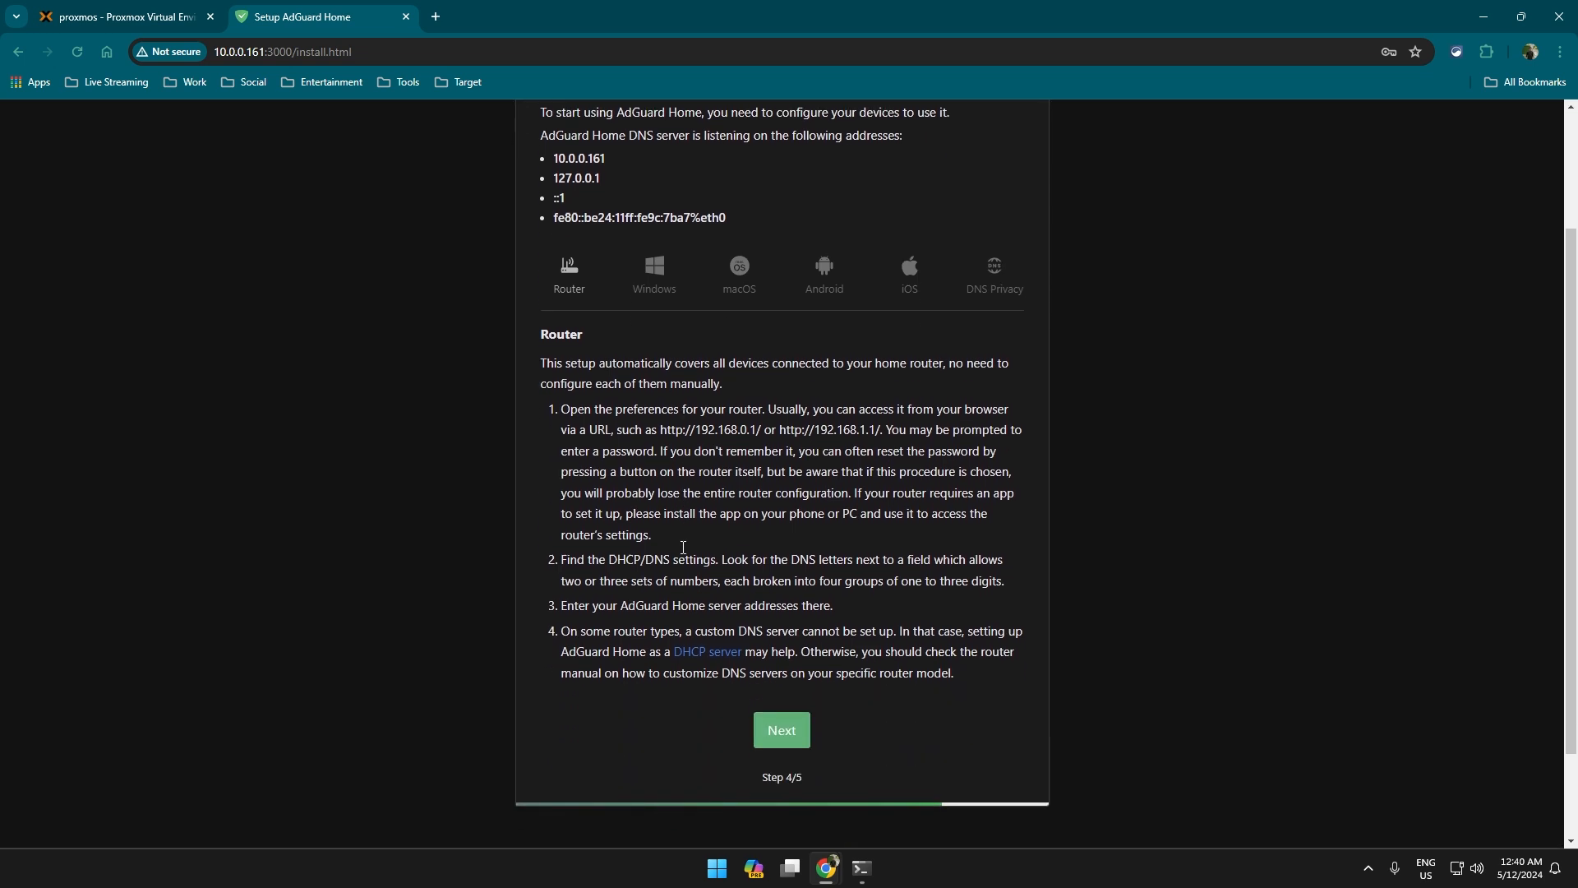
pyautogui.click(801, 738)
# Open the dashboard and sign in with the admin account, dismissing the breach and save-password prompts.
pyautogui.click(806, 369)
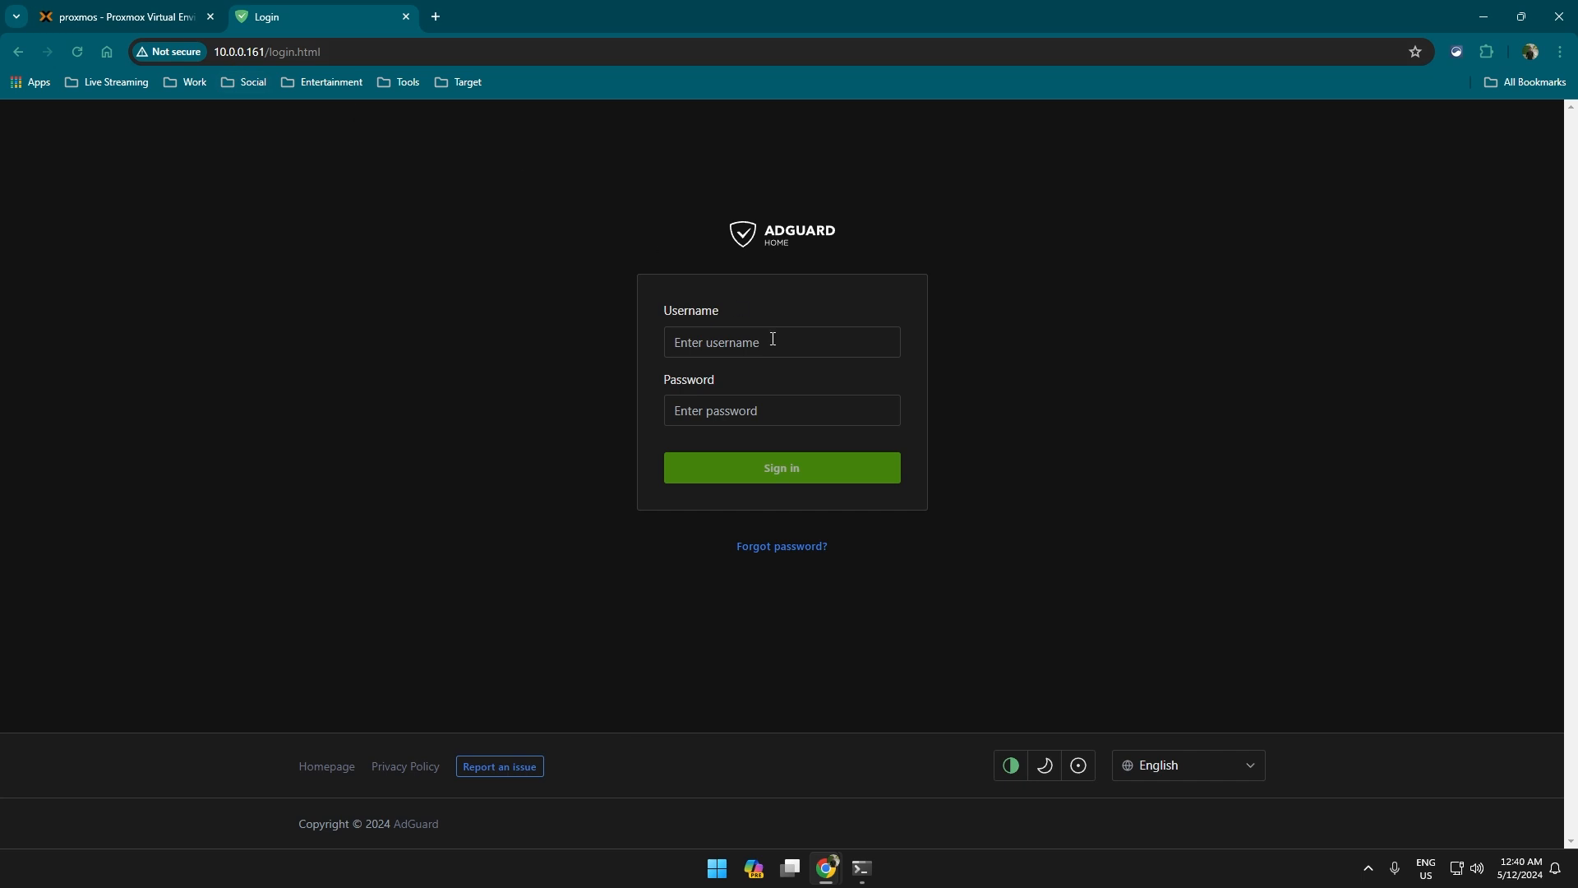
pyautogui.click(772, 339)
pyautogui.write('Test')
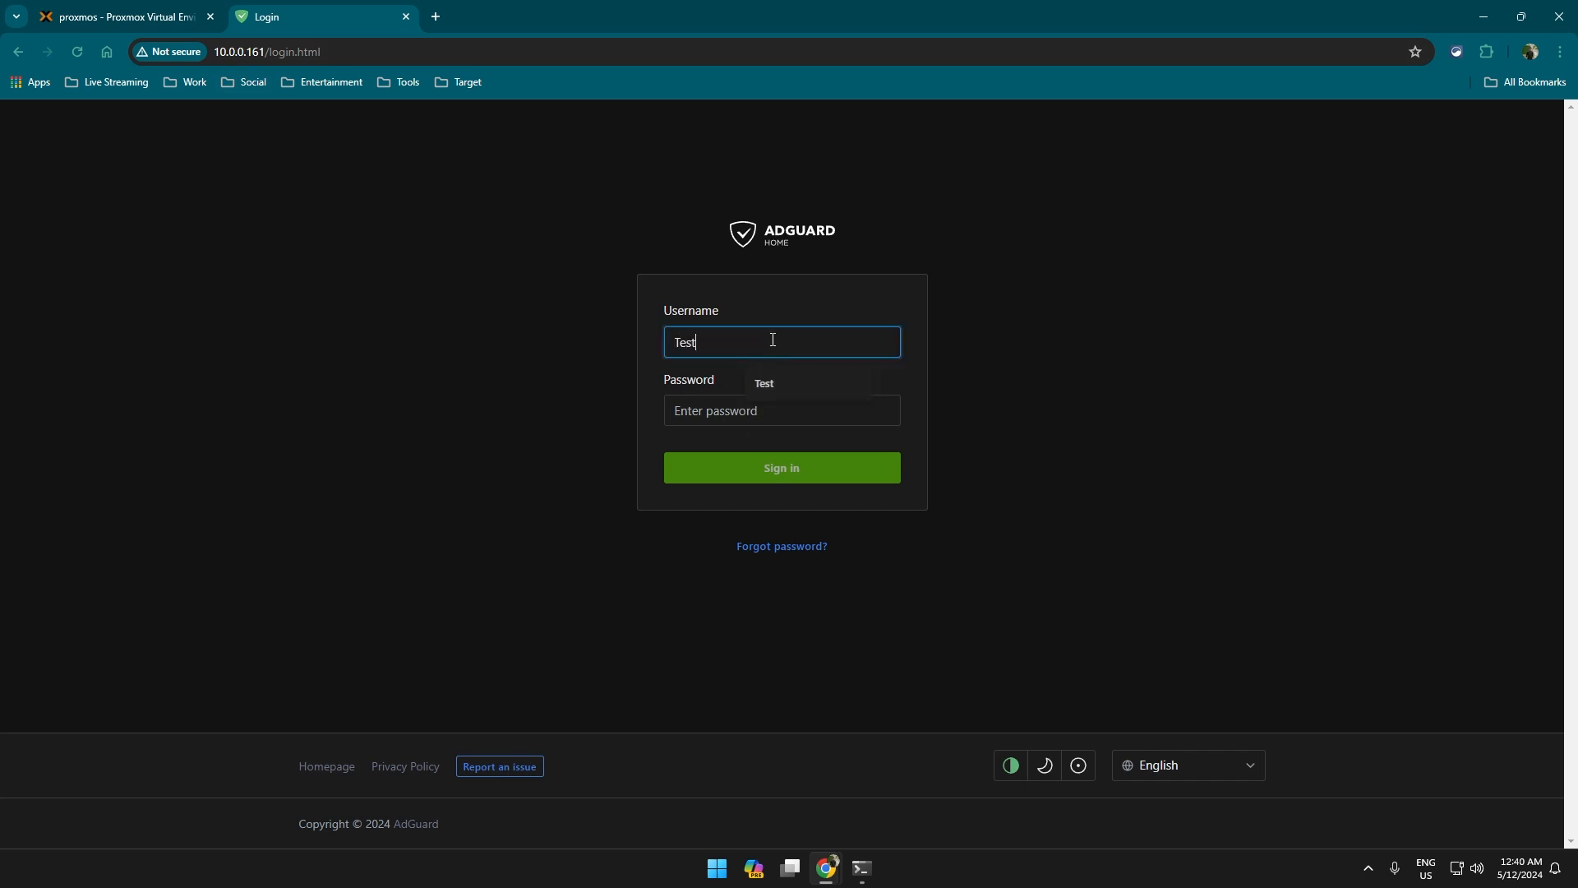
pyautogui.press('Tab')
pyautogui.write('t')
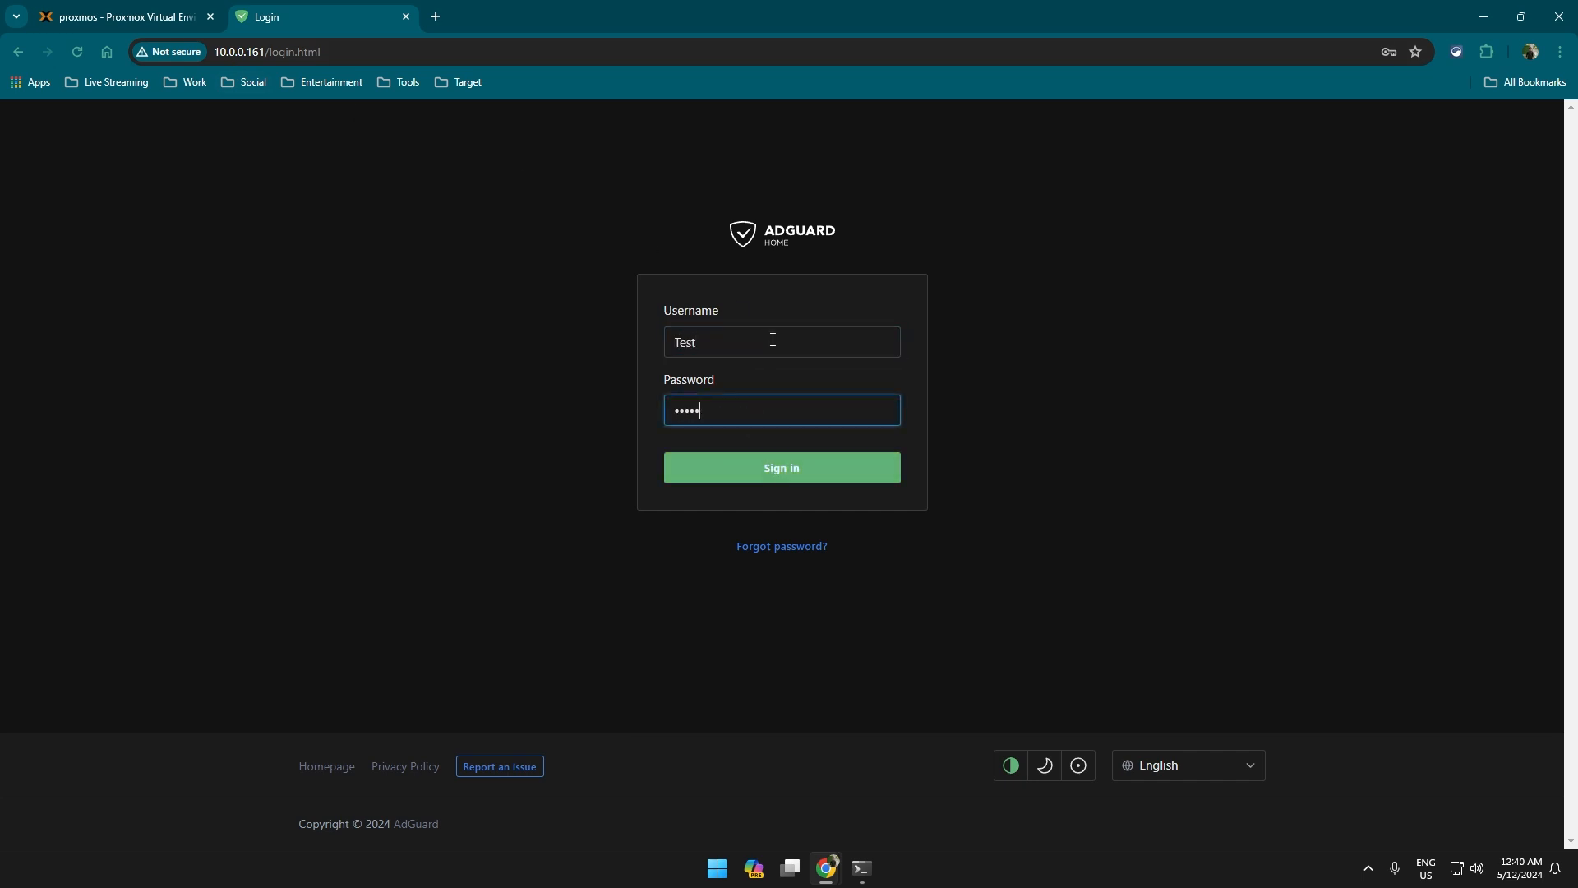
pyautogui.write('1')
pyautogui.press('Return')
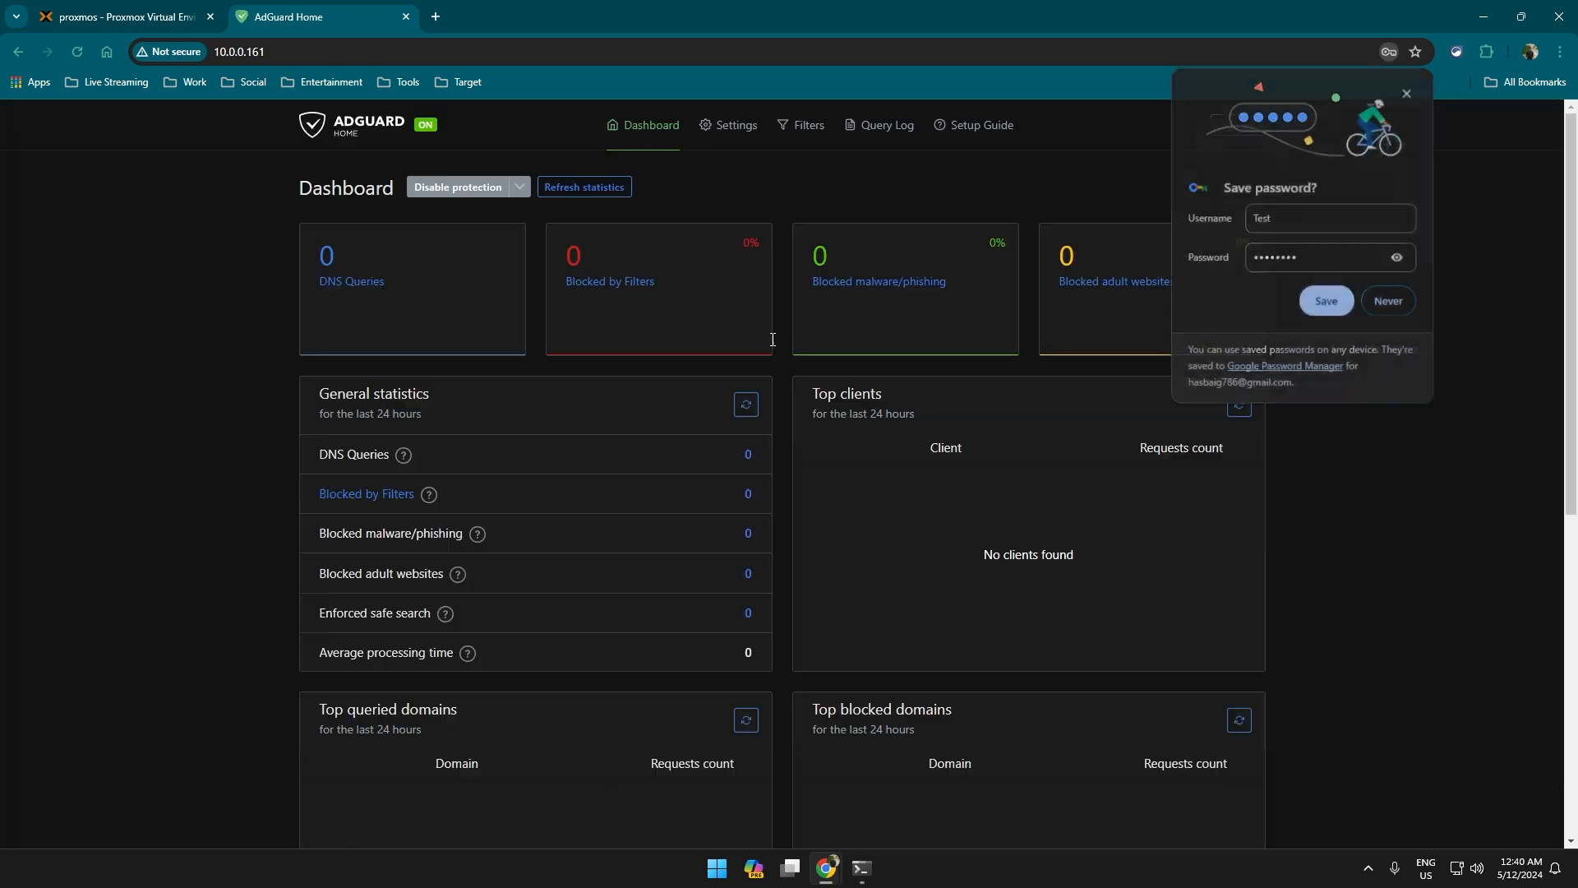
pyautogui.click(930, 285)
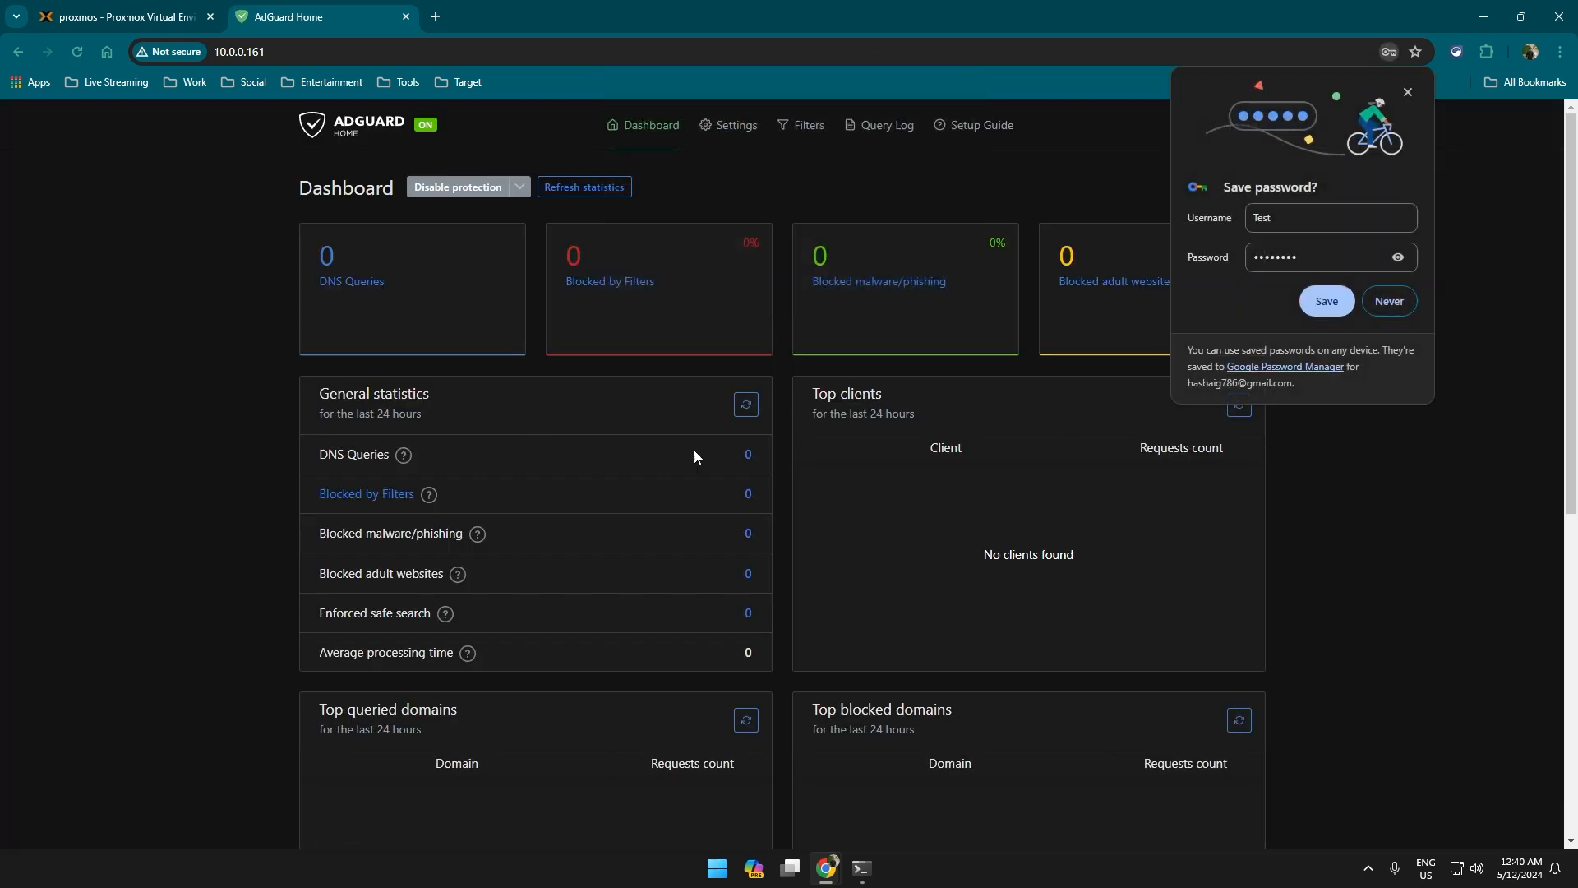
pyautogui.click(1407, 91)
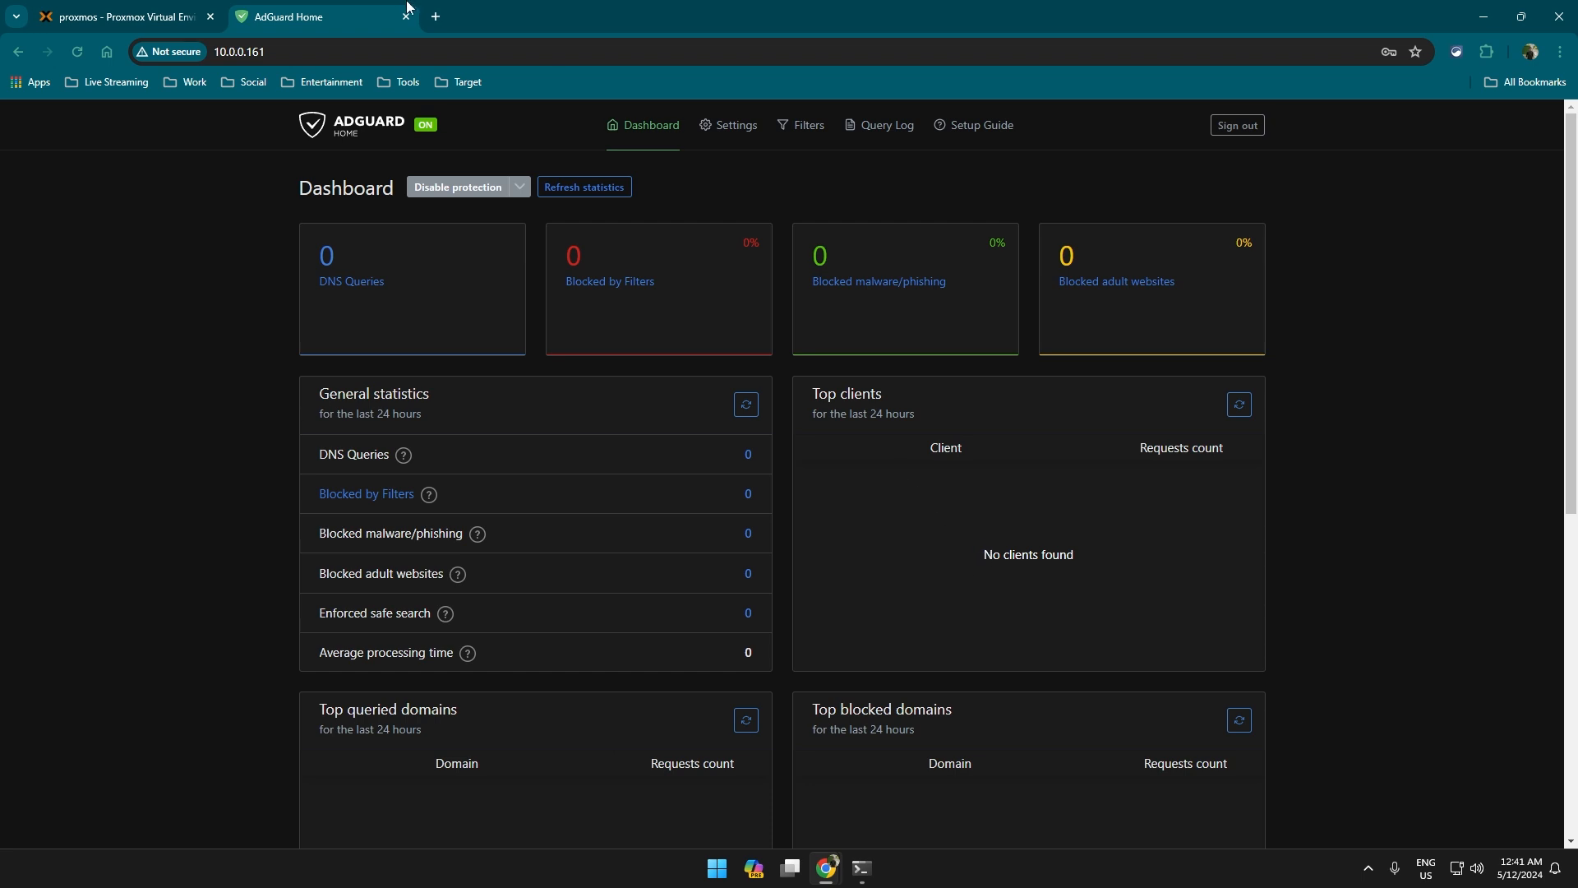
# Open 10.0.0.1 in a new tab and log in to the router with the saved admin login.
pyautogui.click(436, 17)
pyautogui.write('10')
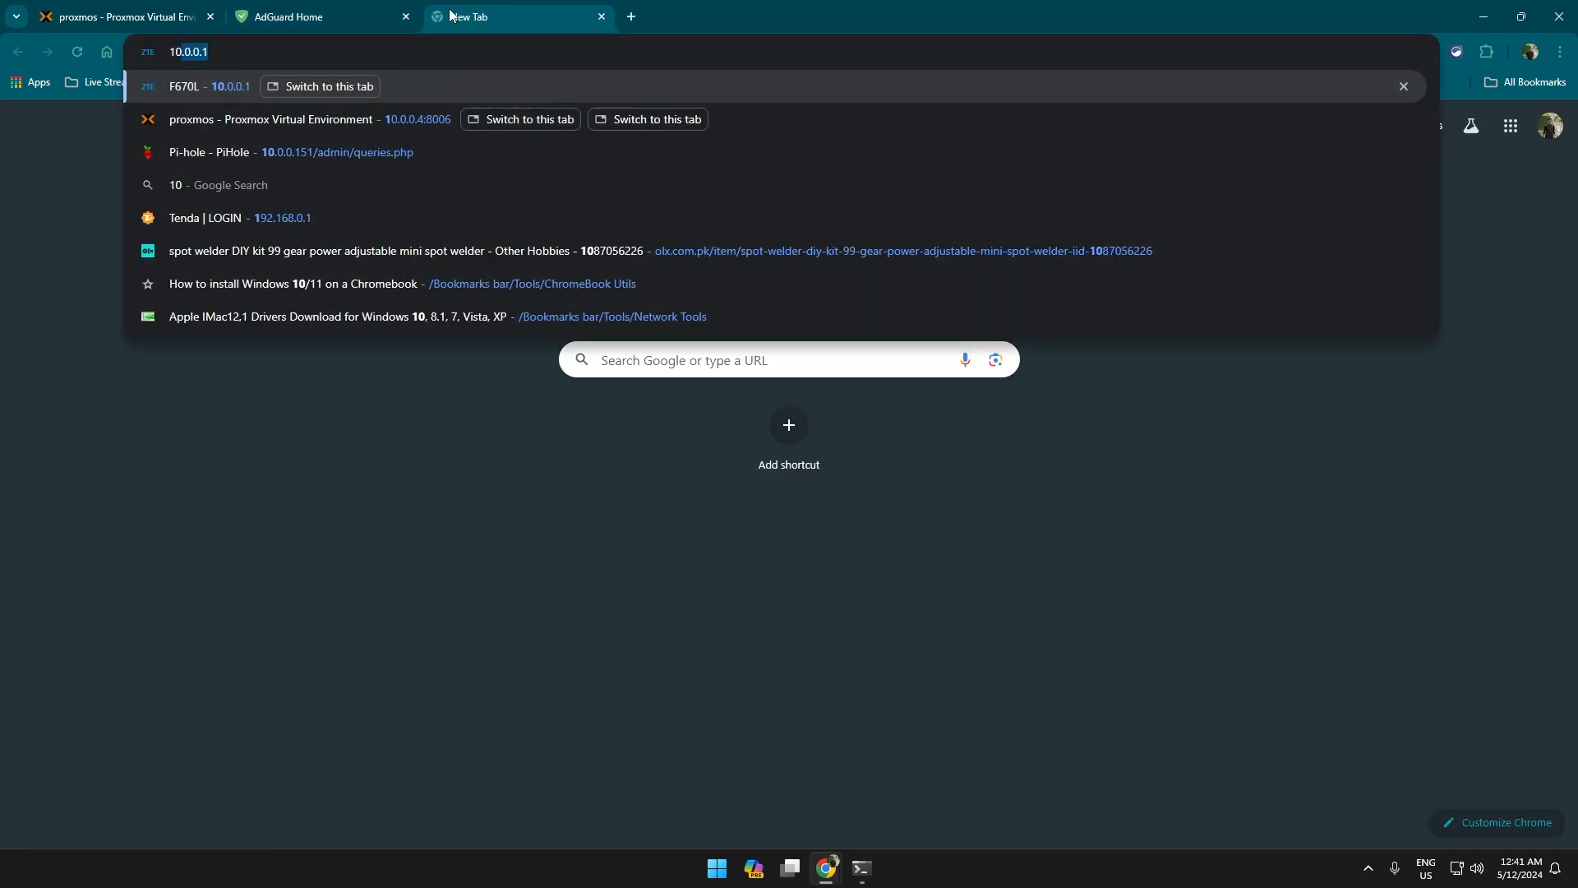
pyautogui.press('Return')
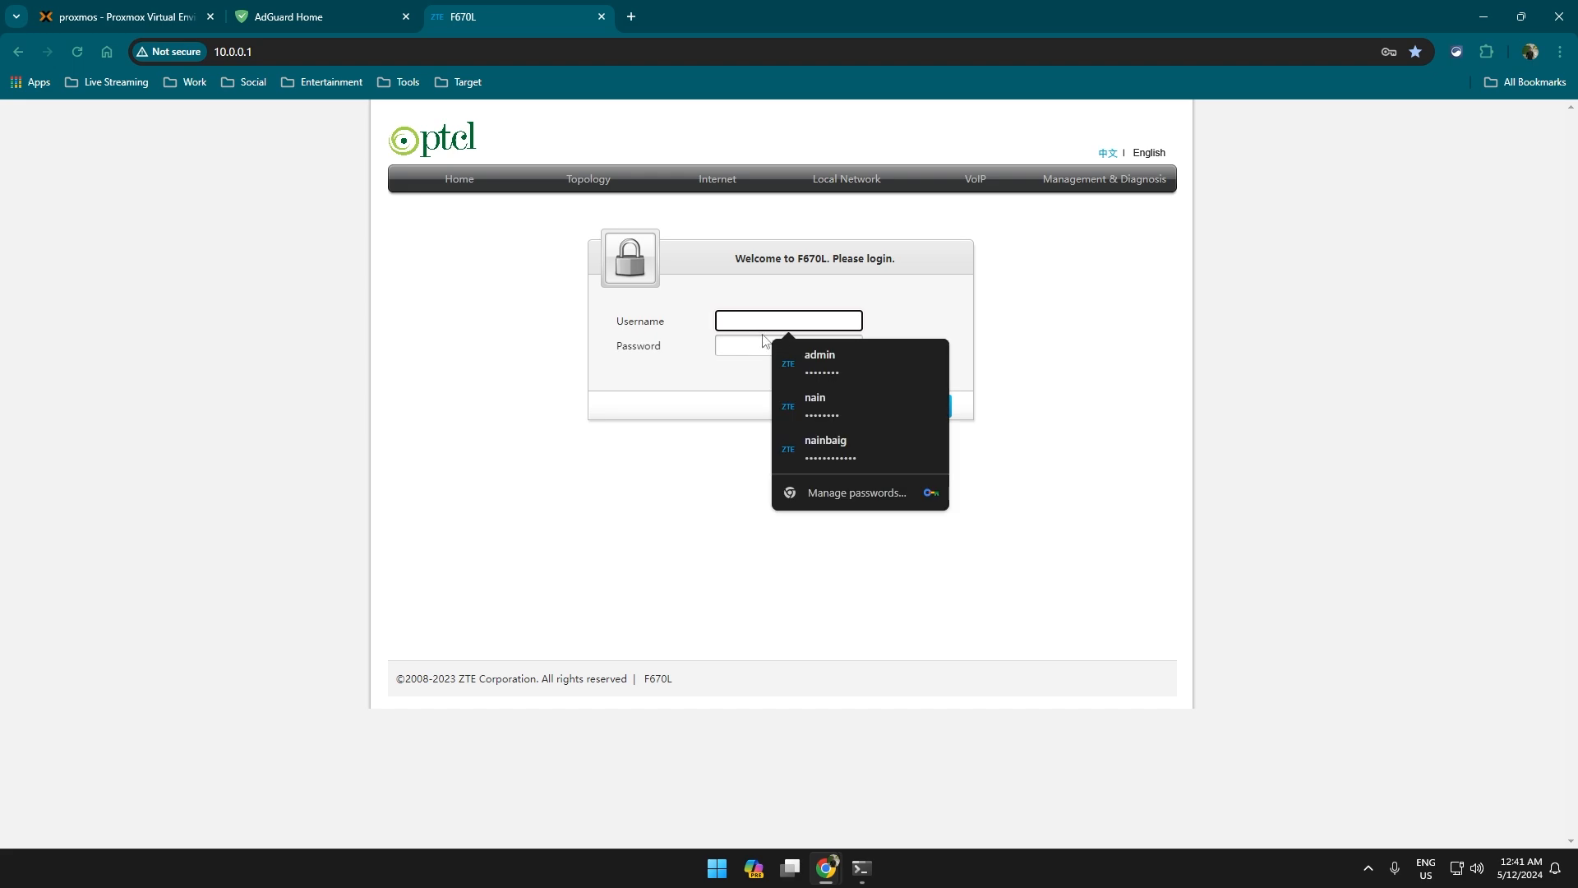
pyautogui.click(840, 368)
pyautogui.click(933, 416)
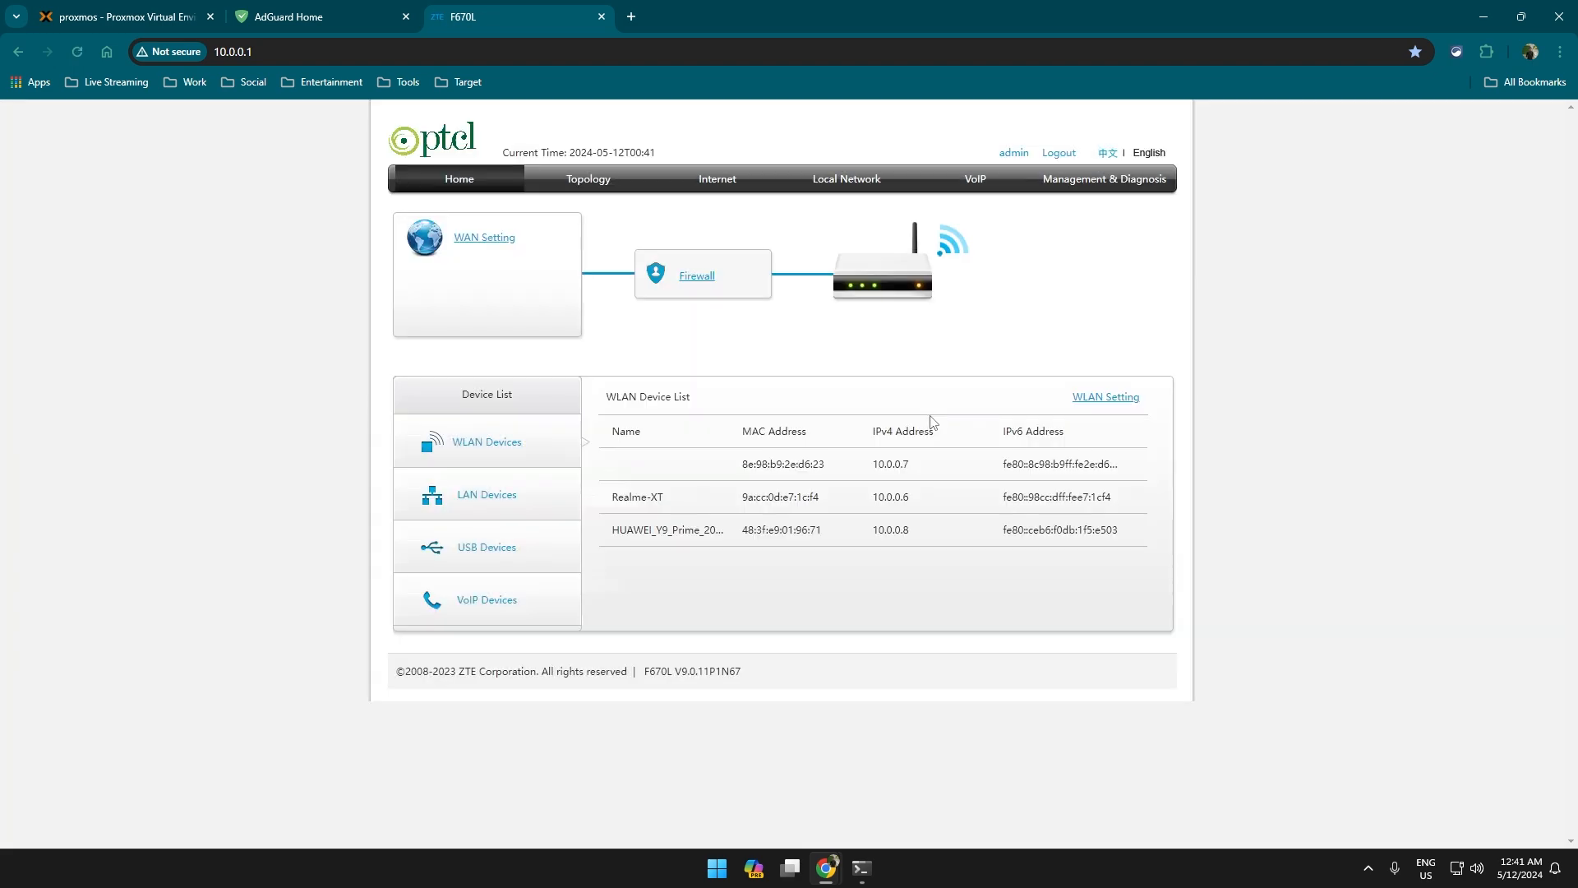
# Go to Local Network > LAN and expand DHCP Server, showing Primary DNS 10.0.0.150.
pyautogui.click(730, 183)
pyautogui.click(846, 181)
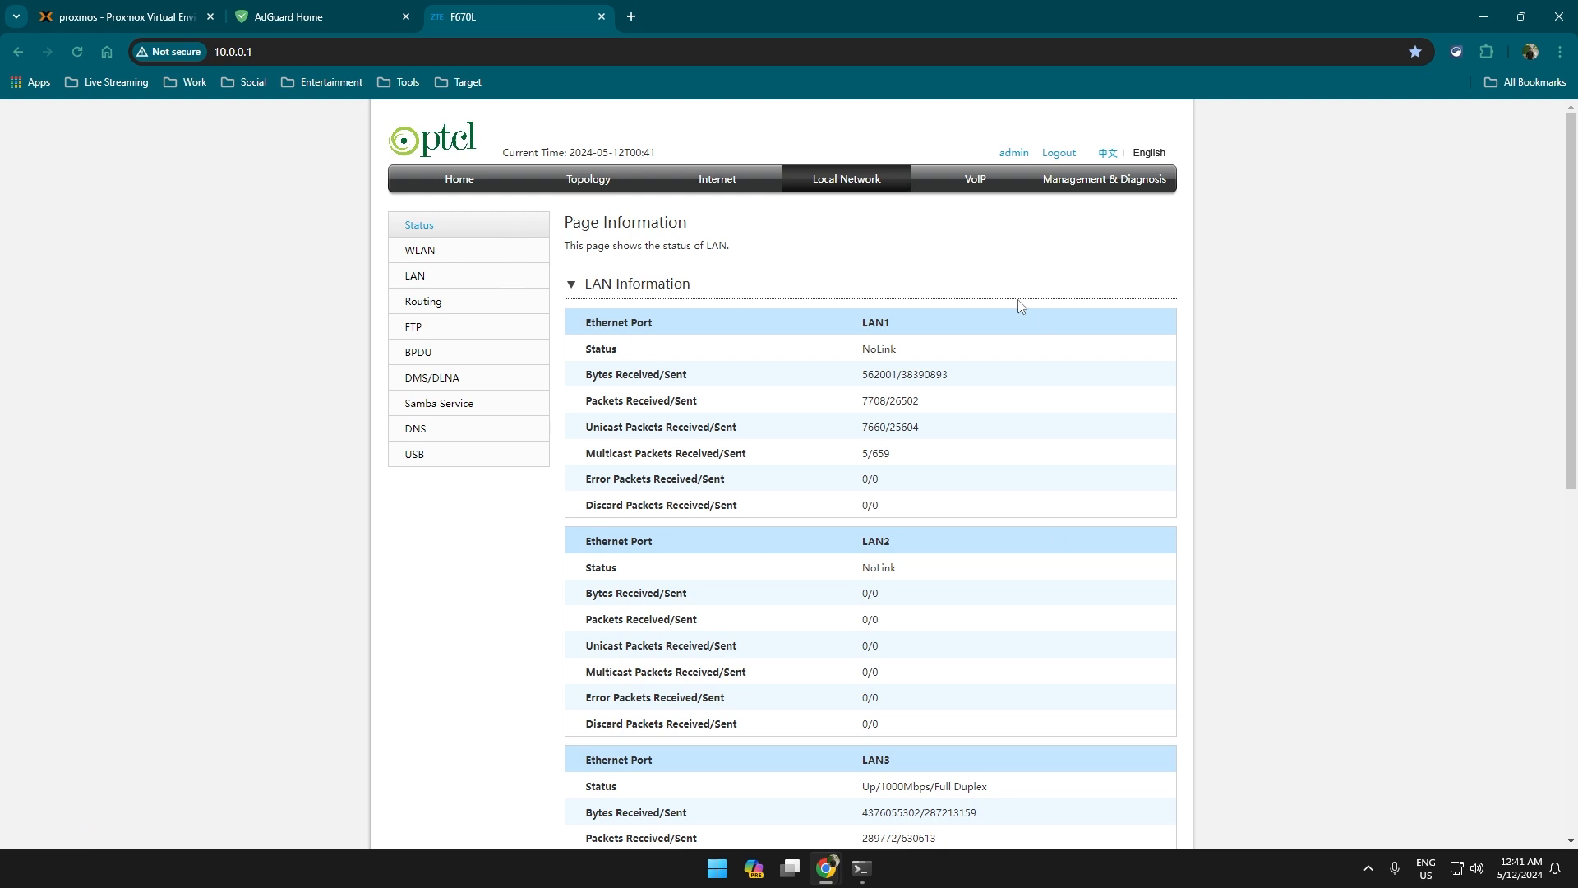
pyautogui.click(511, 280)
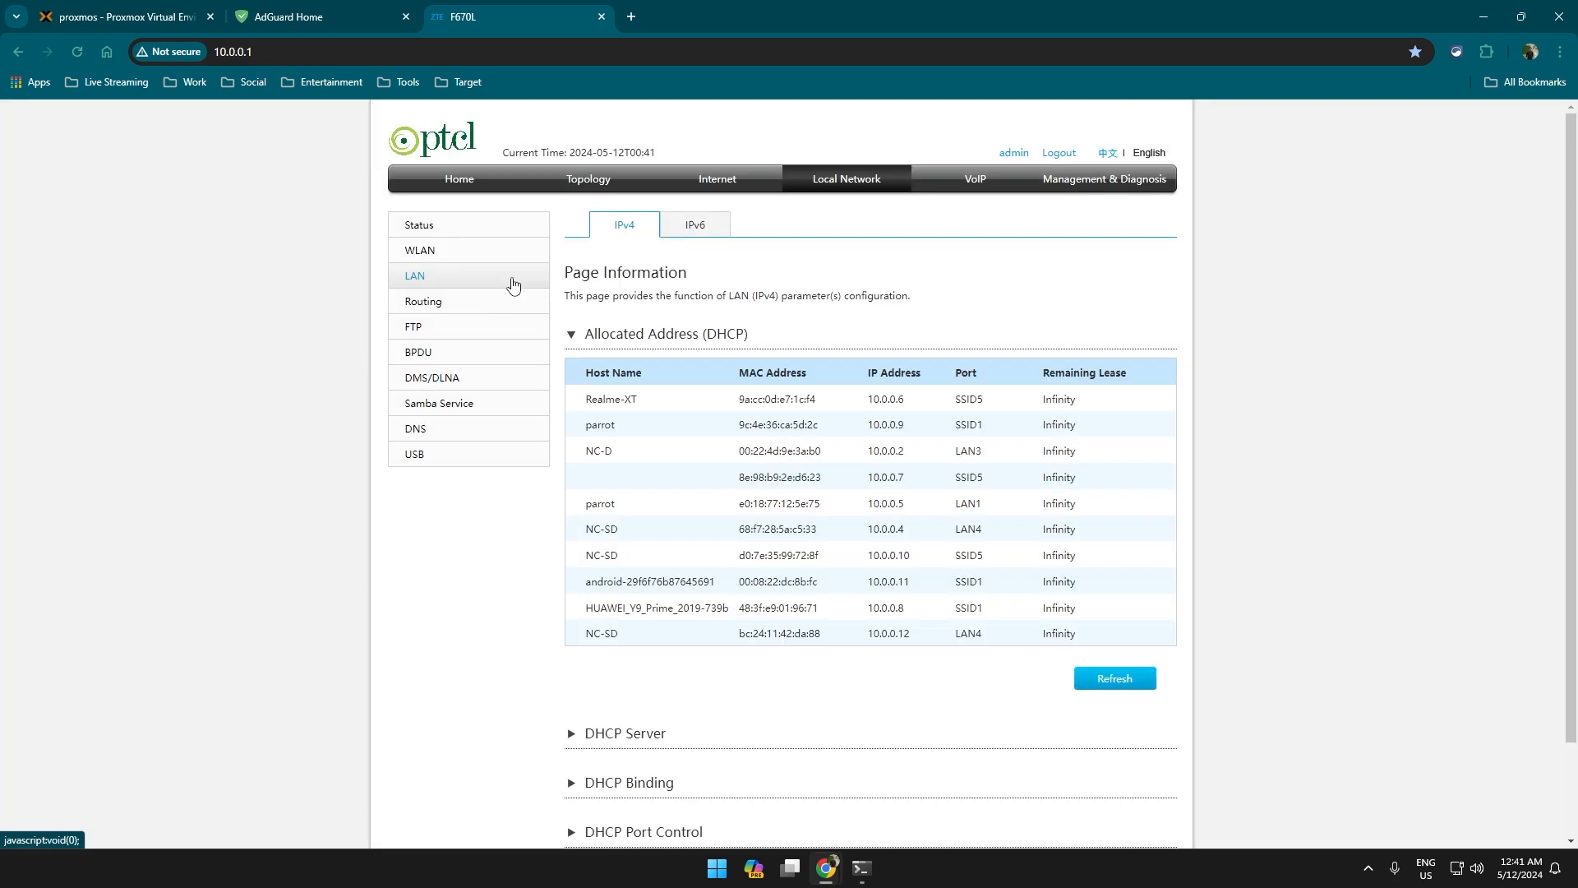
pyautogui.scroll(-1, 633, 371)
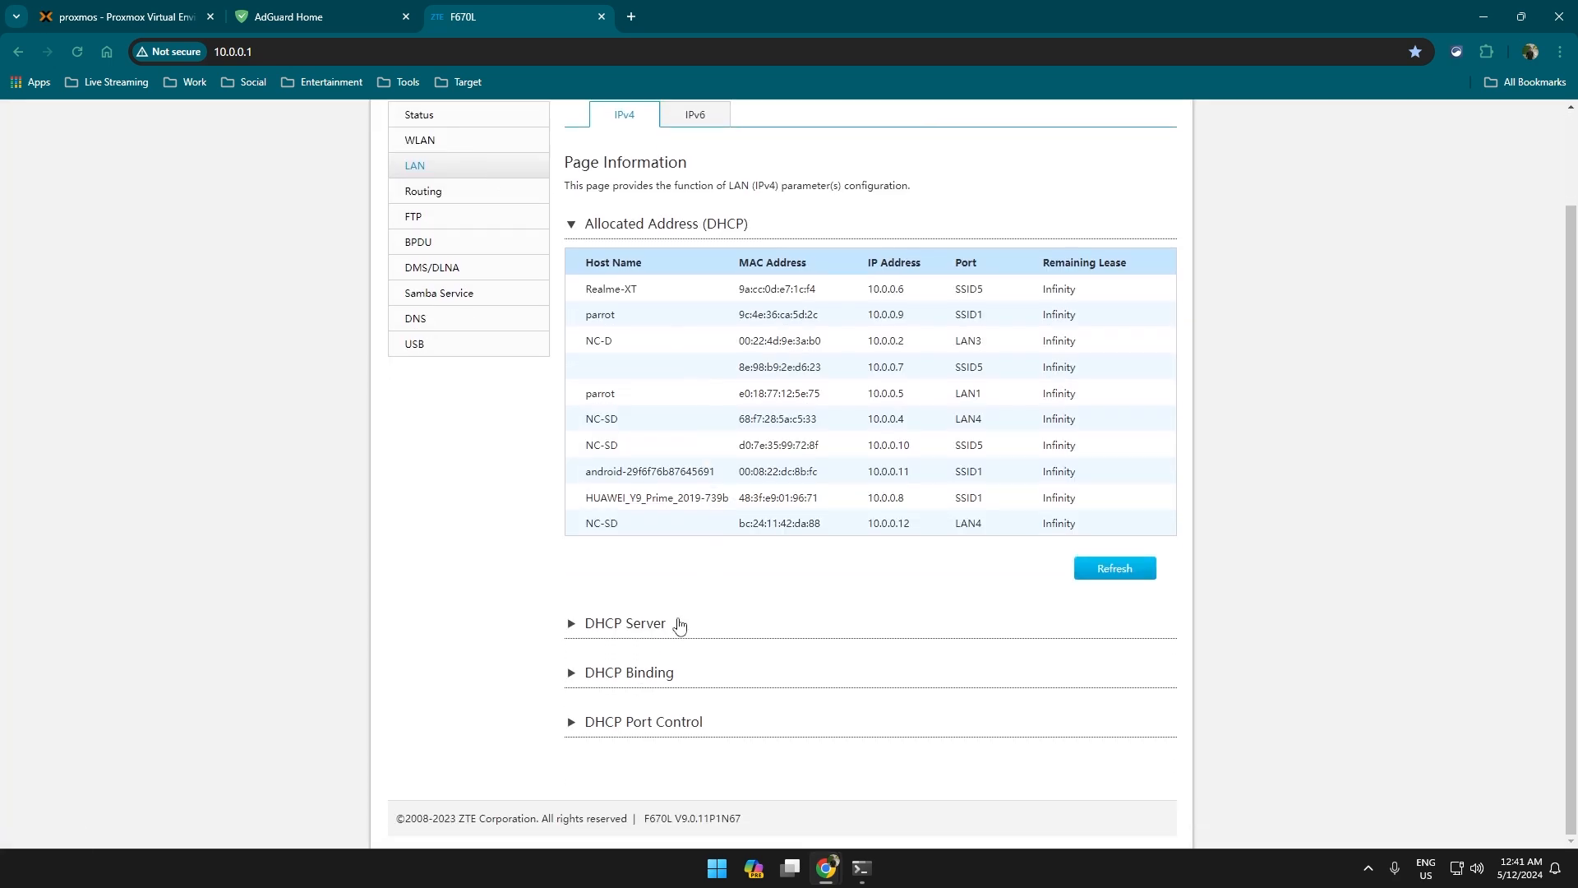
pyautogui.click(676, 623)
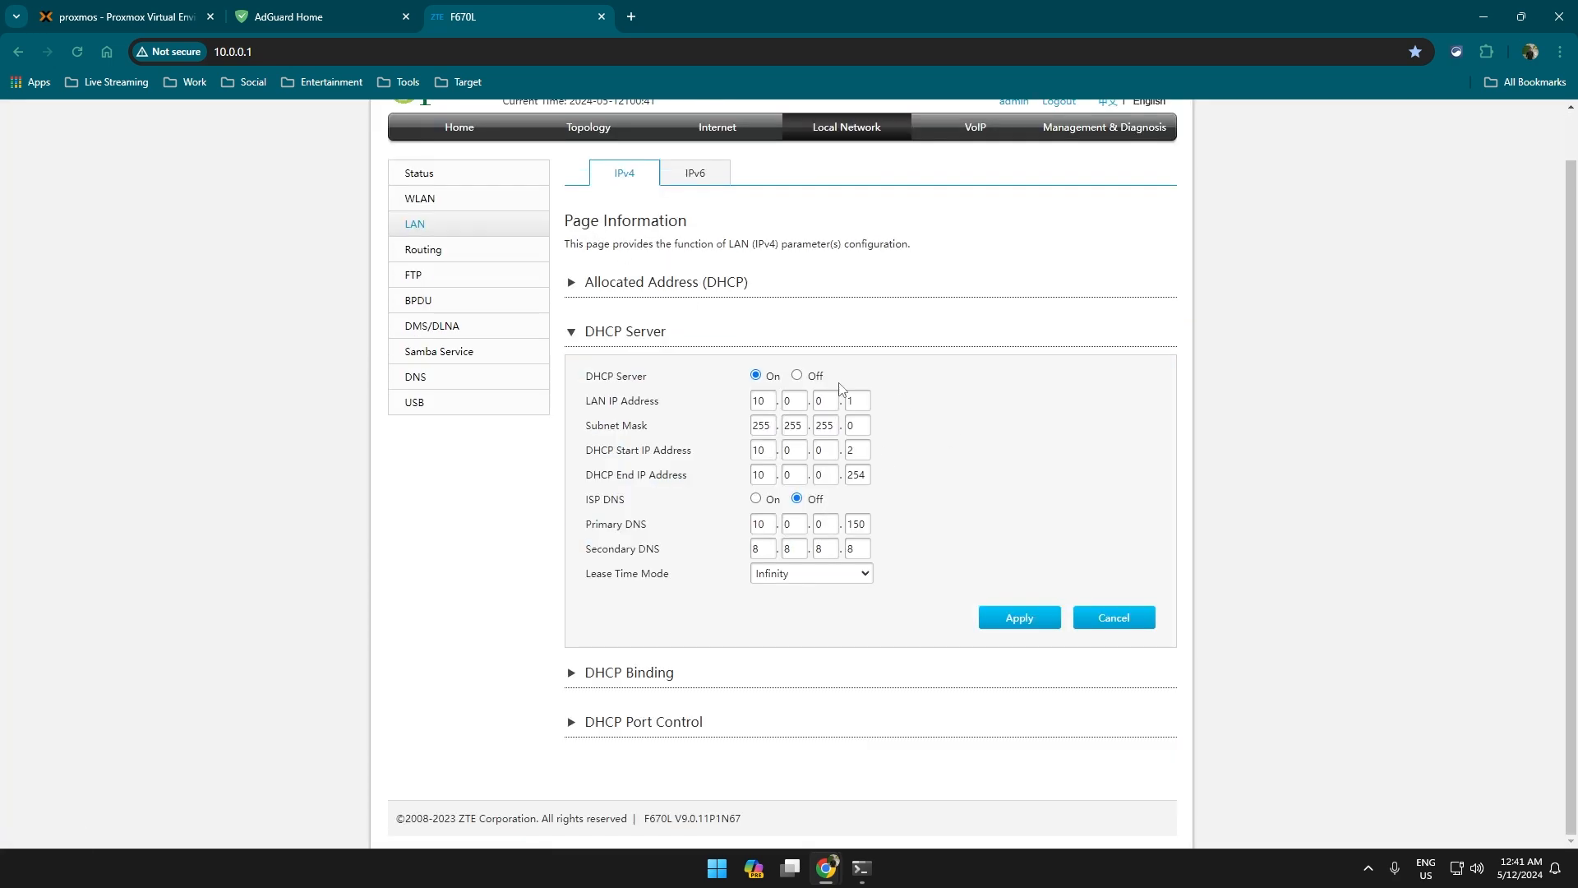
pyautogui.moveTo(579, 526); pyautogui.dragTo(875, 521)
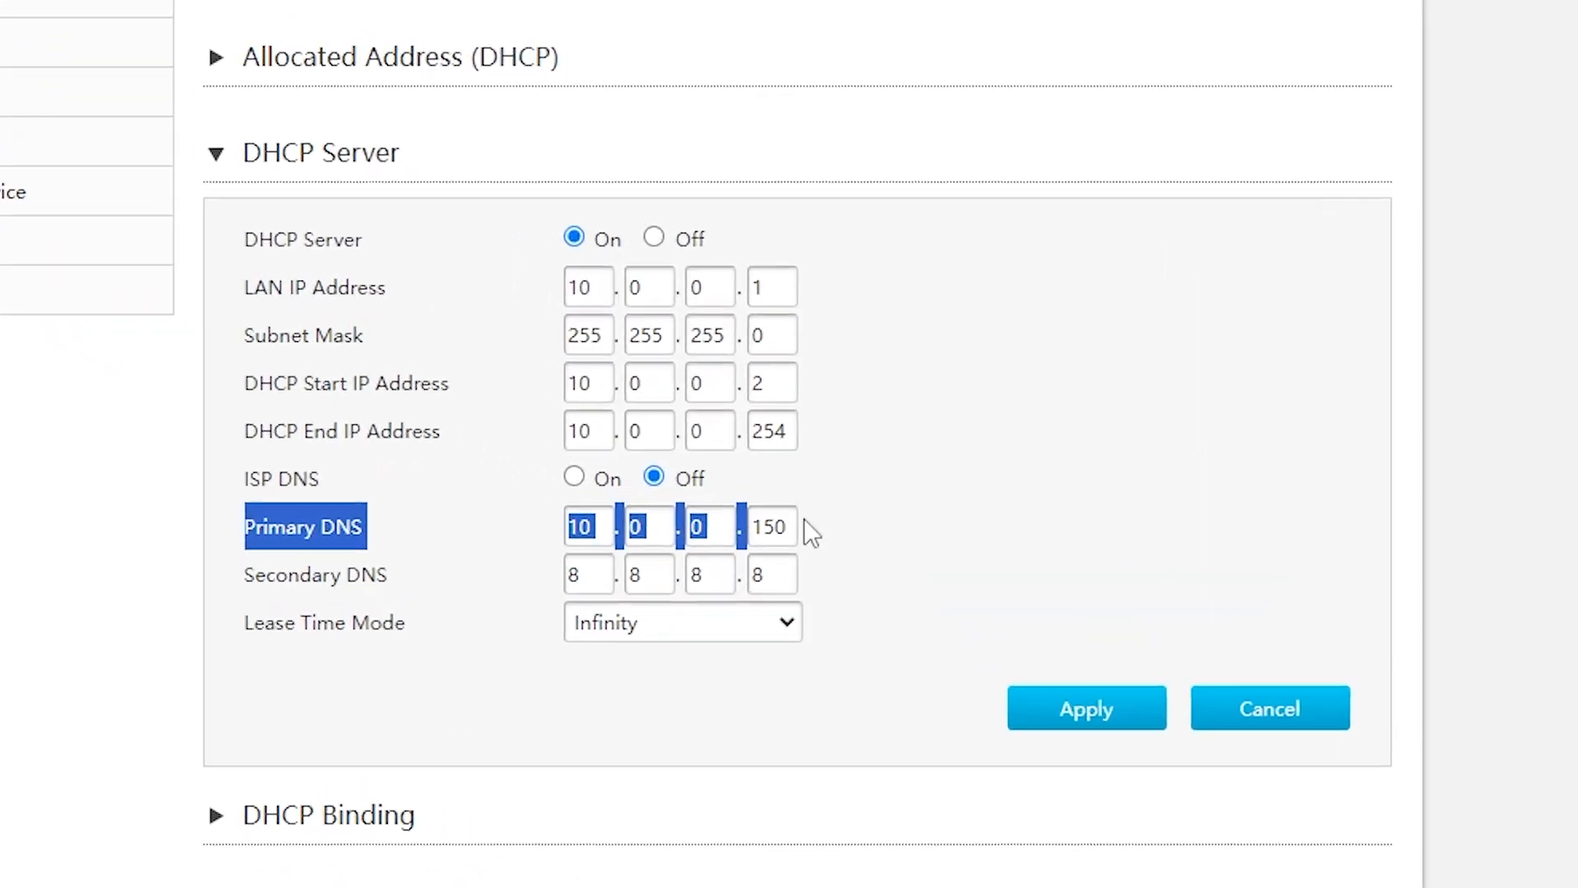
# Change the Primary DNS last octet to 161 and empty the Secondary DNS address.
pyautogui.click(890, 521)
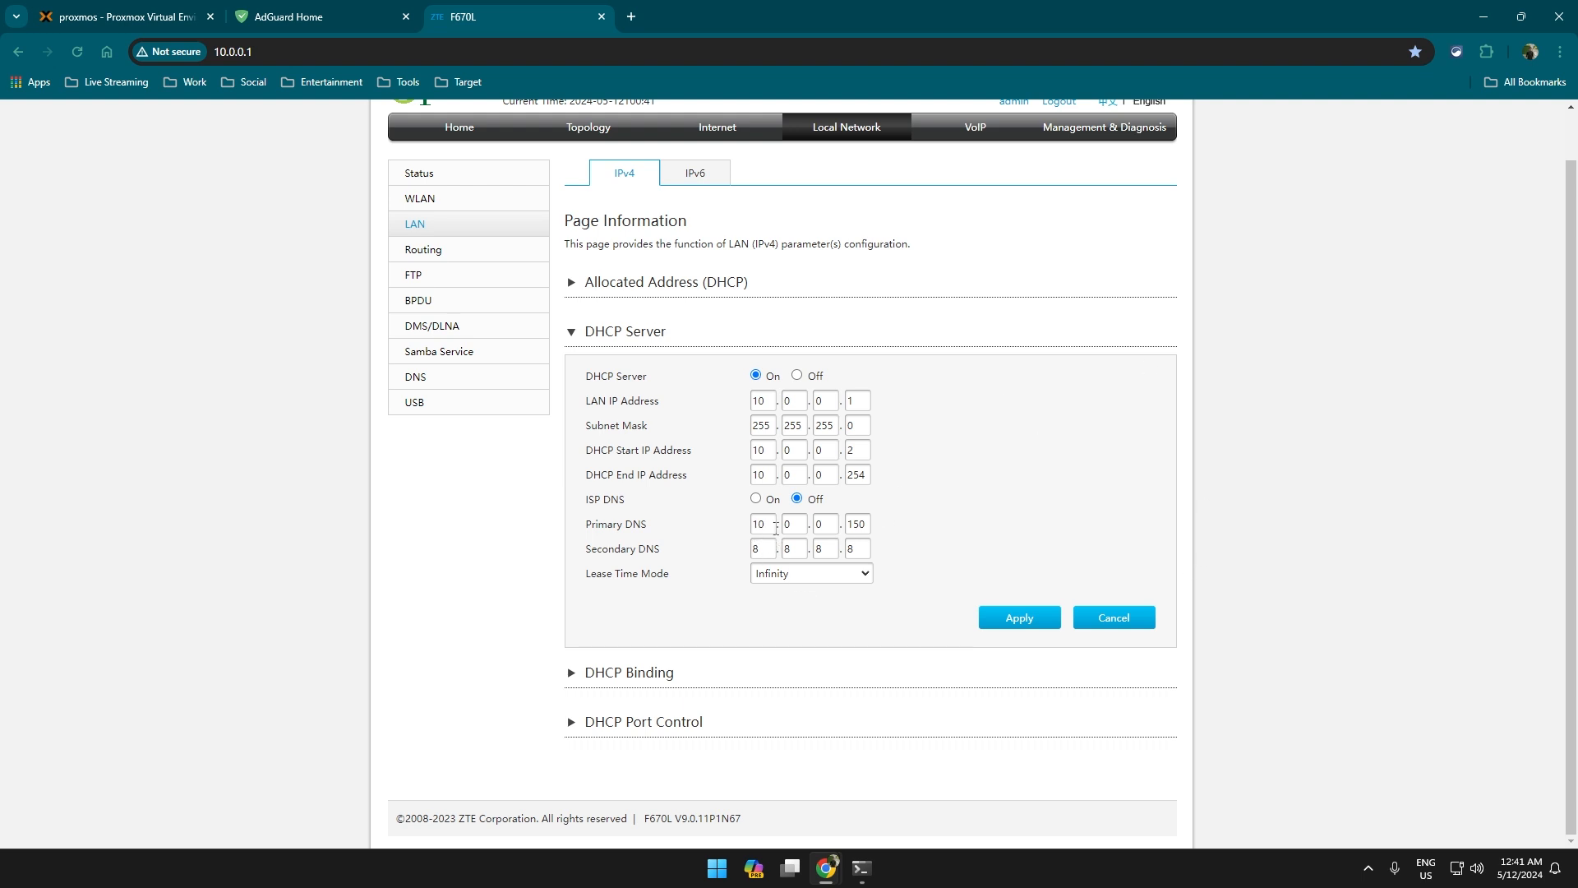
pyautogui.moveTo(776, 529); pyautogui.dragTo(865, 527)
pyautogui.click(867, 526)
pyautogui.click(855, 553)
pyautogui.press('BackSpace')
pyautogui.press('BackSpace')
pyautogui.press('BackSpace')
pyautogui.press('BackSpace')
pyautogui.press('BackSpace')
pyautogui.click(1018, 619)
# Enter 10.0.0.161 as the Secondary DNS and apply the DHCP settings.
pyautogui.click(765, 548)
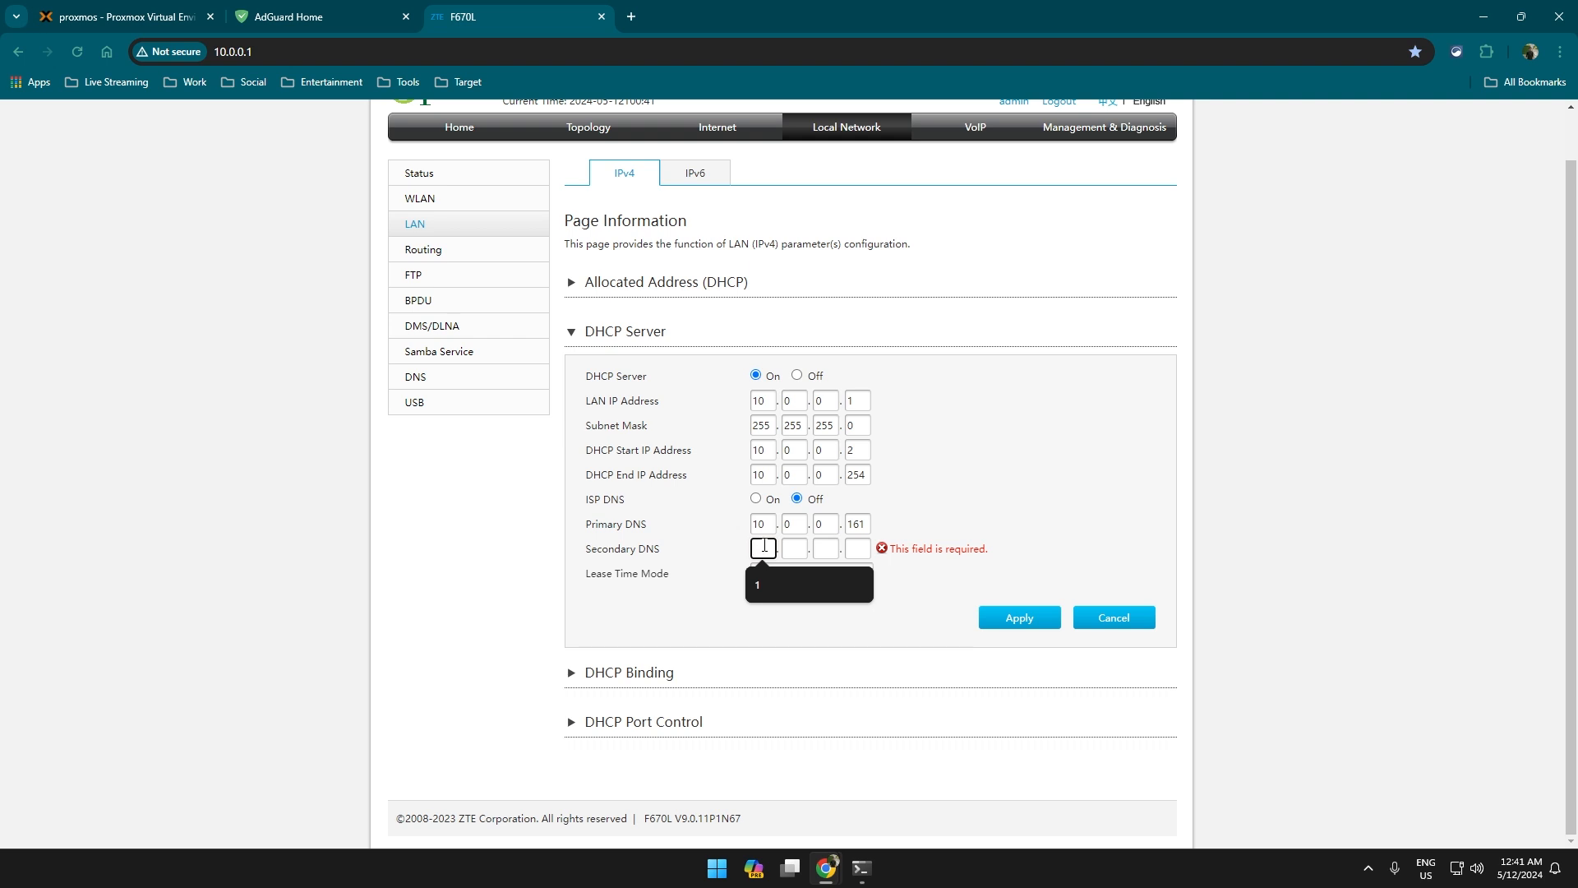
pyautogui.moveTo(935, 557); pyautogui.dragTo(957, 556)
pyautogui.click(794, 549)
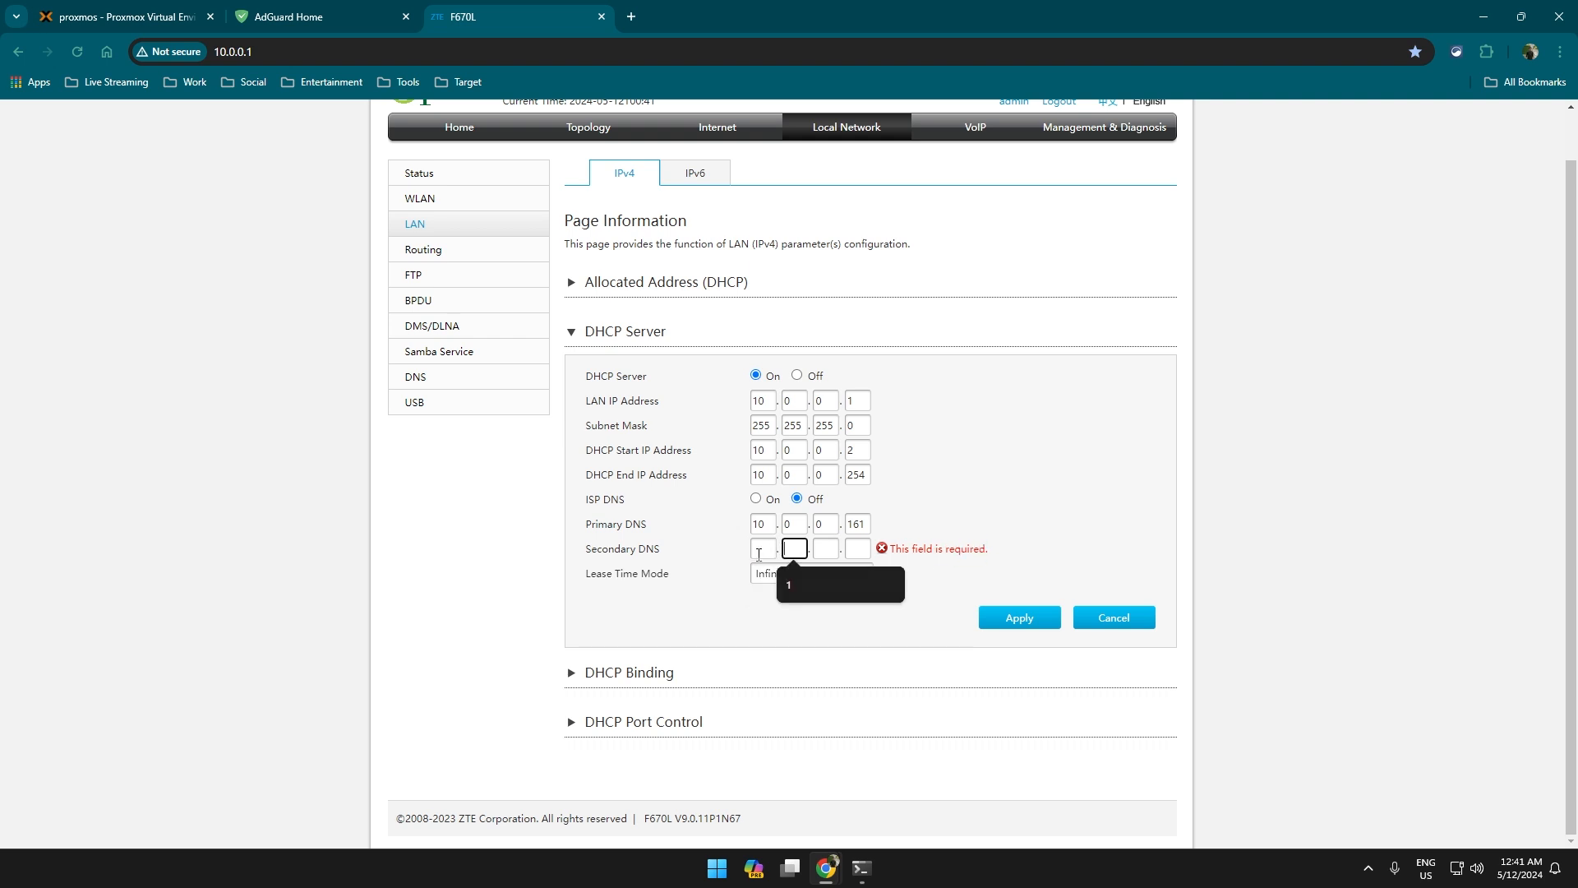
pyautogui.click(759, 525)
pyautogui.click(763, 548)
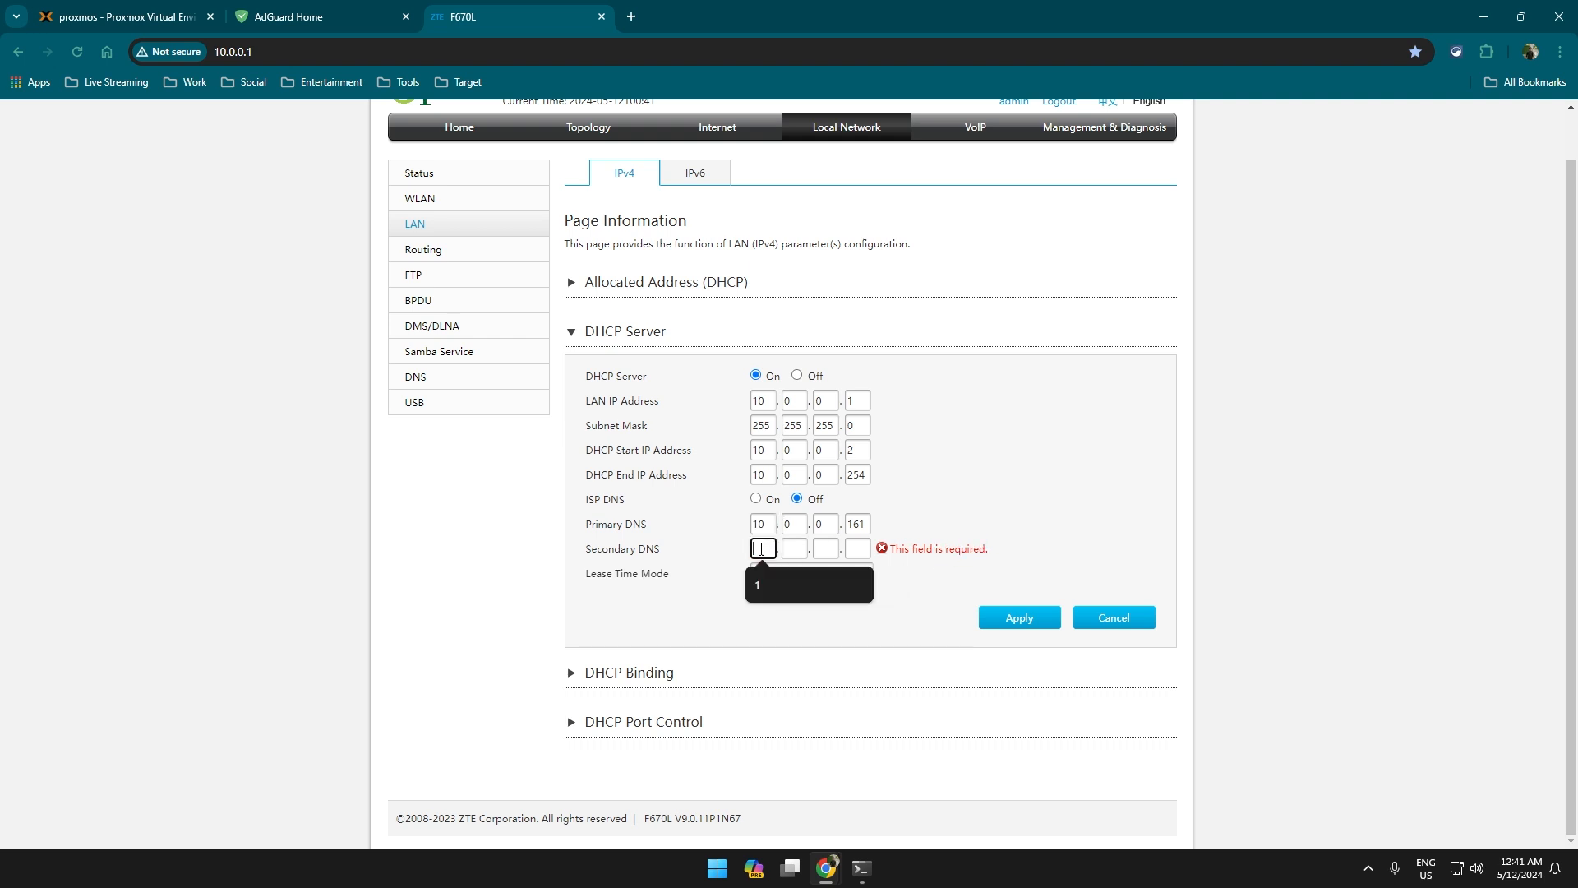
pyautogui.write('10.0.0.161')
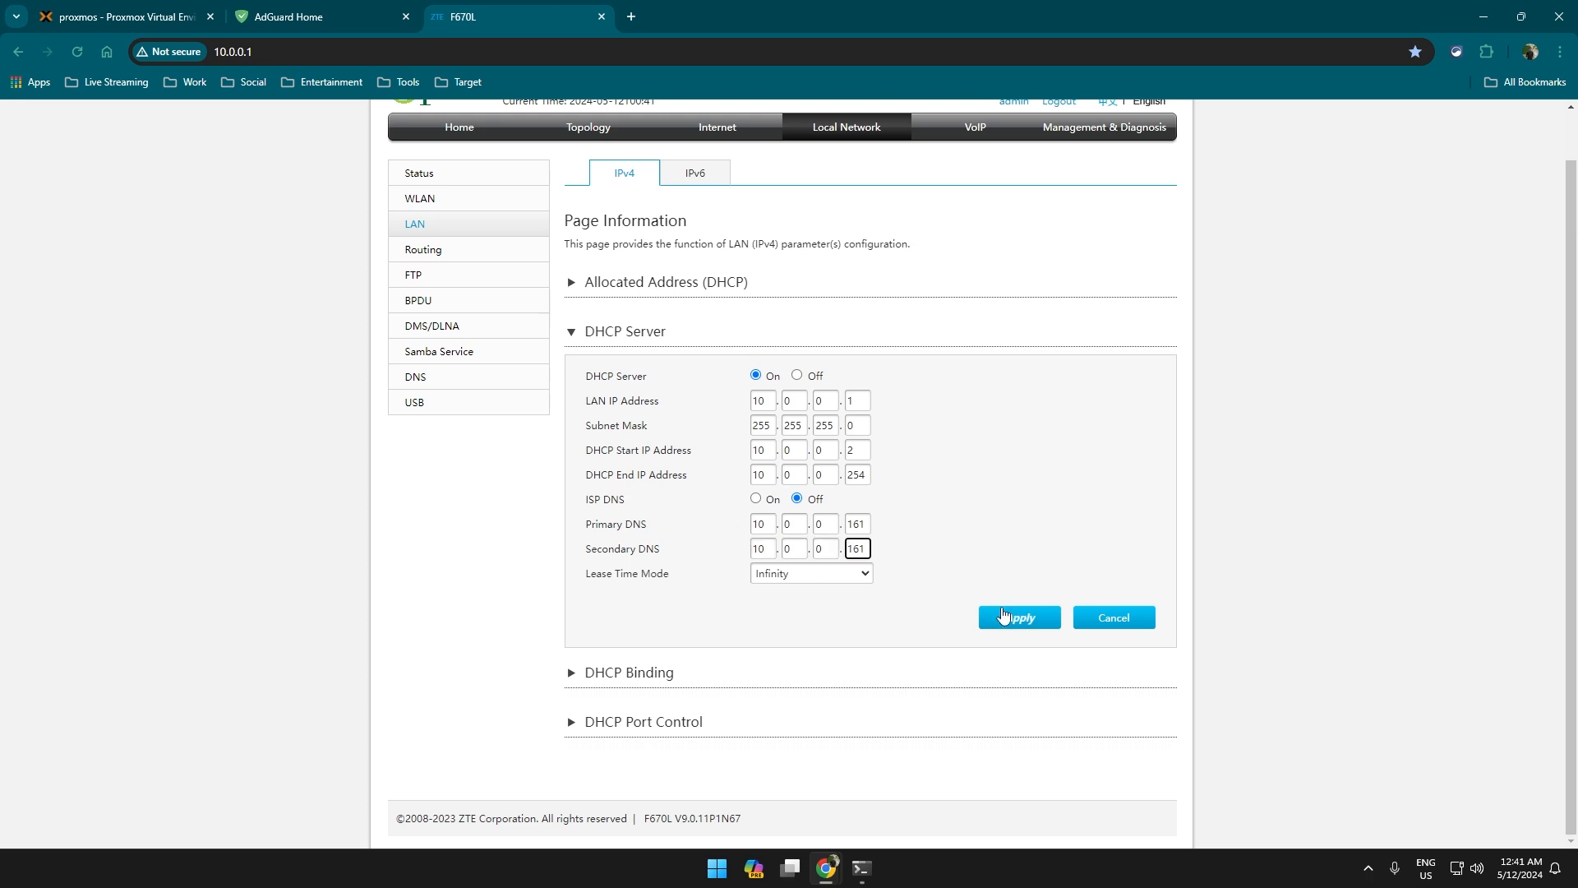
pyautogui.click(1006, 615)
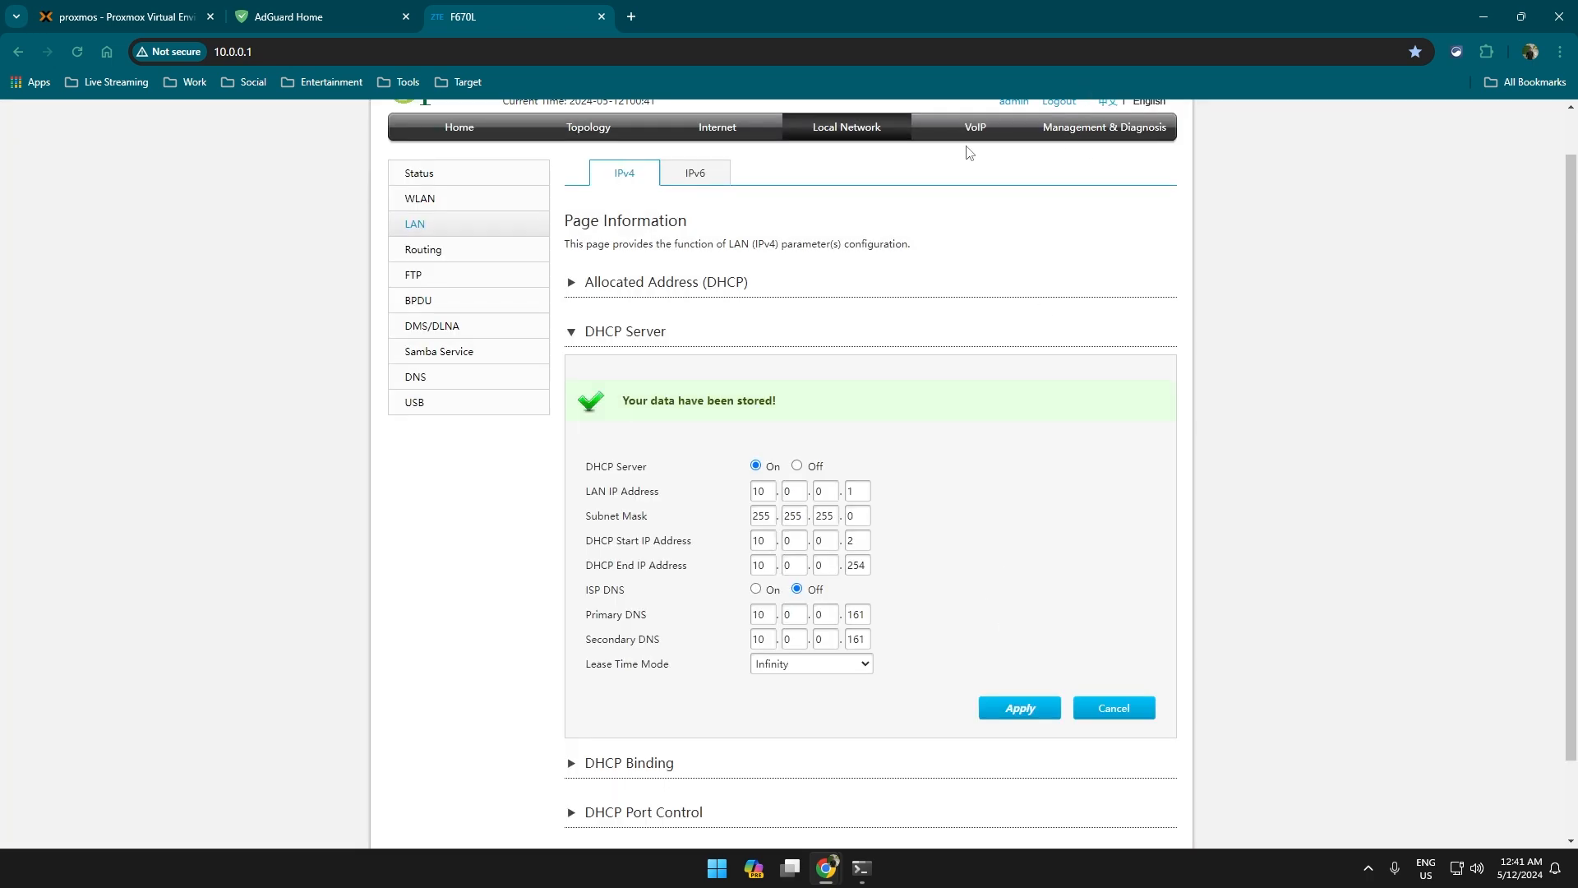
# Browse the router's Management & Diagnosis pages to reach System Management.
pyautogui.click(1077, 129)
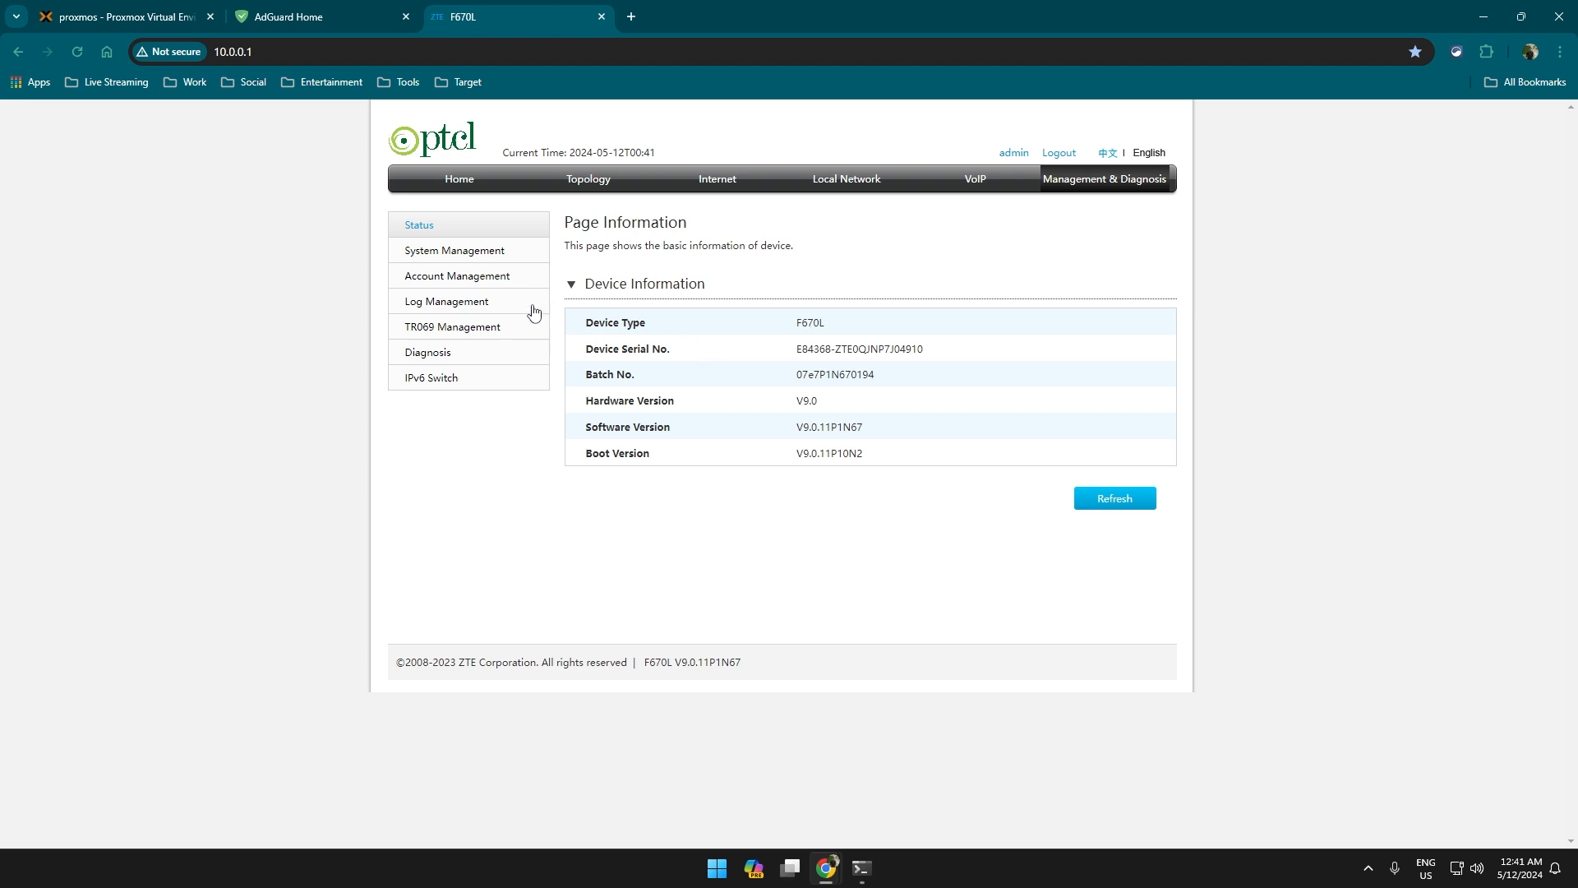
pyautogui.click(471, 280)
pyautogui.click(489, 352)
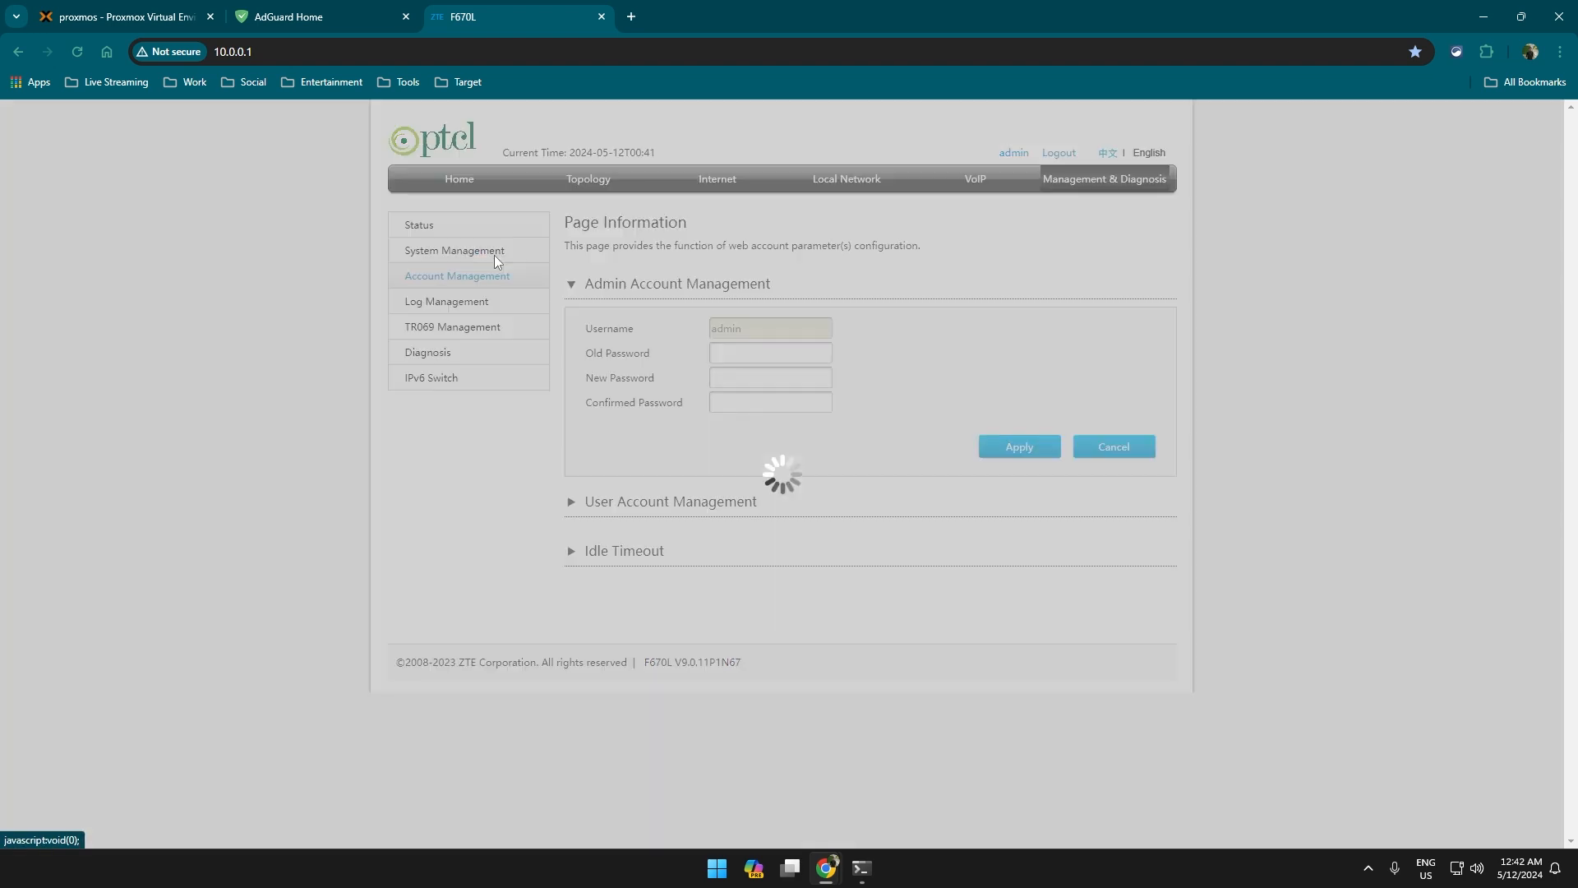
pyautogui.click(512, 307)
pyautogui.click(513, 349)
pyautogui.click(513, 331)
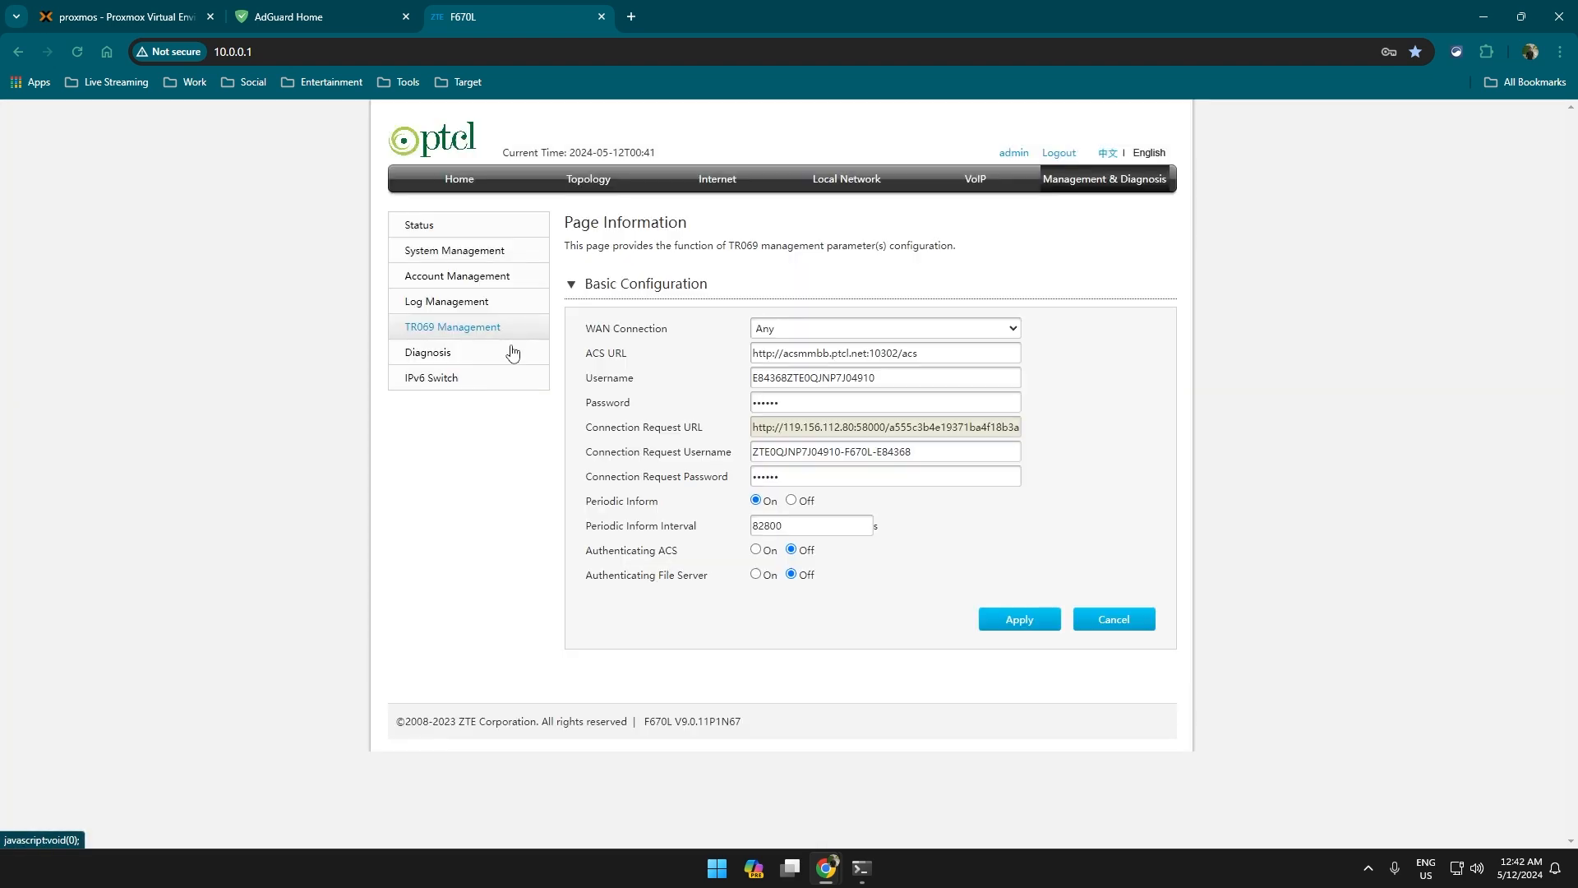
pyautogui.click(505, 279)
pyautogui.click(504, 253)
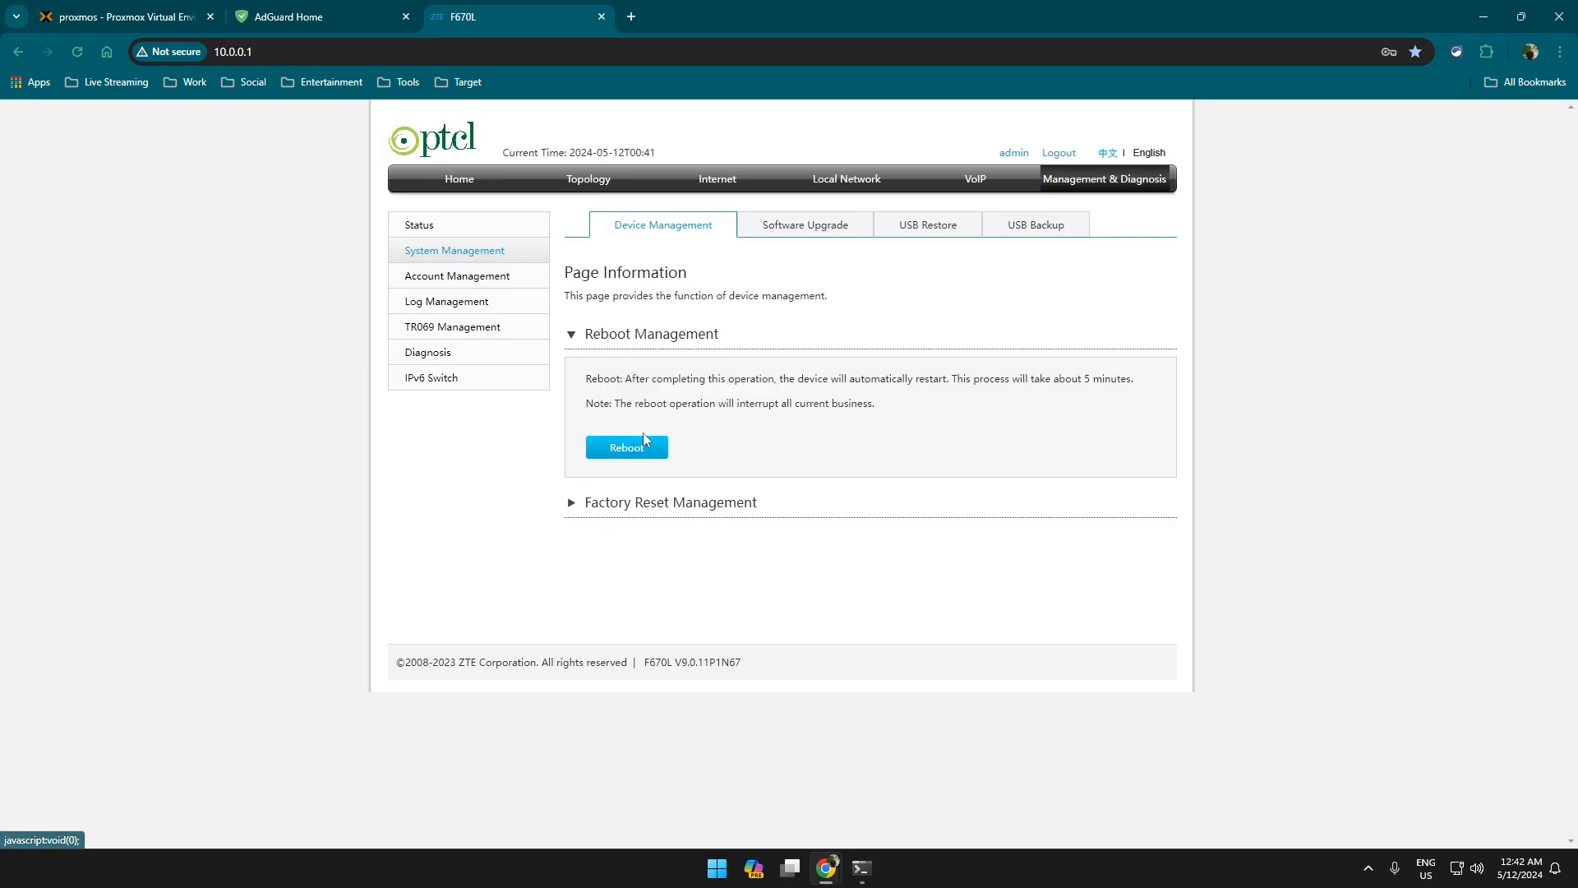
# Refresh the AdGuard statistics, then reboot the router and confirm the restart.
pyautogui.click(328, 10)
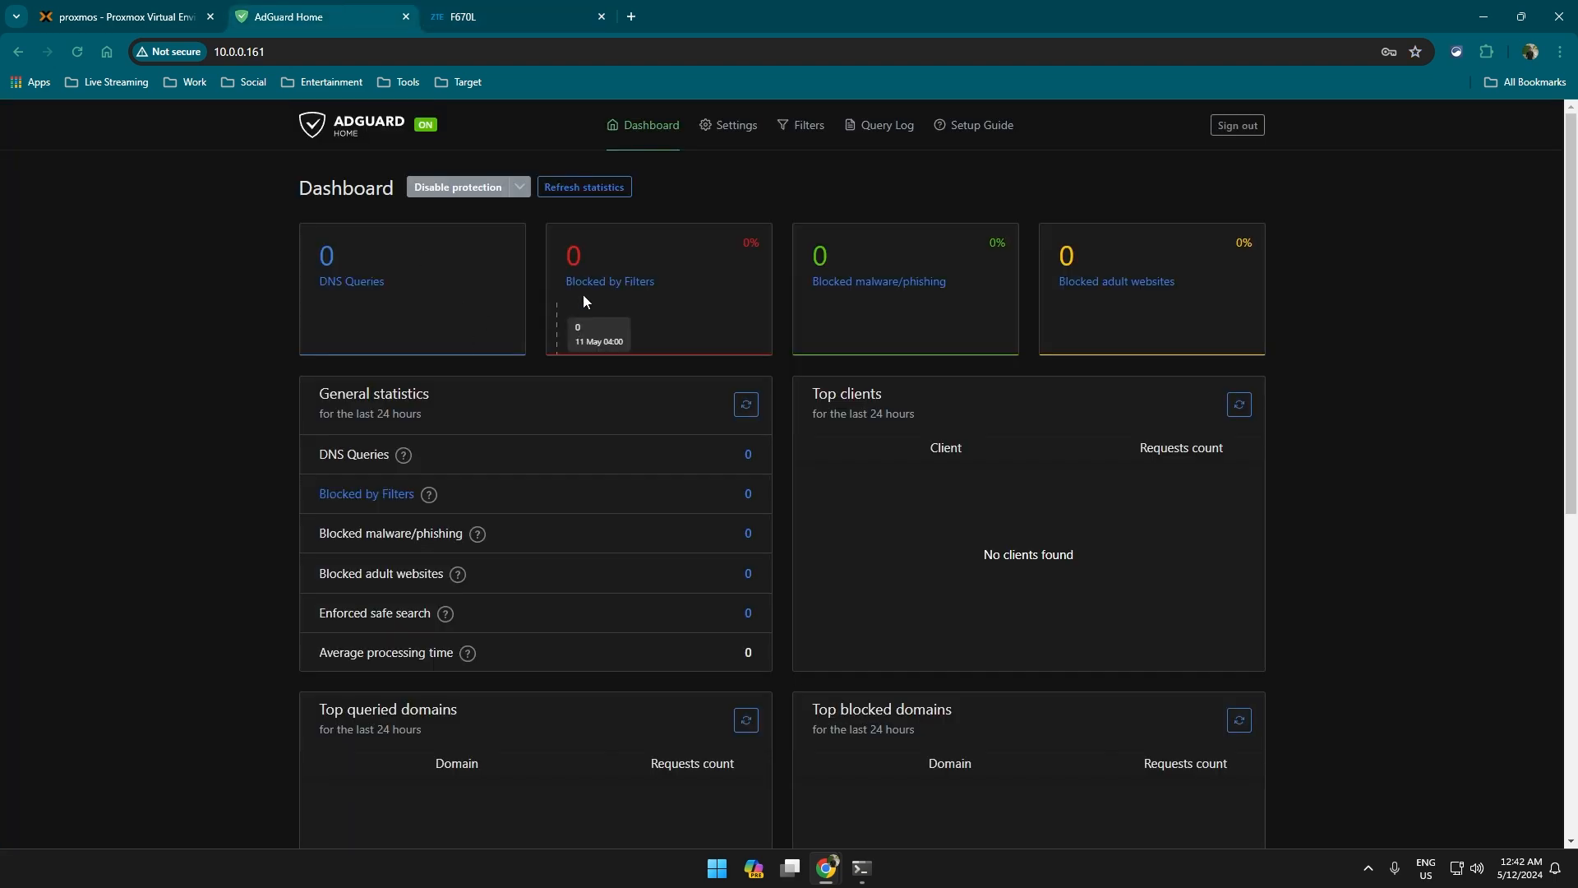
pyautogui.click(593, 187)
pyautogui.click(544, 10)
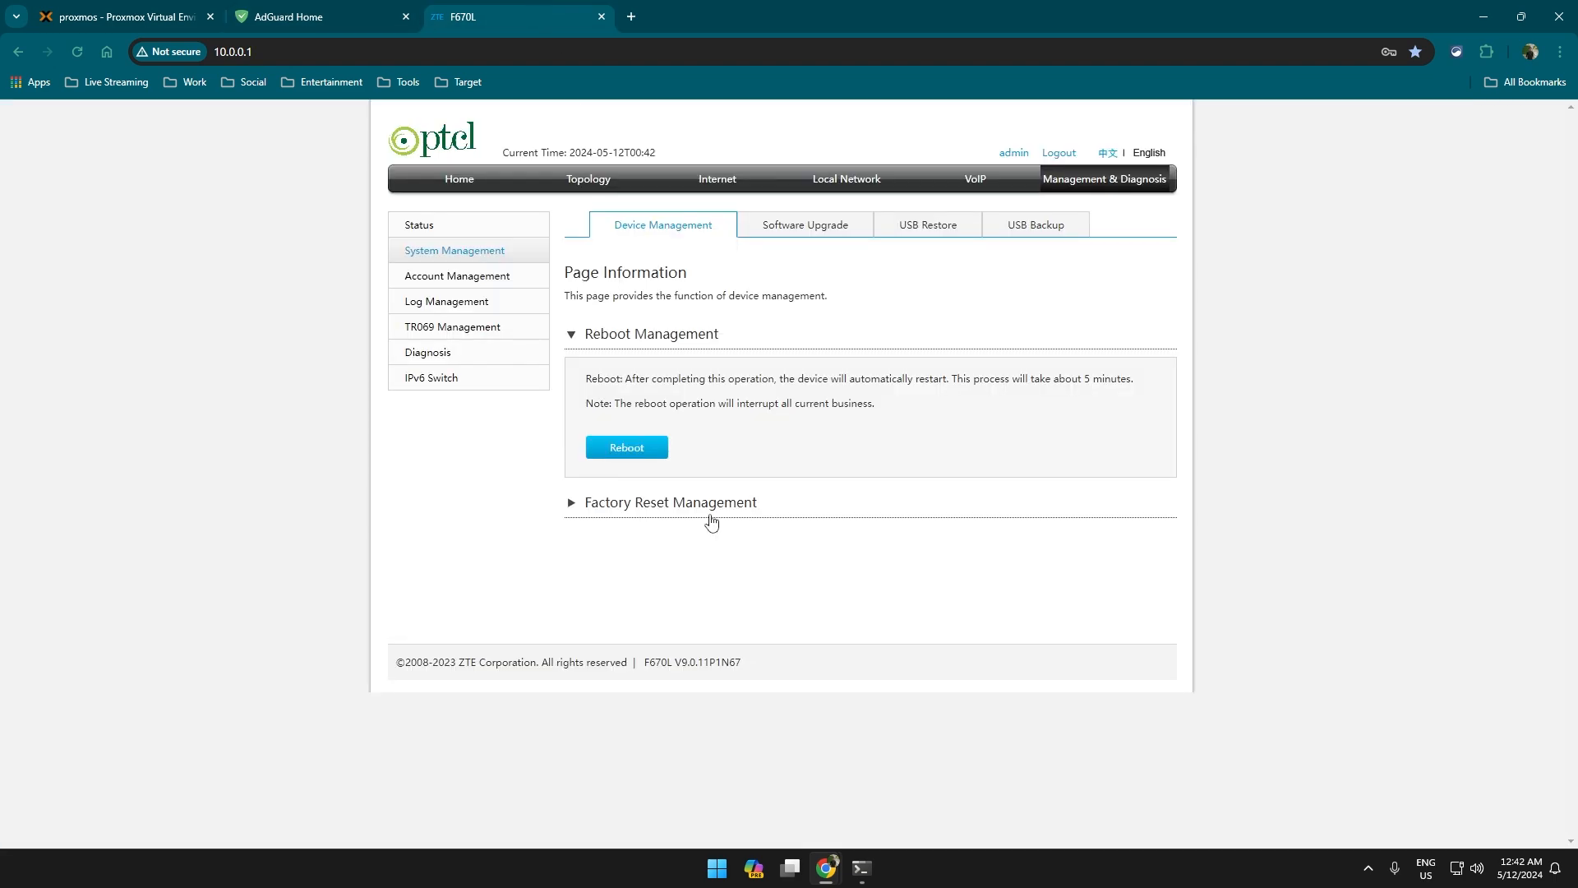
pyautogui.click(631, 452)
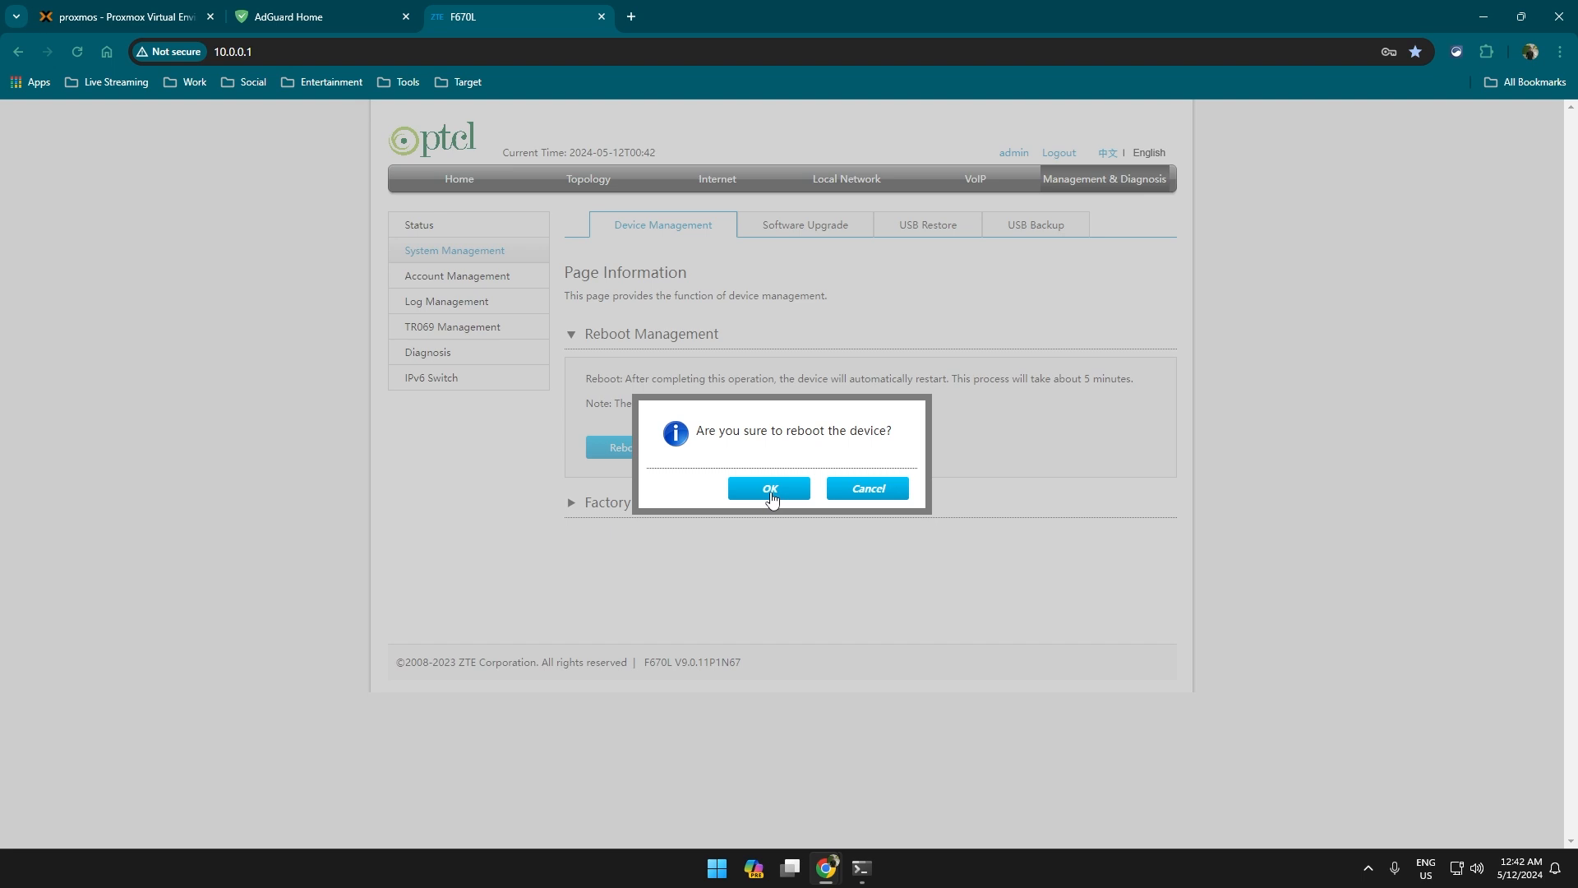
pyautogui.click(766, 494)
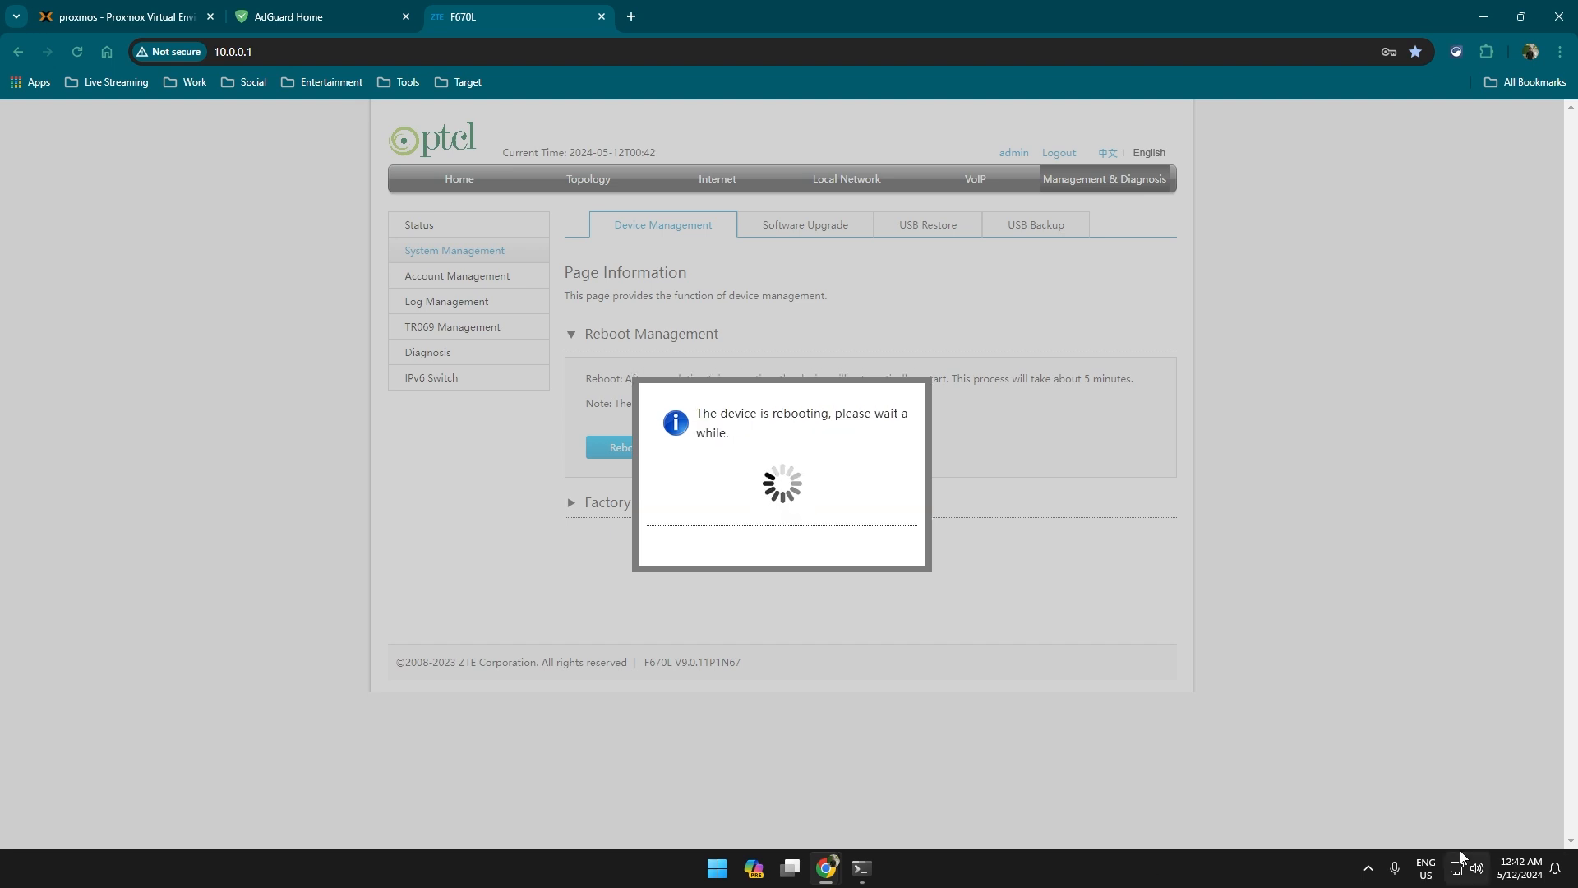
# Connect the computer to the repeater Wi-Fi network.
pyautogui.click(1353, 602)
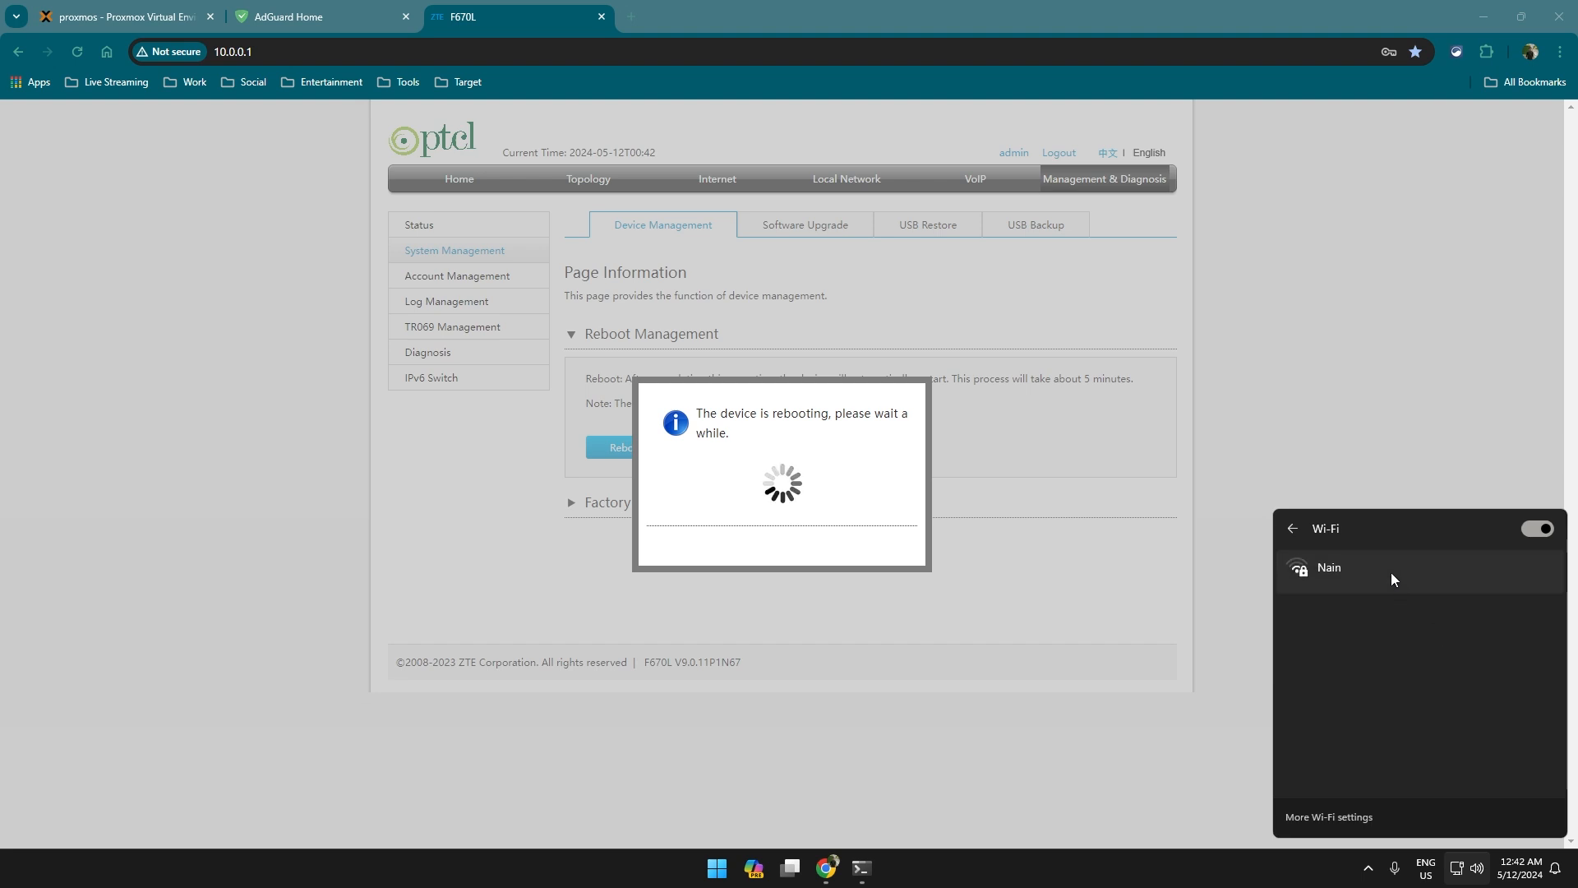
pyautogui.click(1371, 621)
pyautogui.click(1496, 686)
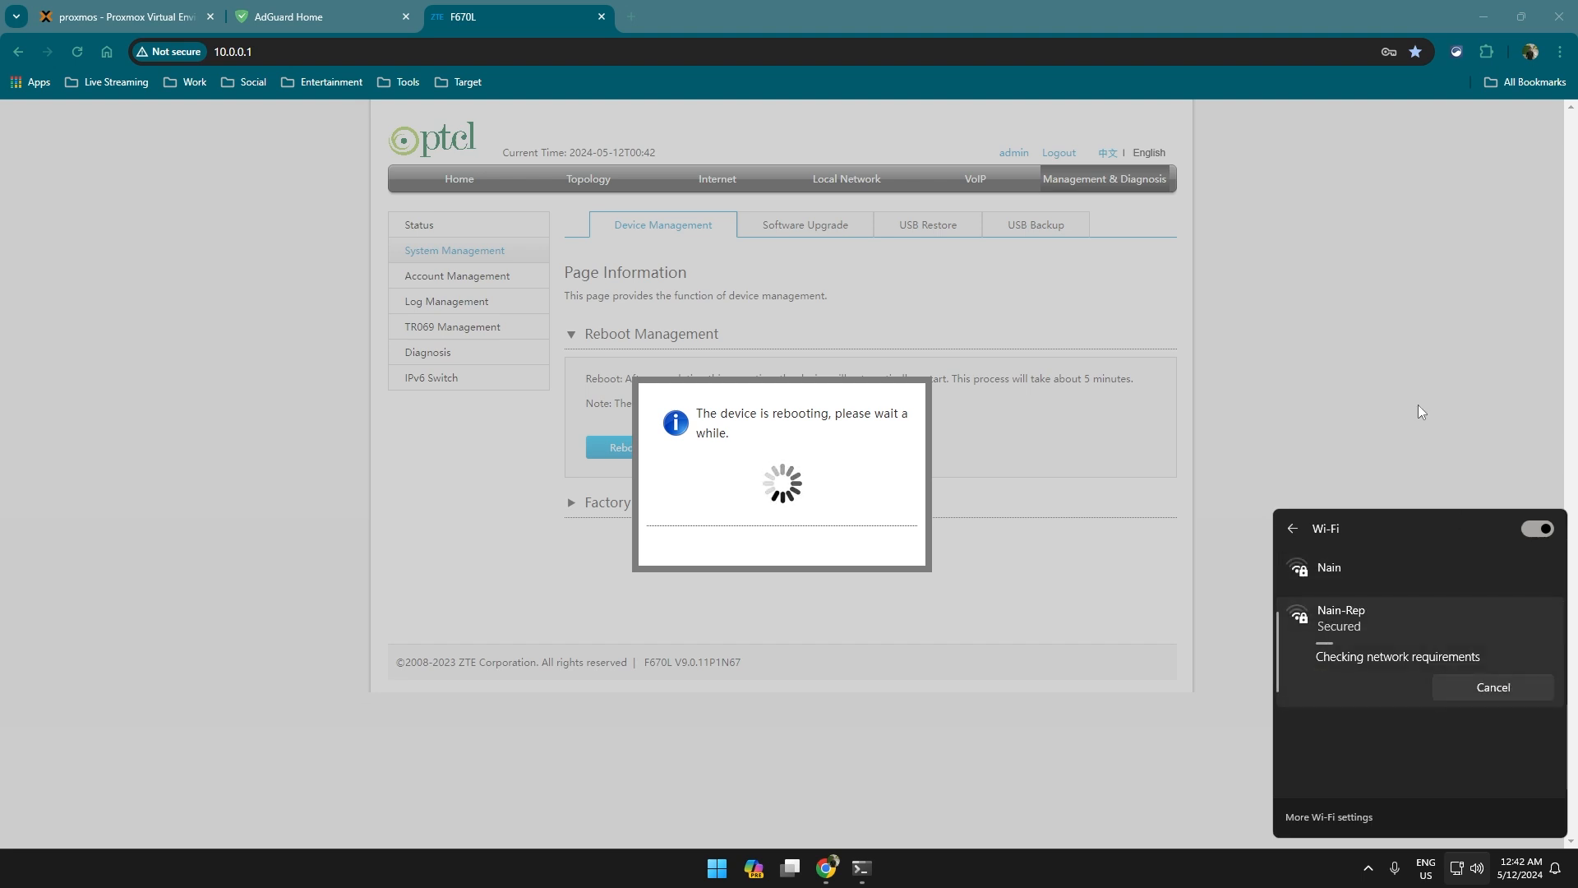
pyautogui.click(1418, 404)
pyautogui.moveTo(1432, 858)
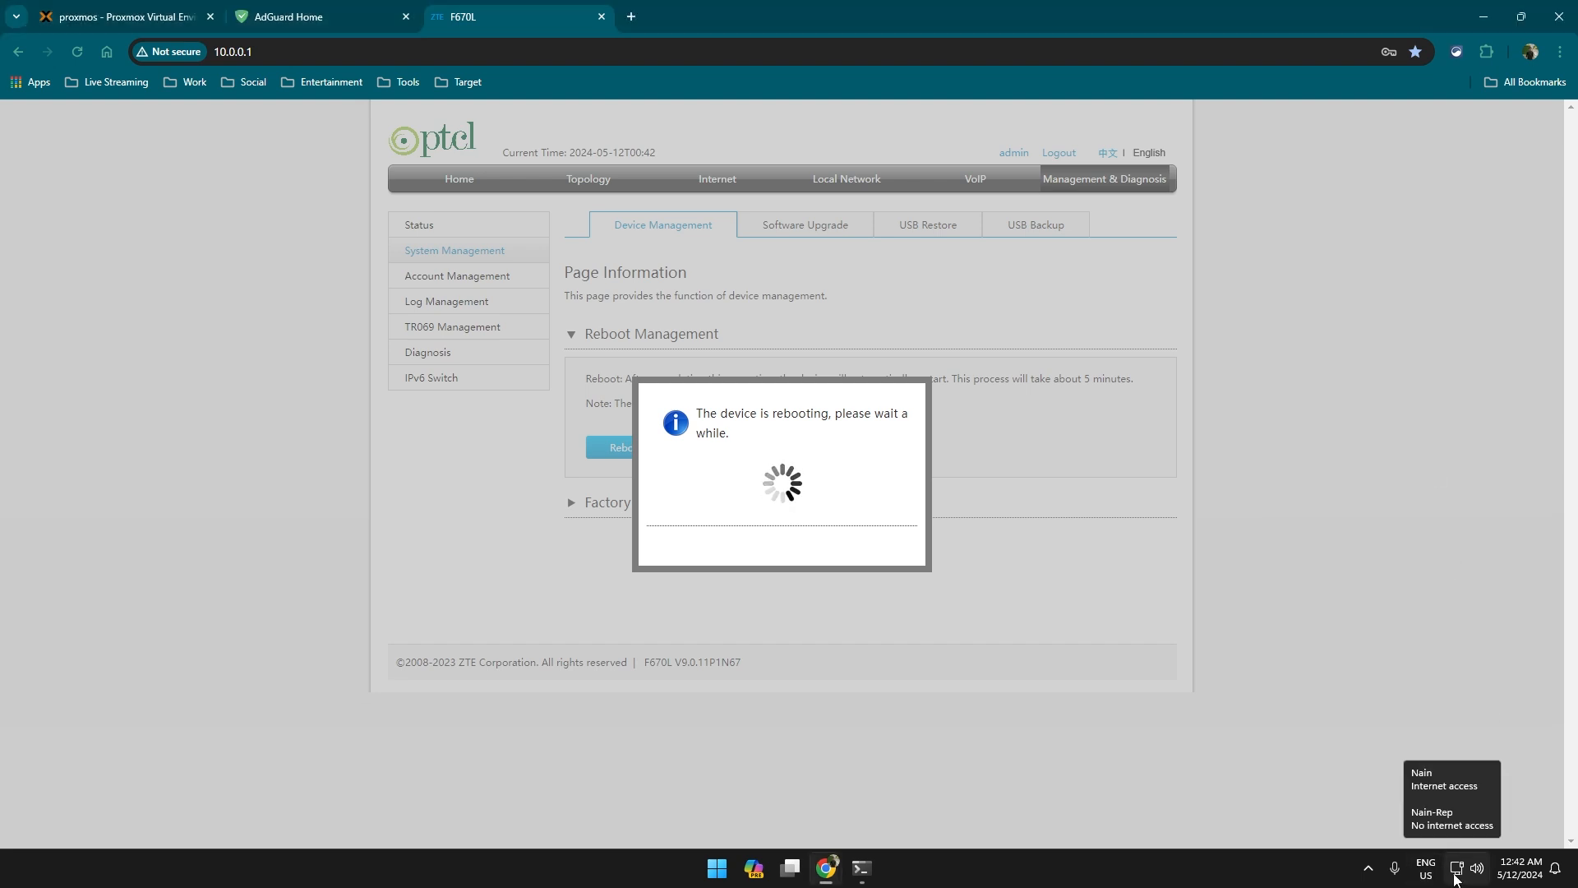
pyautogui.click(631, 17)
pyautogui.write('192.168.0.1')
pyautogui.press('Return')
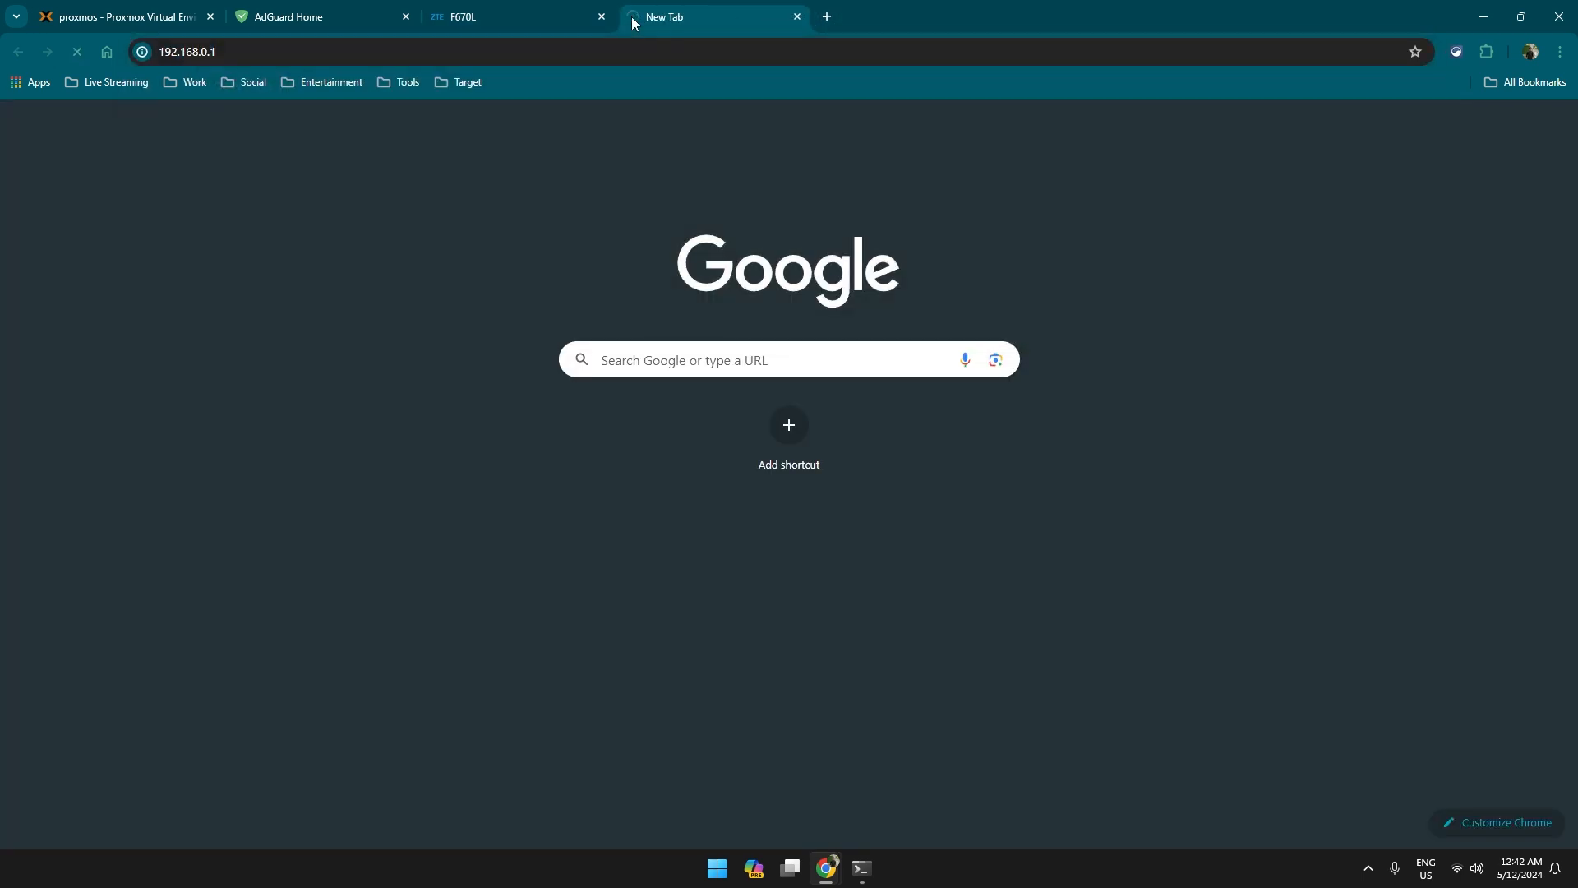
pyautogui.click(832, 341)
pyautogui.click(845, 370)
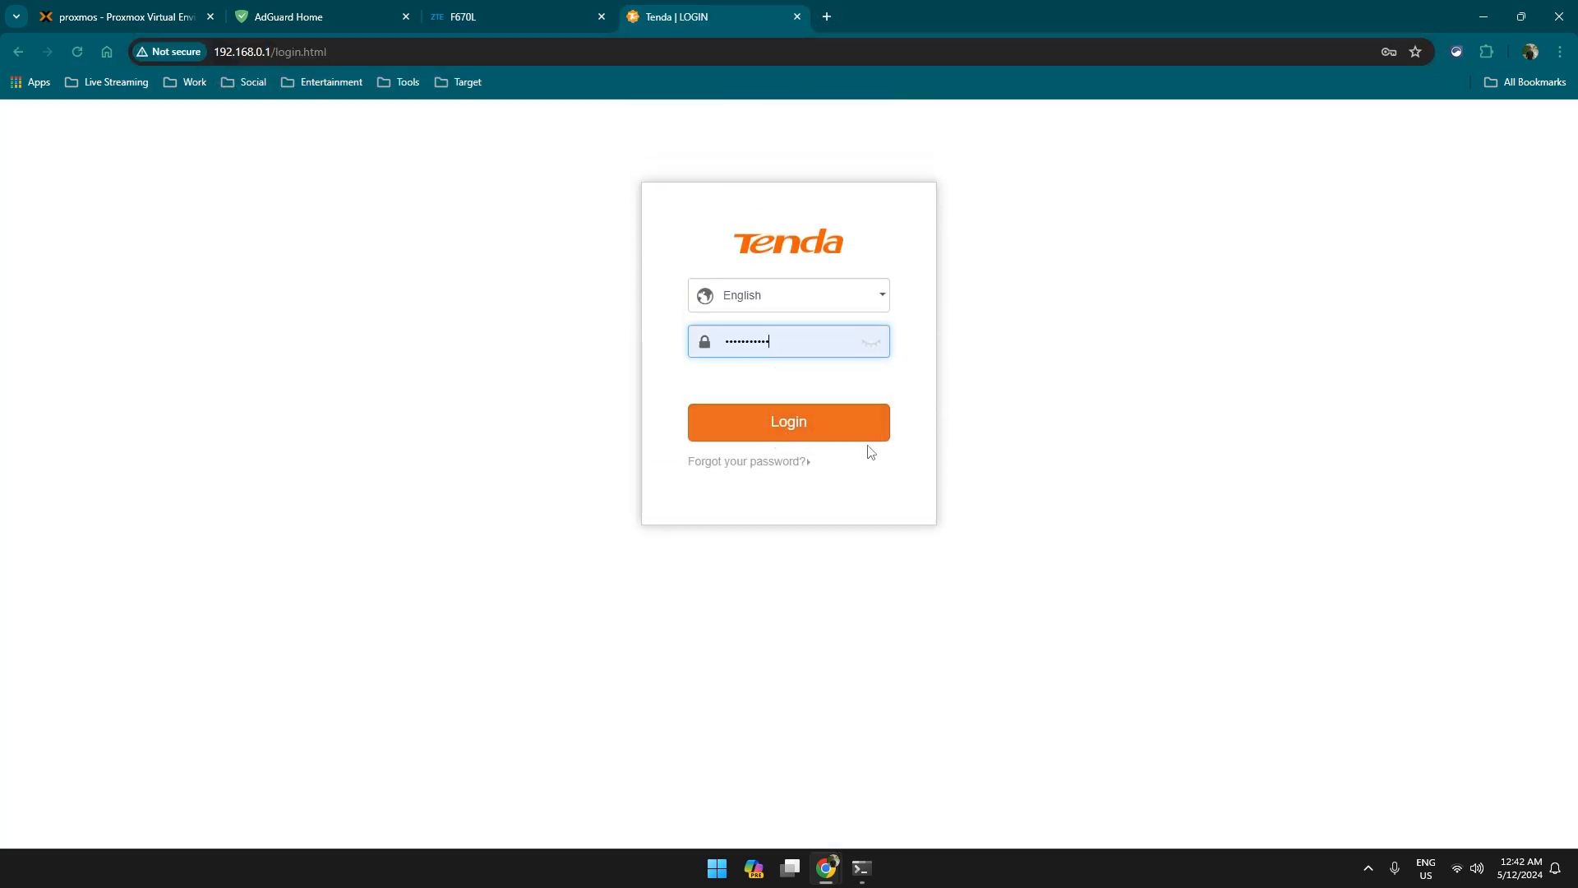
pyautogui.click(860, 433)
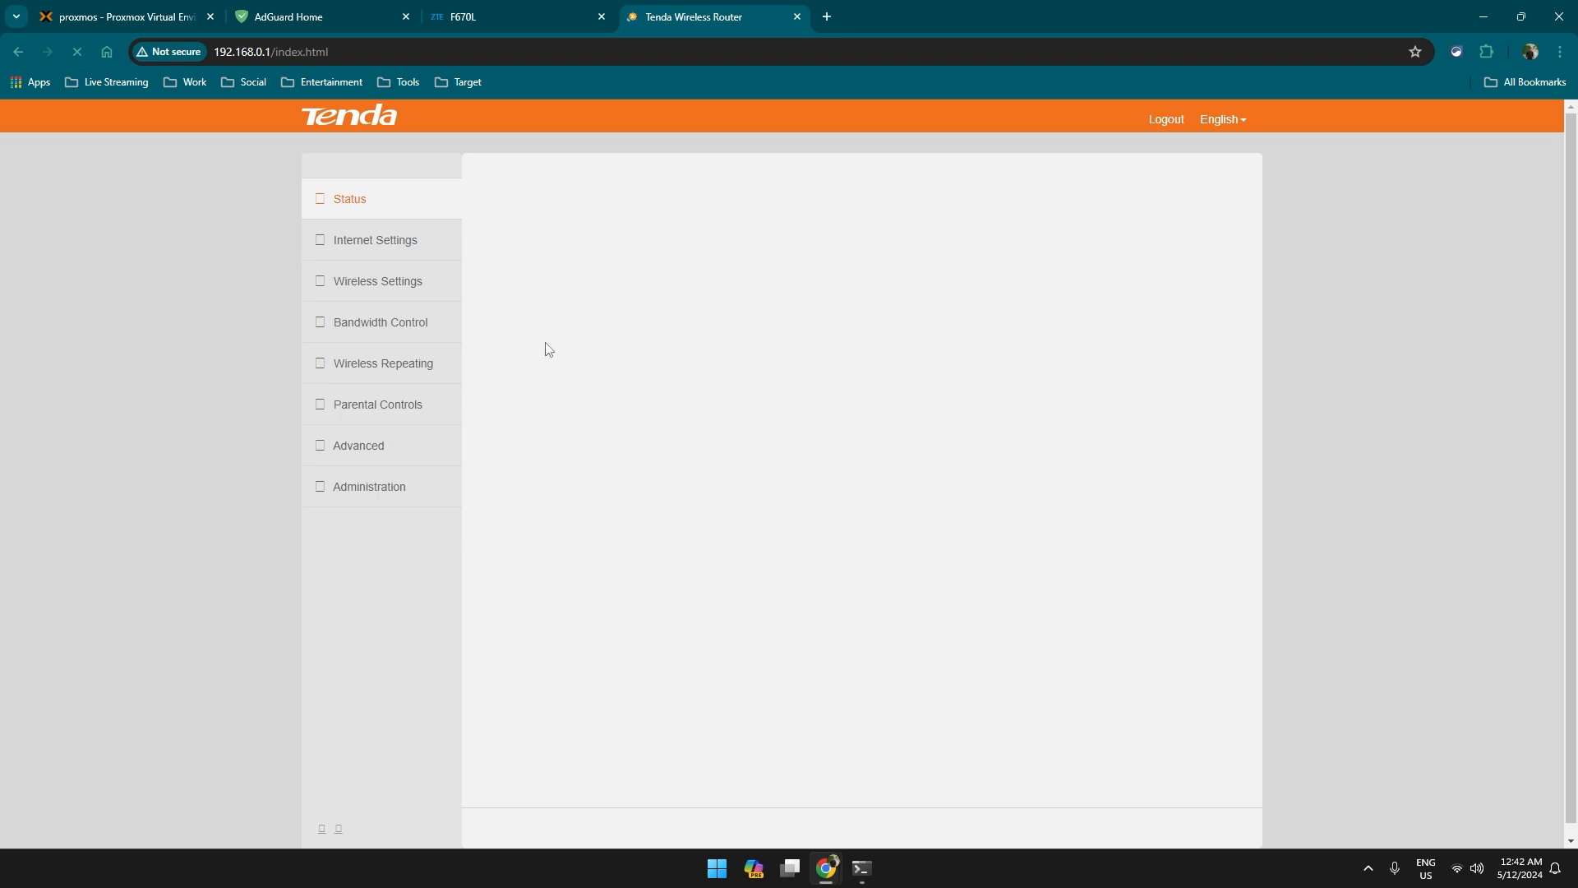
pyautogui.click(400, 458)
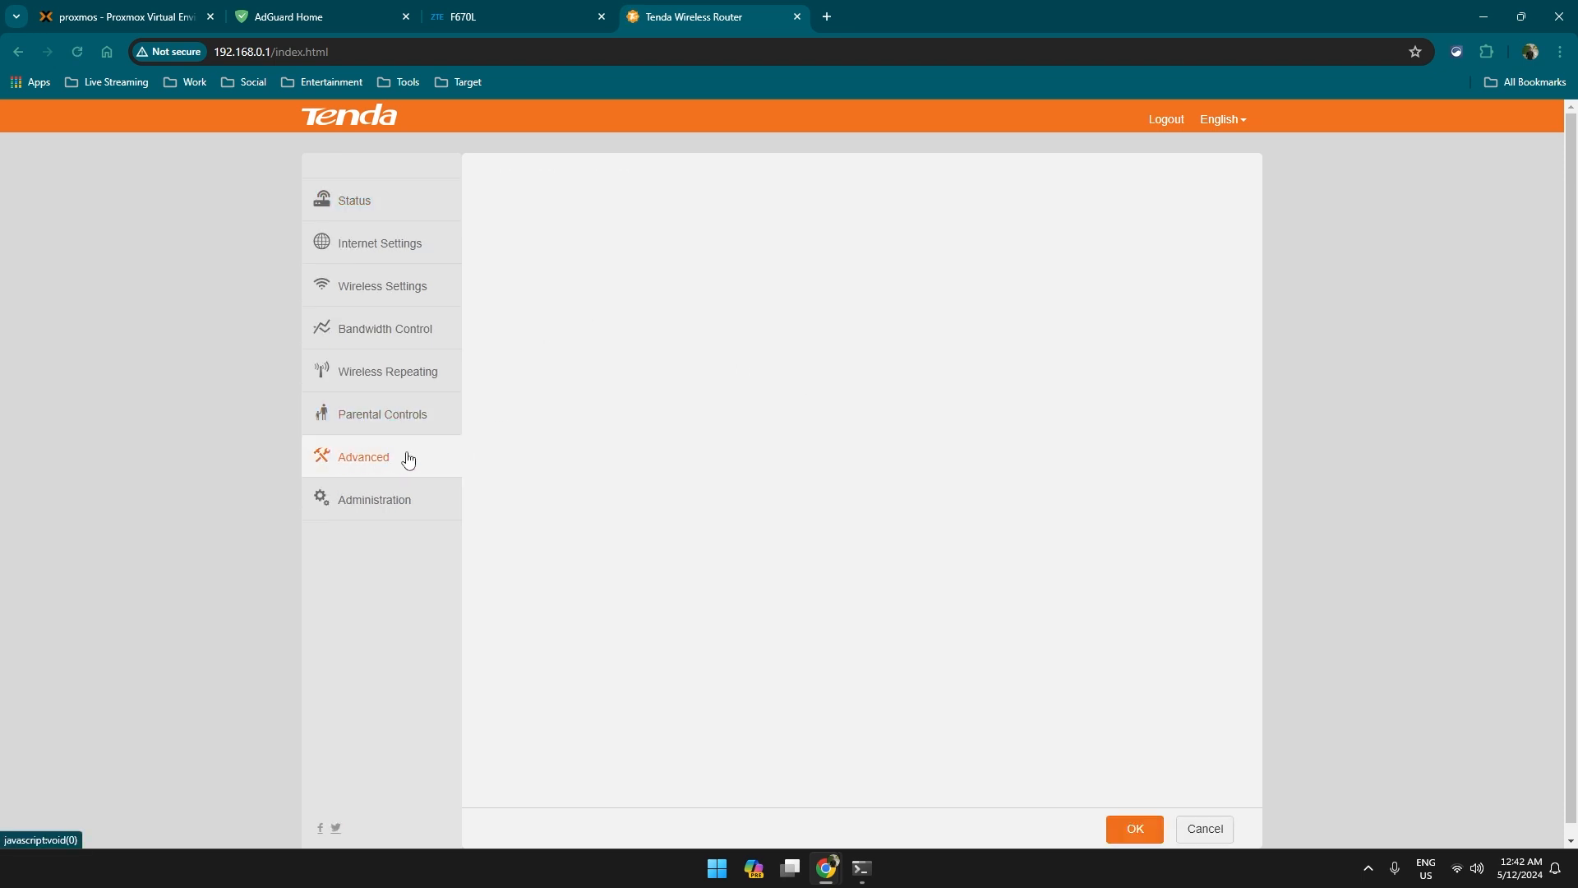
pyautogui.scroll(-3, 713, 498)
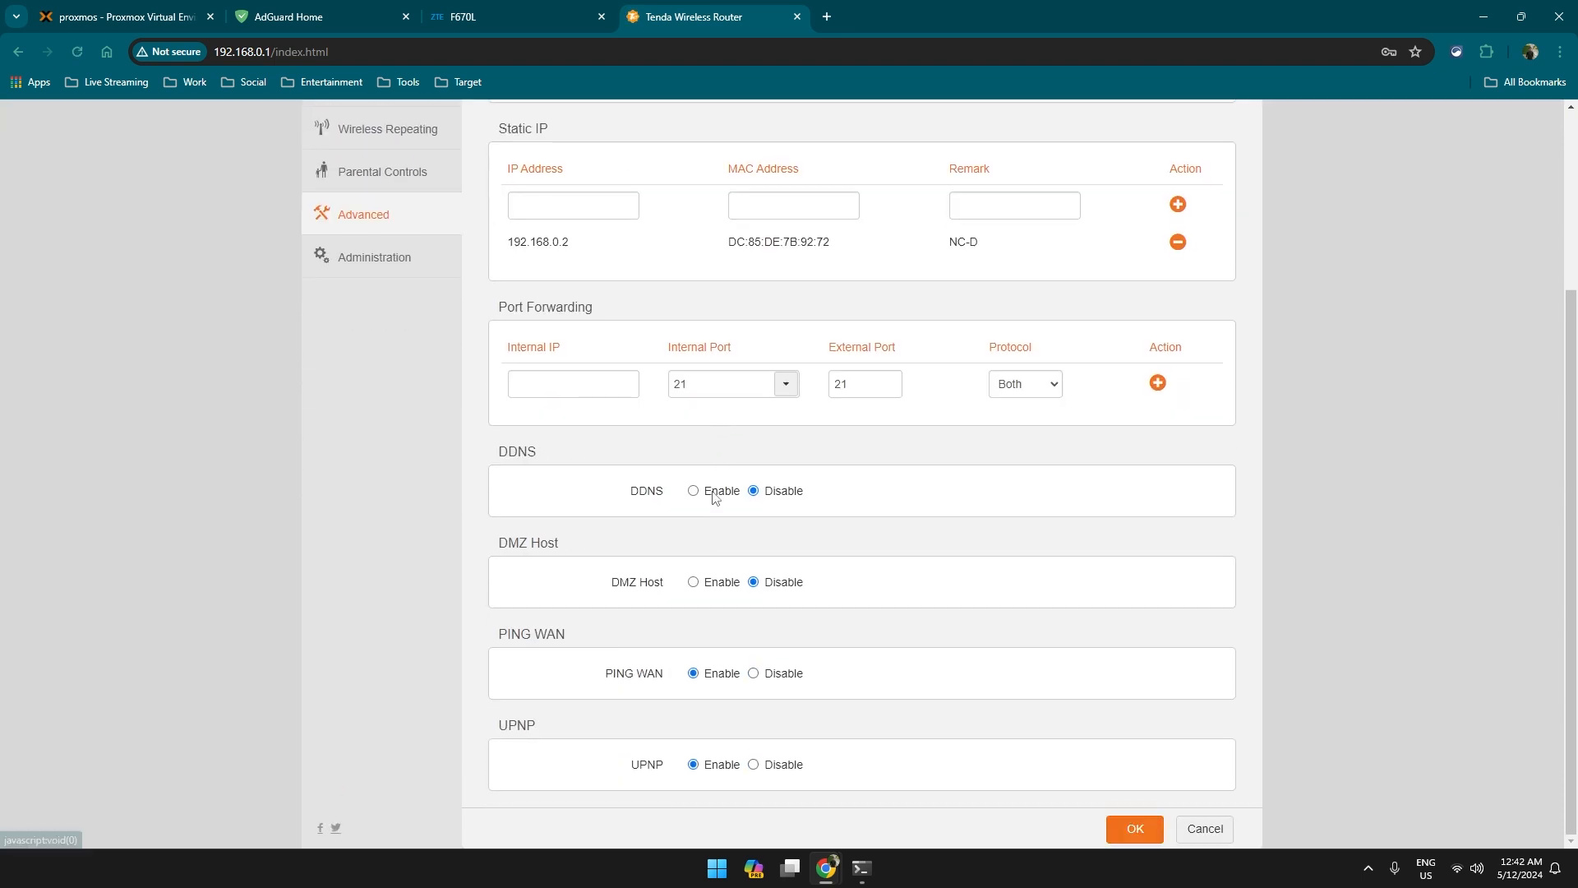
pyautogui.scroll(3, 714, 497)
pyautogui.click(378, 503)
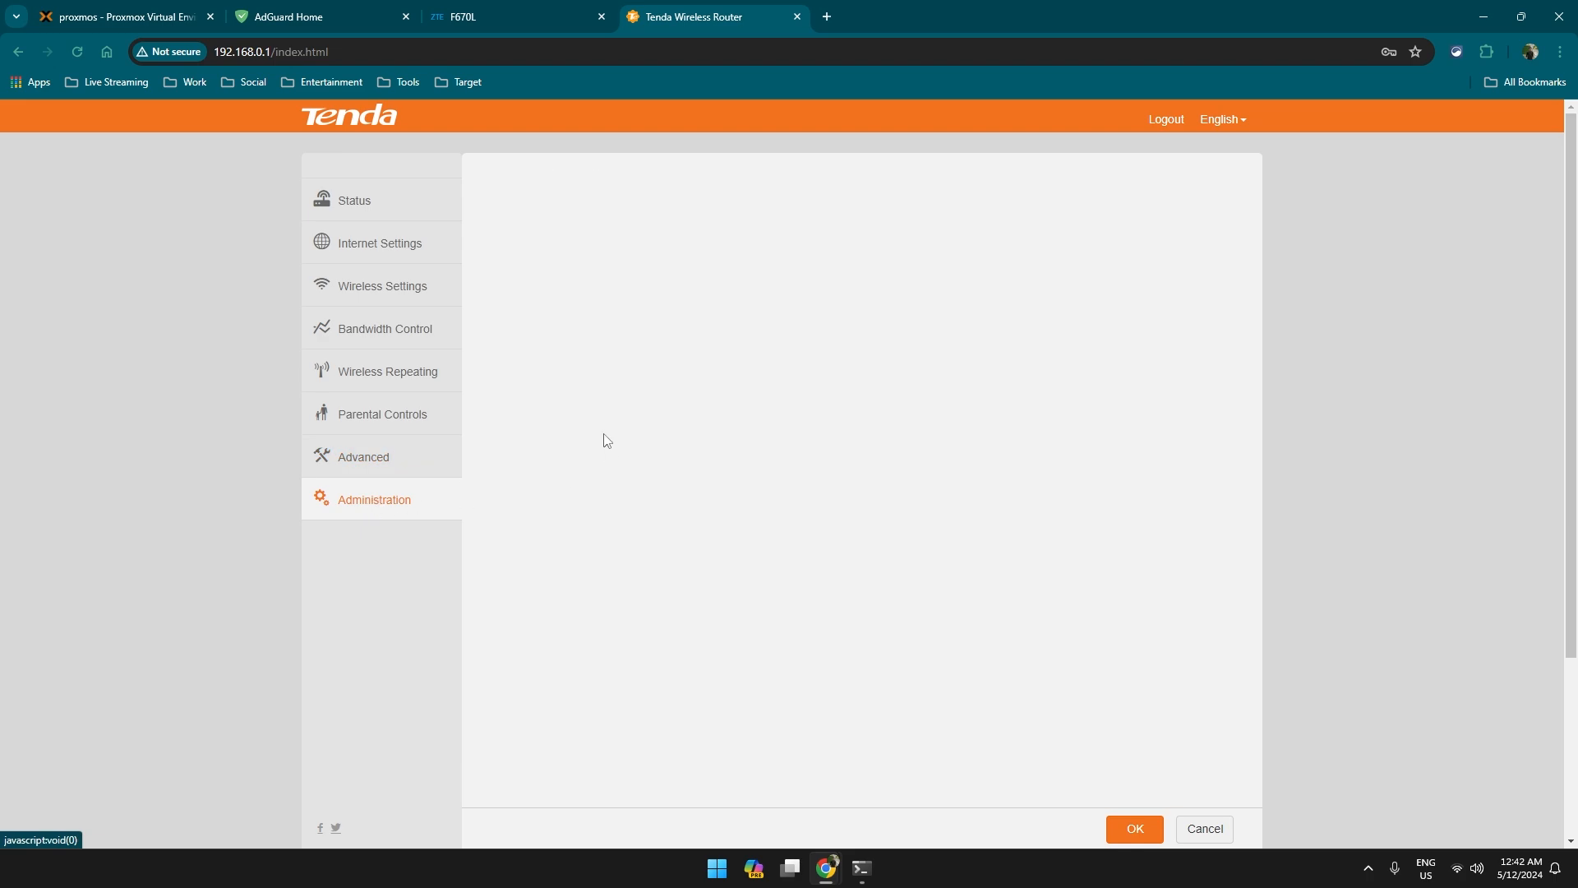
pyautogui.scroll(-4, 769, 634)
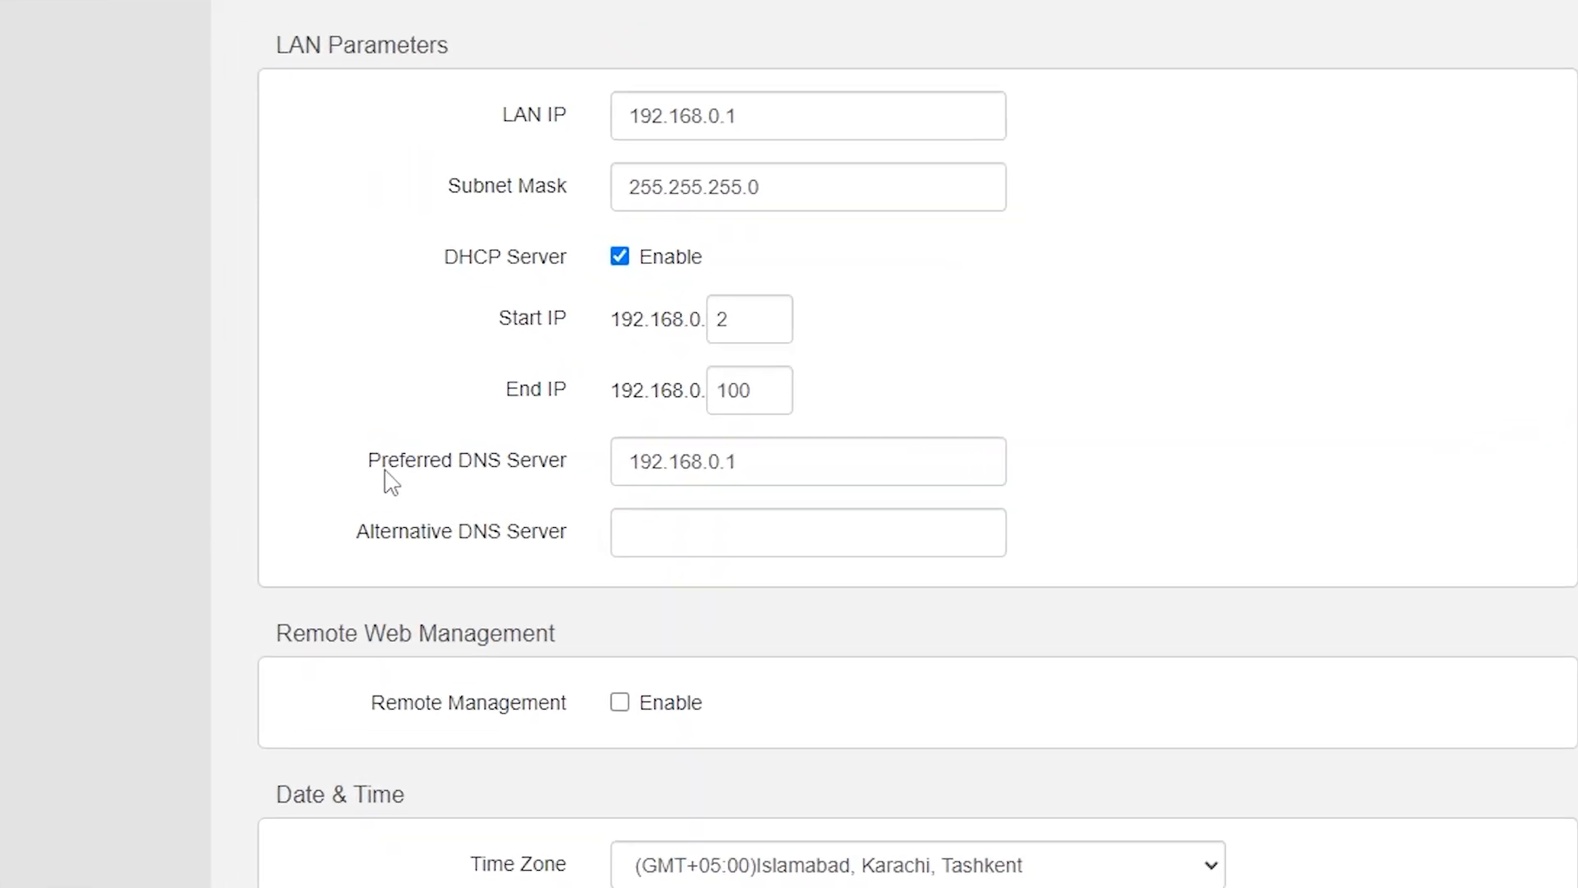
pyautogui.moveTo(556, 462); pyautogui.dragTo(710, 460)
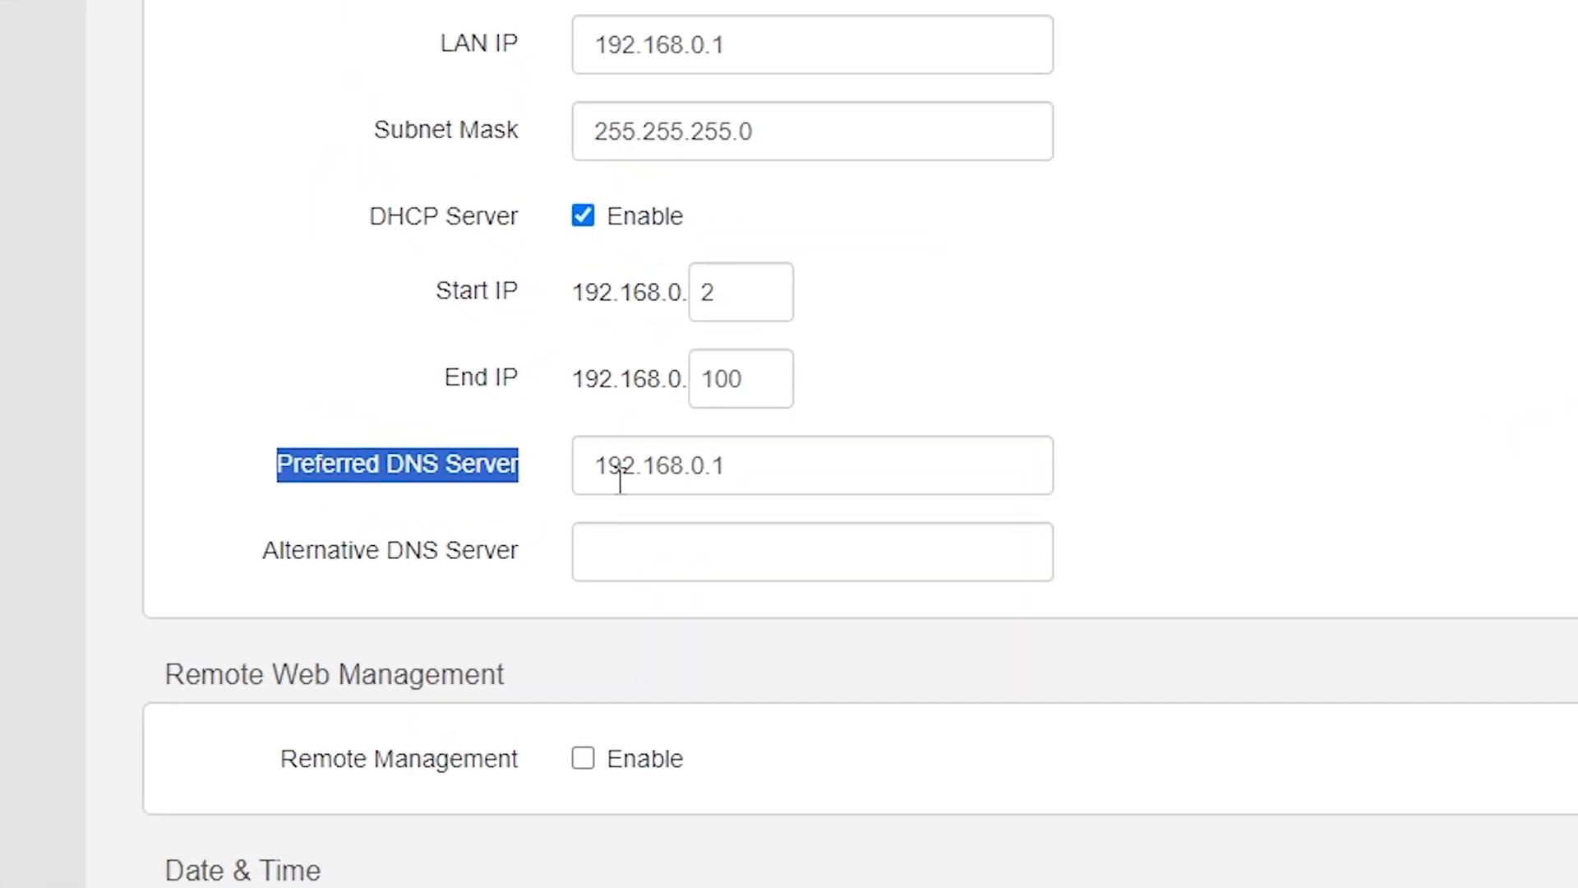
pyautogui.moveTo(818, 481); pyautogui.dragTo(576, 480)
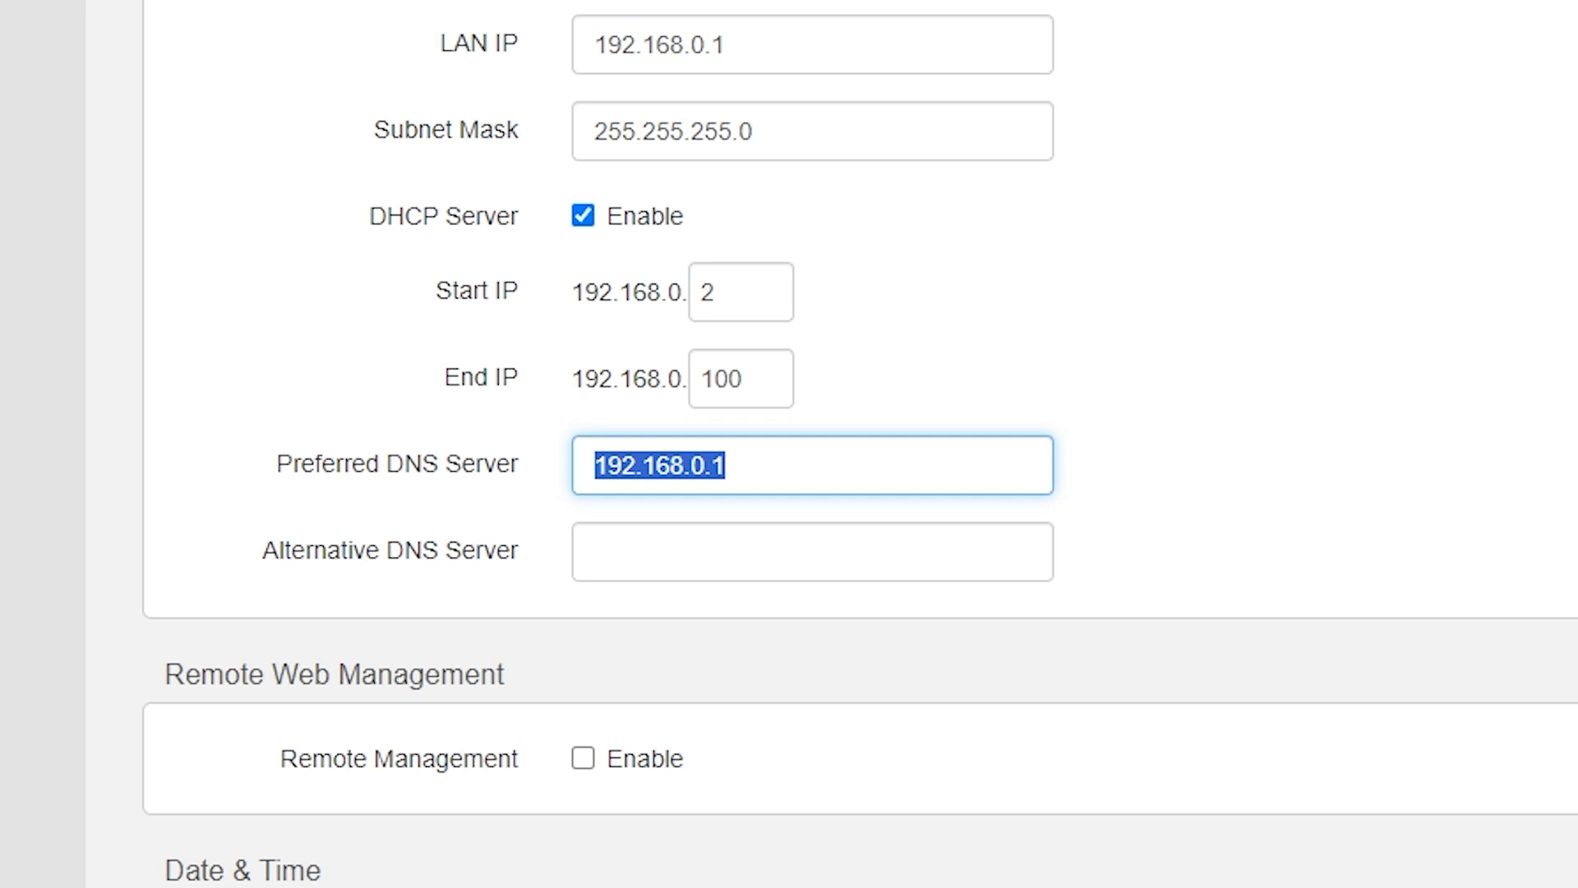
pyautogui.click(1291, 569)
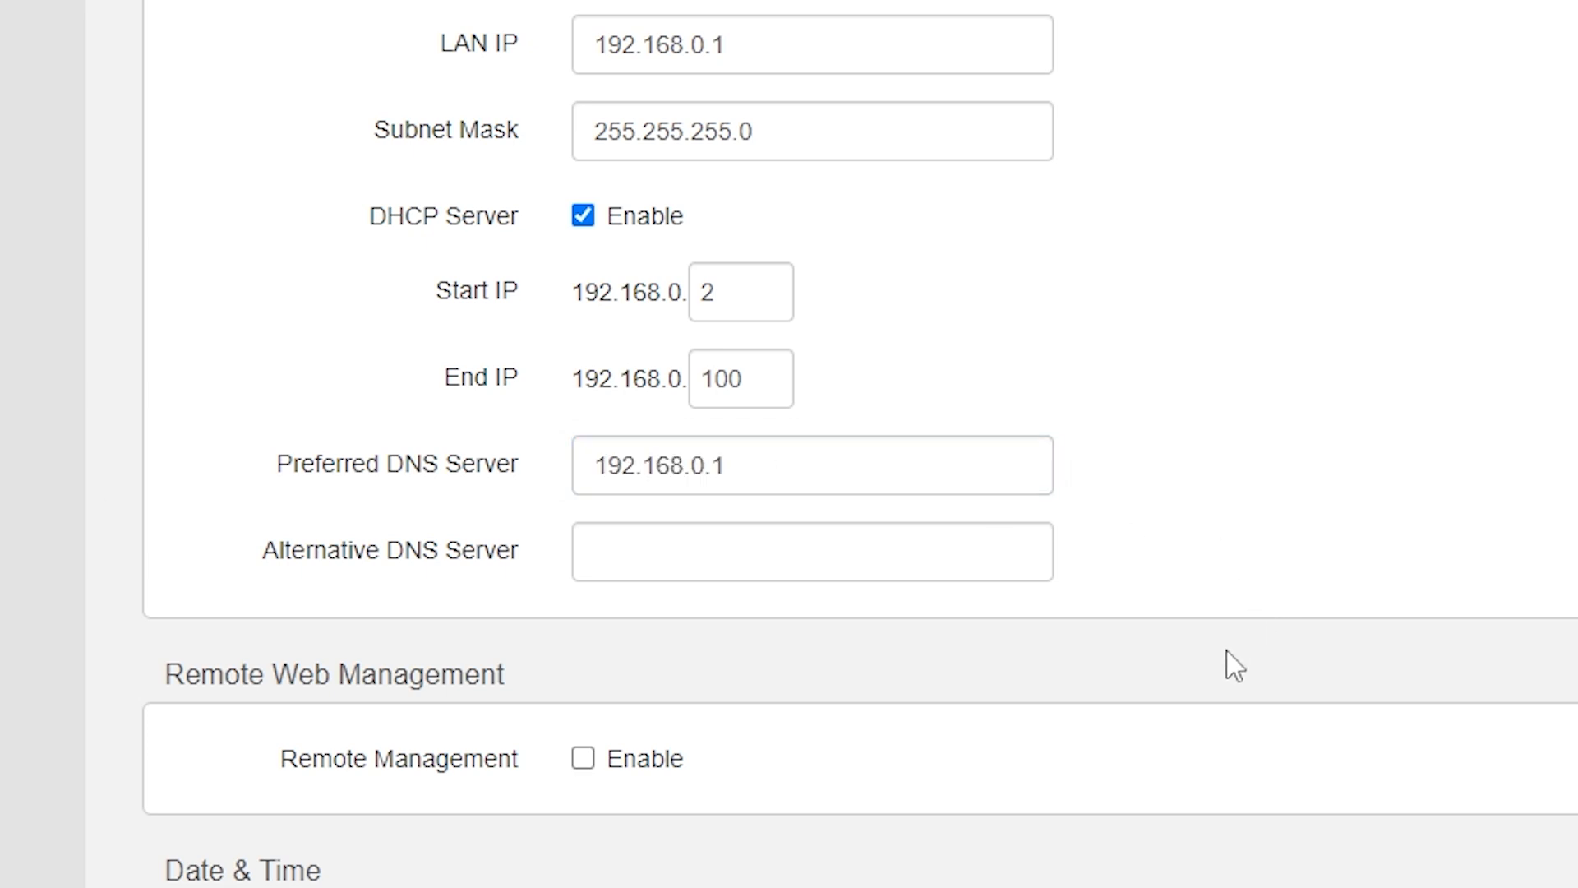
pyautogui.scroll(8, 1296, 634)
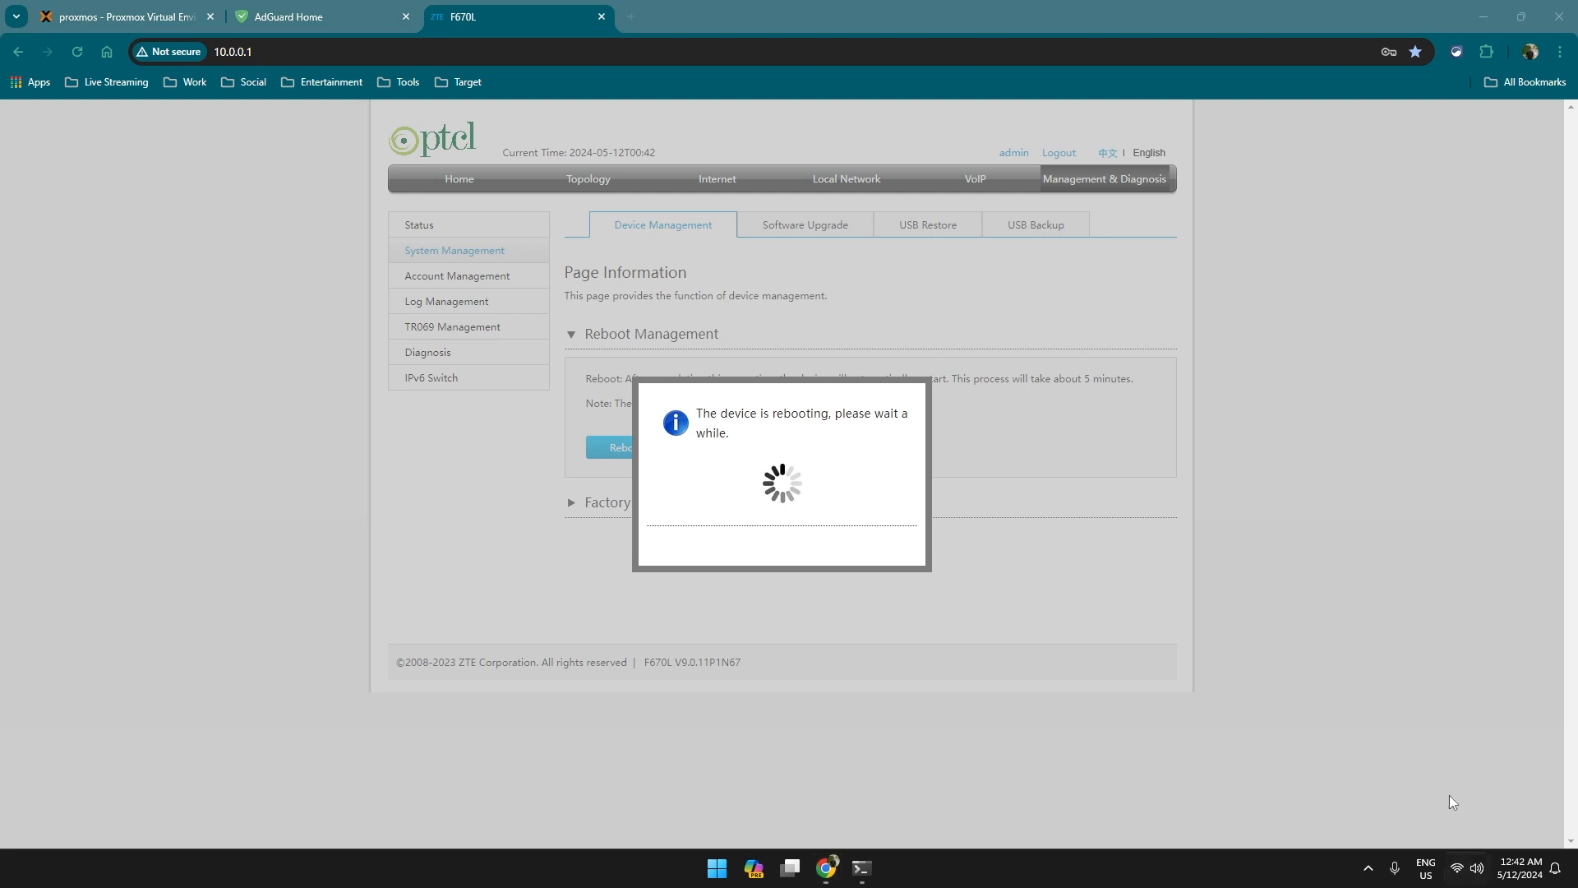
# Check the computer's network connection status from the taskbar quick settings.
pyautogui.click(1455, 869)
pyautogui.click(908, 137)
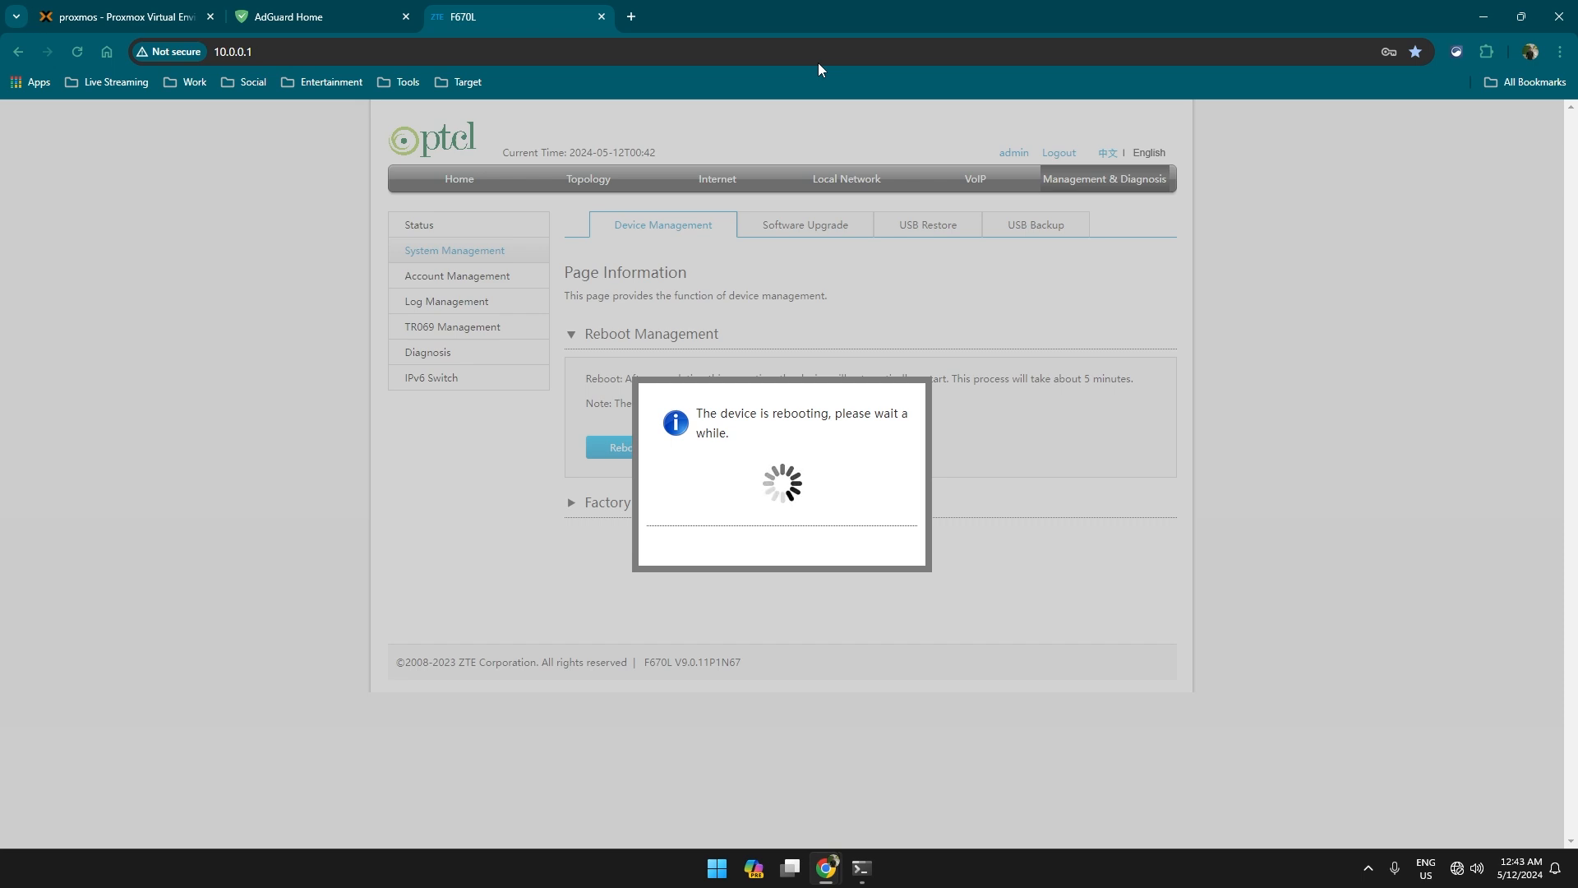
pyautogui.click(1461, 878)
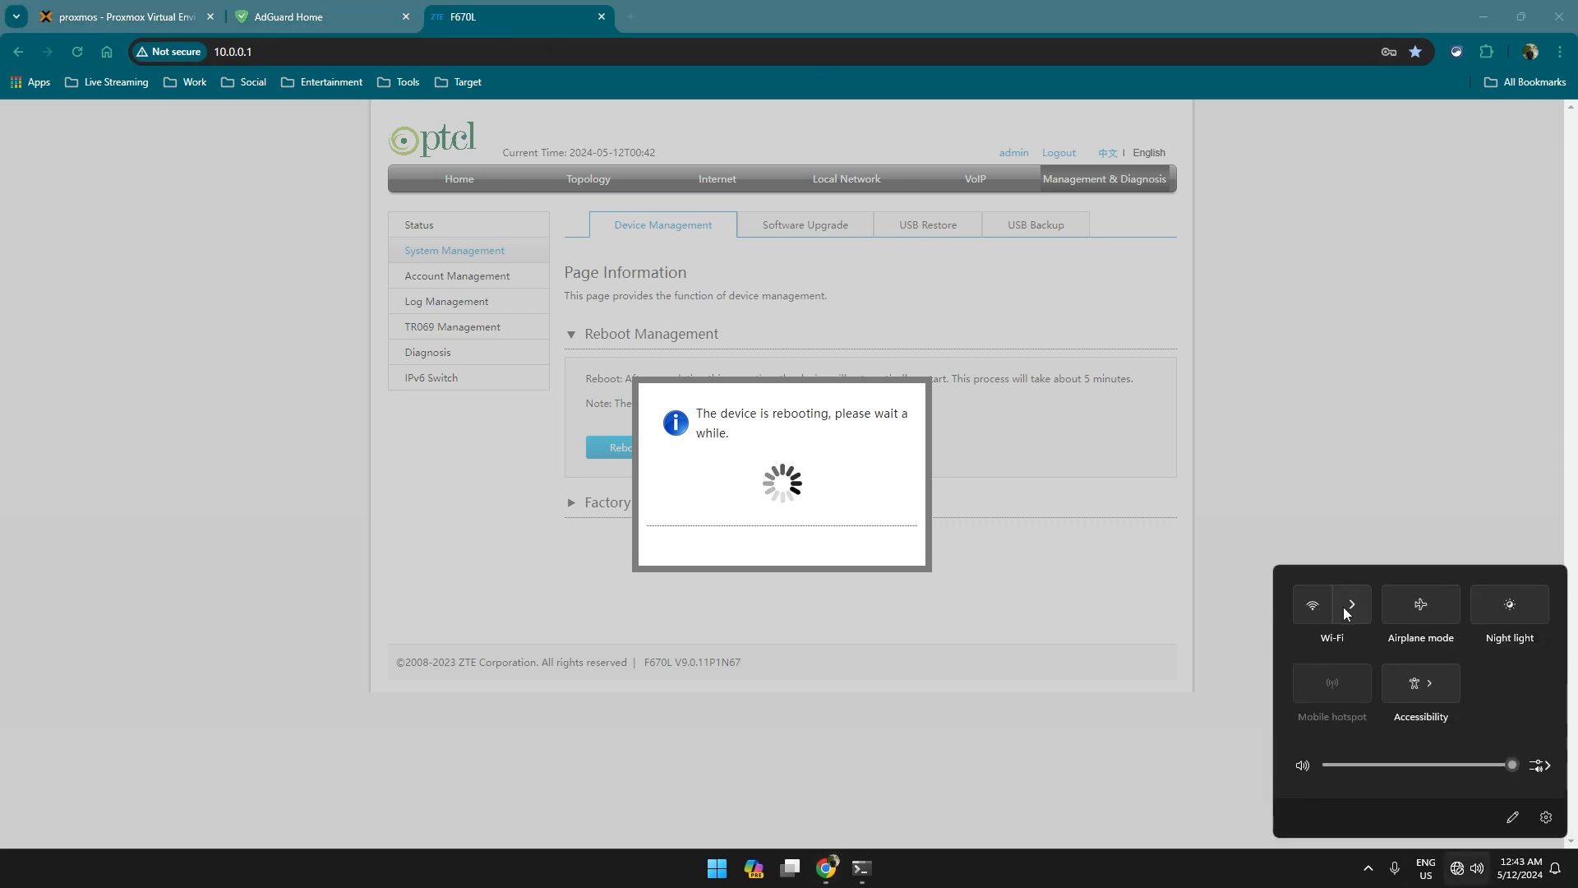
pyautogui.click(1362, 413)
pyautogui.moveTo(1459, 880)
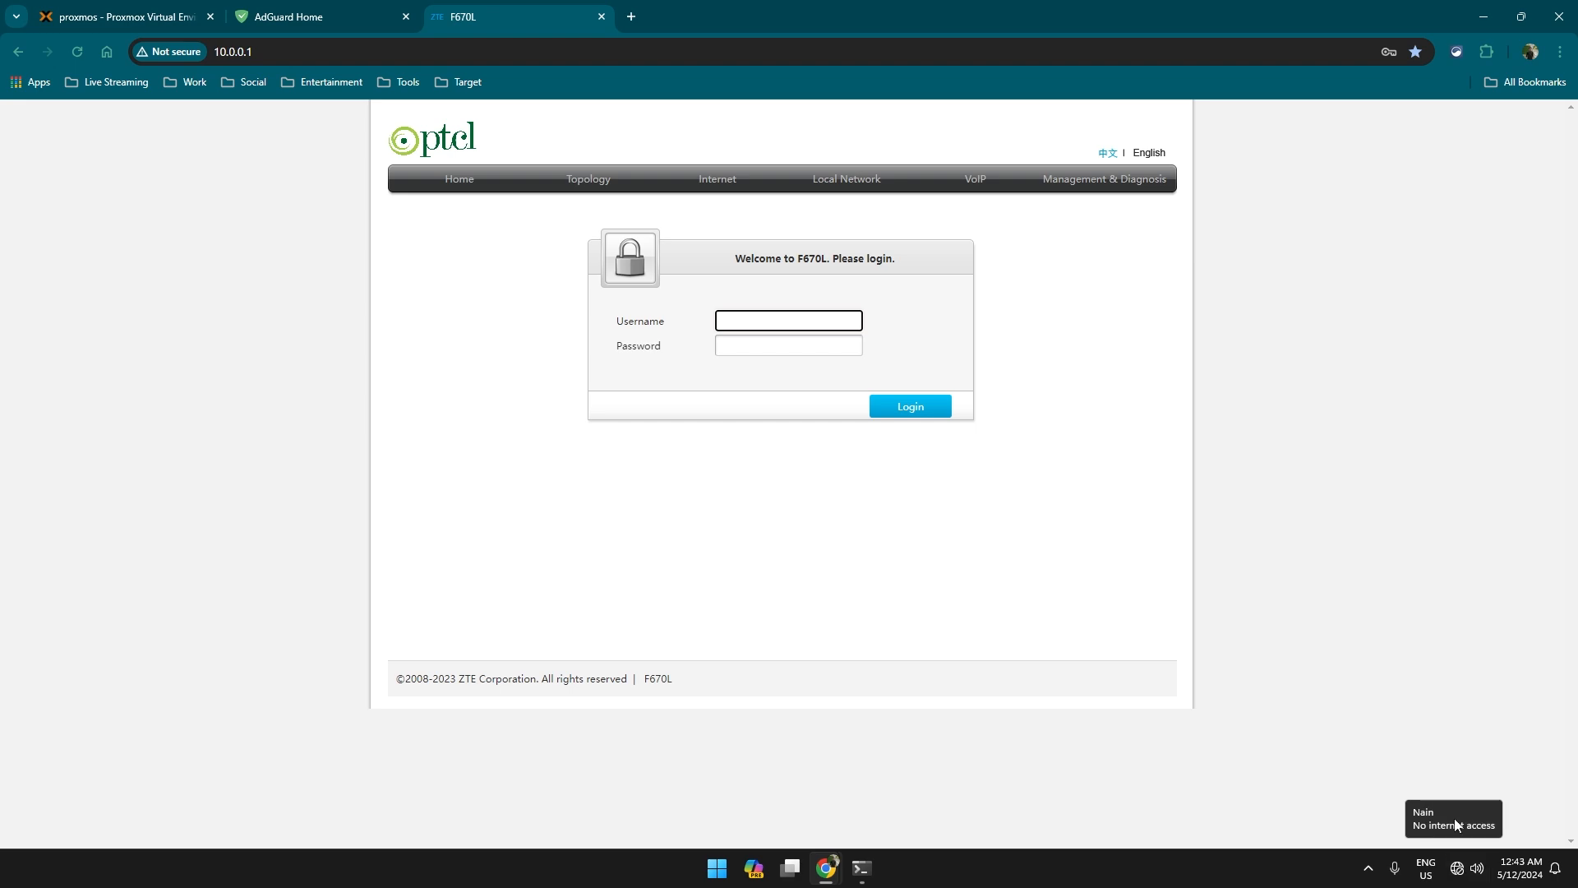
# Log back in to the router using the saved admin login.
pyautogui.click(1251, 591)
pyautogui.click(806, 324)
pyautogui.click(817, 347)
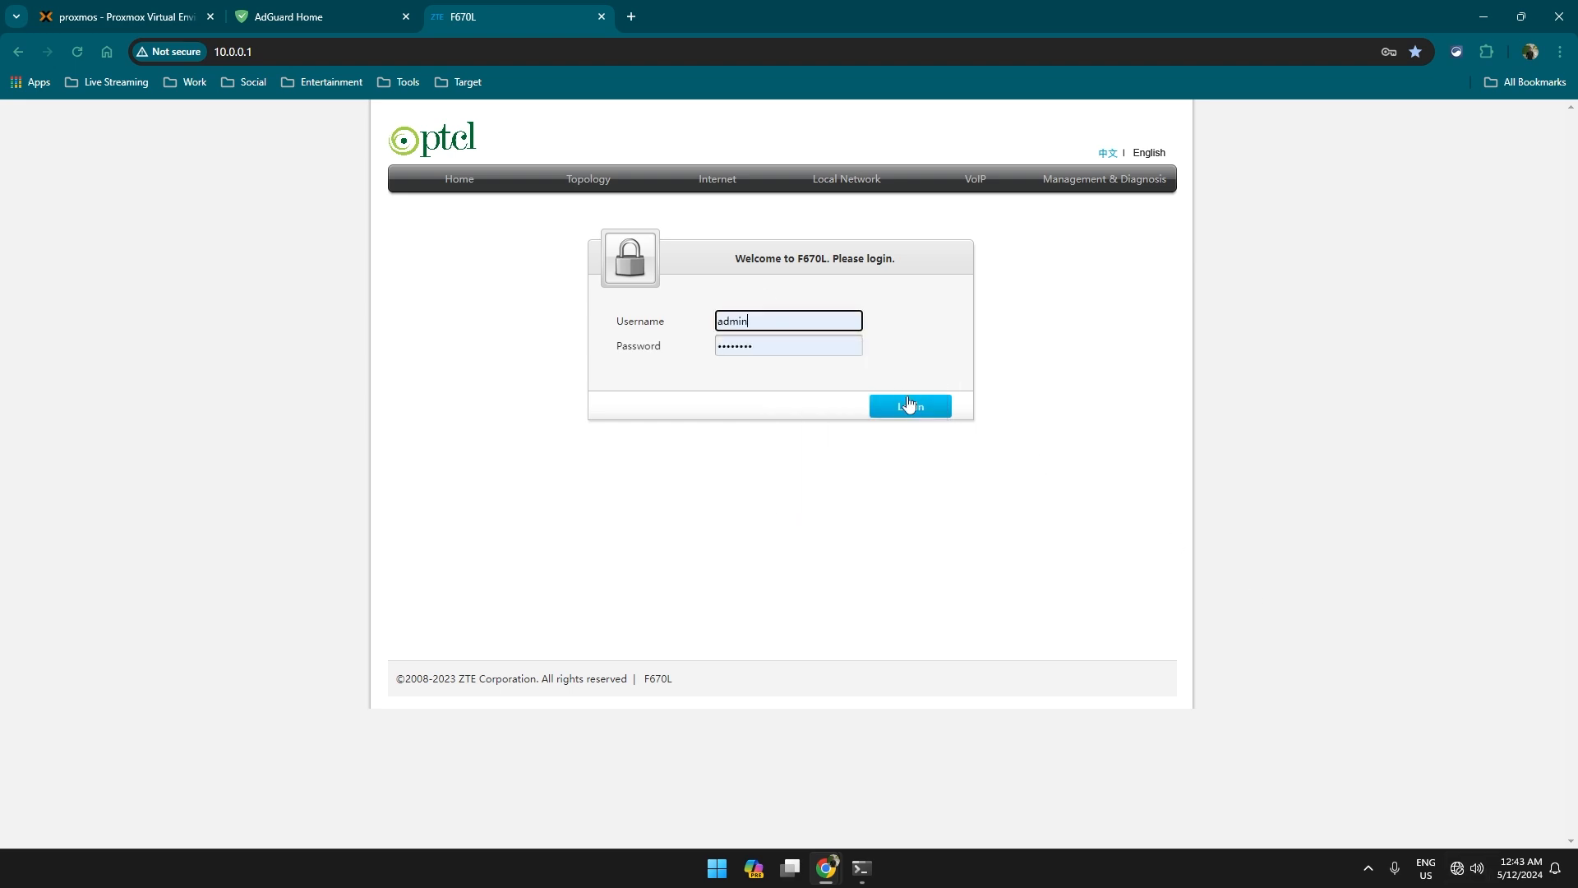
pyautogui.click(909, 406)
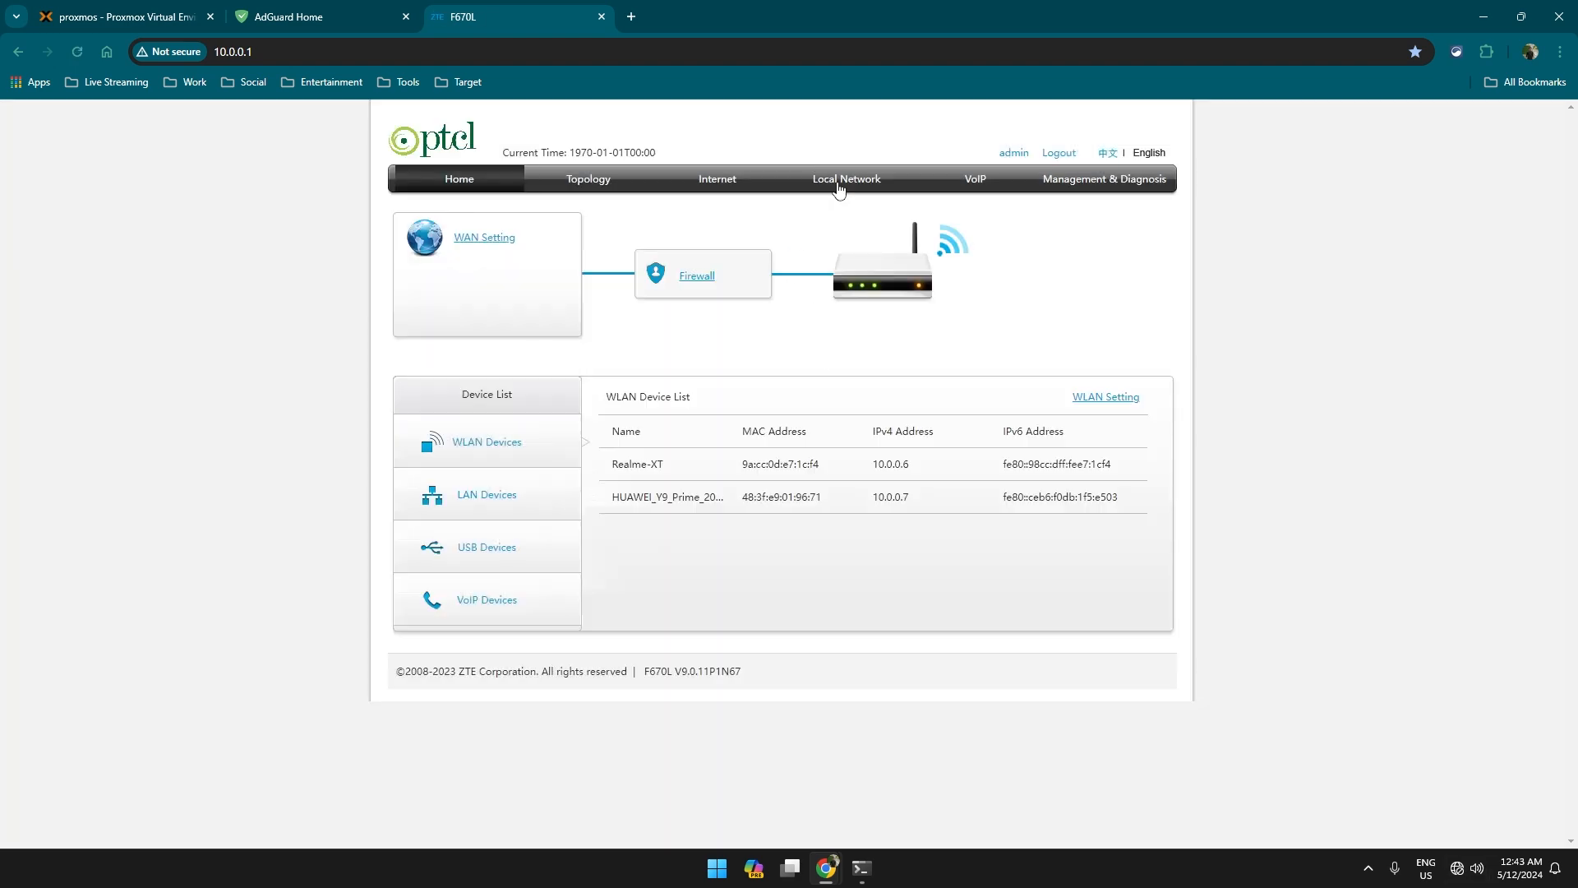
# Open Local Network > LAN DHCP Server and verify both DNS servers read 10.0.0.161.
pyautogui.click(839, 189)
pyautogui.click(445, 282)
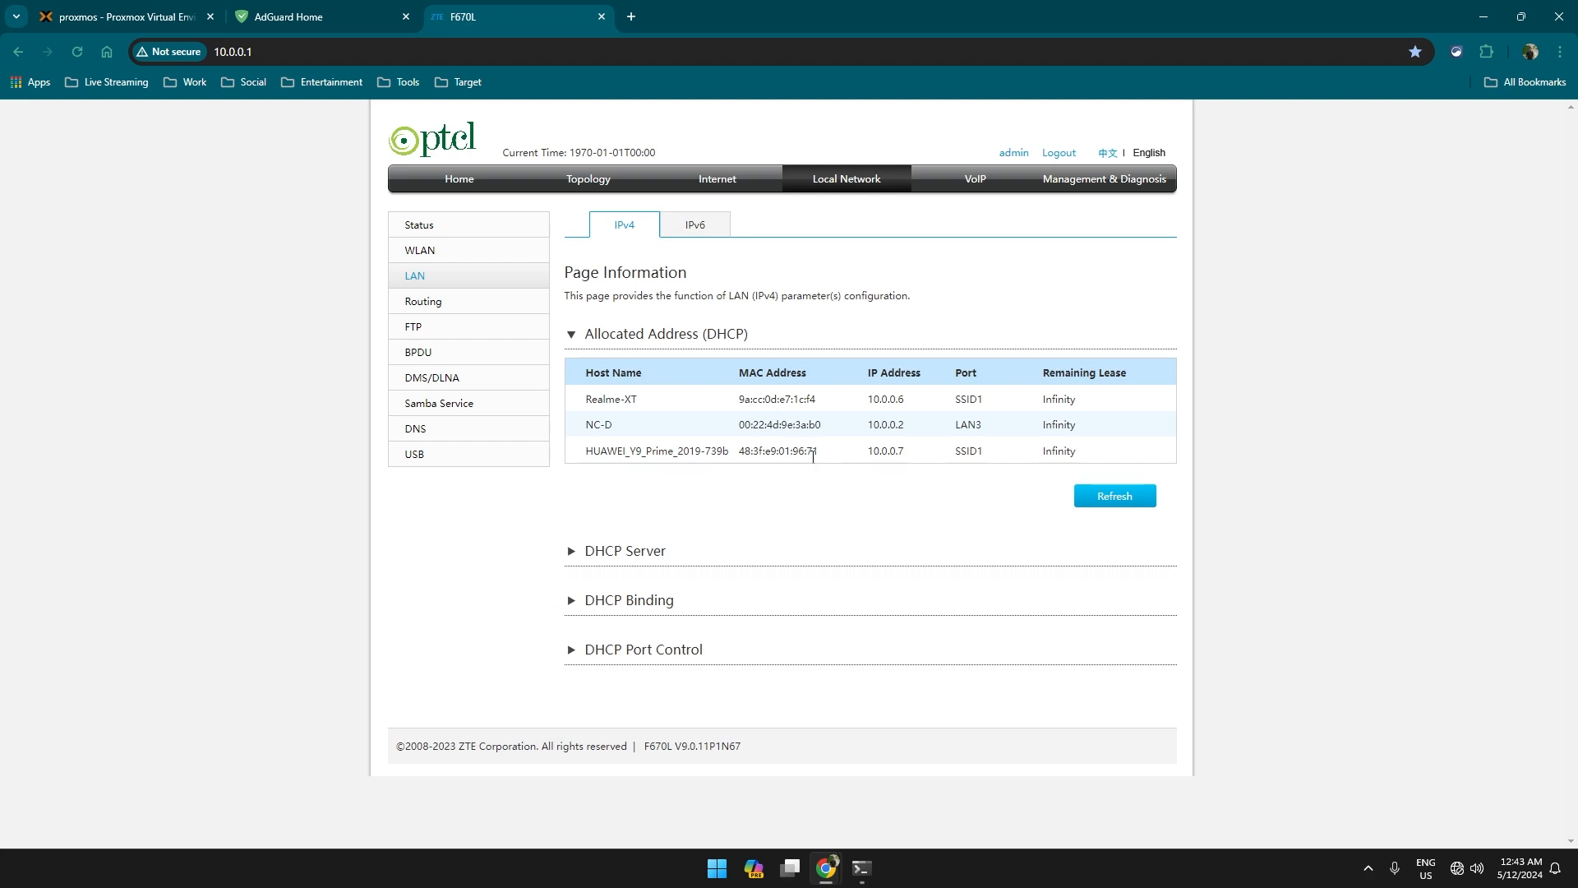
pyautogui.click(662, 553)
pyautogui.scroll(-3, 740, 461)
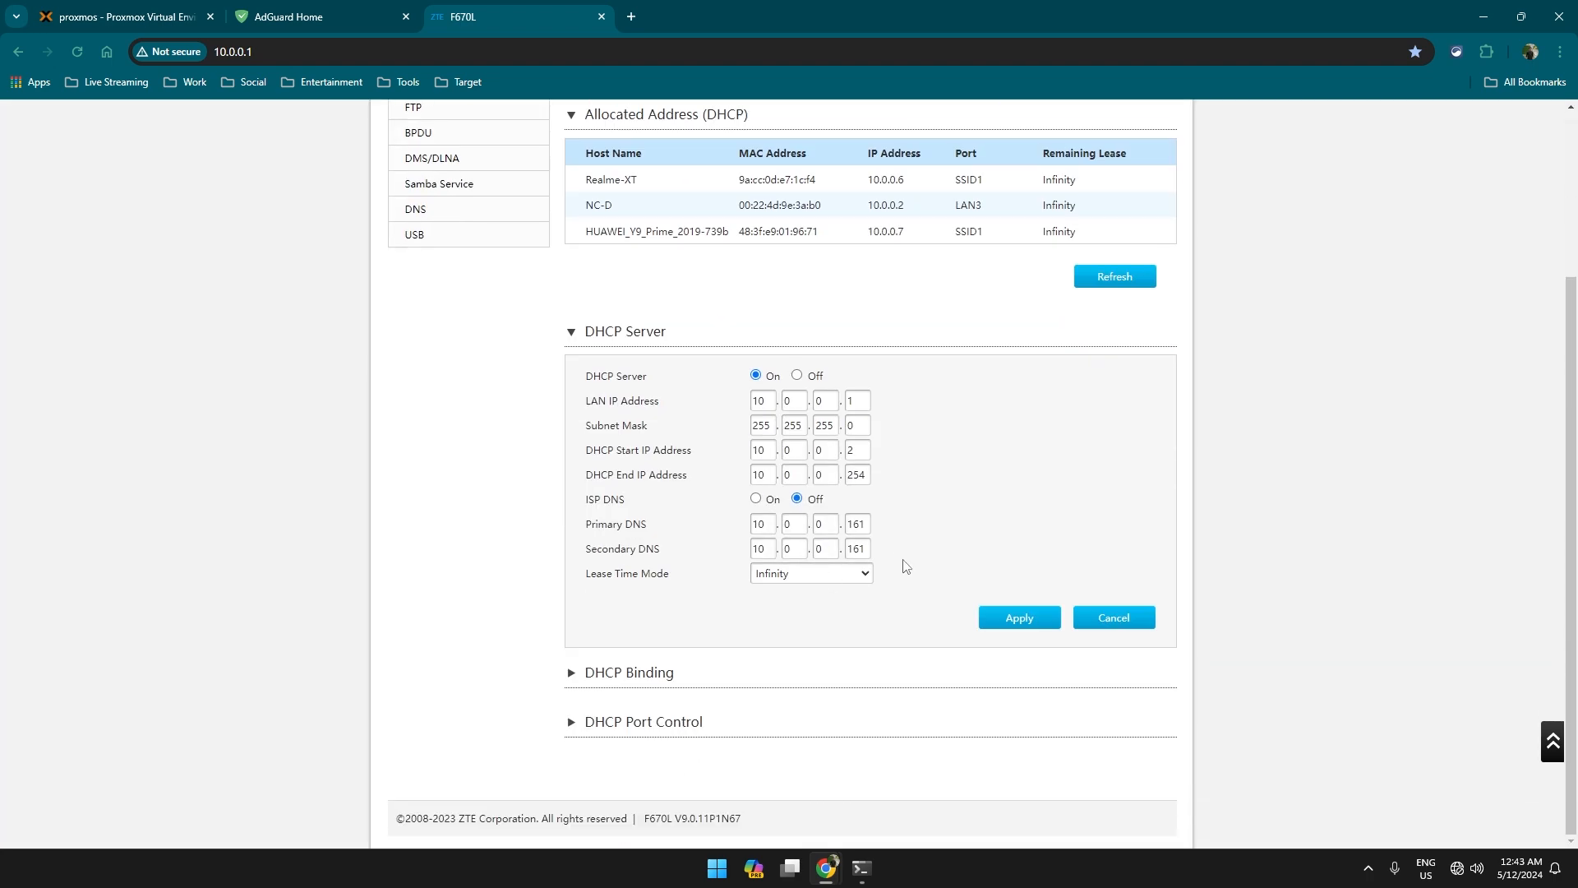
pyautogui.moveTo(950, 535); pyautogui.dragTo(812, 549)
pyautogui.click(976, 557)
pyautogui.click(362, 15)
# Refresh the AdGuard statistics and open the query log for client 10.0.0.6.
pyautogui.click(587, 191)
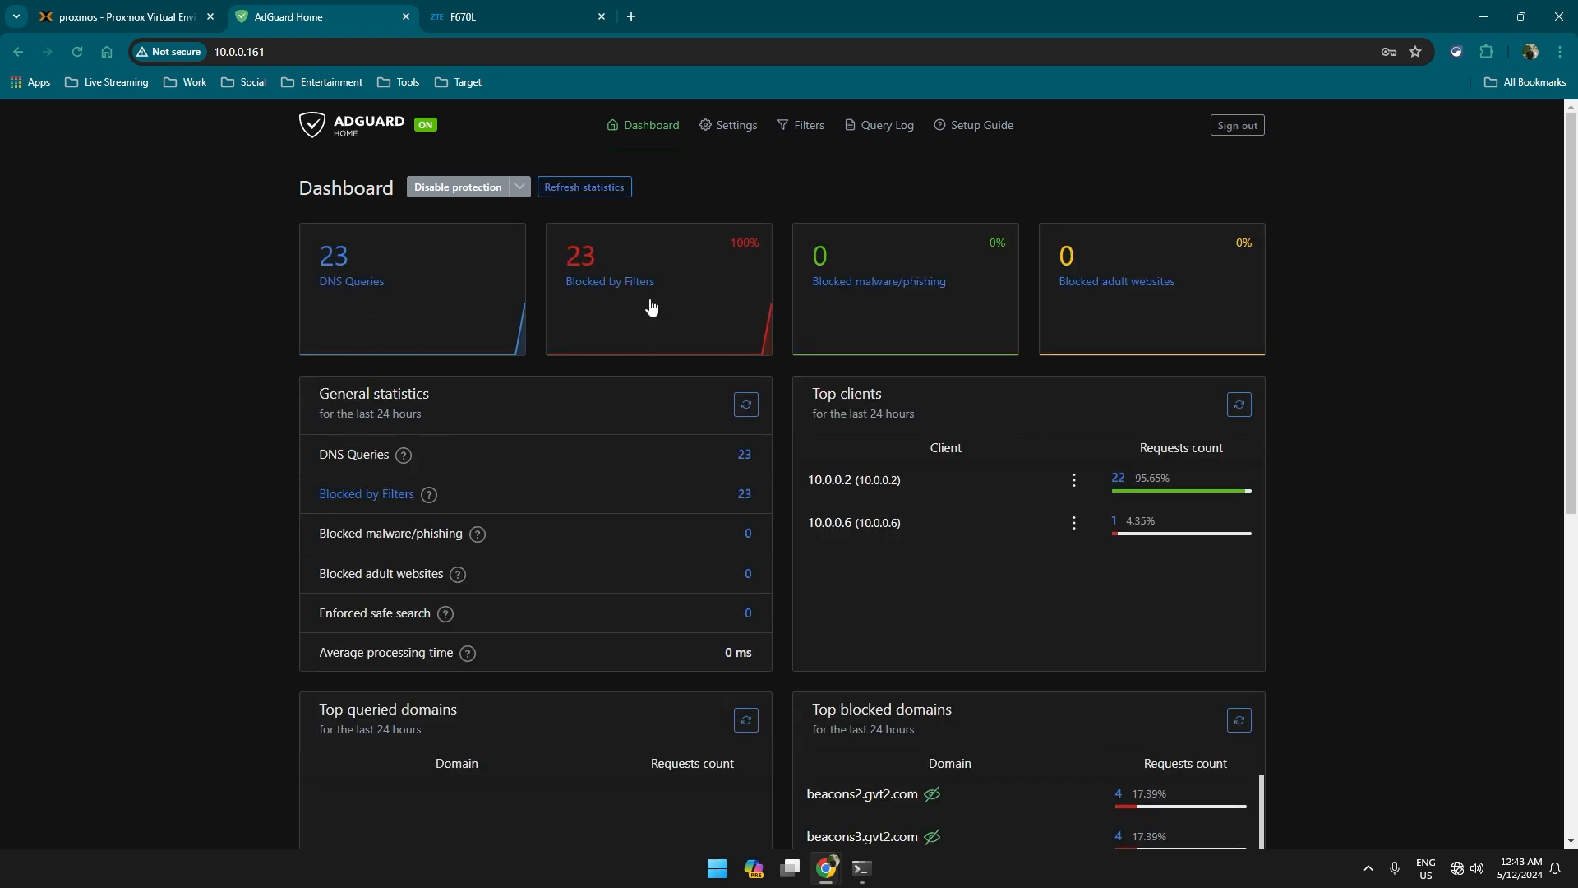
pyautogui.scroll(-2, 540, 360)
pyautogui.scroll(2, 810, 387)
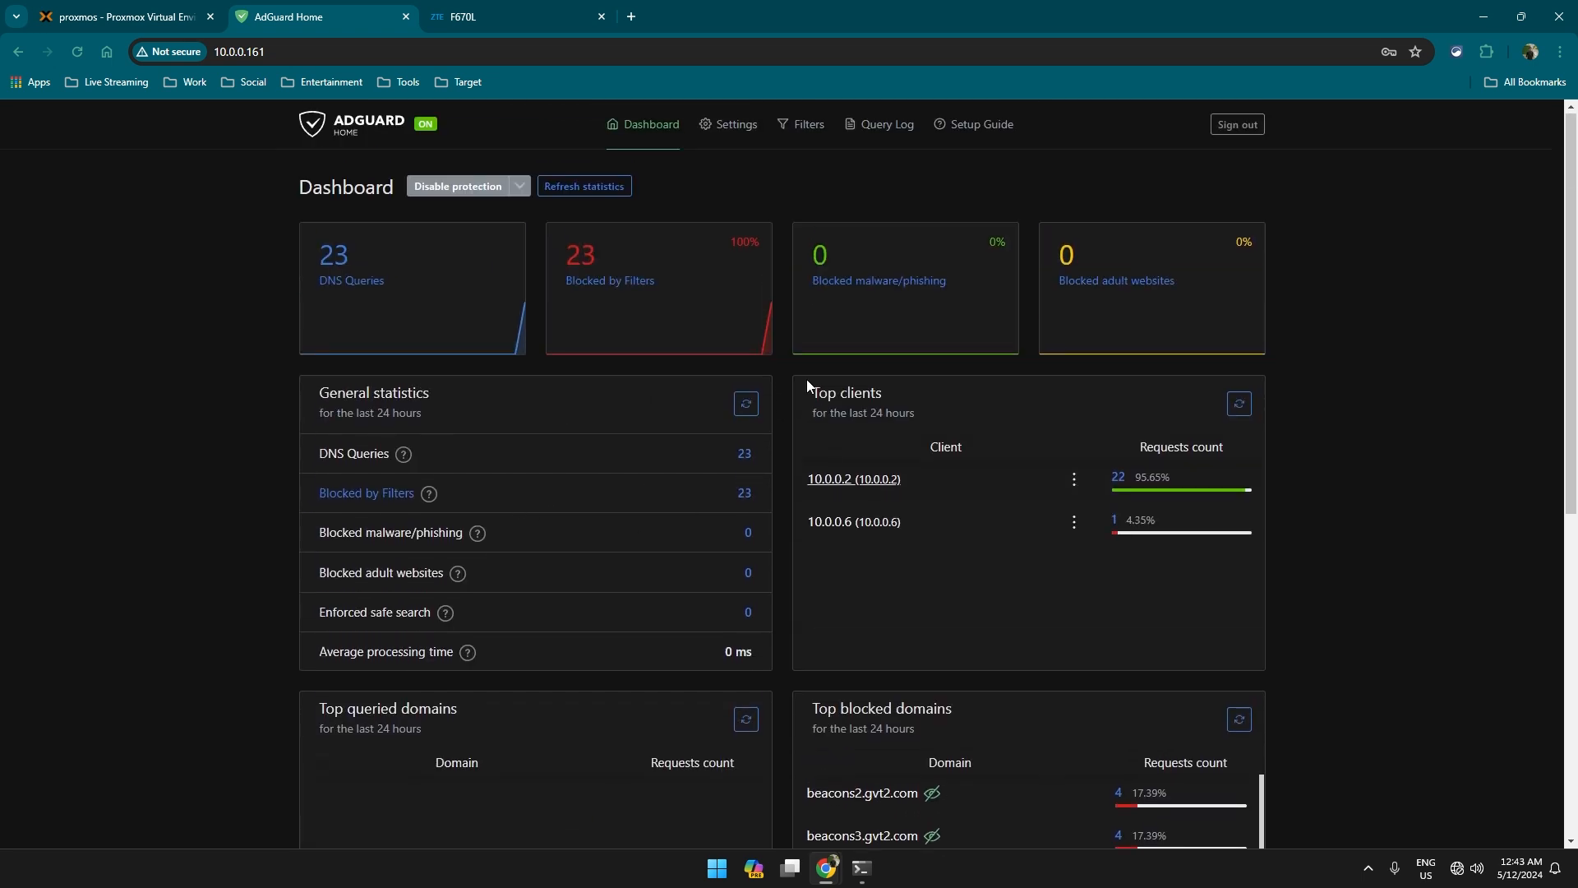
pyautogui.click(882, 536)
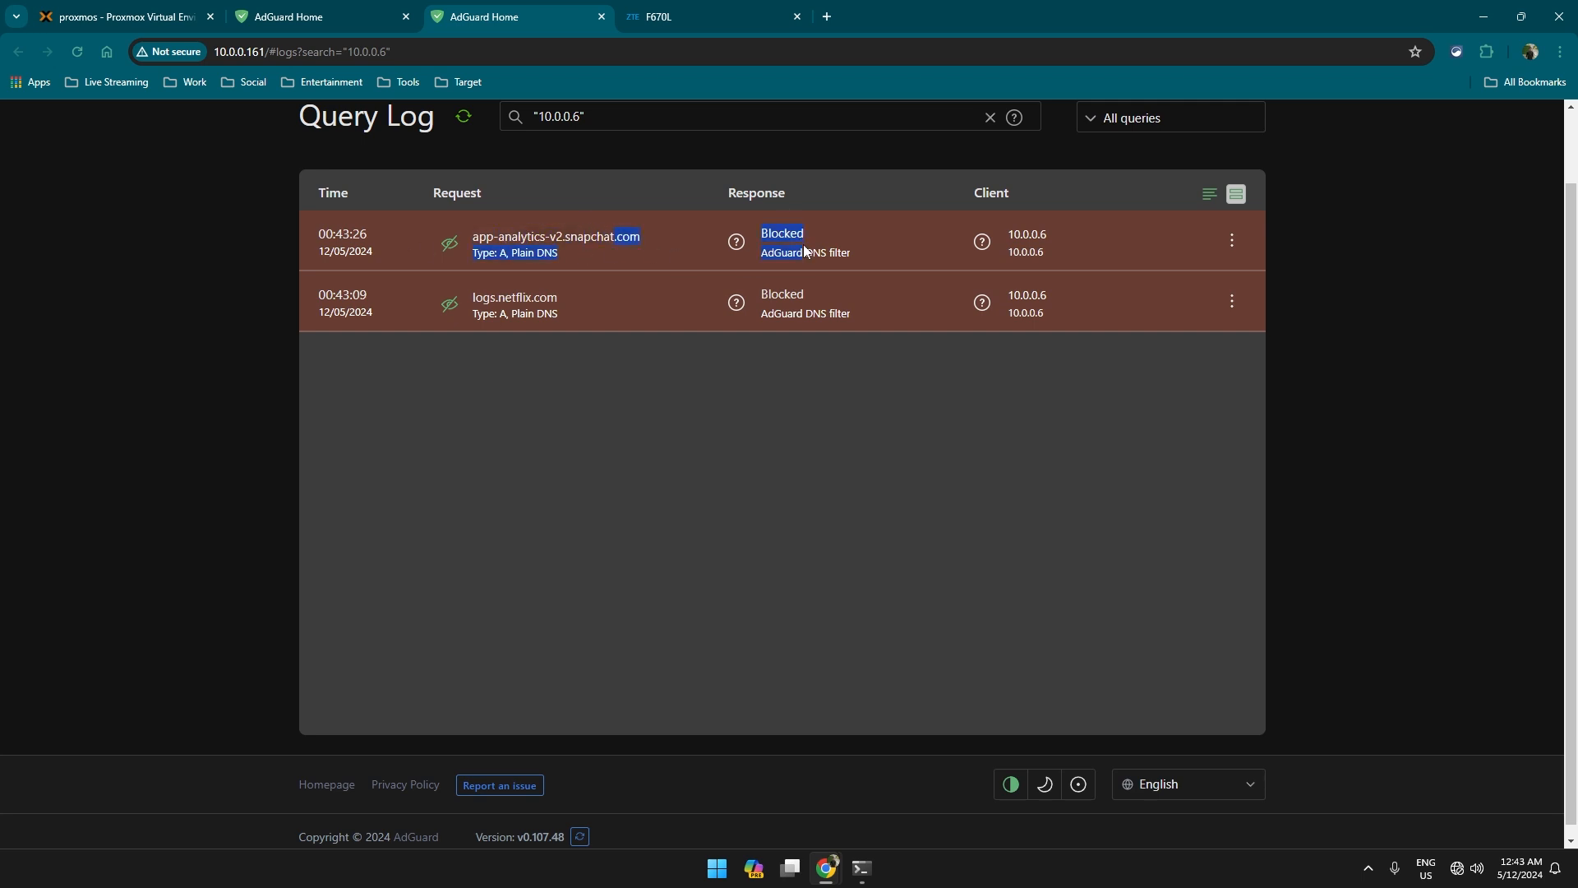
pyautogui.scroll(1, 863, 485)
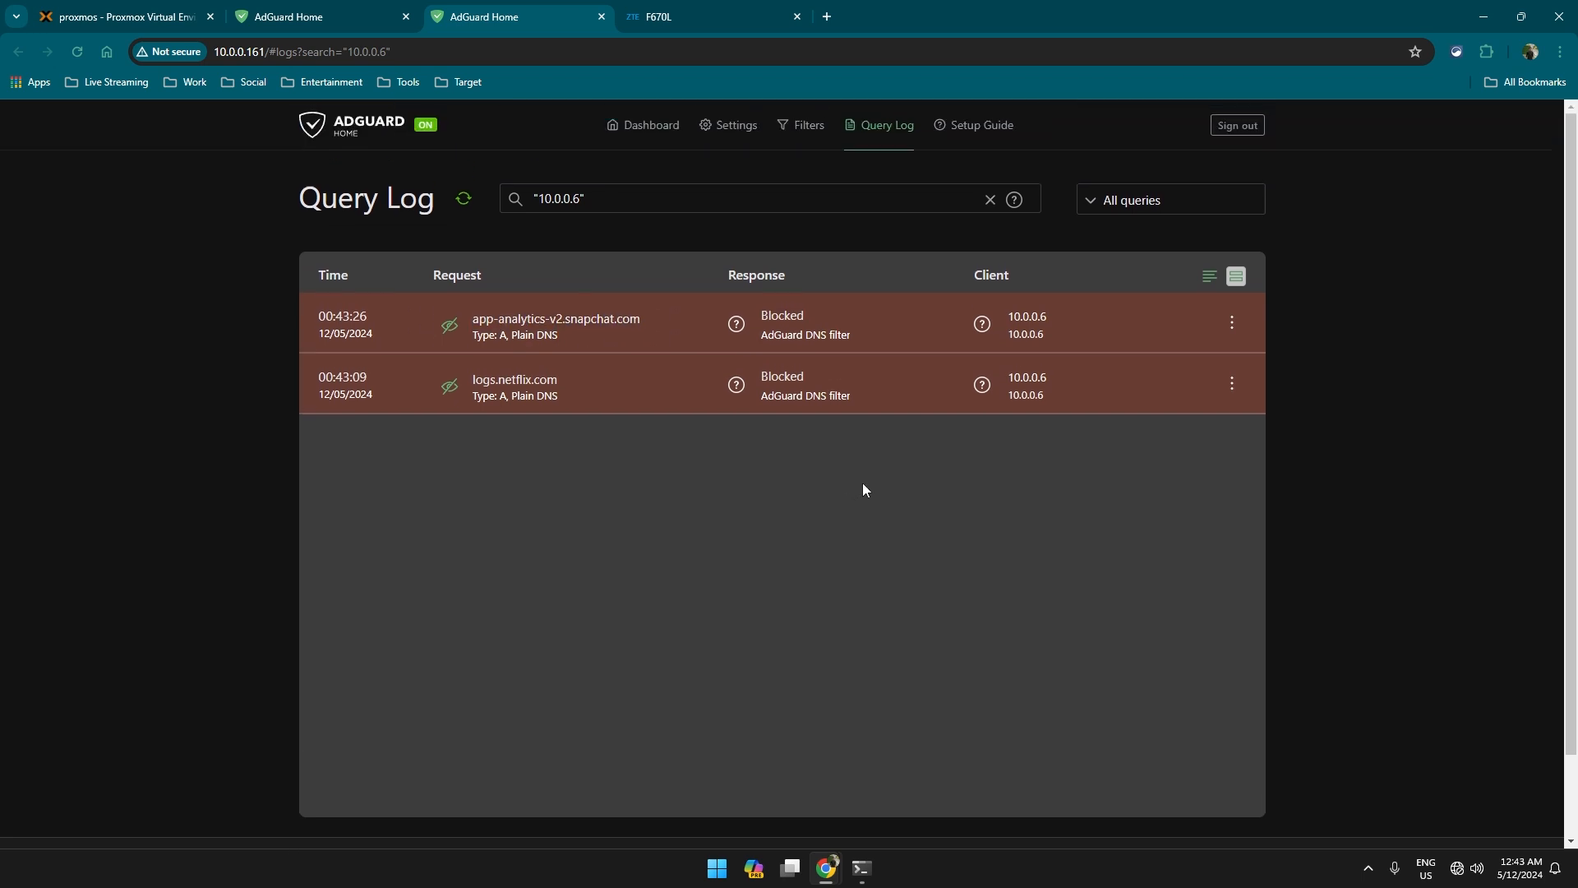
# Return to the Dashboard and refresh it until it shows 170 queries, 26 blocked.
pyautogui.click(655, 132)
pyautogui.click(584, 188)
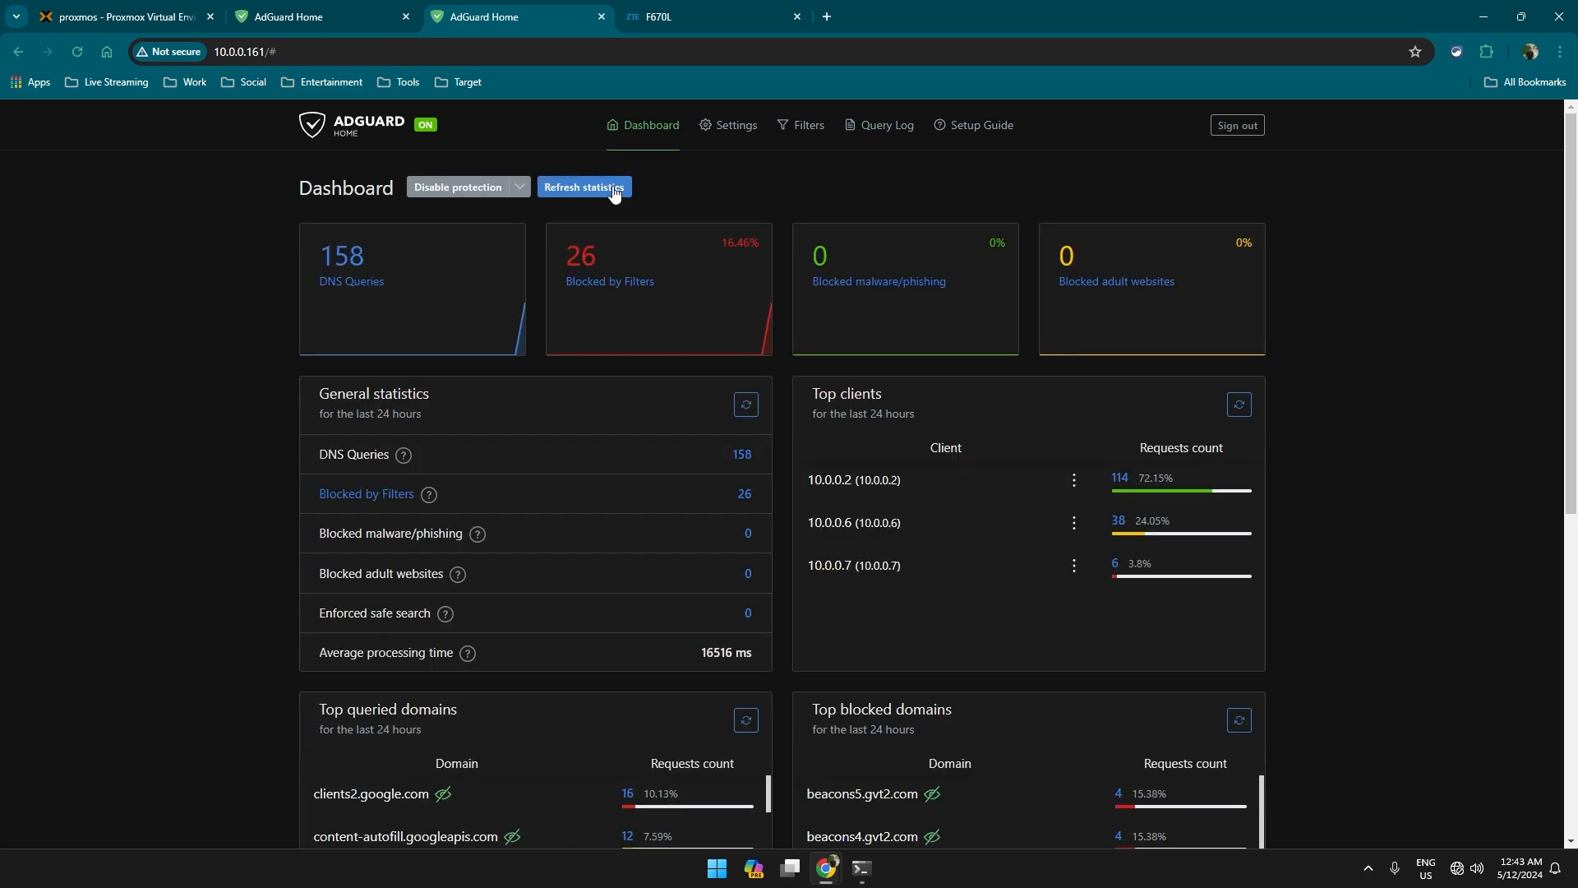
pyautogui.scroll(-4, 995, 485)
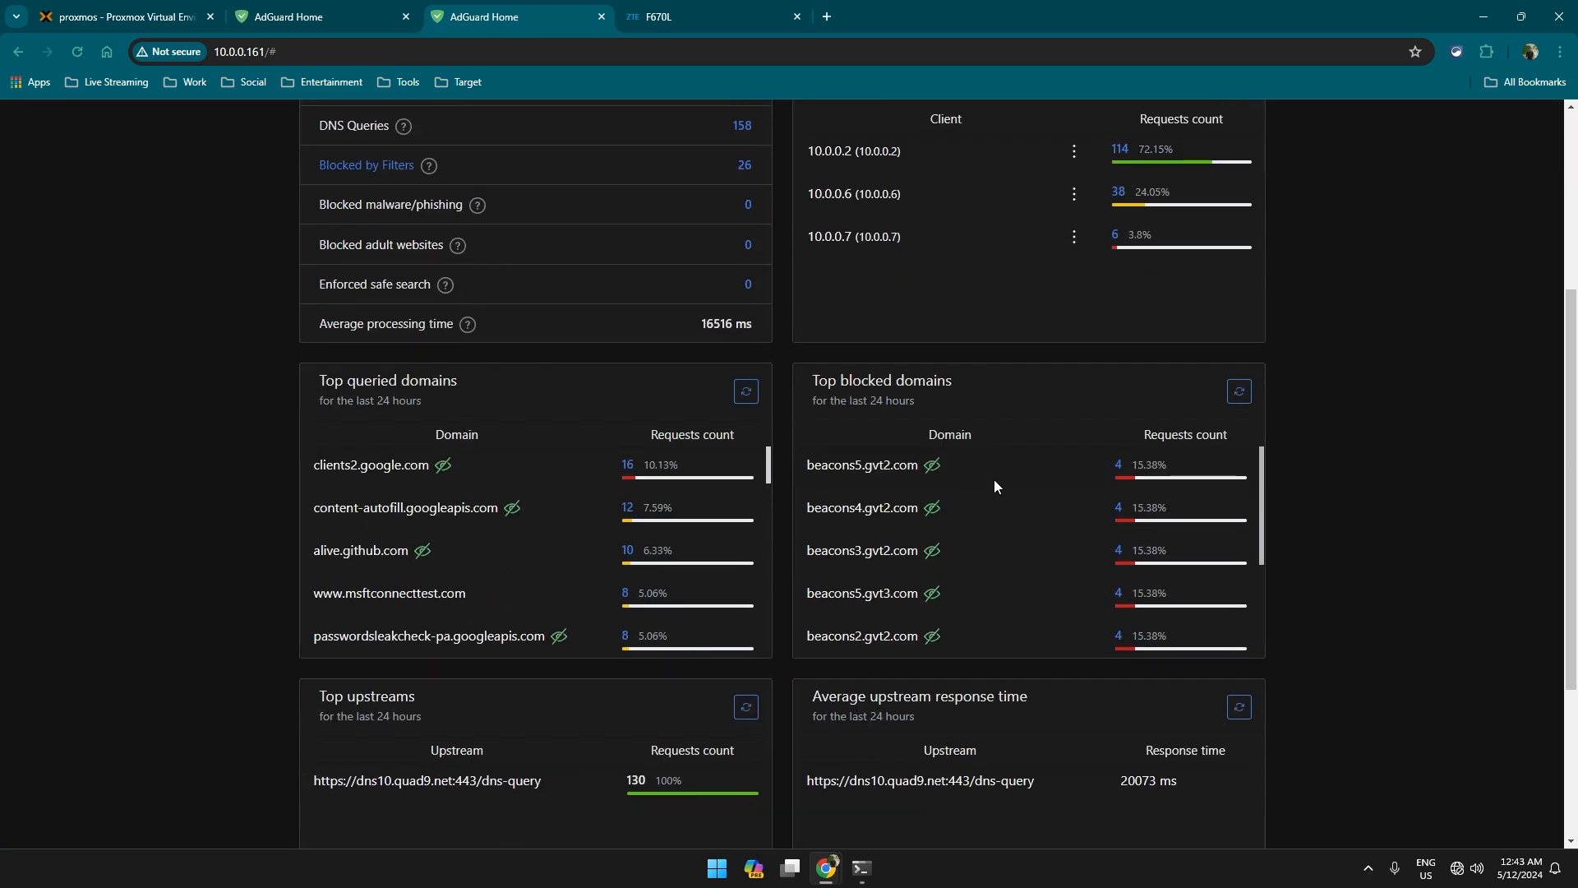
pyautogui.scroll(-1, 999, 535)
pyautogui.scroll(-5, 997, 547)
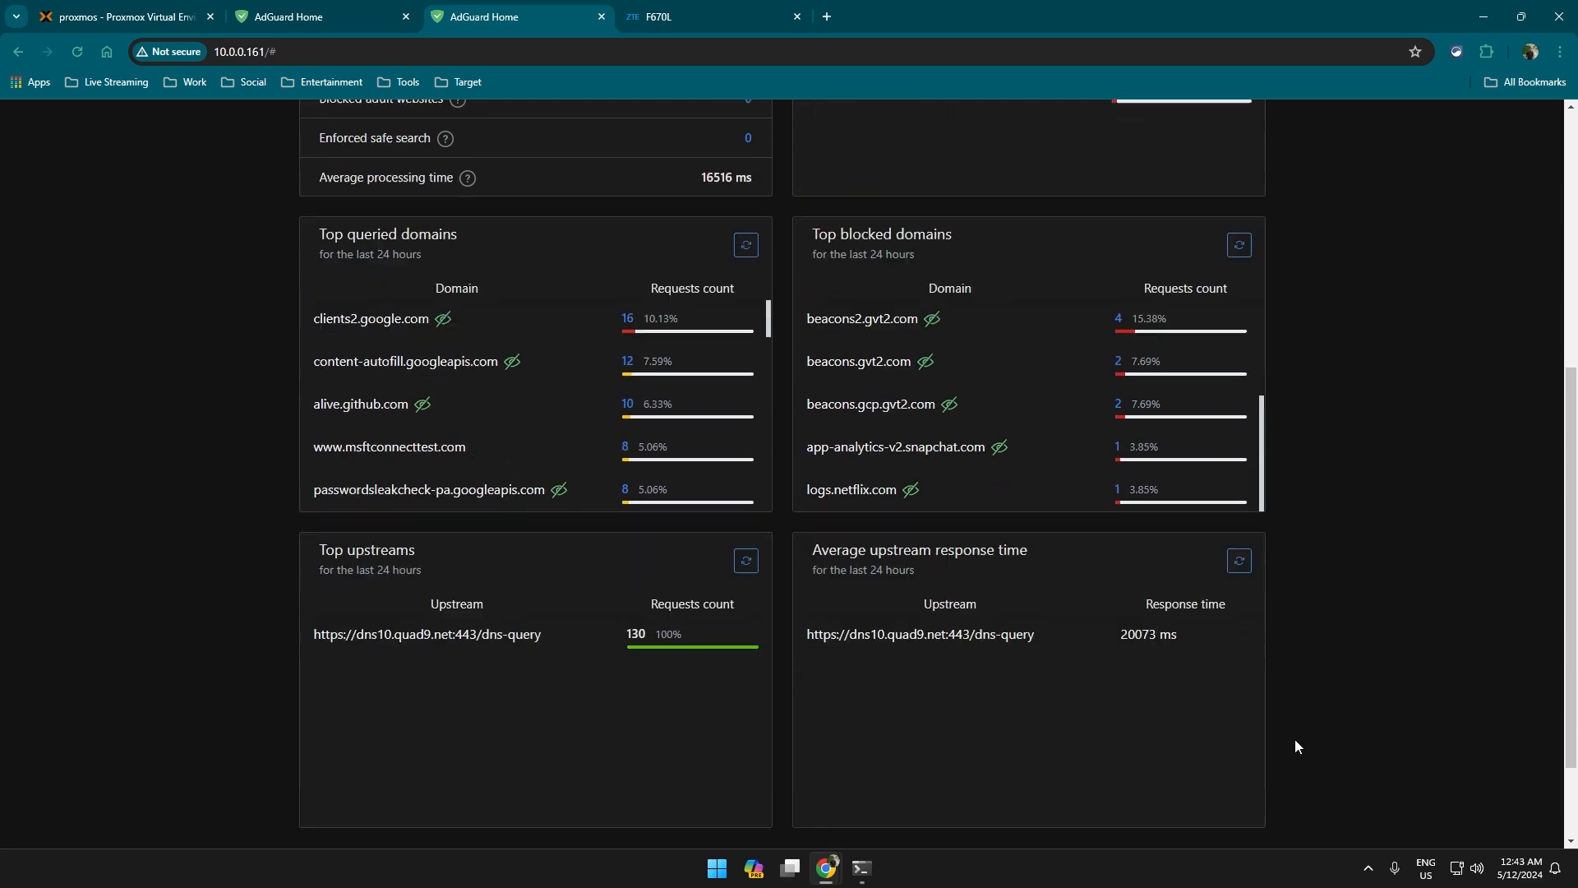
pyautogui.scroll(3, 948, 550)
pyautogui.scroll(4, 930, 534)
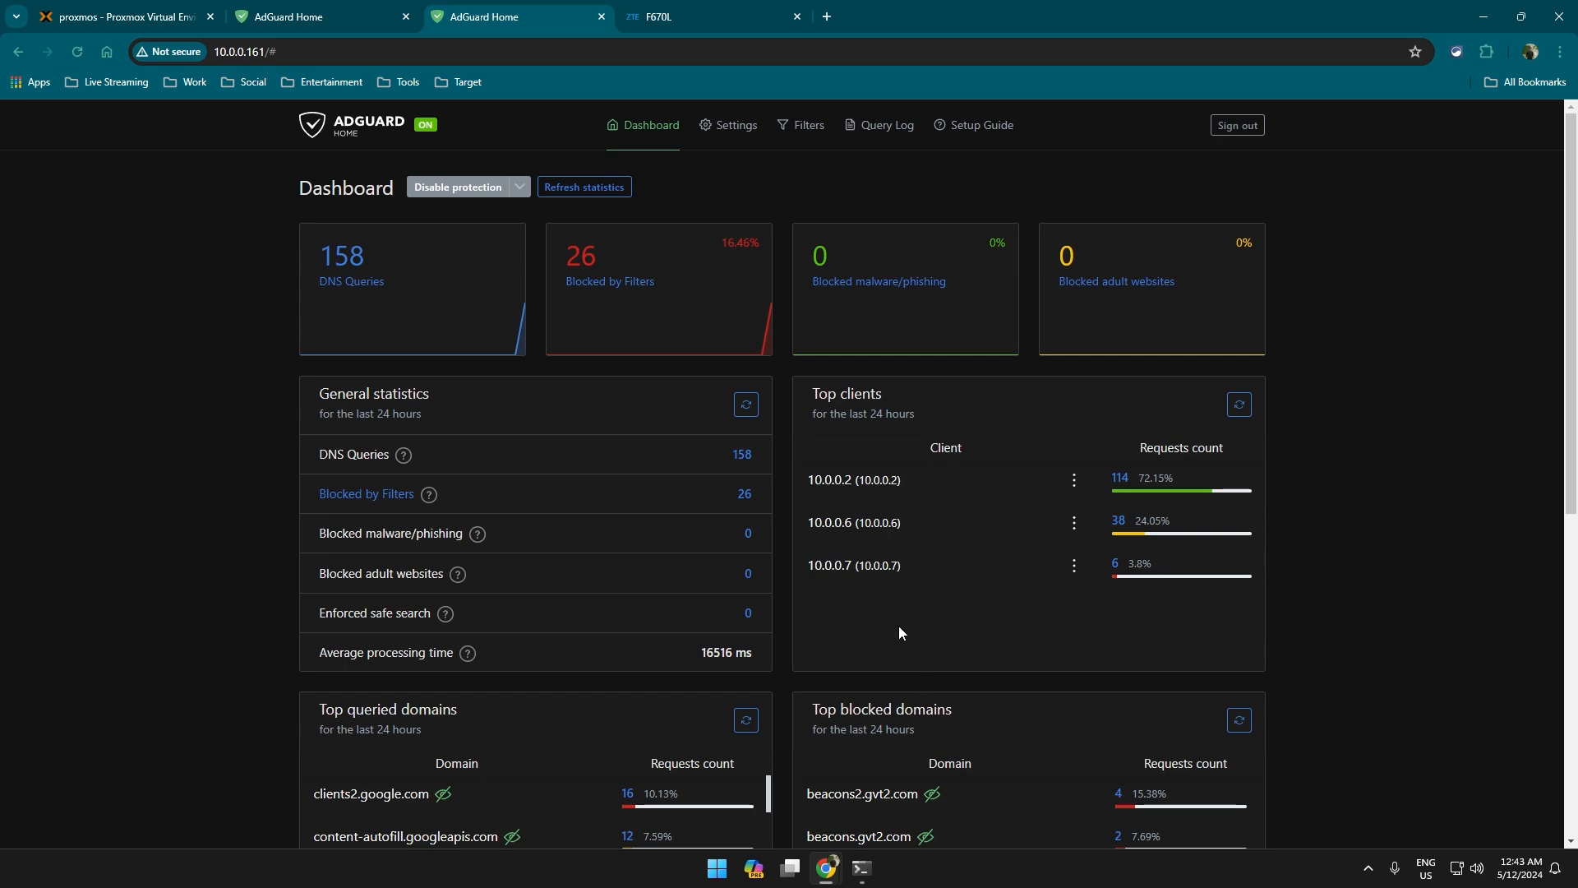
pyautogui.click(565, 191)
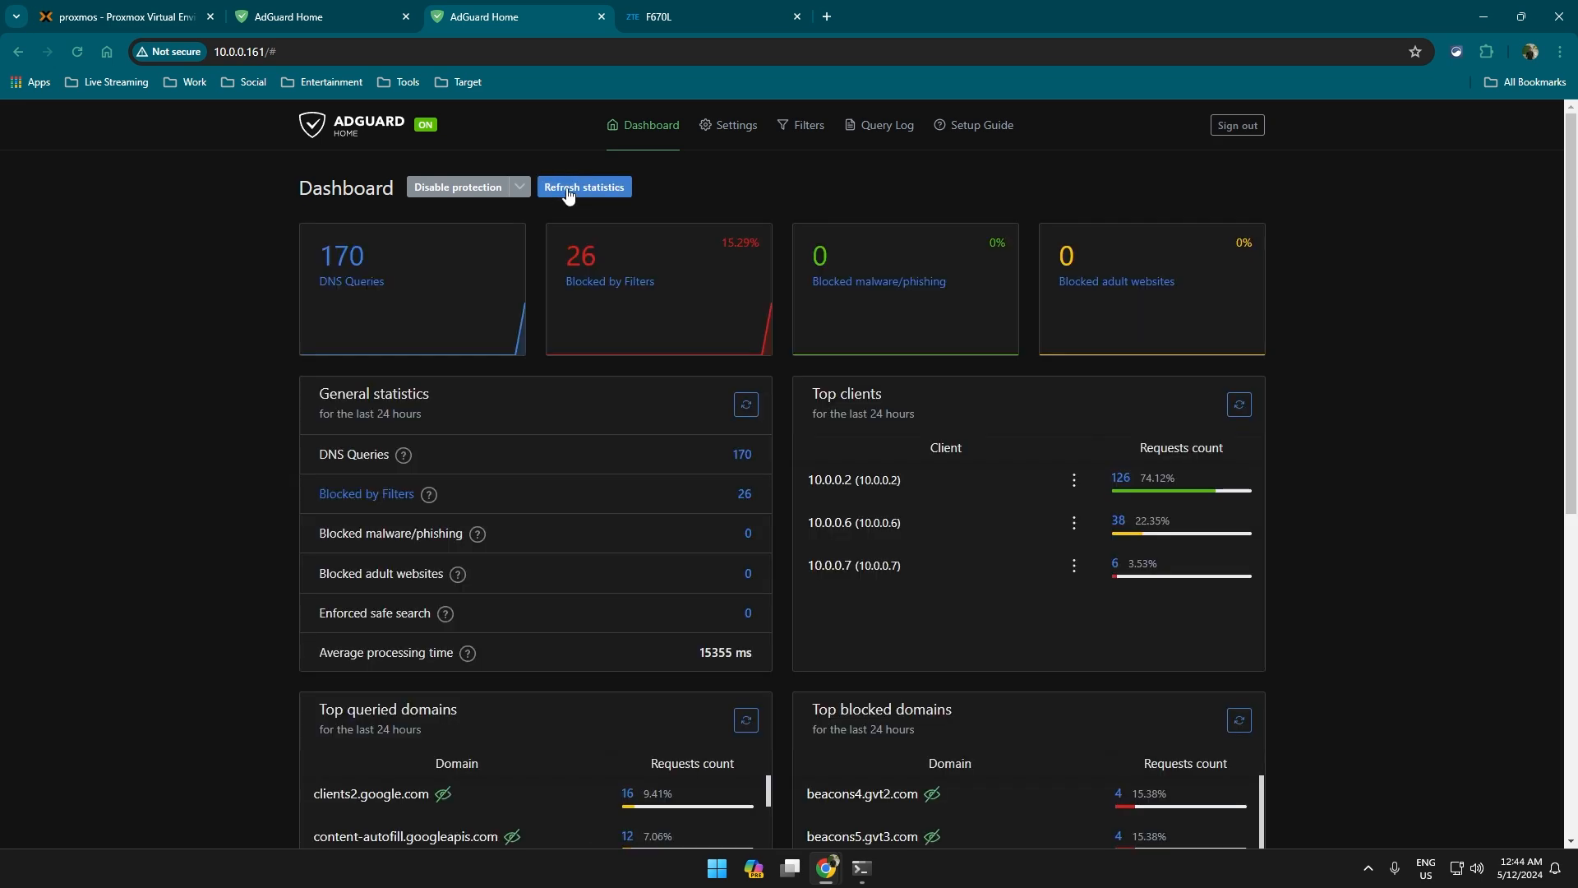
# Check the DNS blocklists for updates, browsing the blocklist catalogue without adding any.
pyautogui.click(737, 12)
pyautogui.click(568, 18)
pyautogui.moveTo(801, 125)
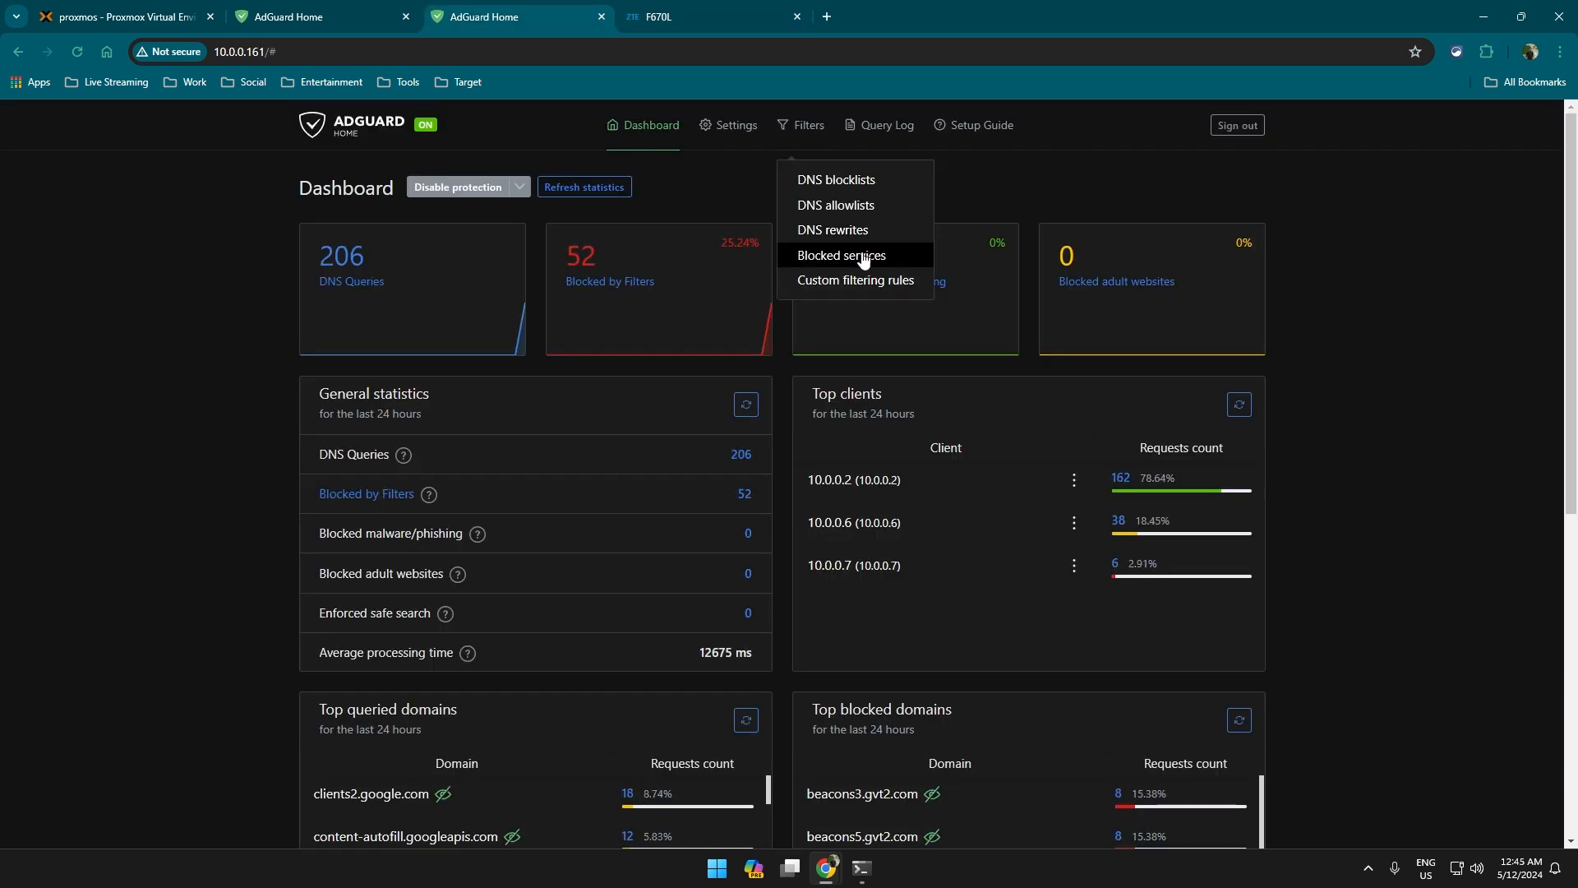
pyautogui.click(870, 176)
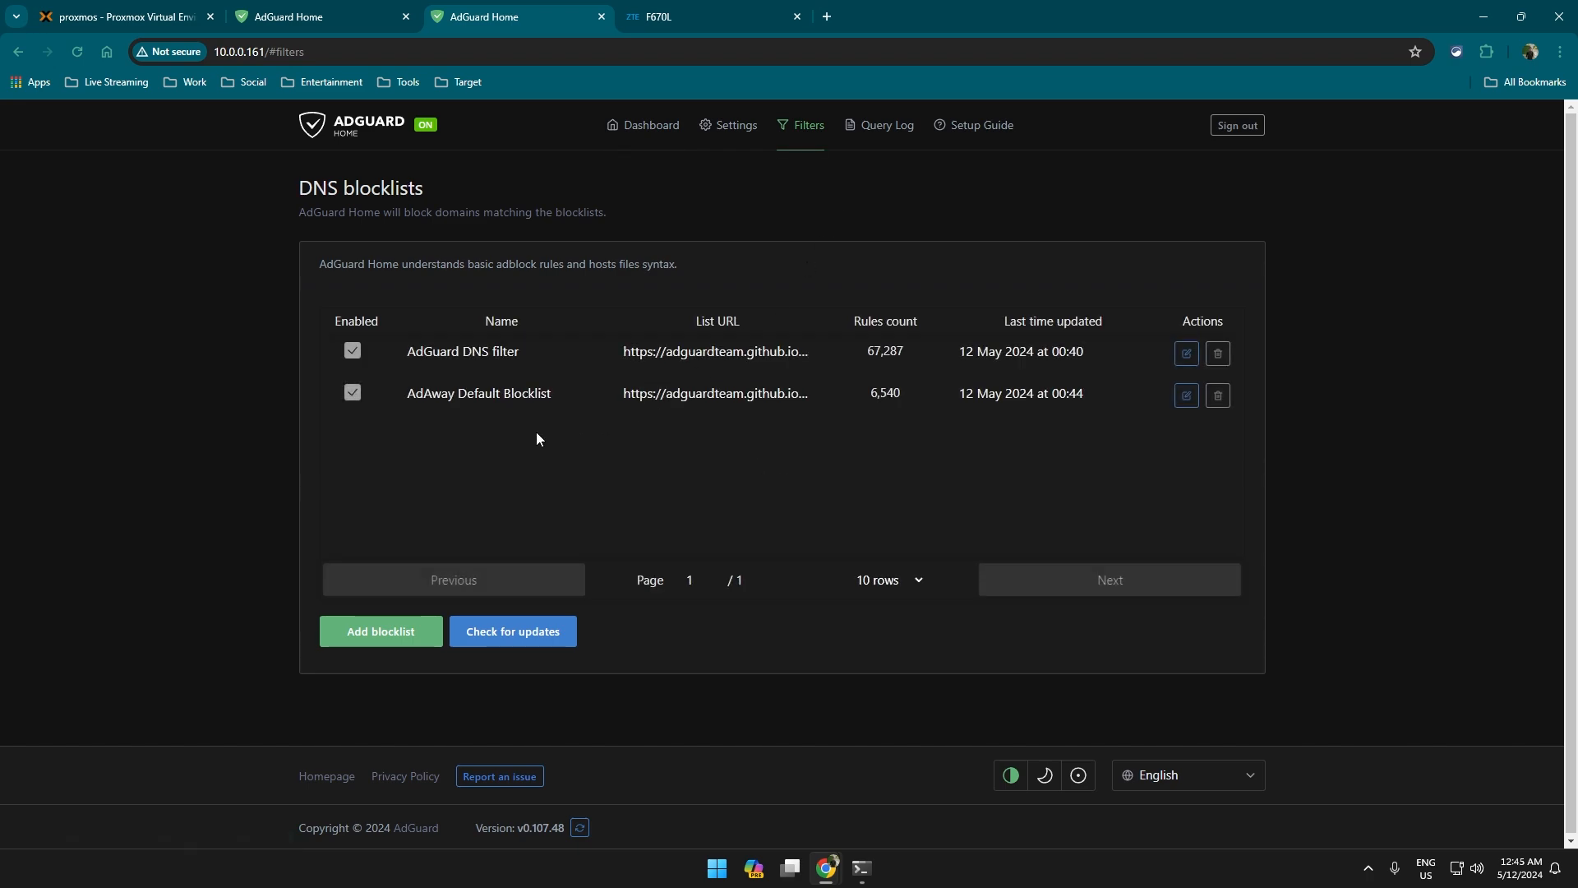
pyautogui.click(530, 635)
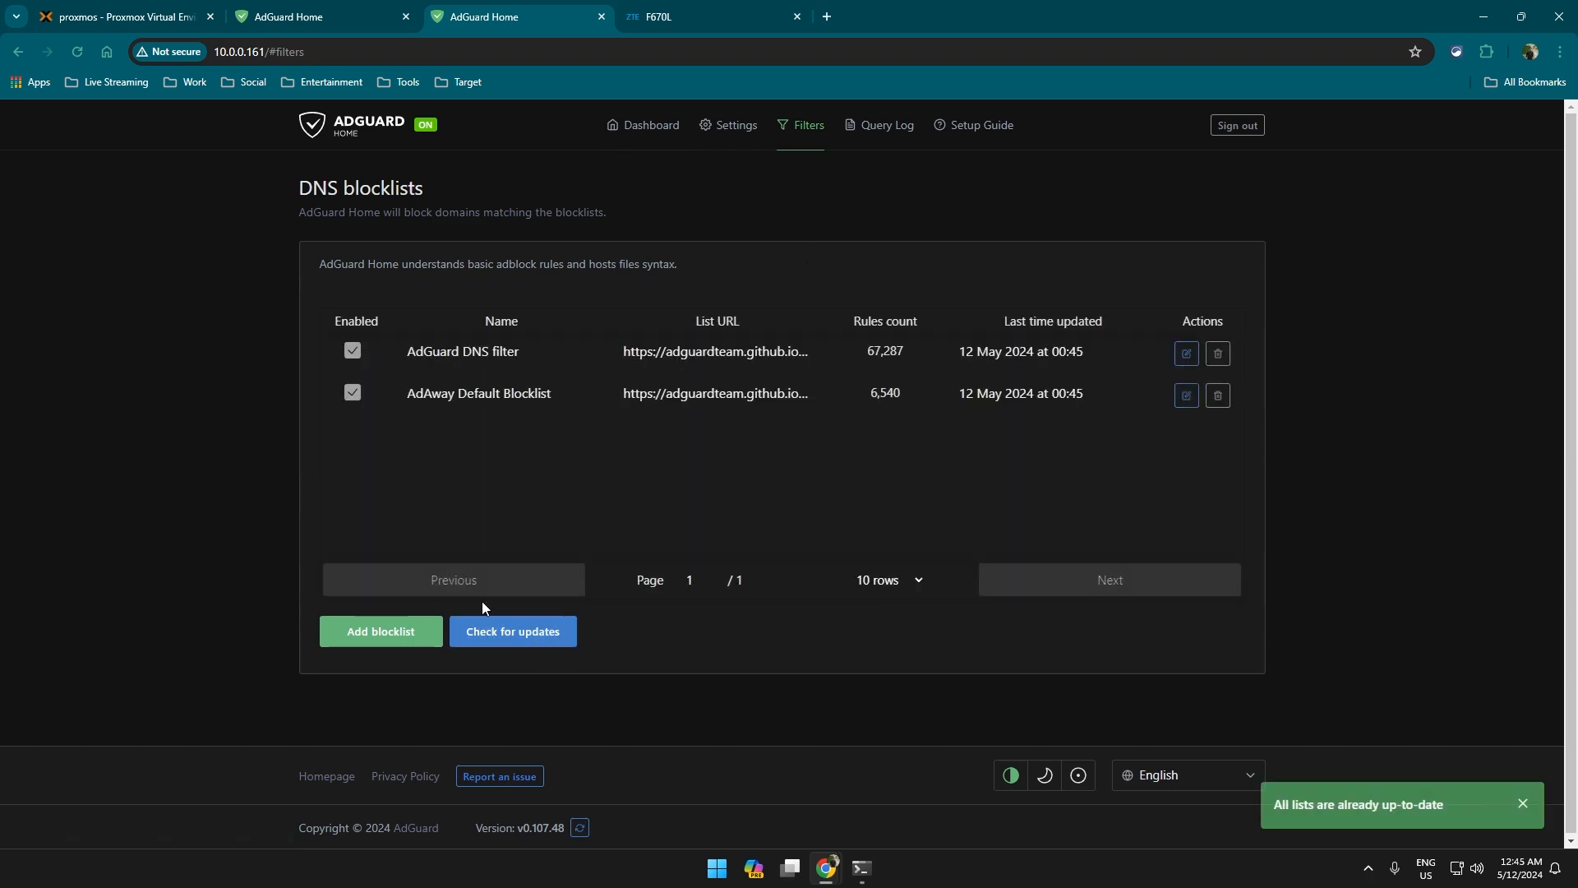
pyautogui.click(381, 632)
pyautogui.click(690, 471)
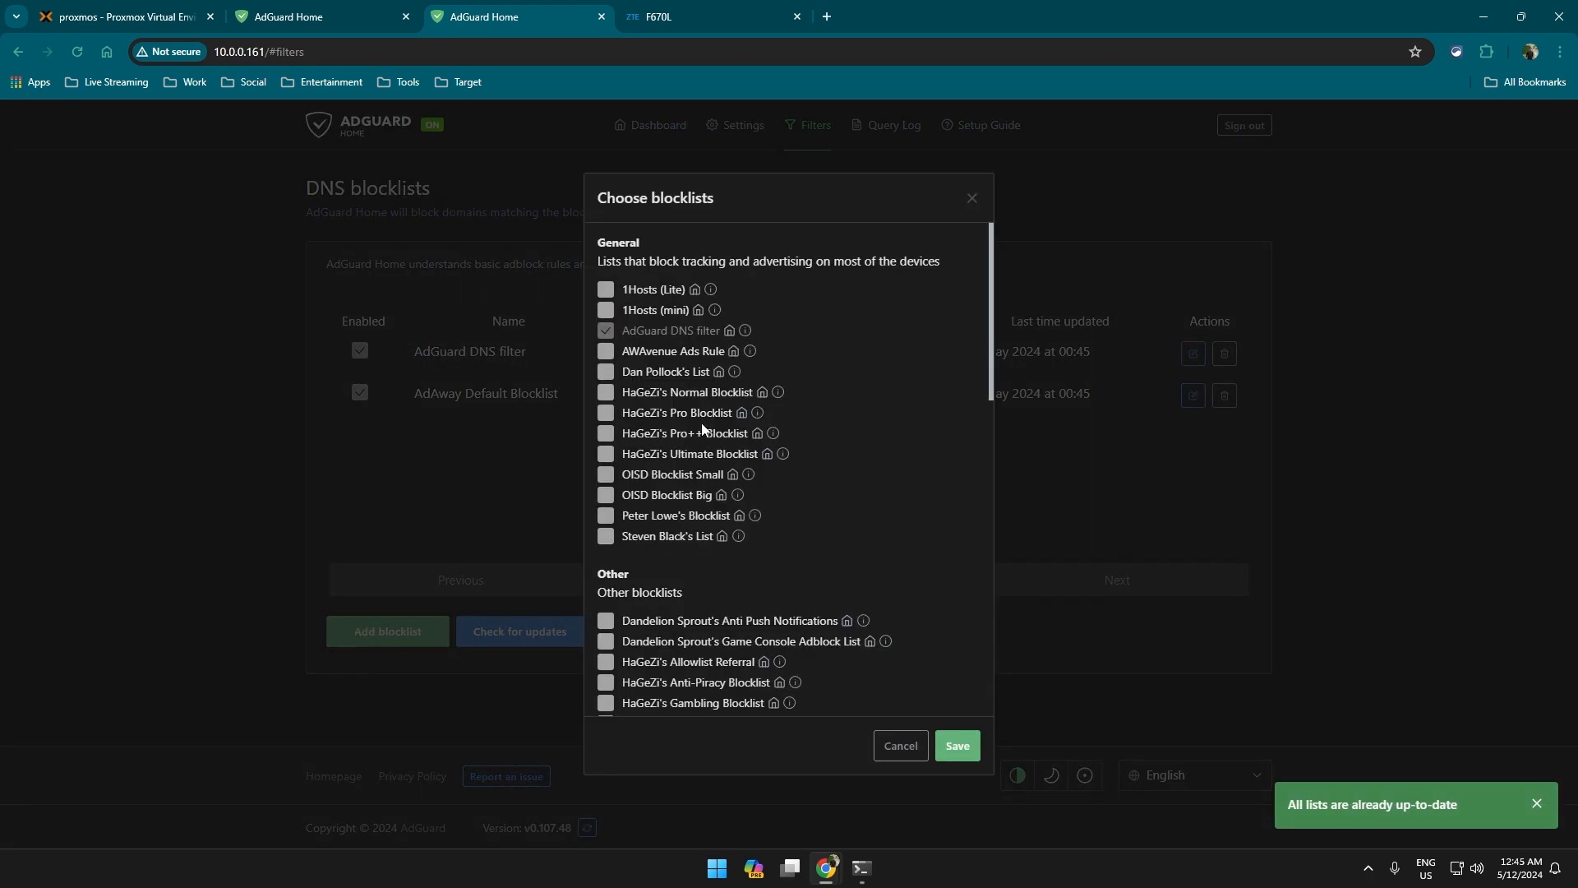
pyautogui.scroll(-12, 690, 411)
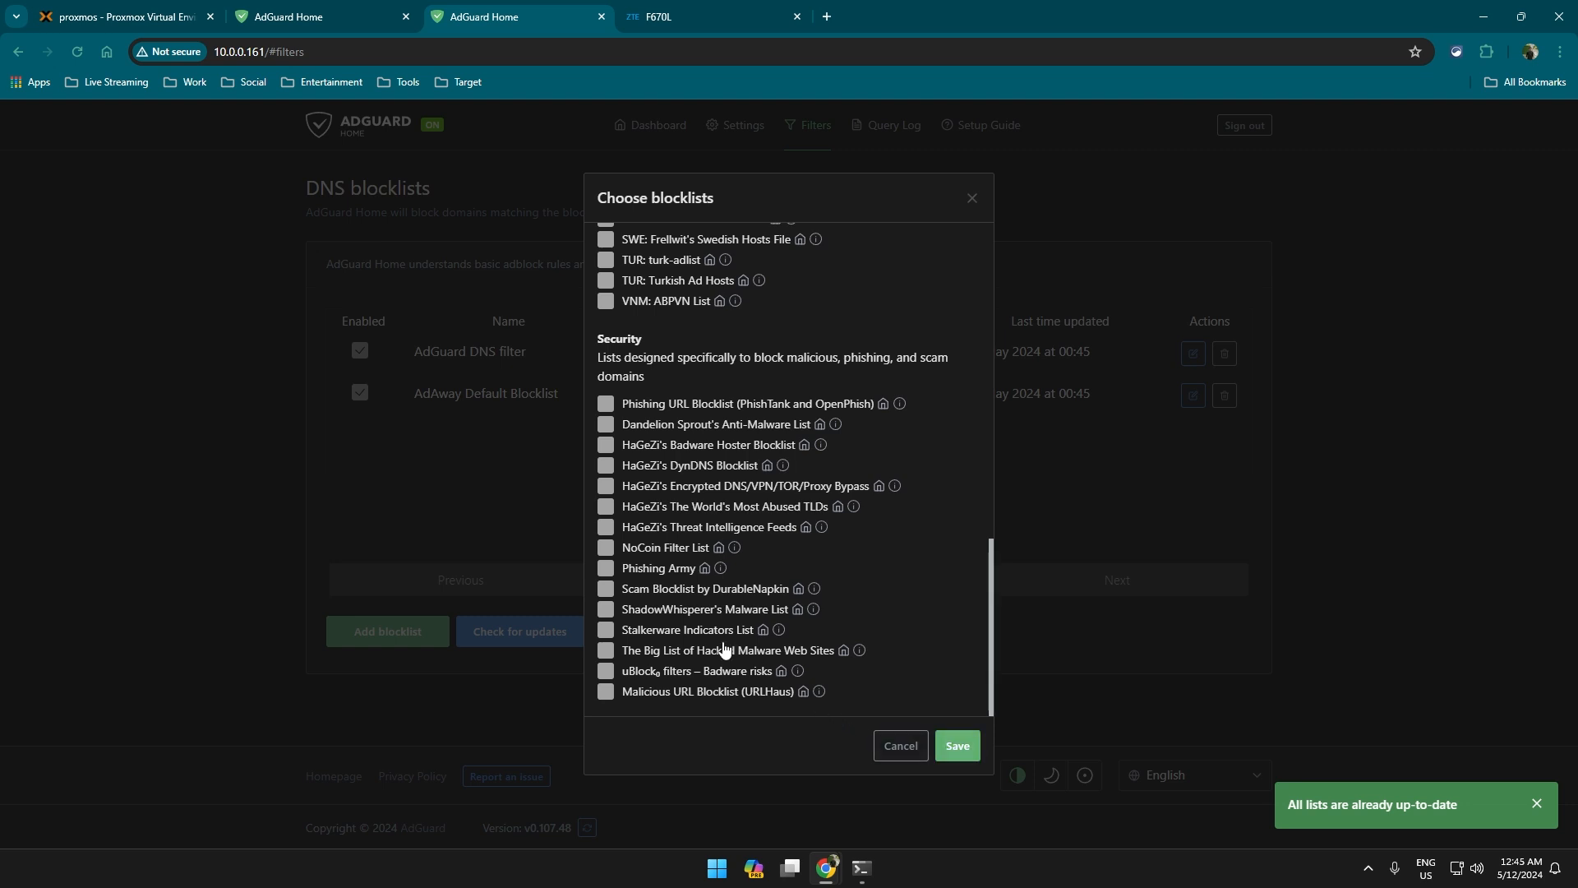
pyautogui.click(901, 745)
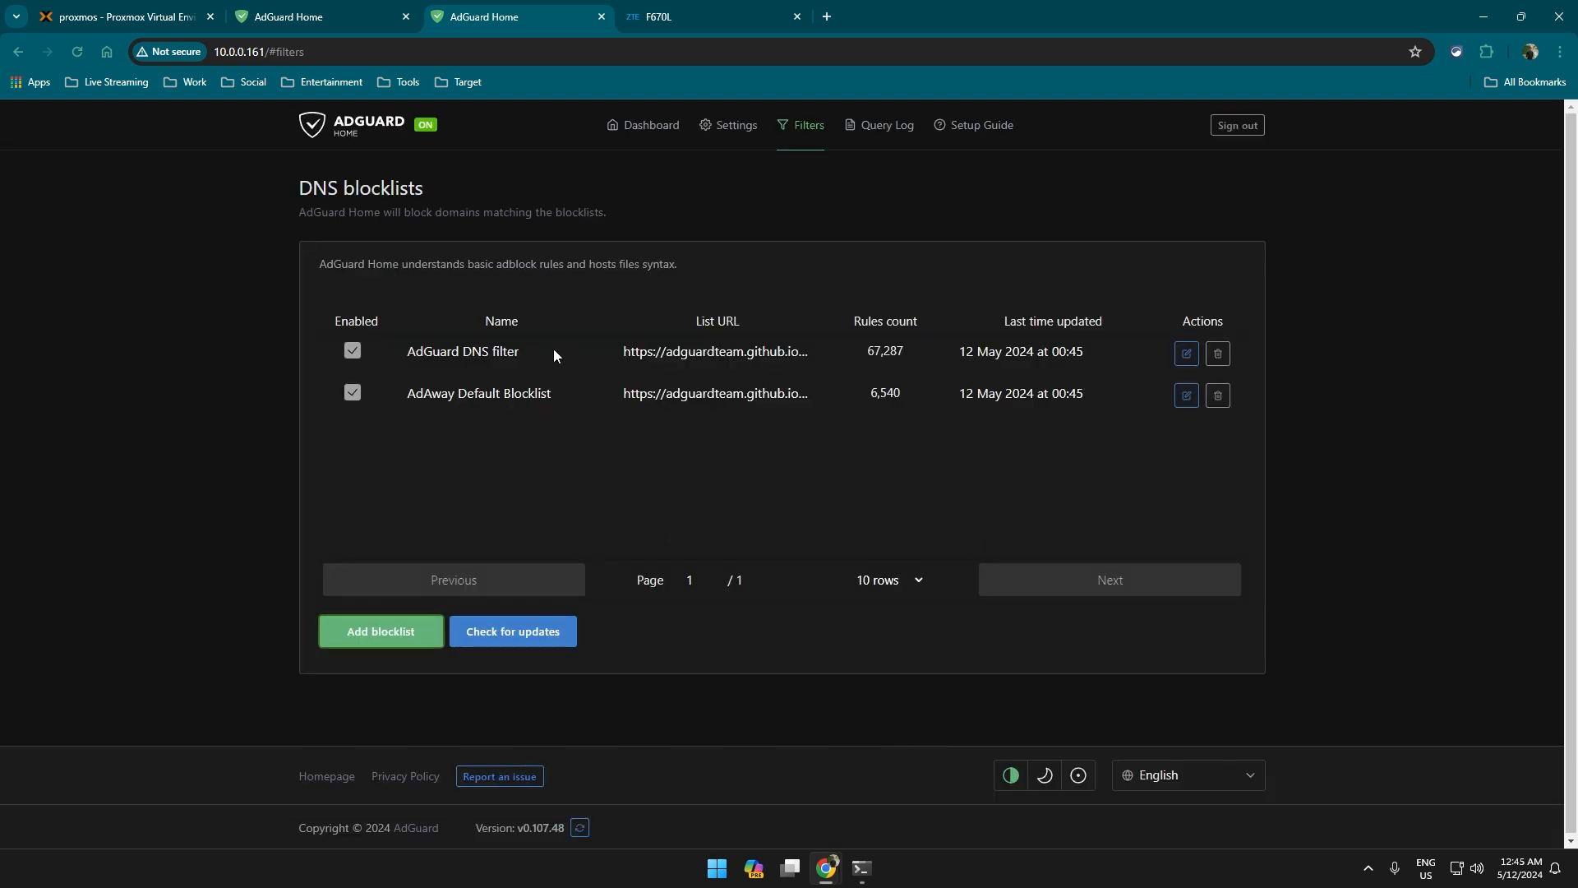
pyautogui.click(548, 635)
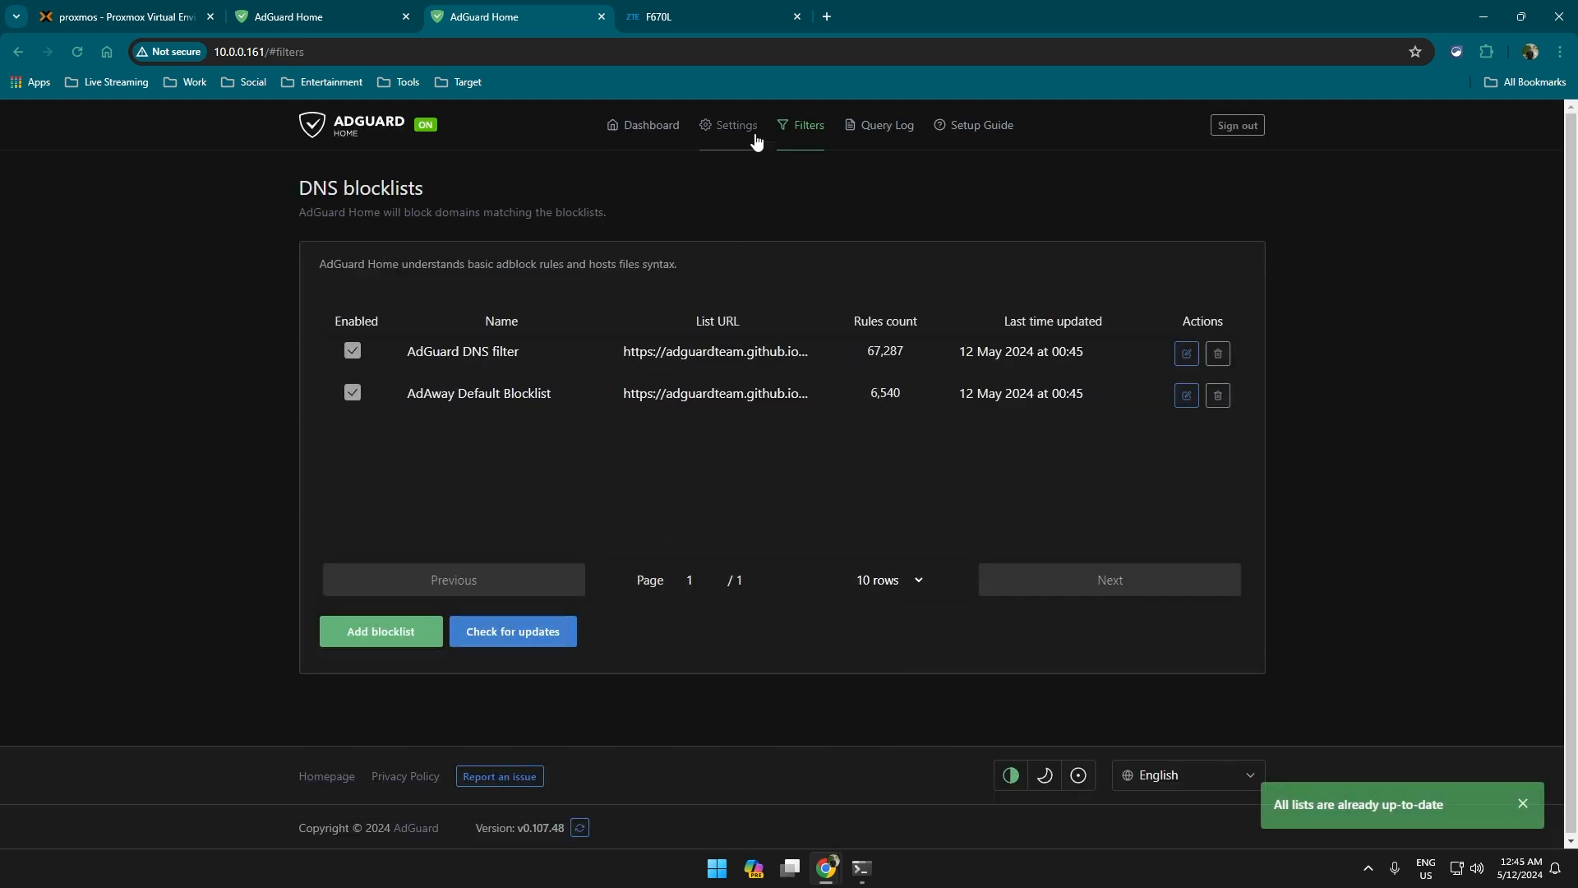
# View DNS allowlists without adding one, then open the empty DNS rewrites page.
pyautogui.moveTo(801, 132)
pyautogui.click(864, 204)
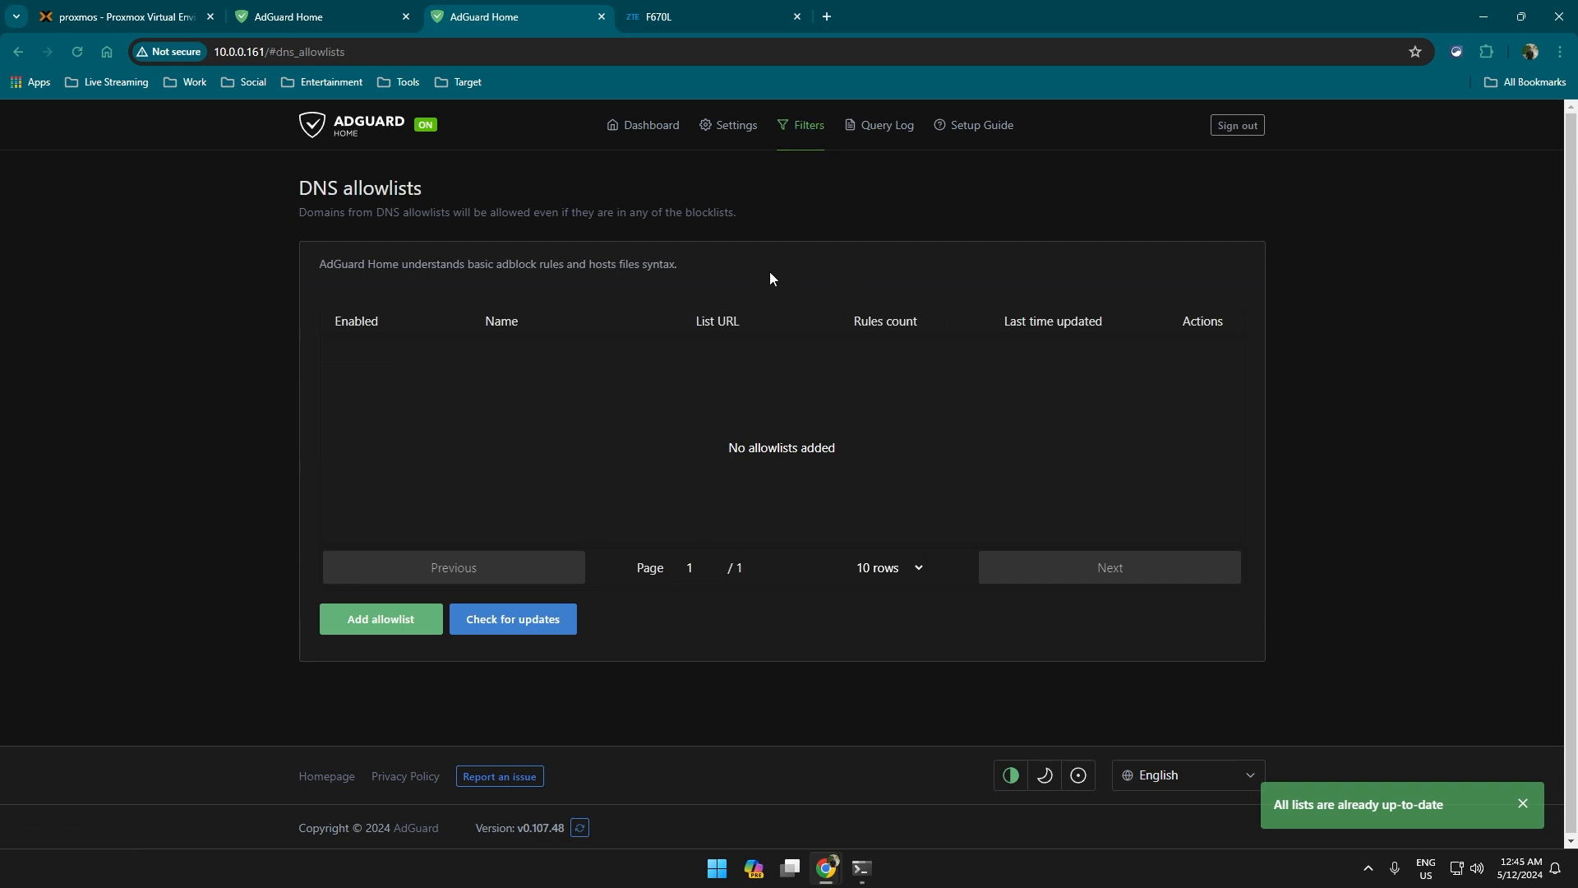
pyautogui.click(403, 627)
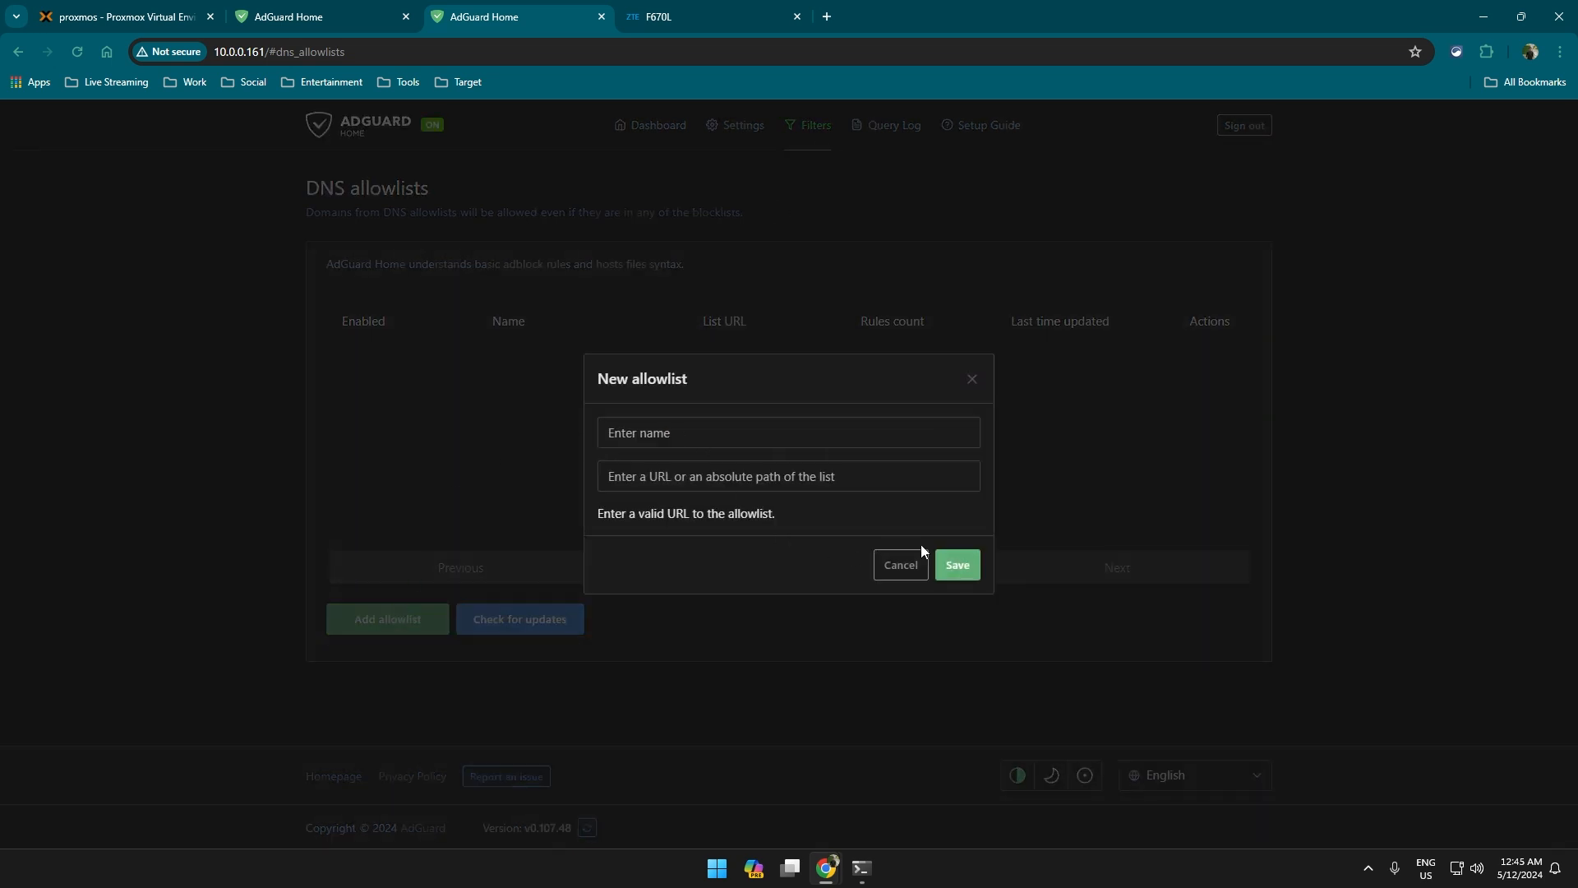
pyautogui.click(896, 571)
pyautogui.moveTo(803, 132)
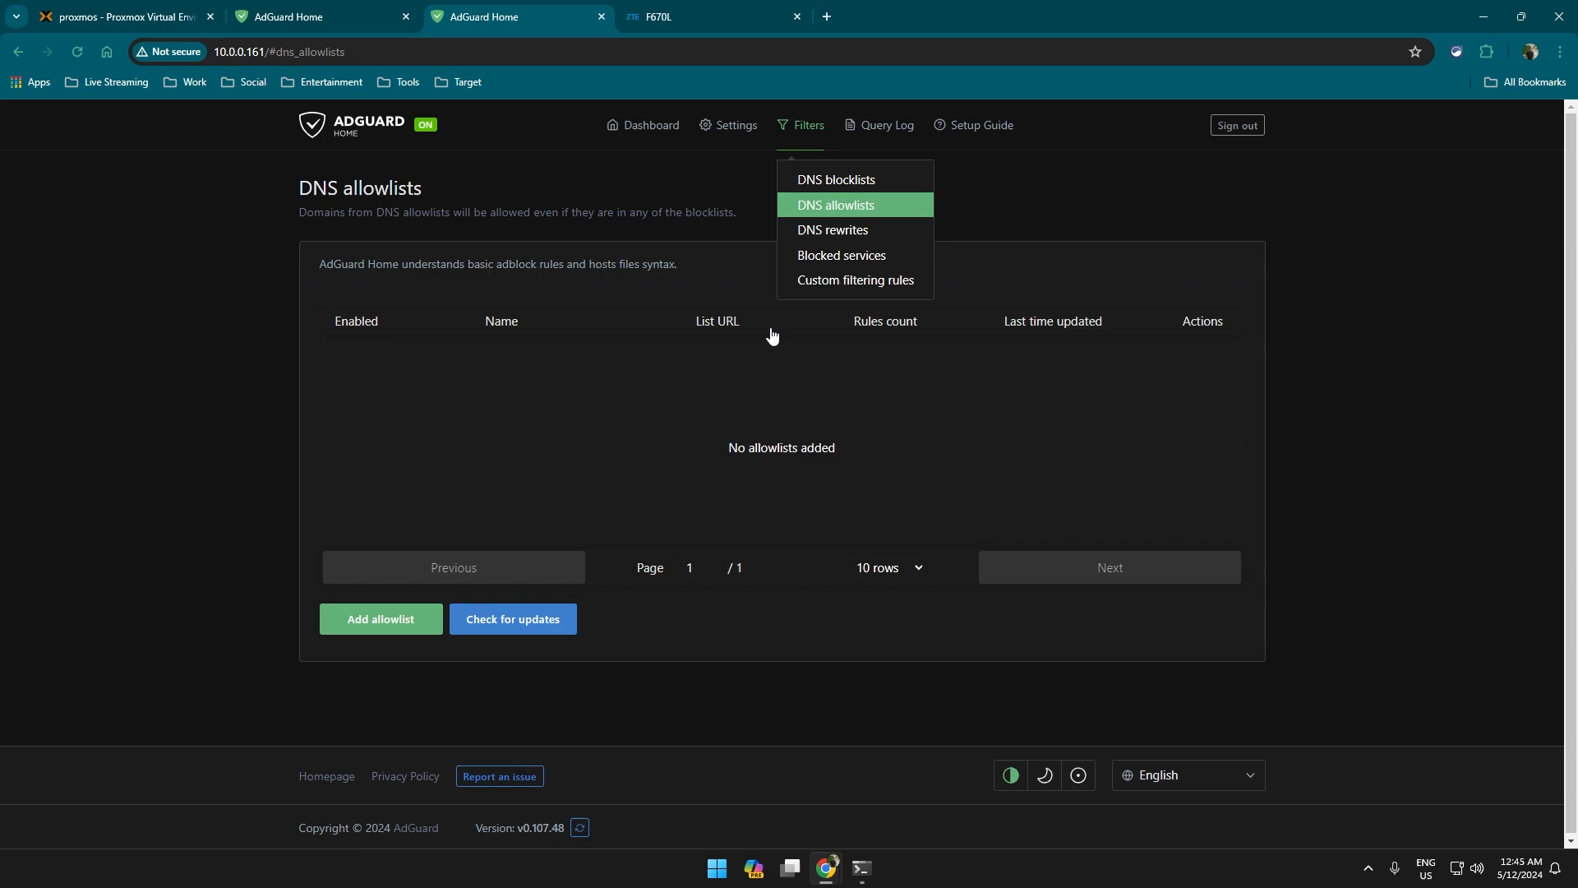
pyautogui.click(848, 234)
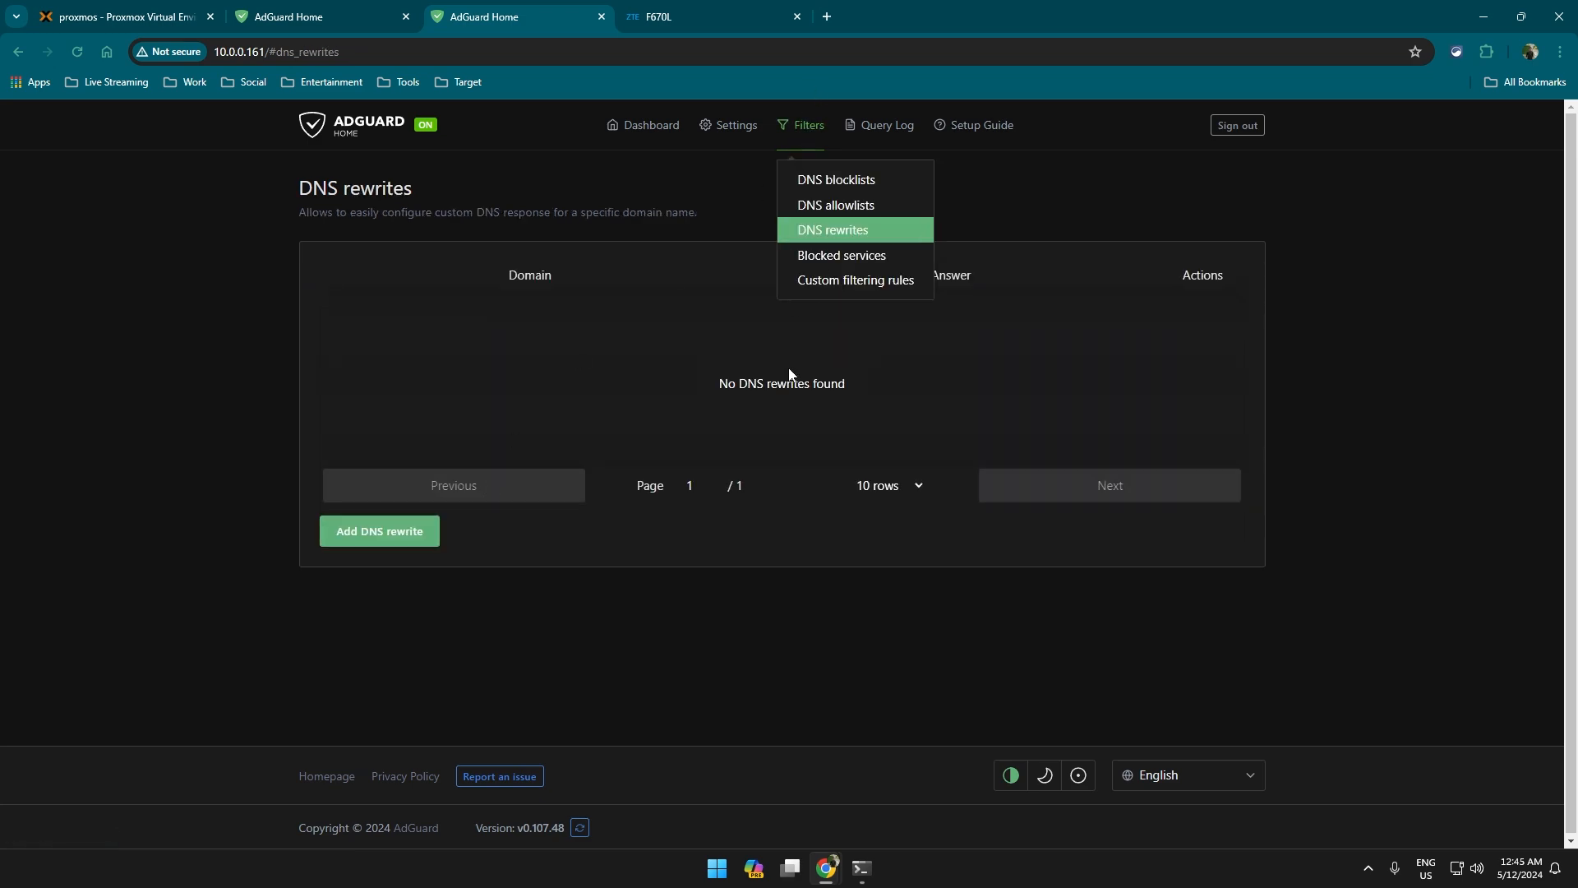
# Switch on the YouTube toggle in Blocked services and save the change.
pyautogui.click(822, 256)
pyautogui.scroll(-7, 792, 526)
pyautogui.scroll(-5, 820, 638)
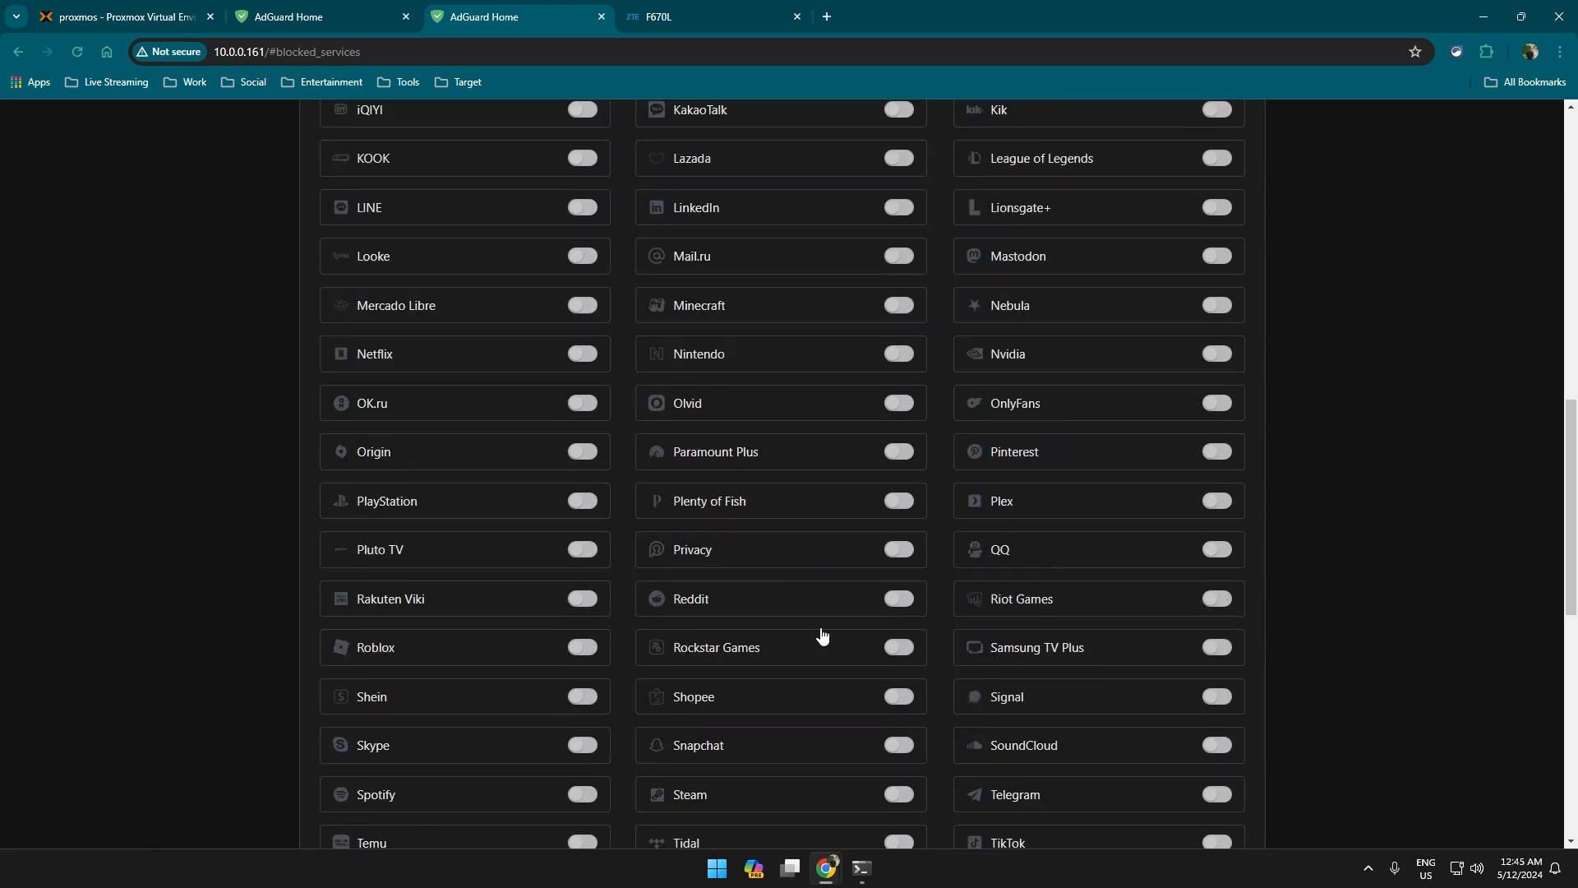
pyautogui.scroll(12, 818, 638)
pyautogui.scroll(-16, 846, 603)
pyautogui.scroll(-4, 849, 589)
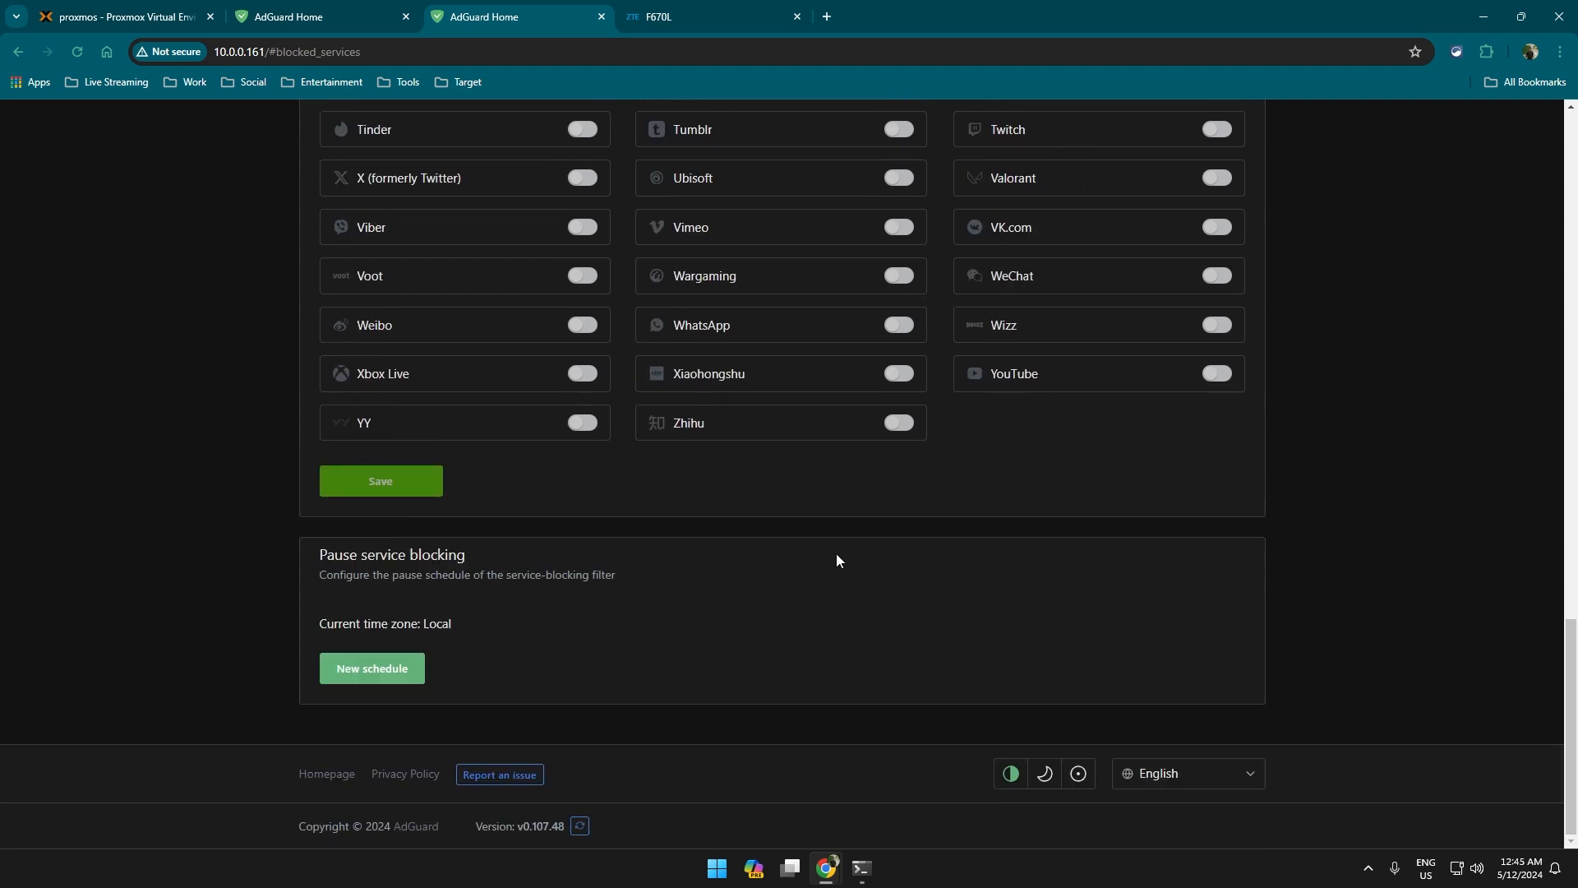
pyautogui.scroll(3, 836, 554)
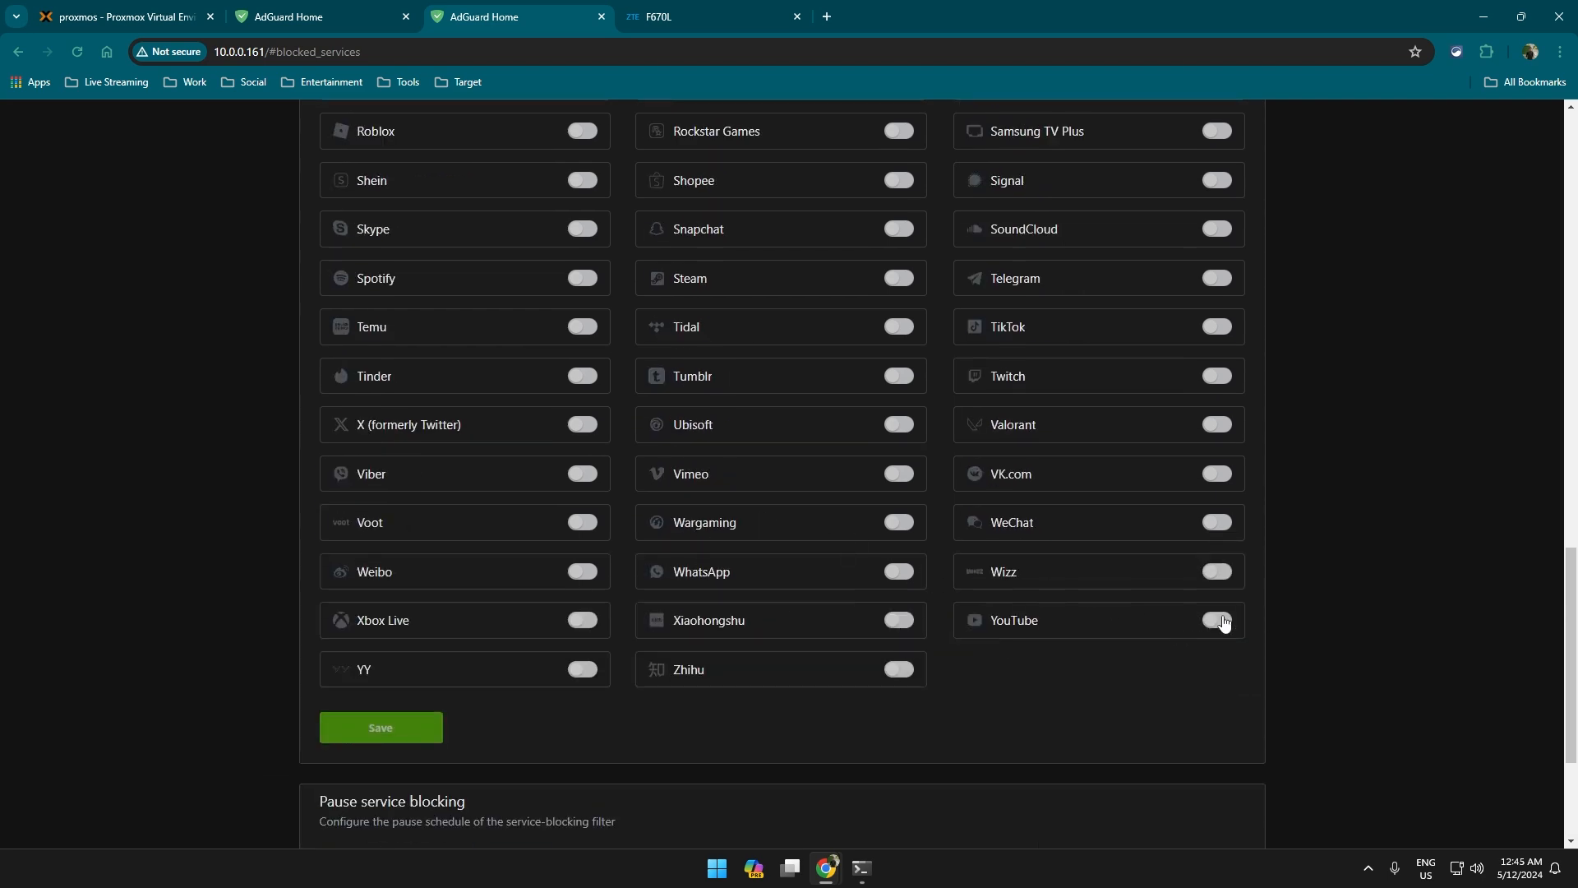
pyautogui.click(1218, 620)
pyautogui.click(441, 729)
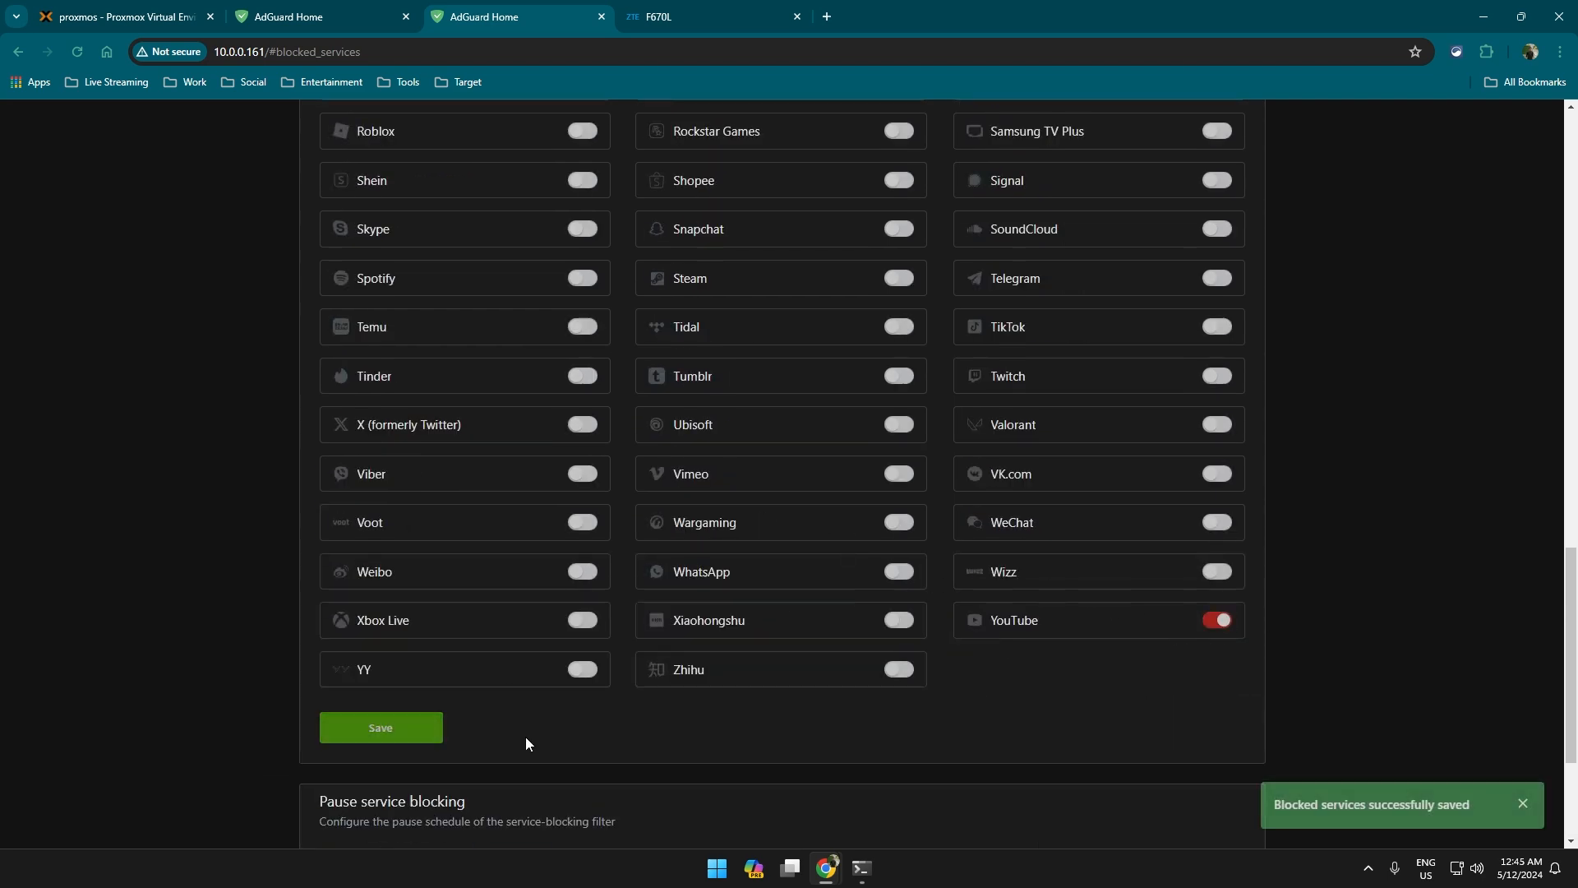
pyautogui.click(825, 16)
# Load youtube.com in a new tab, which shows the offline 'Connect to the internet' error.
pyautogui.click(803, 50)
pyautogui.write('y')
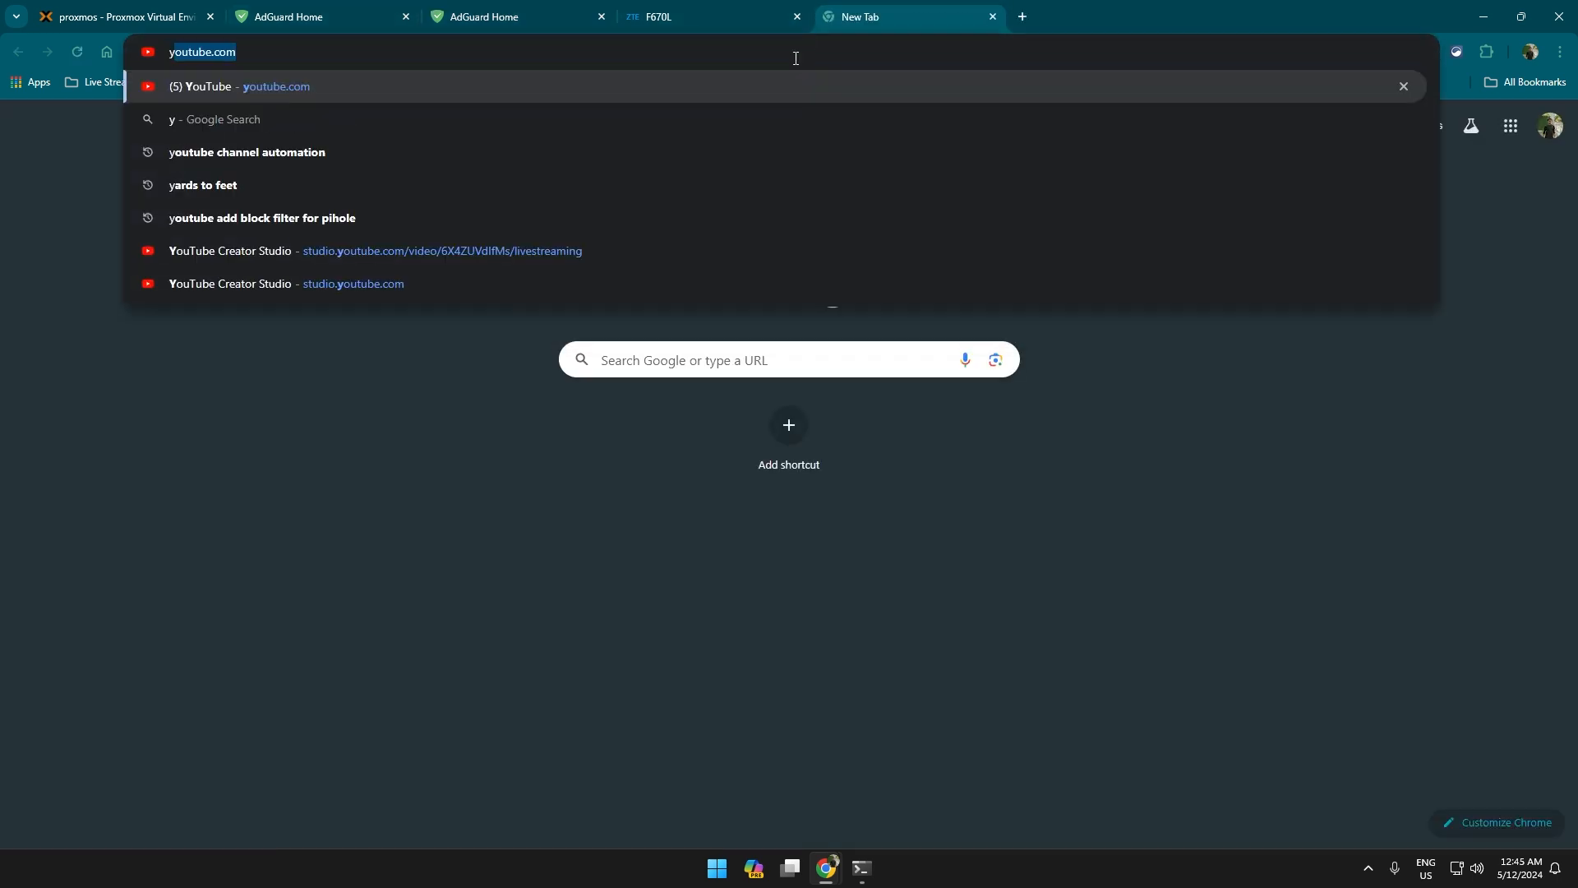
pyautogui.write('outu')
pyautogui.press('Return')
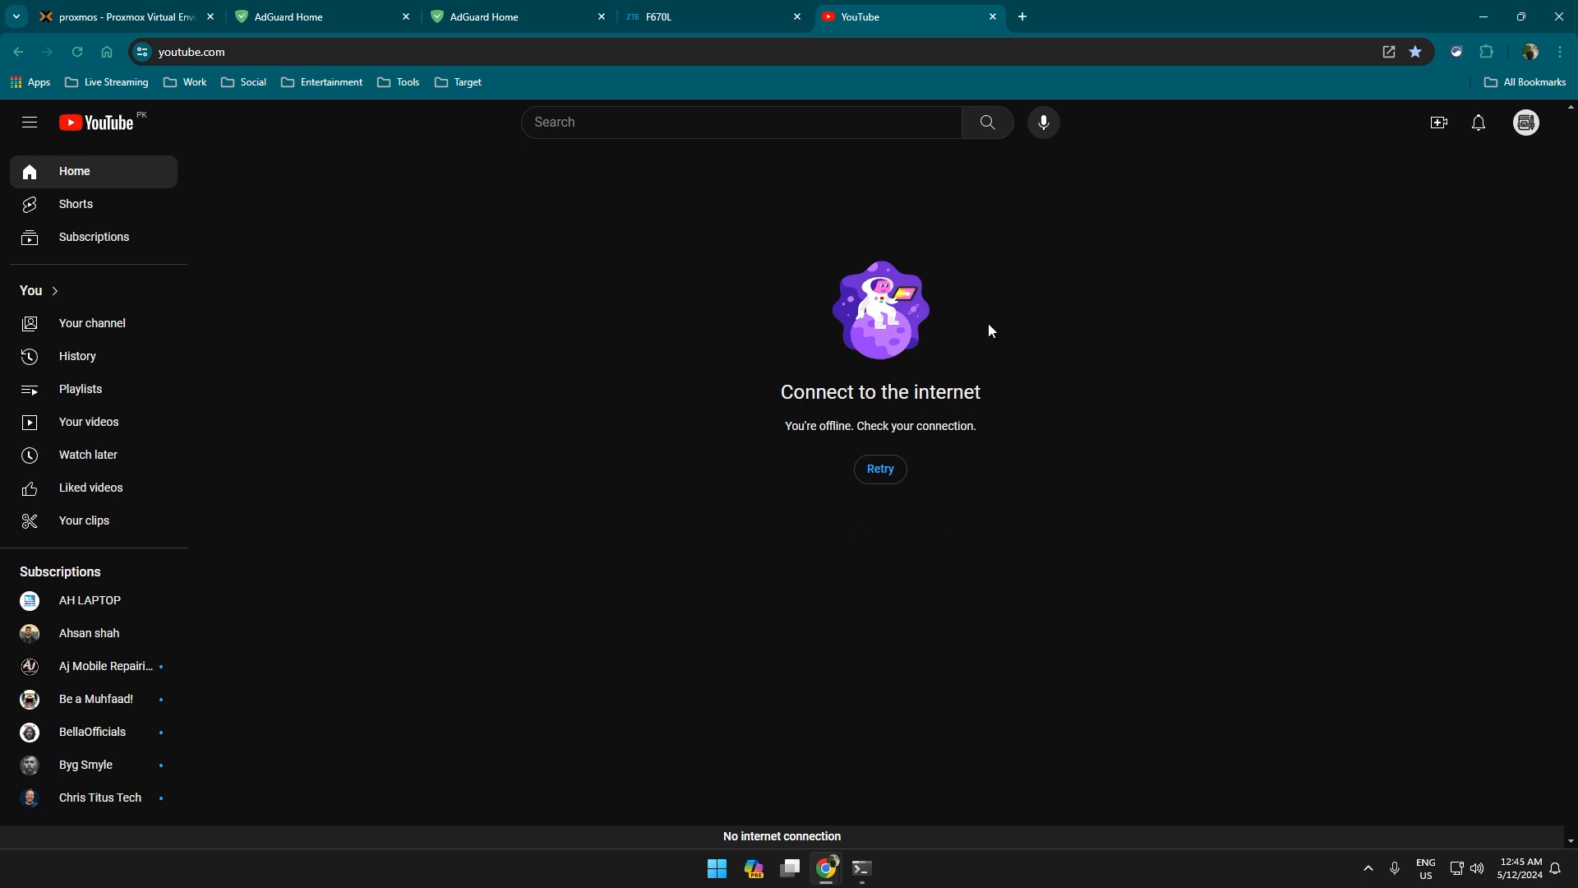
pyautogui.moveTo(708, 323); pyautogui.dragTo(1080, 511)
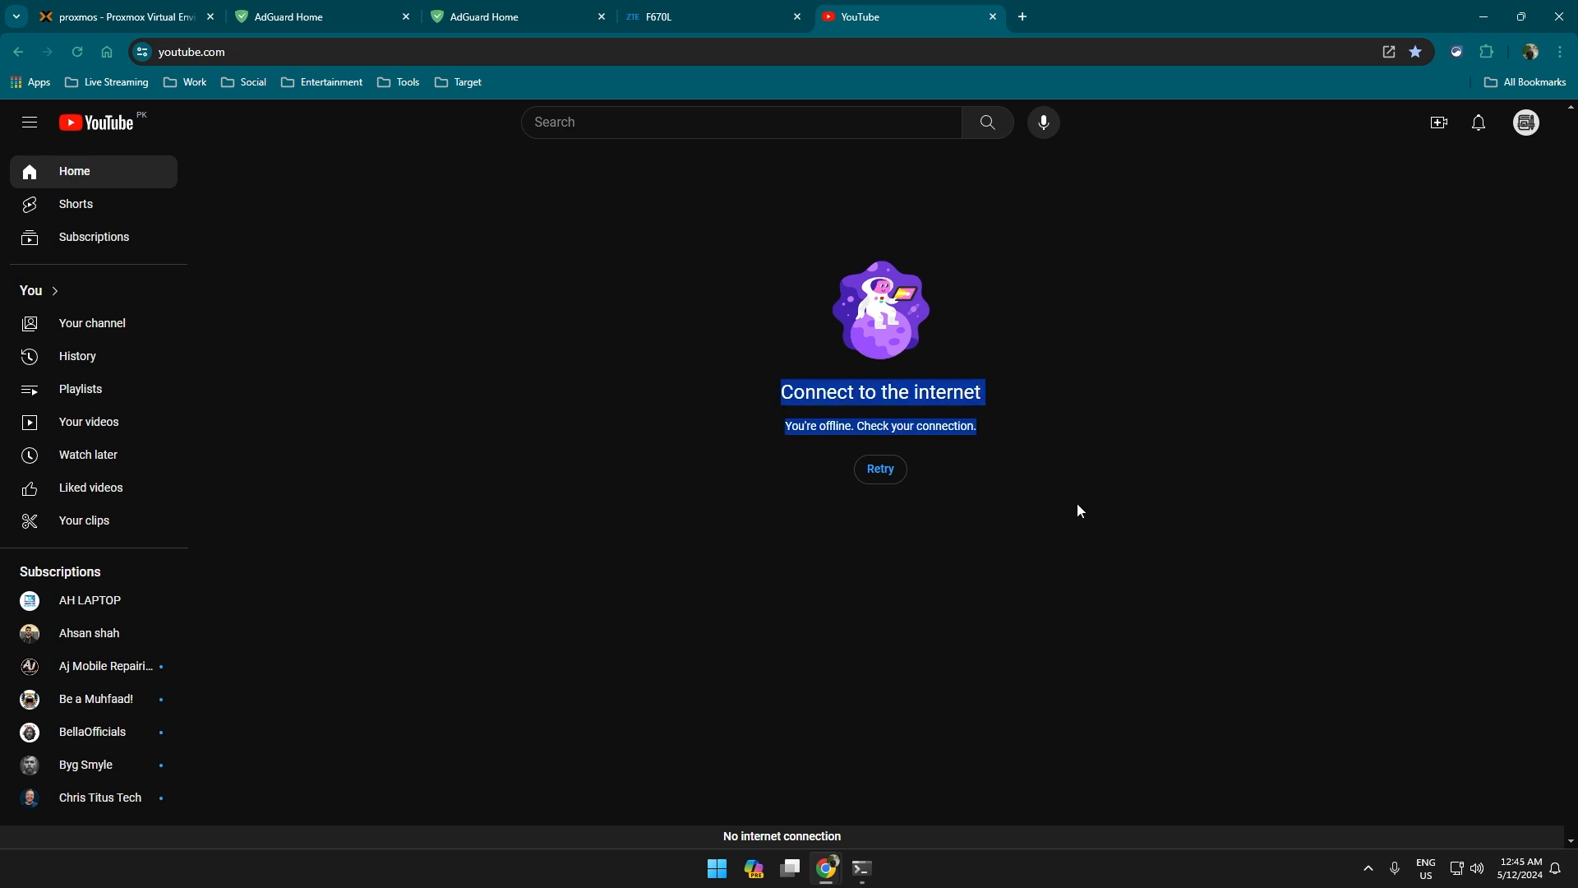
# Run a Speedtest on speedtest.net (about 19 Mbps), then return to the YouTube tab.
pyautogui.click(1033, 18)
pyautogui.write('spee')
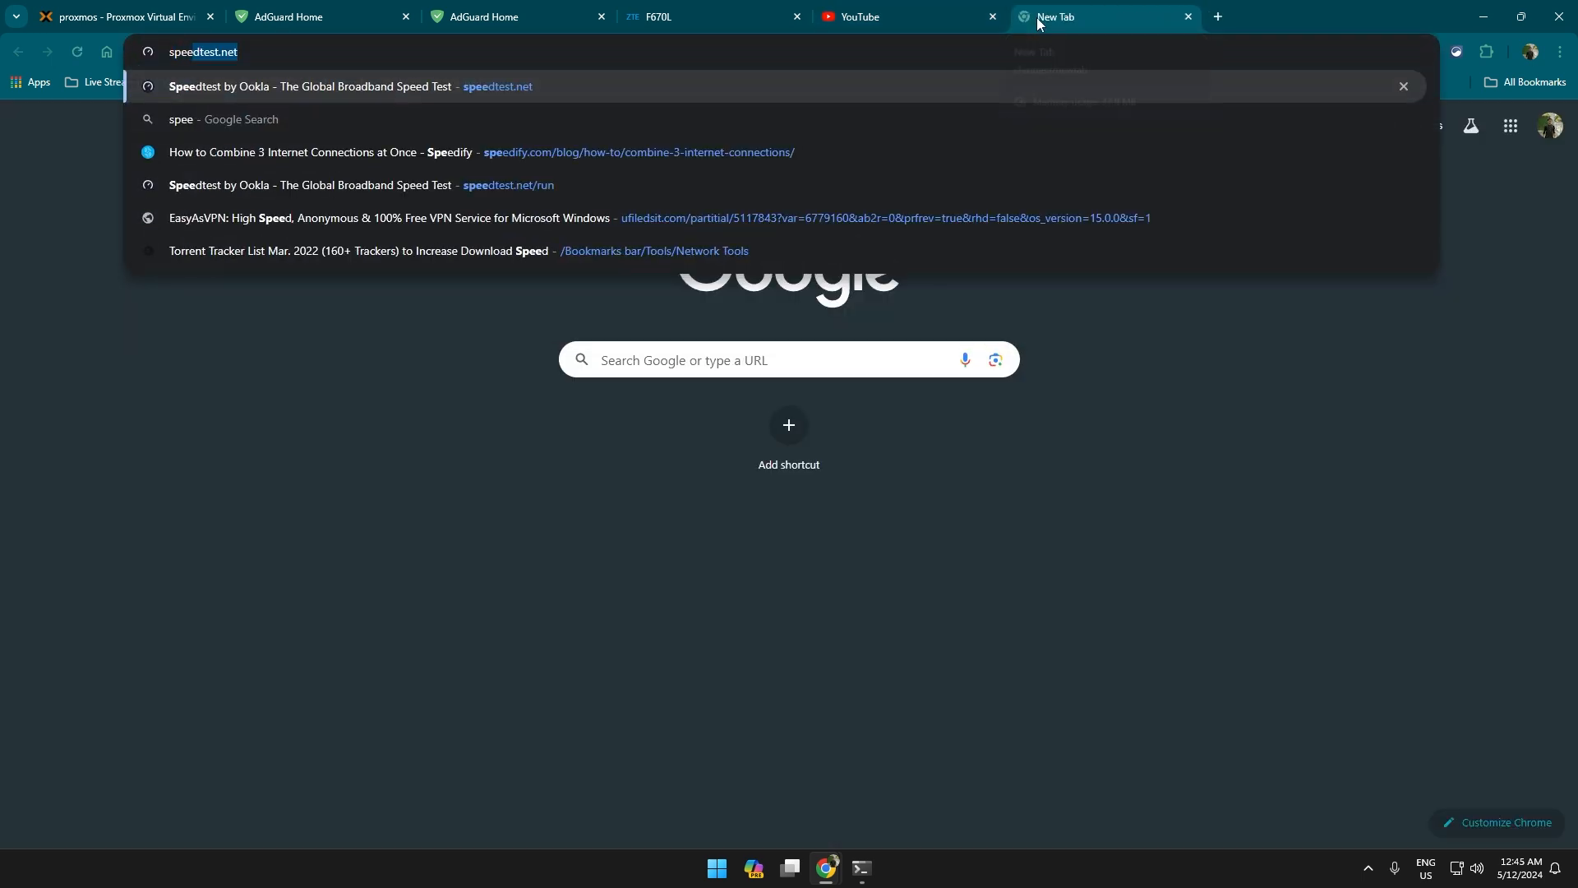
pyautogui.press('Return')
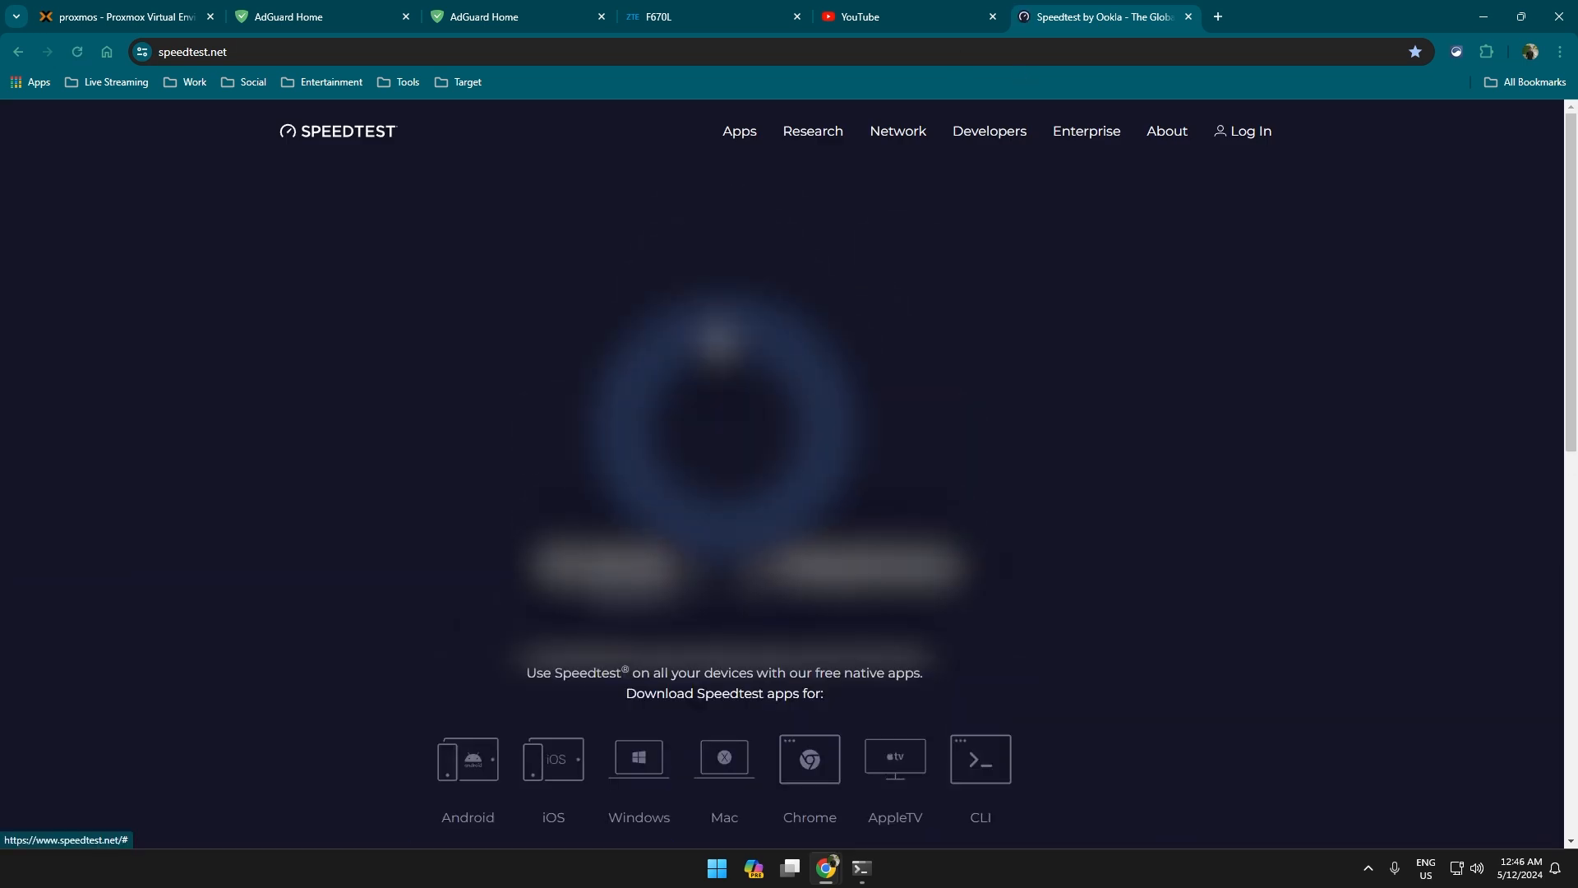
pyautogui.click(807, 501)
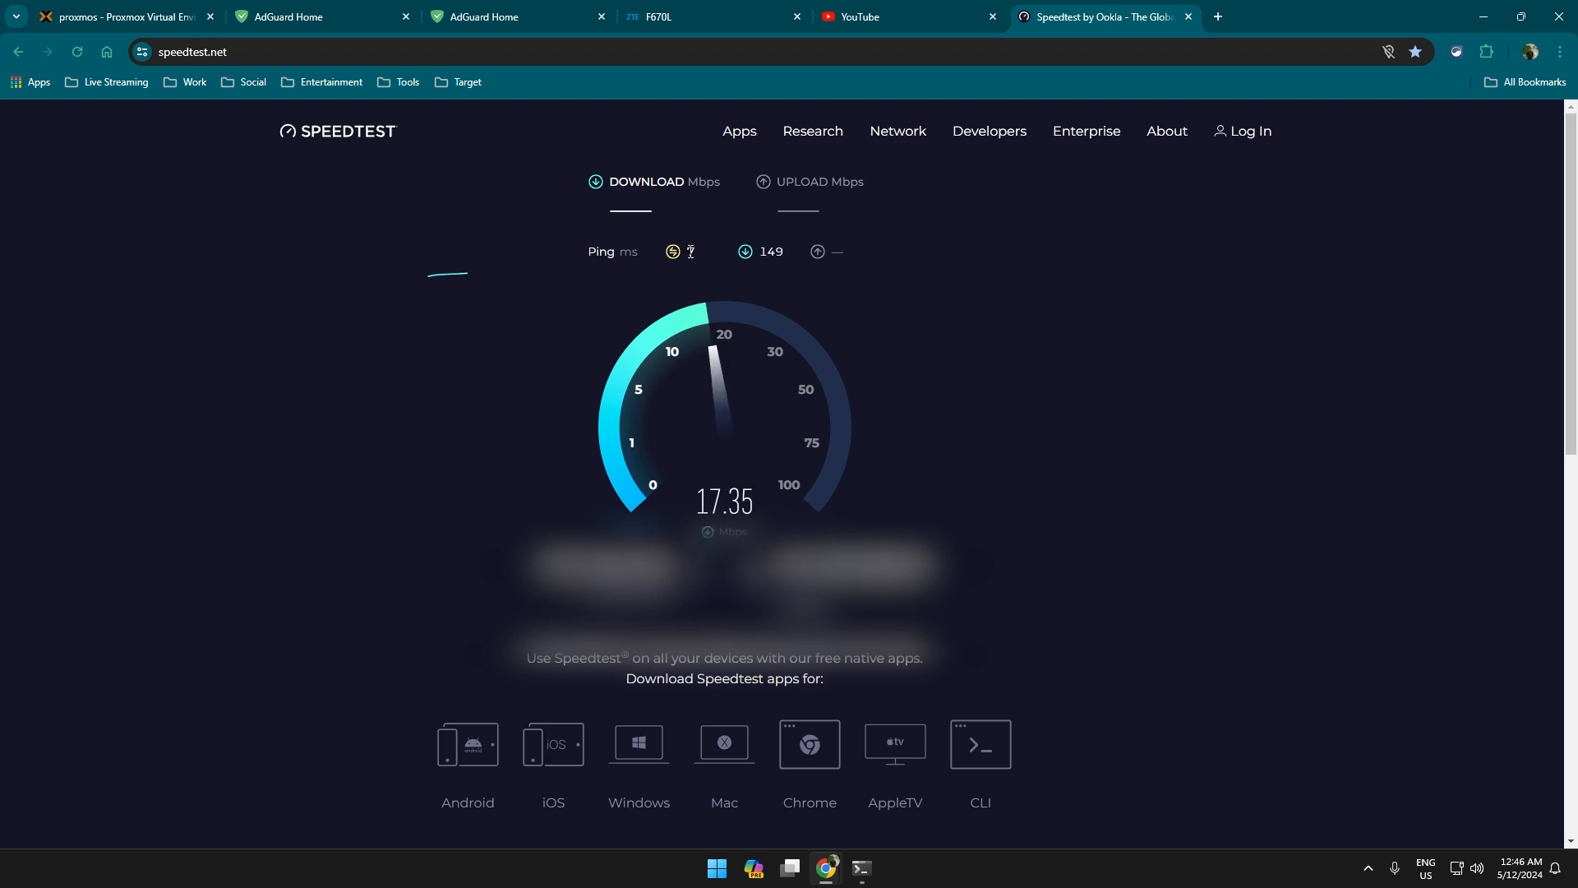
pyautogui.moveTo(757, 499); pyautogui.dragTo(1053, 401)
pyautogui.click(805, 189)
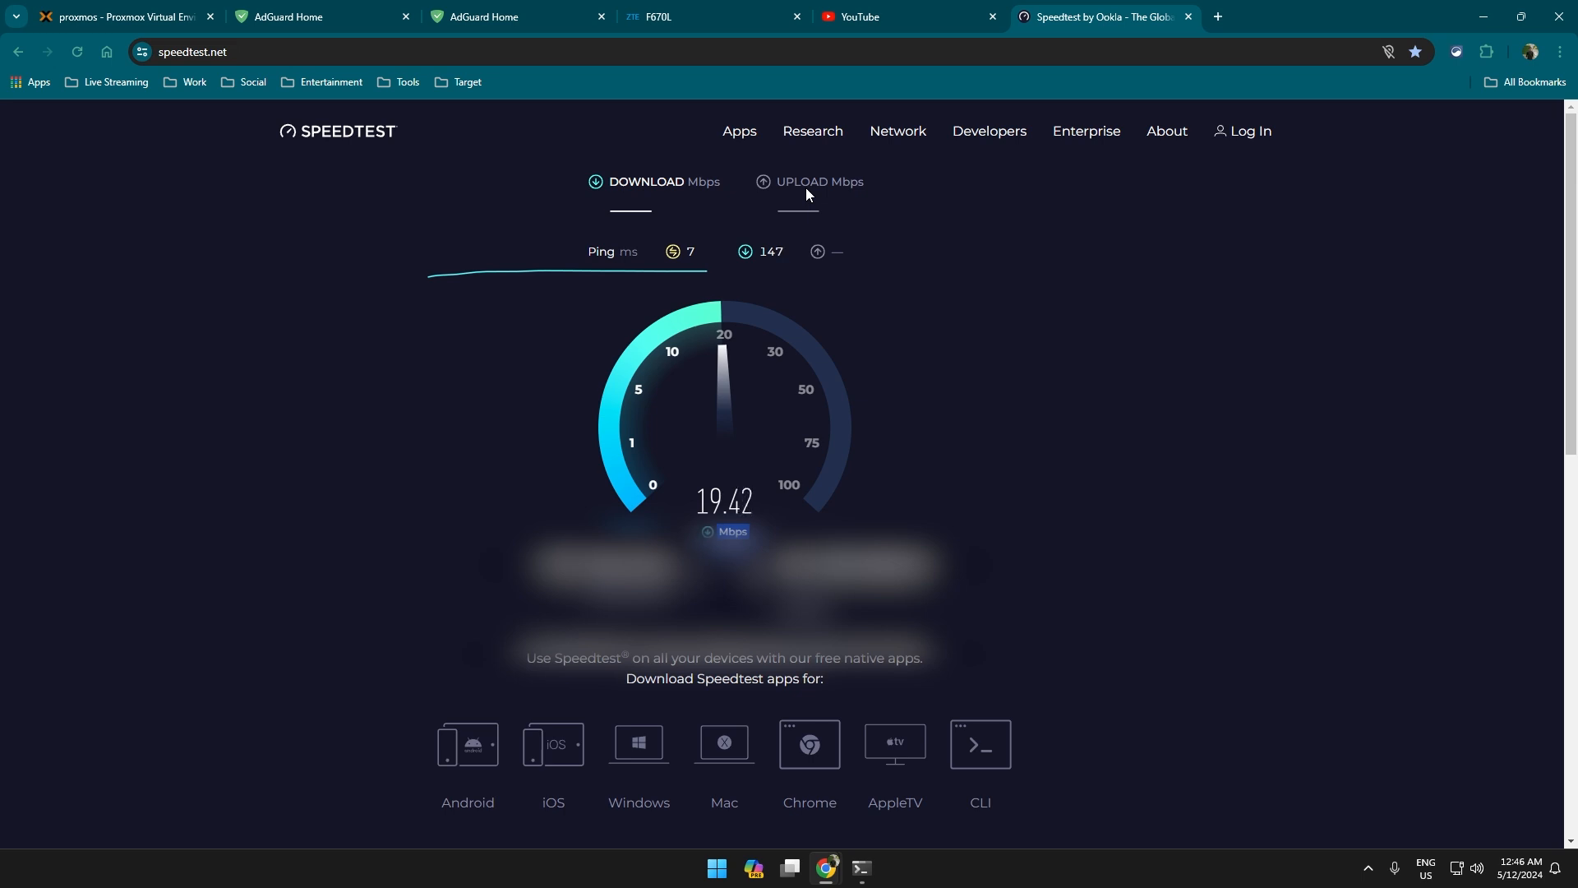
pyautogui.hotkey('ctrl', 'shift', 'Tab')
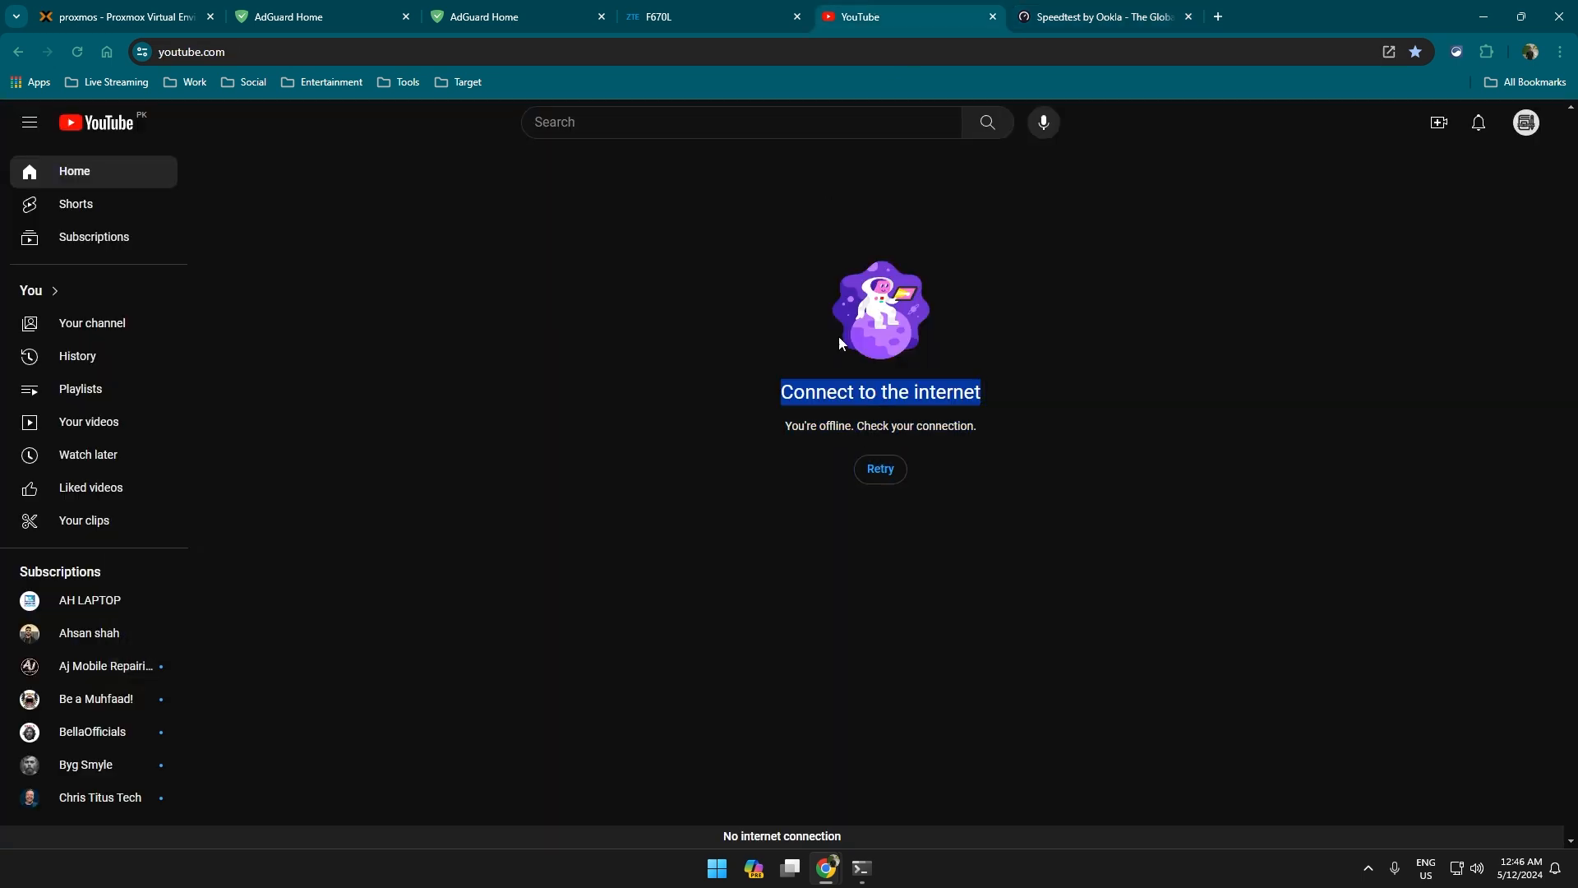
# Turn off YouTube blocking in AdGuard Home's blocked services, save, and reload YouTube to test.
pyautogui.click(567, 11)
pyautogui.click(1221, 623)
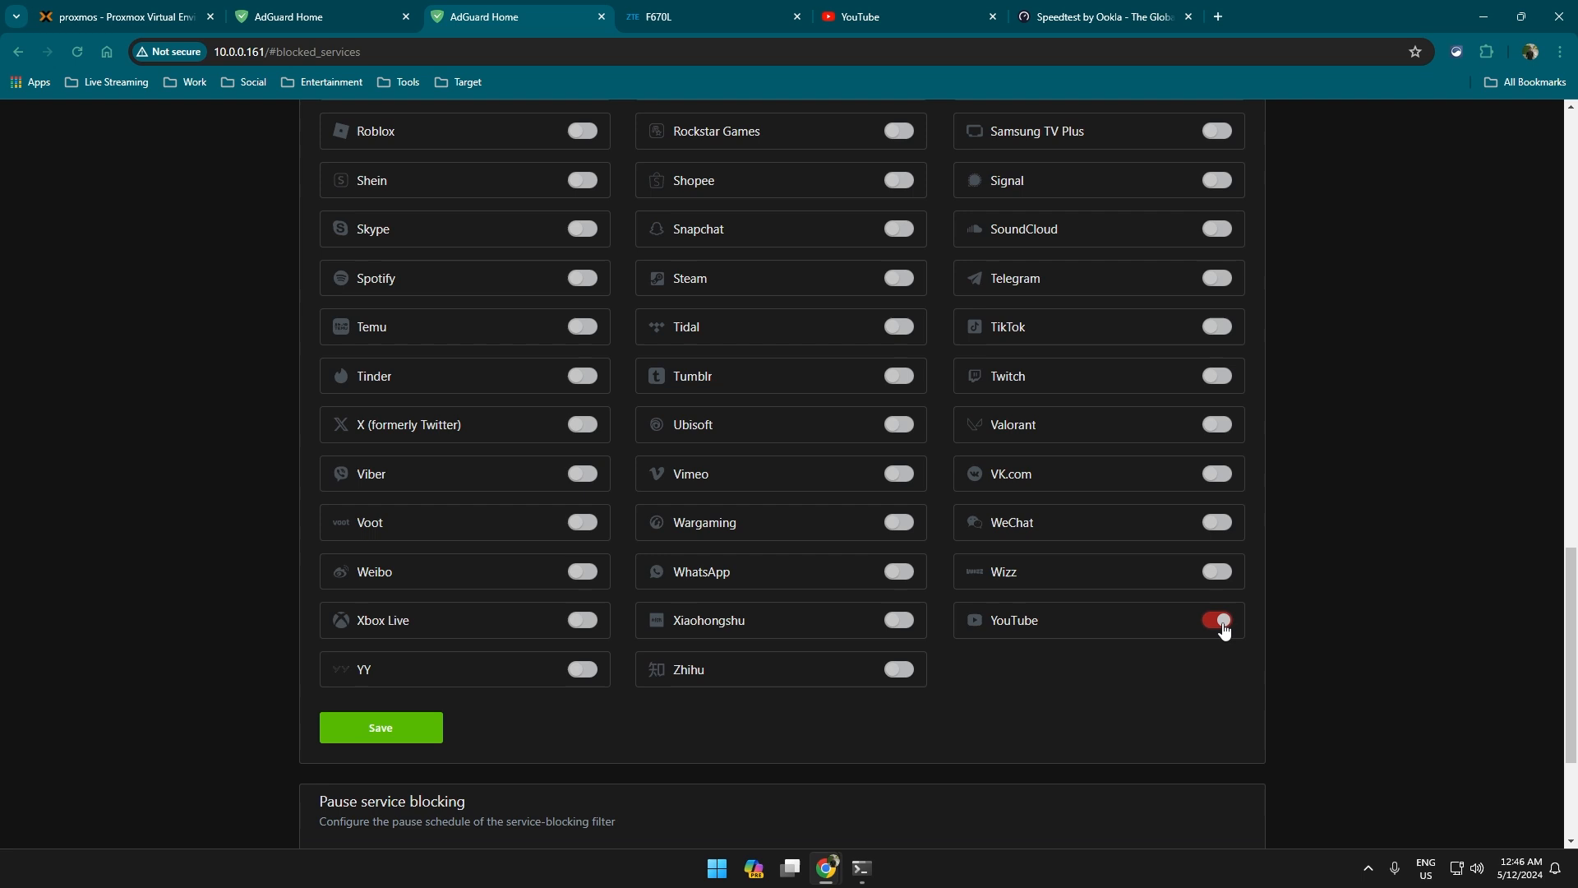
pyautogui.click(393, 730)
pyautogui.click(859, 7)
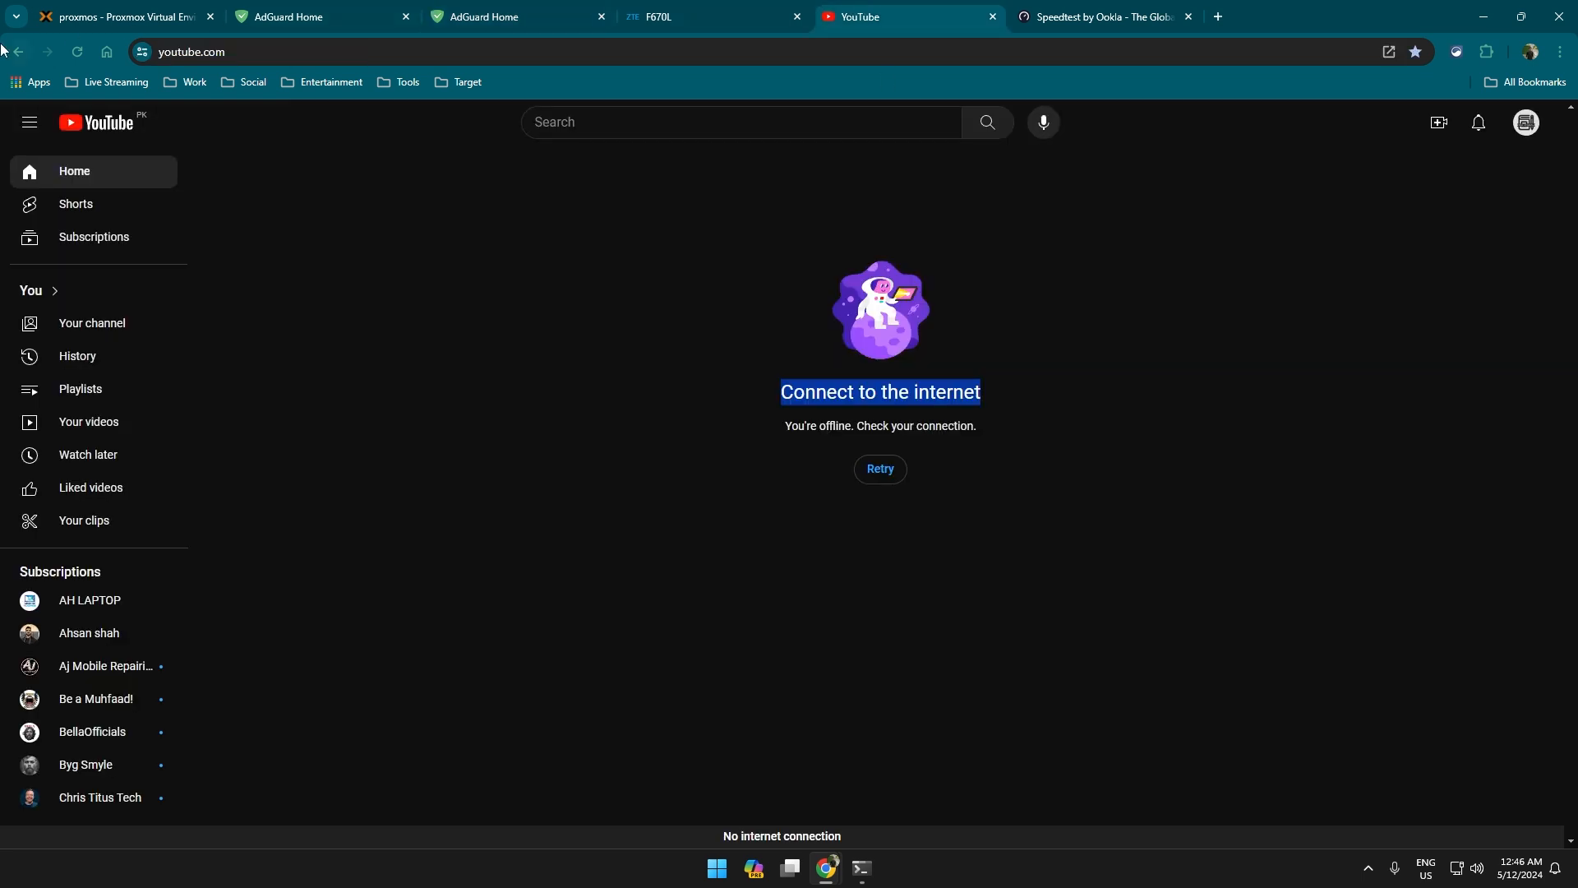
pyautogui.click(77, 52)
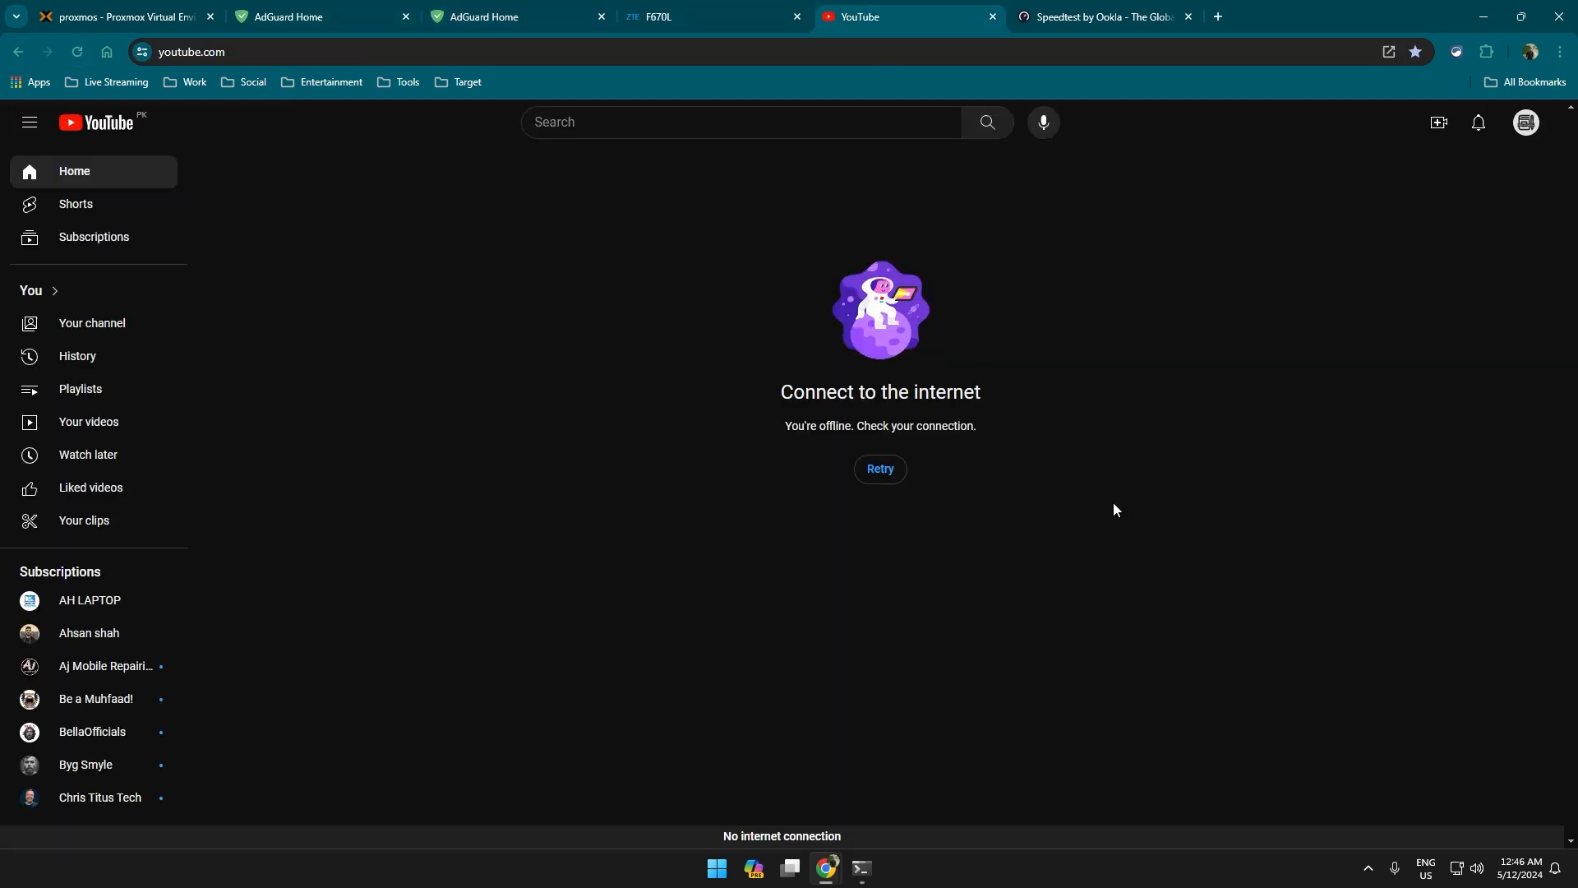
pyautogui.click(876, 470)
pyautogui.click(77, 51)
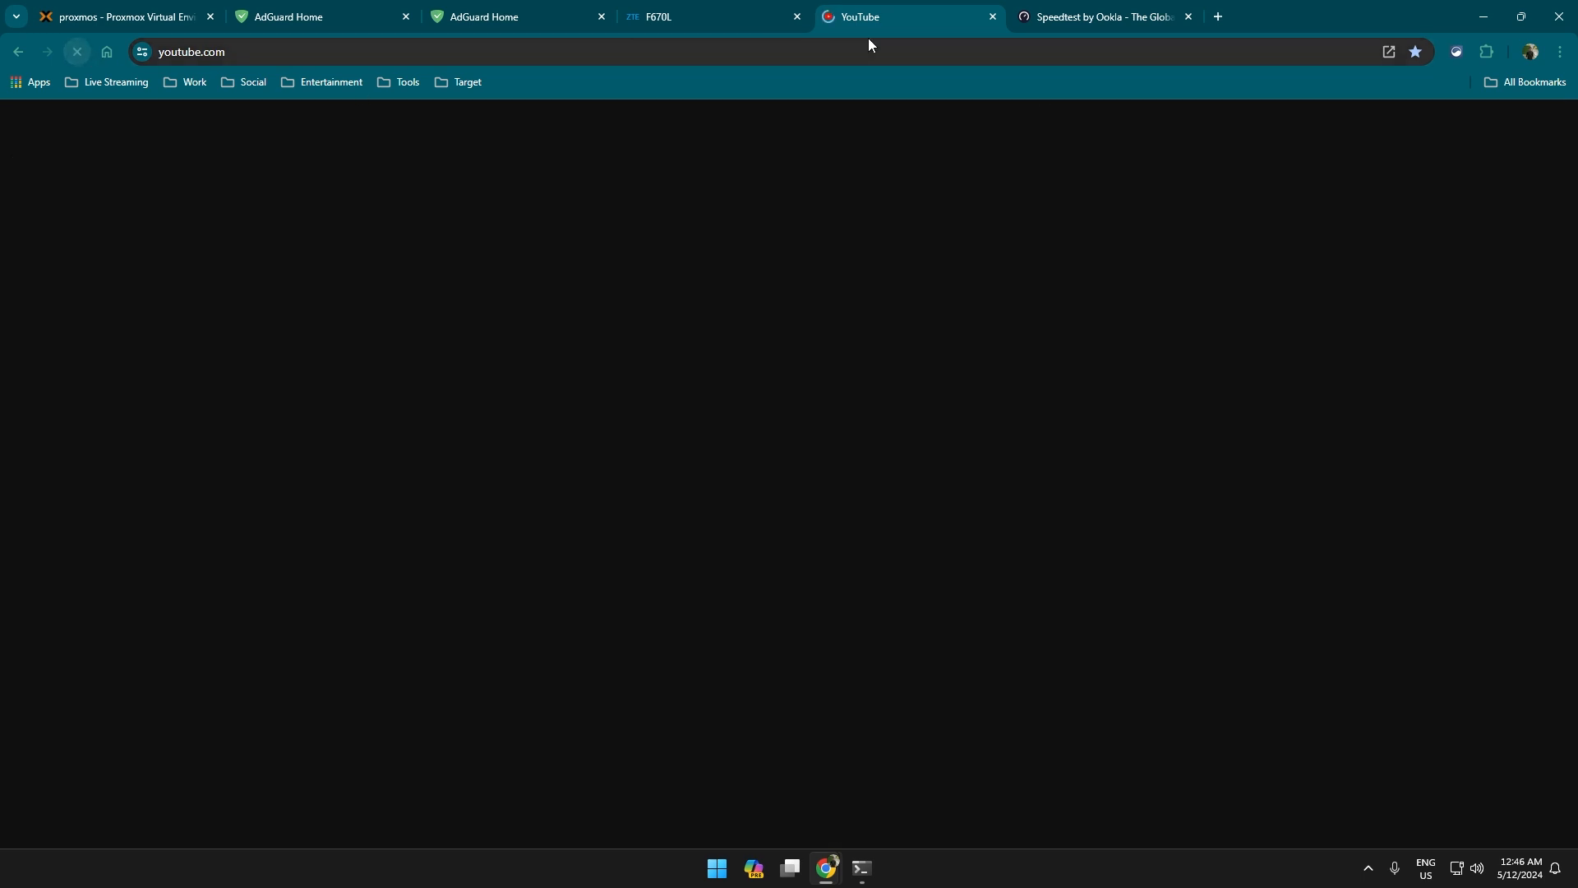
# Reopen youtube.com in a fresh tab and retry; it still shows offline.
pyautogui.click(994, 17)
pyautogui.click(1023, 17)
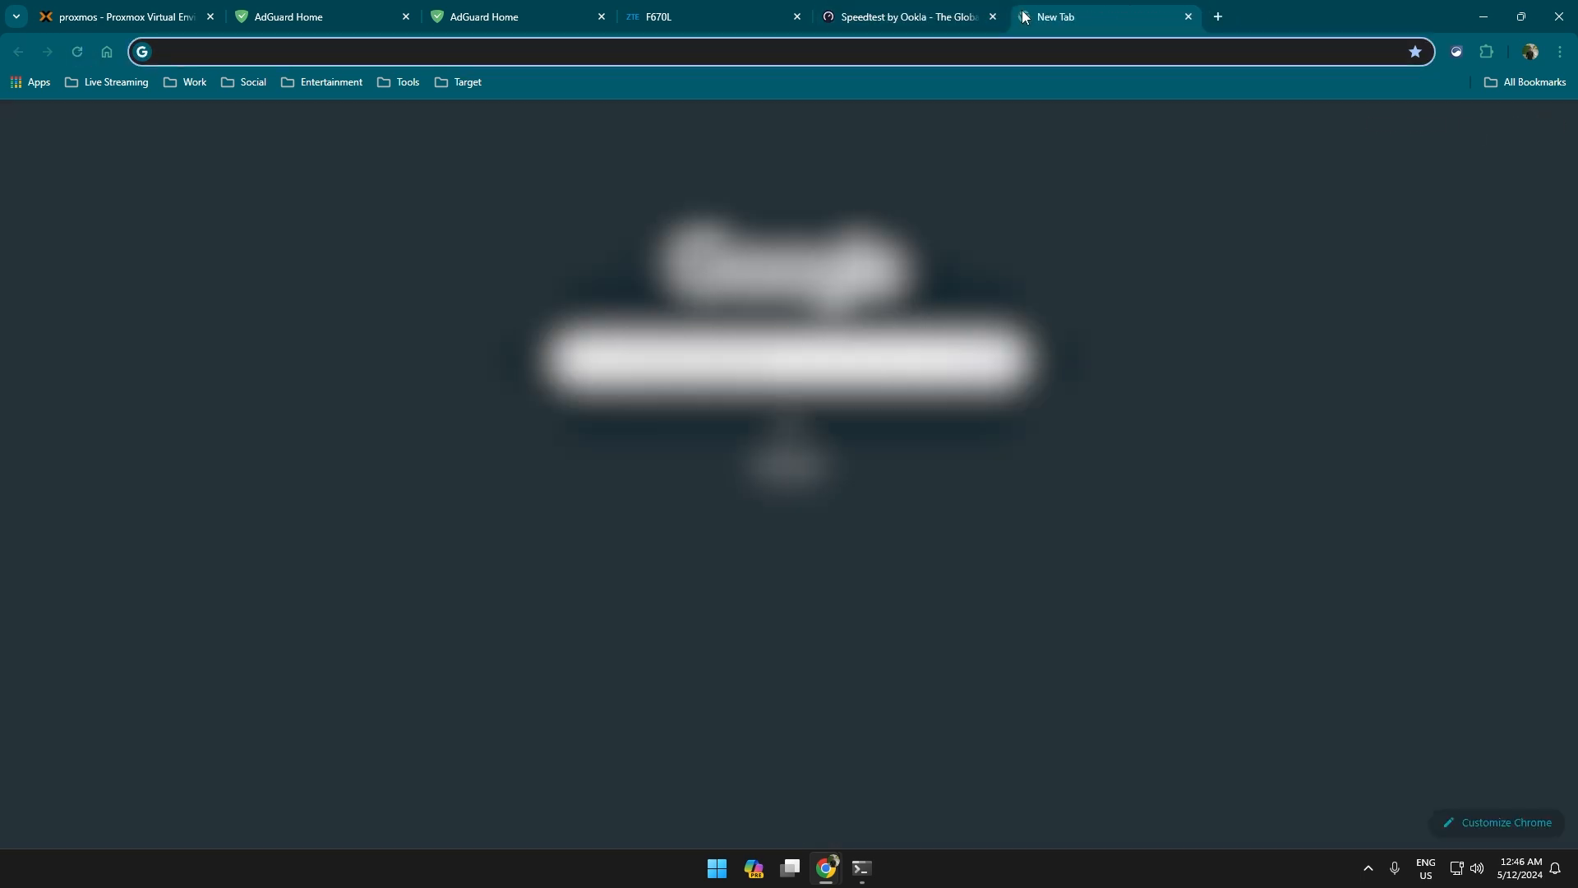
pyautogui.write('youtube.com')
pyautogui.press('Return')
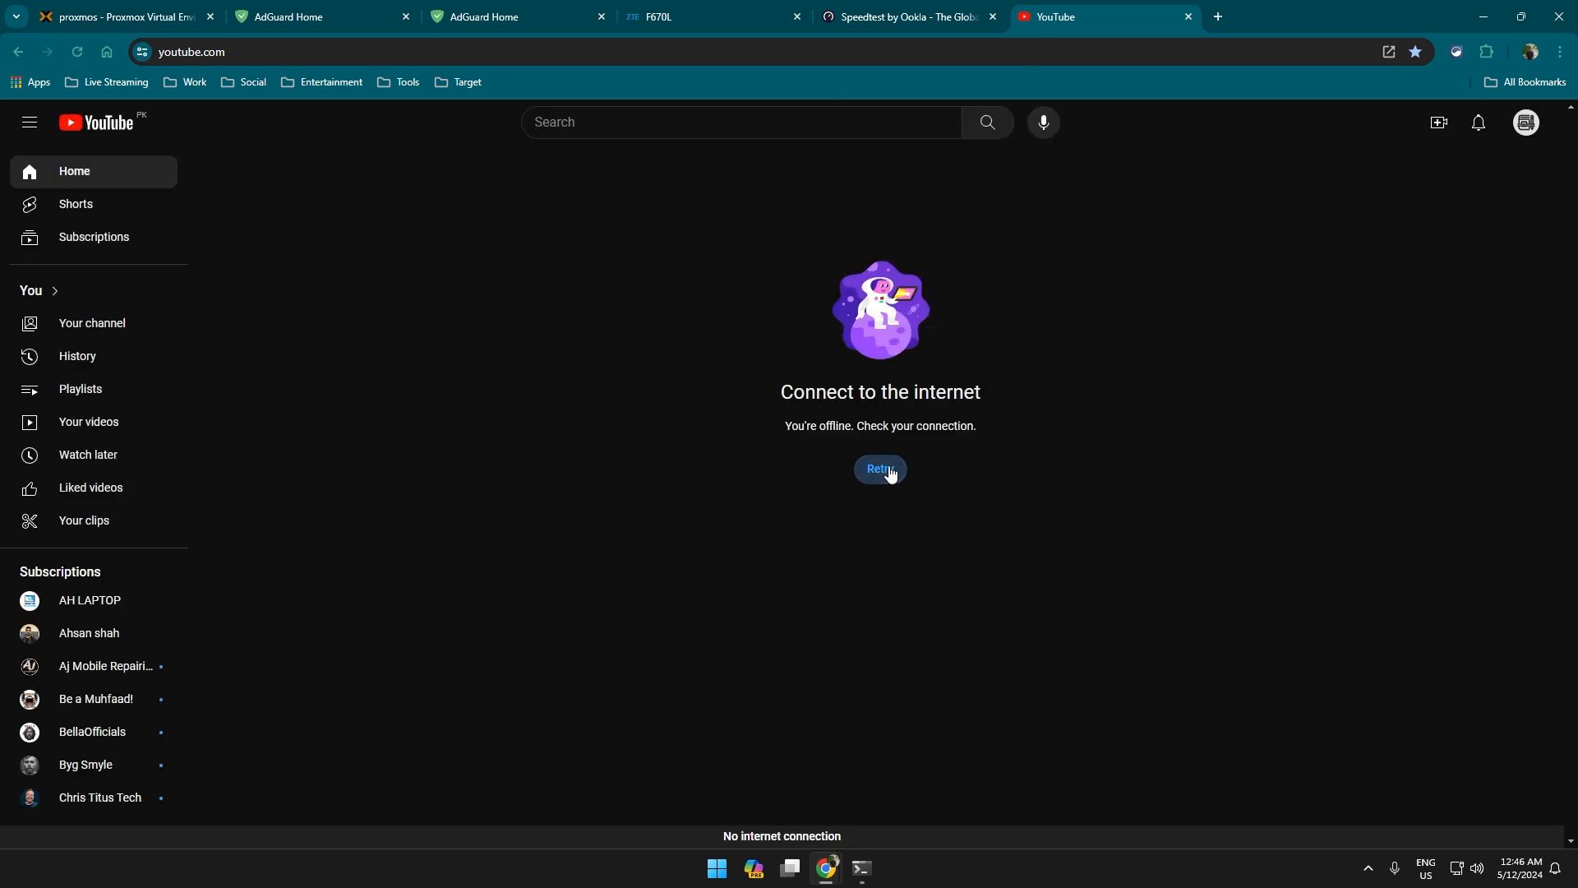
pyautogui.click(891, 475)
# Refresh the AdGuard Home dashboard statistics, then retry loading YouTube again.
pyautogui.click(457, 11)
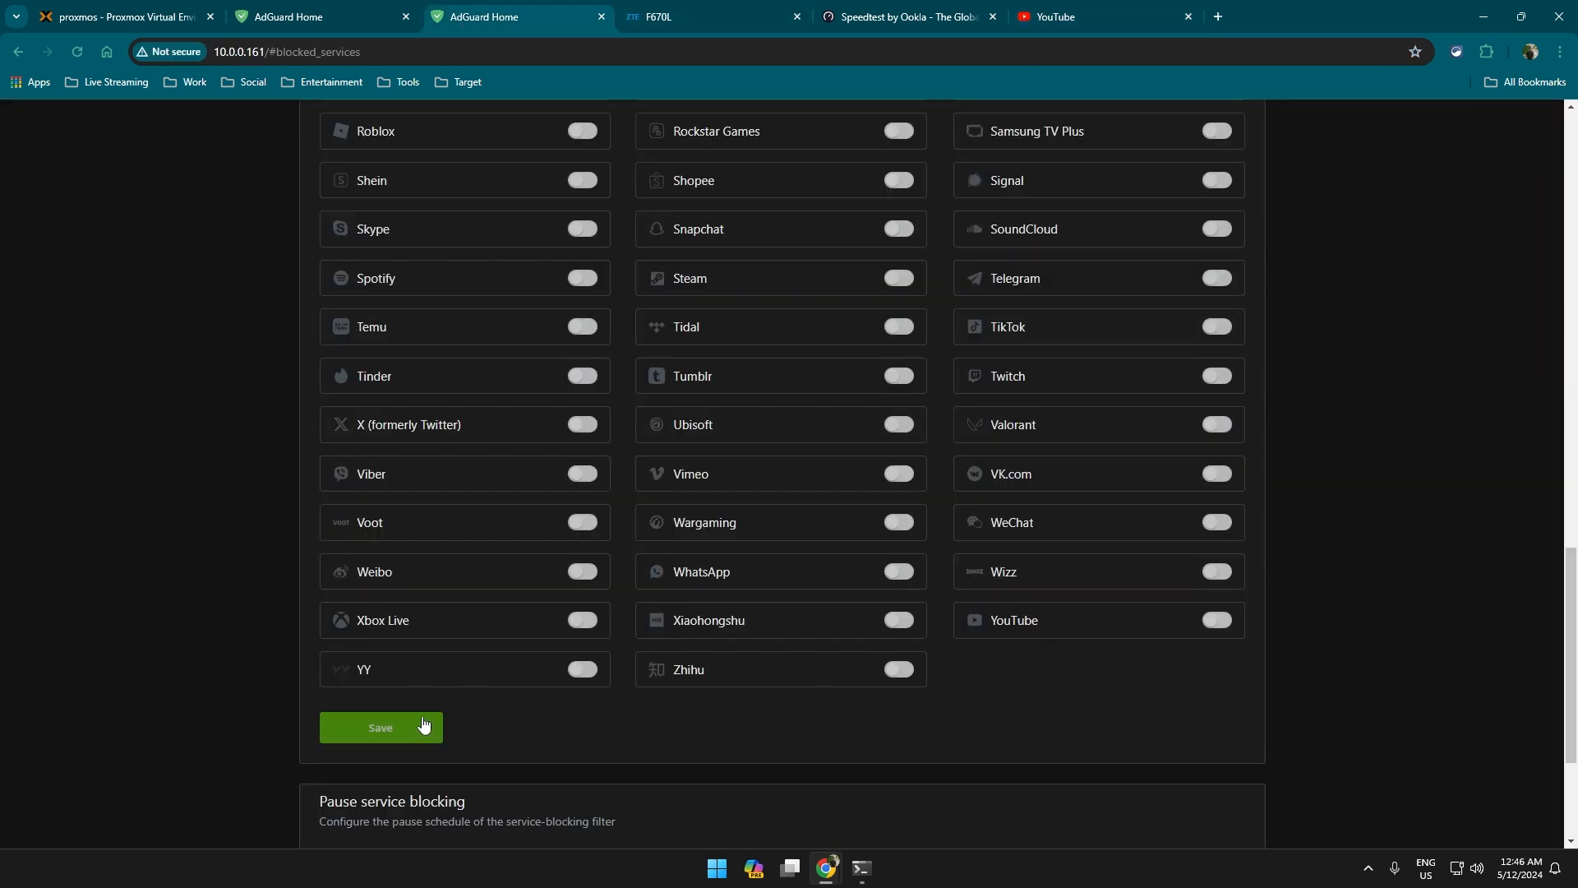
pyautogui.scroll(20, 626, 432)
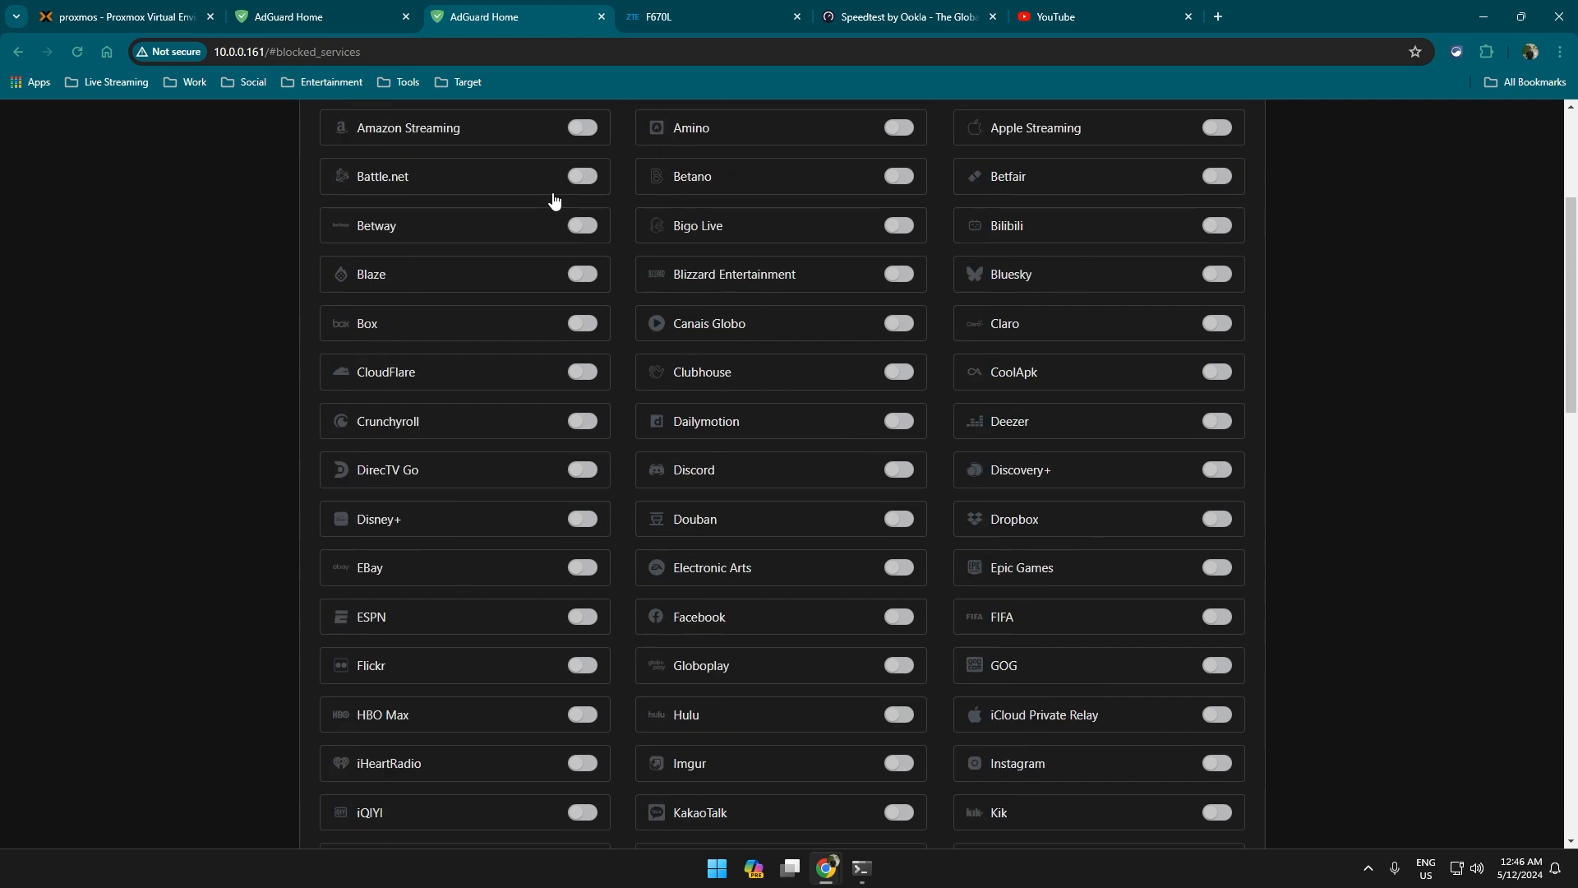
pyautogui.click(641, 137)
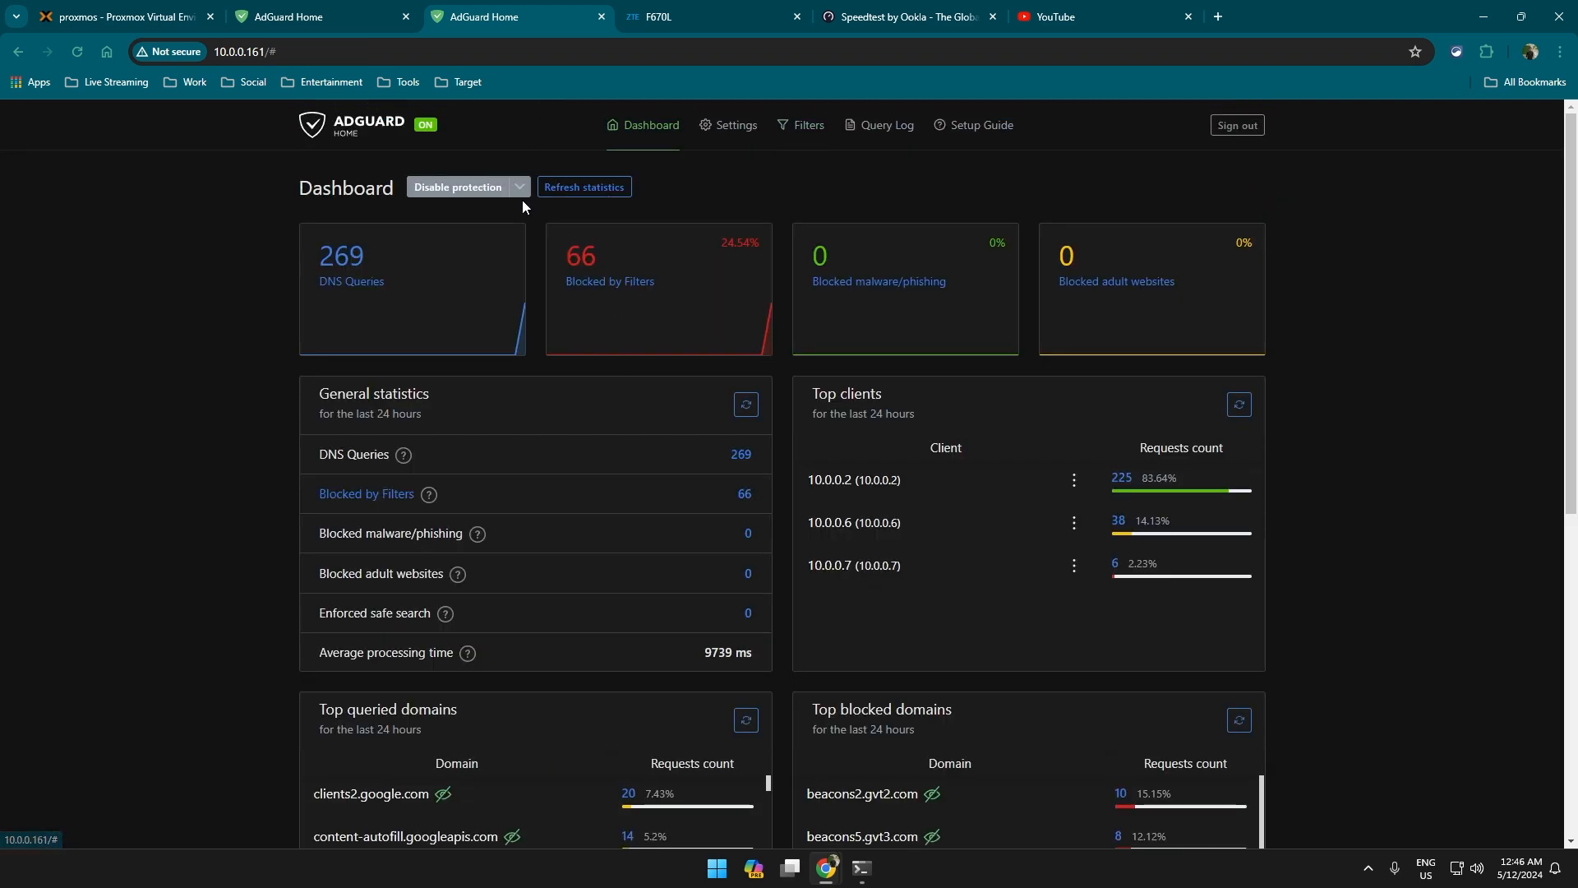
pyautogui.click(615, 194)
pyautogui.click(1016, 20)
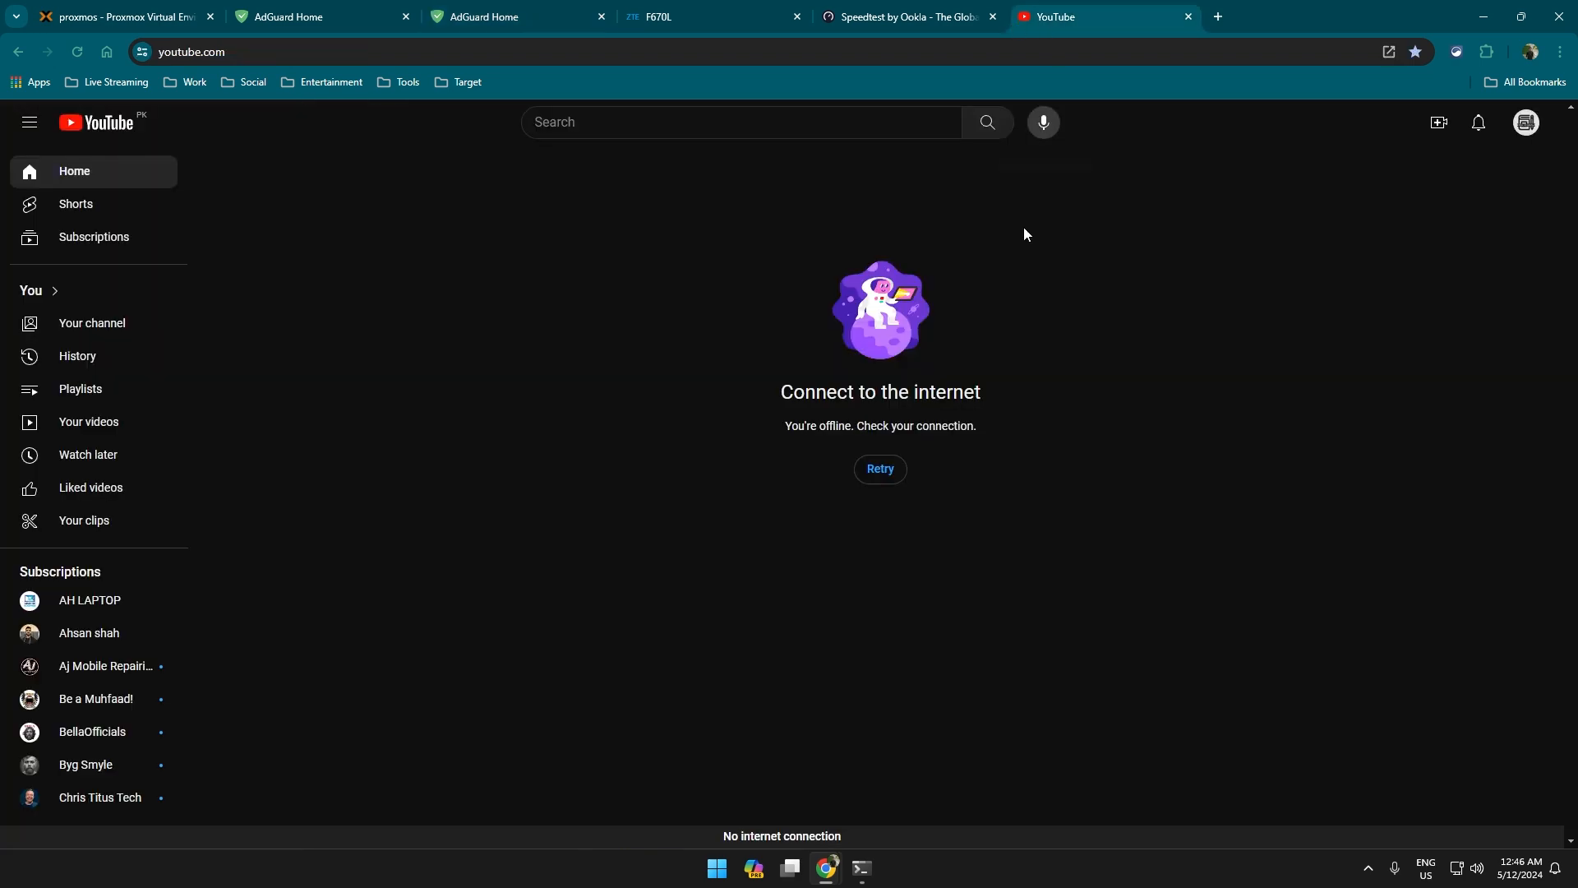
pyautogui.click(892, 475)
pyautogui.click(1560, 52)
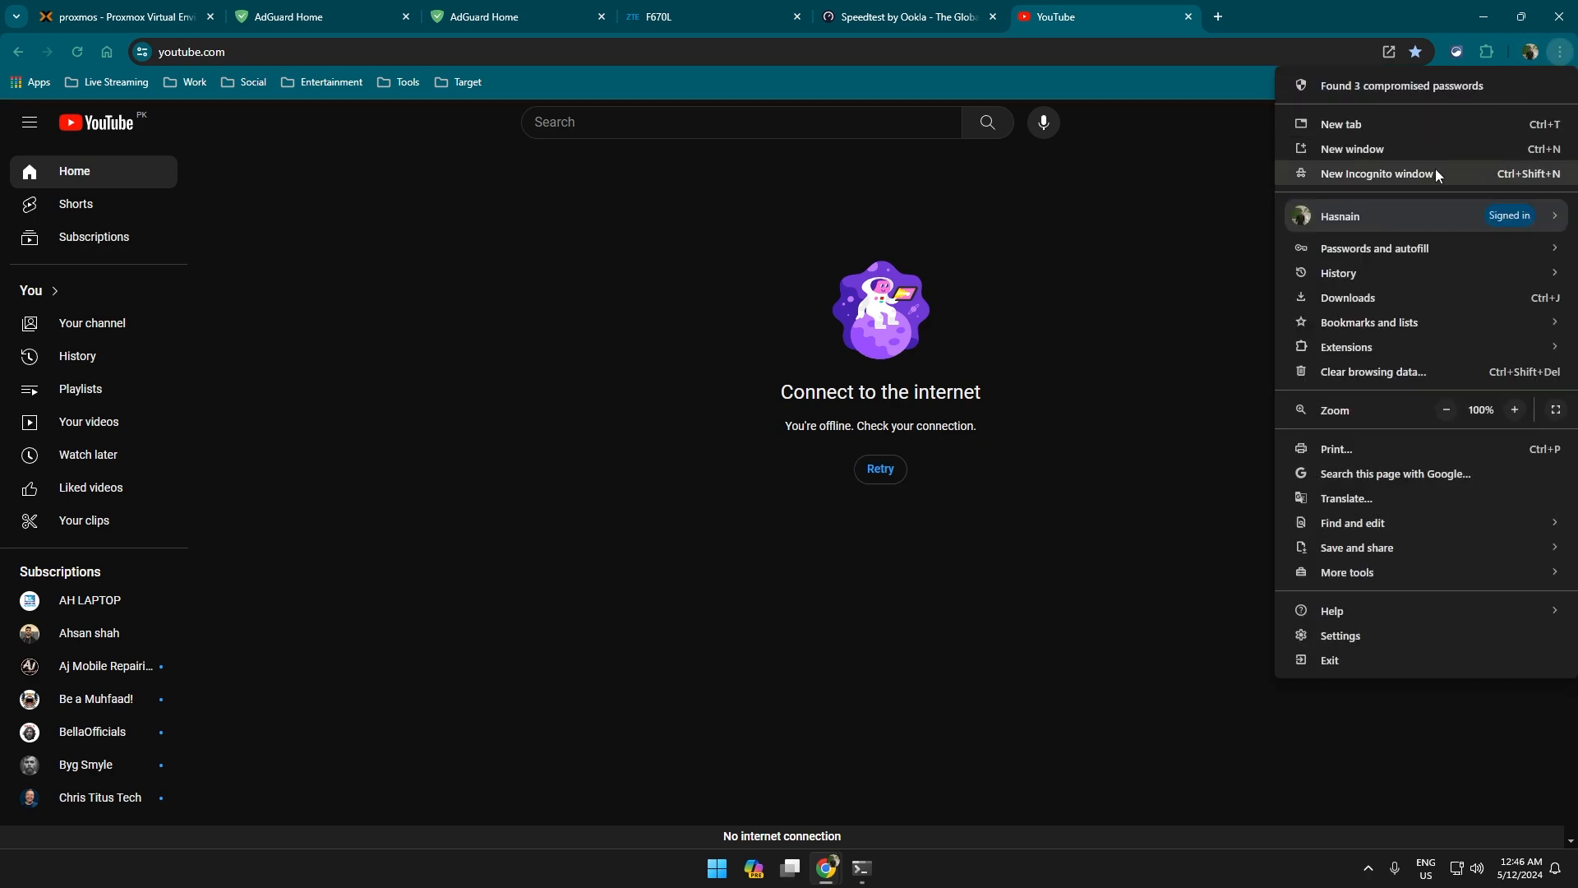
# Load youtube.com in an Incognito window, where the home page opens, then close that window.
pyautogui.click(1381, 152)
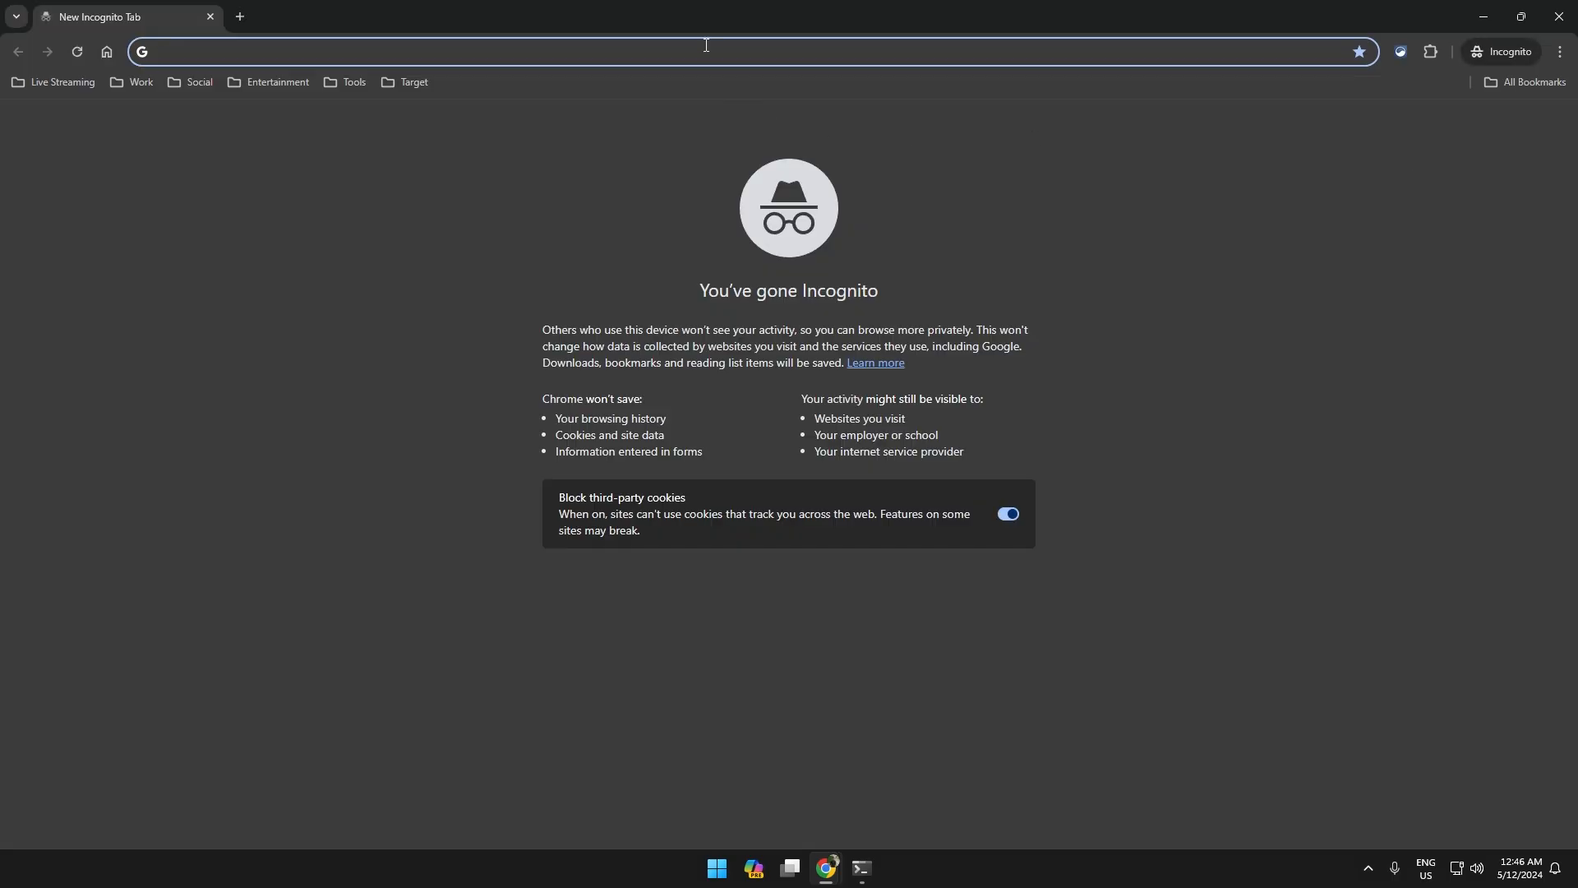
pyautogui.write('youtu')
pyautogui.press('Return')
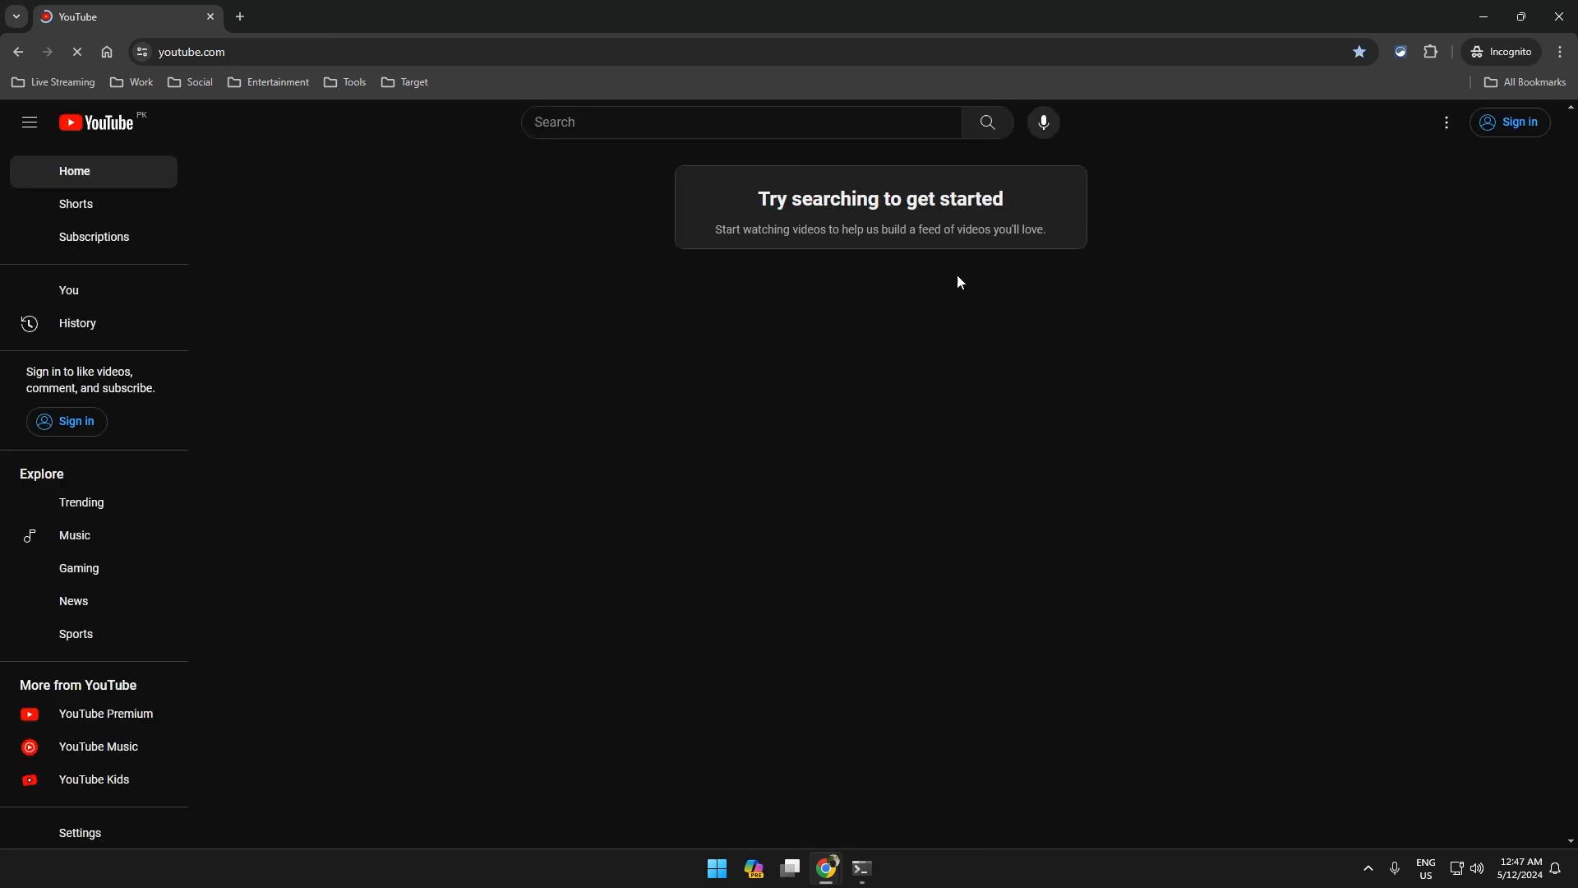
pyautogui.click(1484, 17)
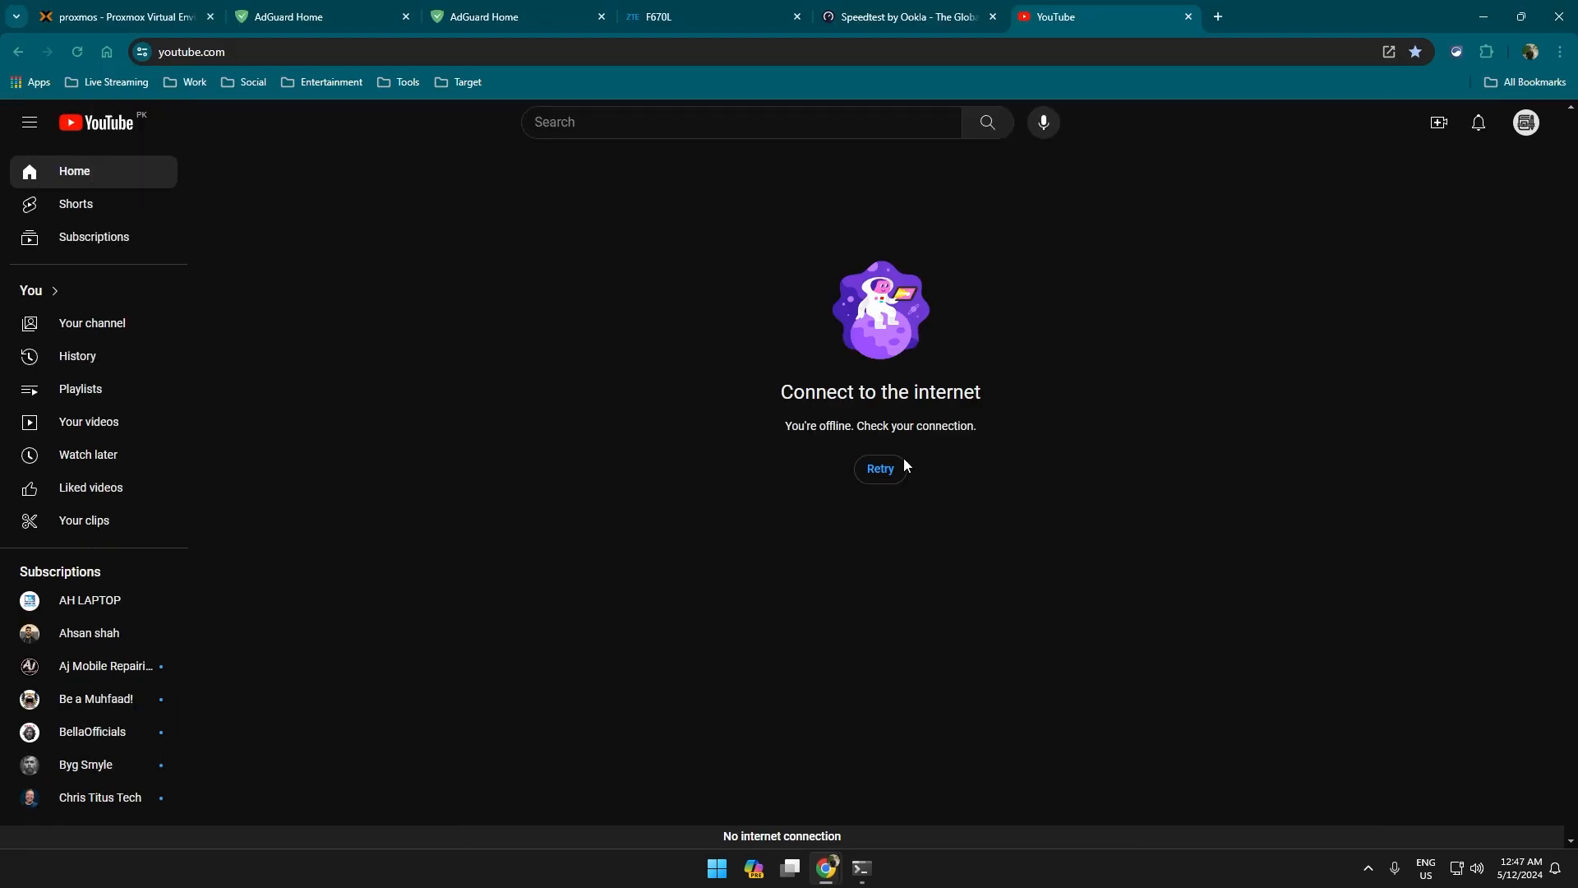
# Retry YouTube in the regular window so its home feed loads, and scroll the feed.
pyautogui.click(887, 484)
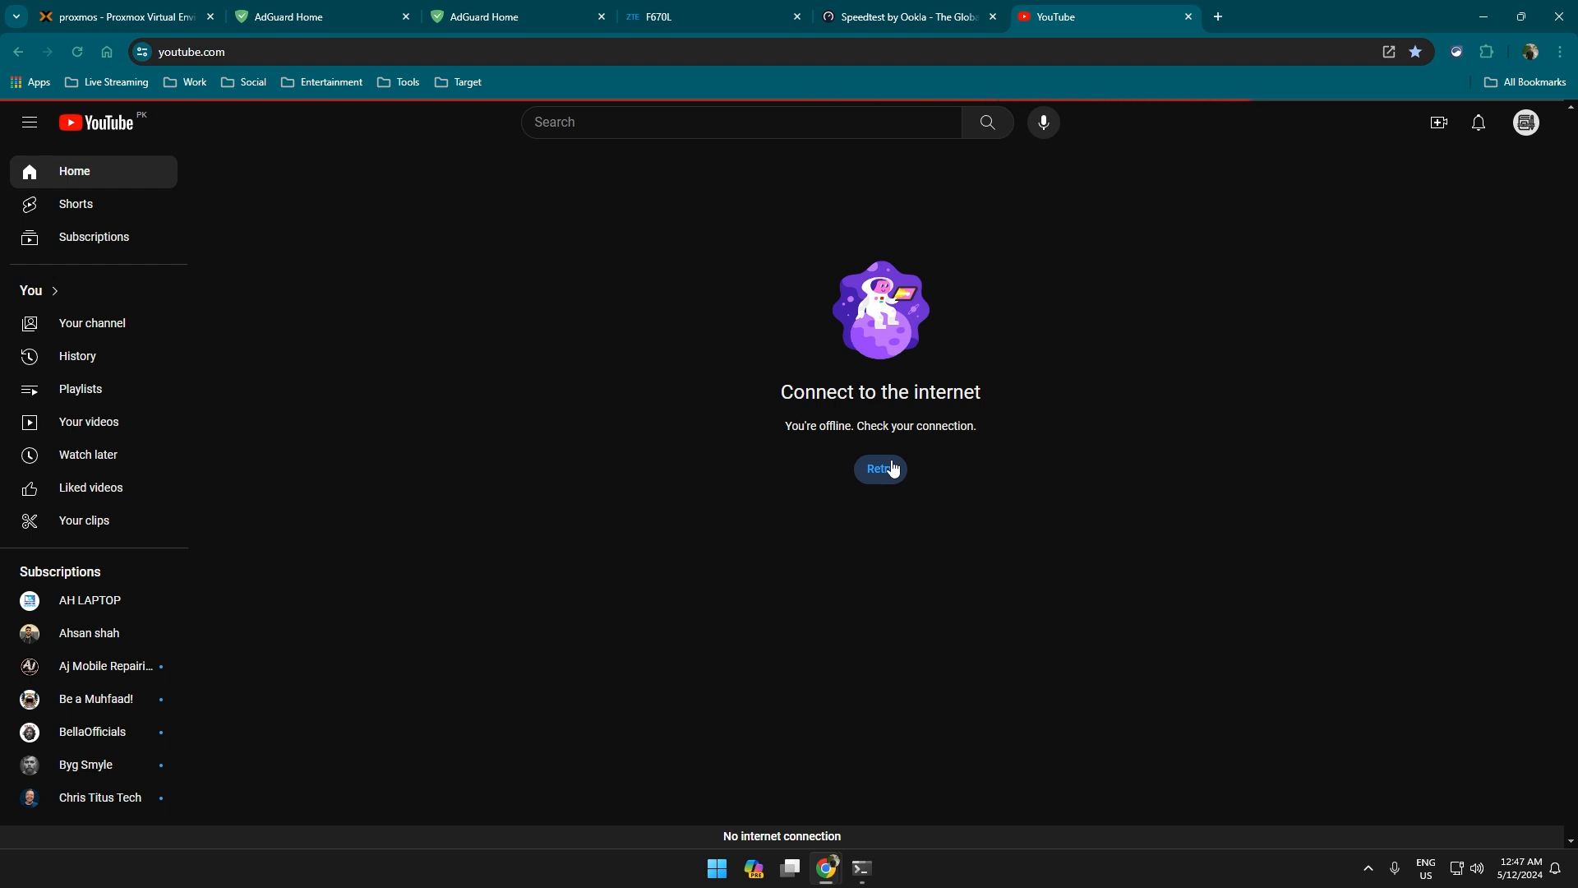
pyautogui.scroll(-5, 891, 460)
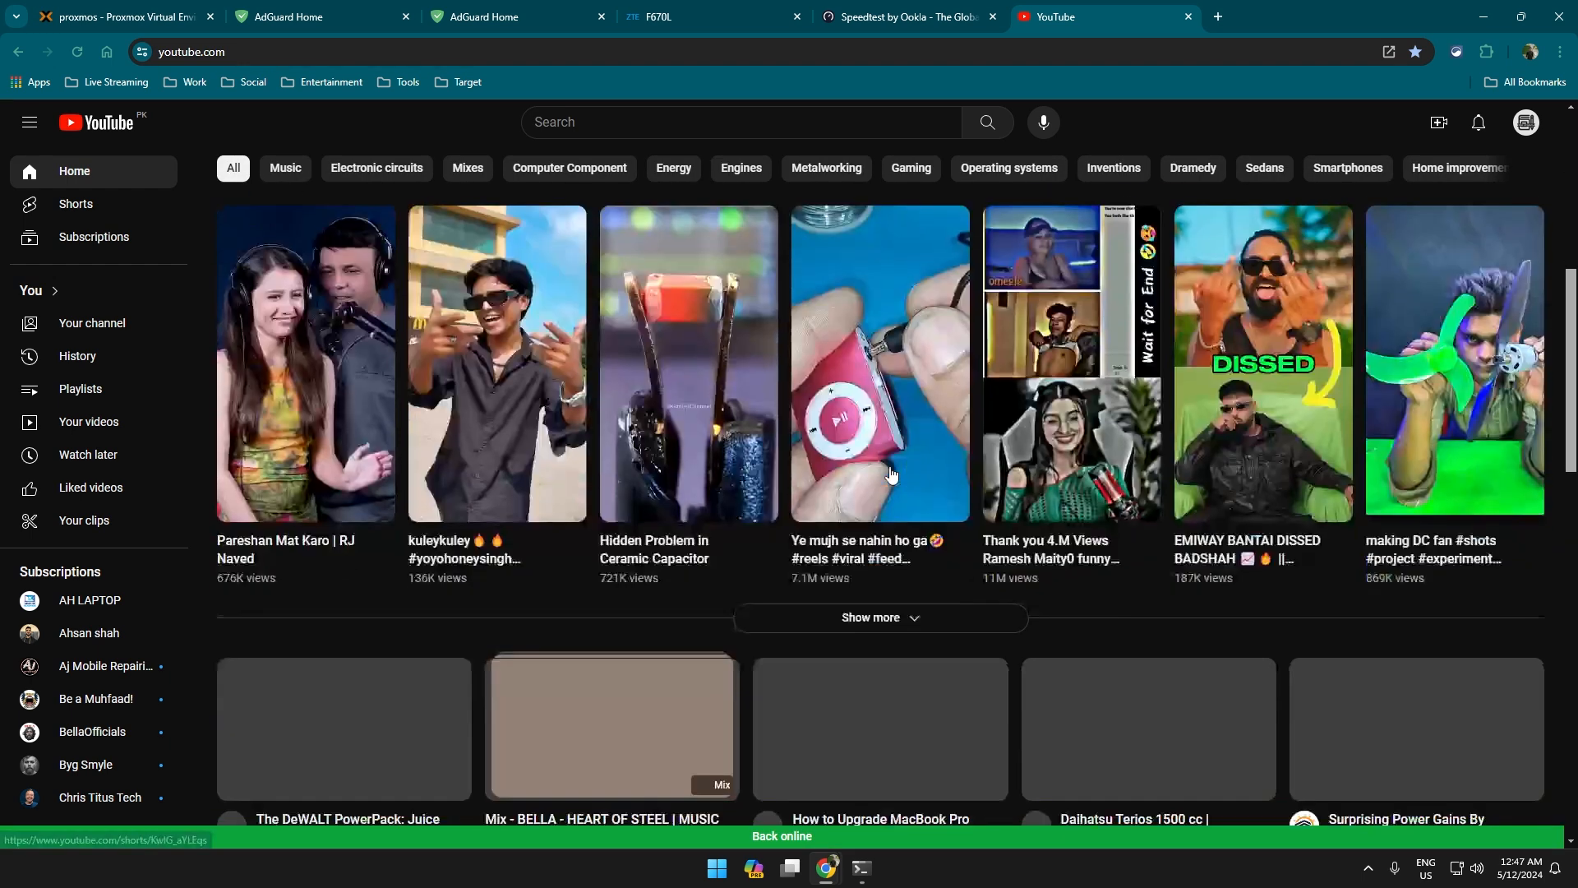
pyautogui.scroll(10, 882, 493)
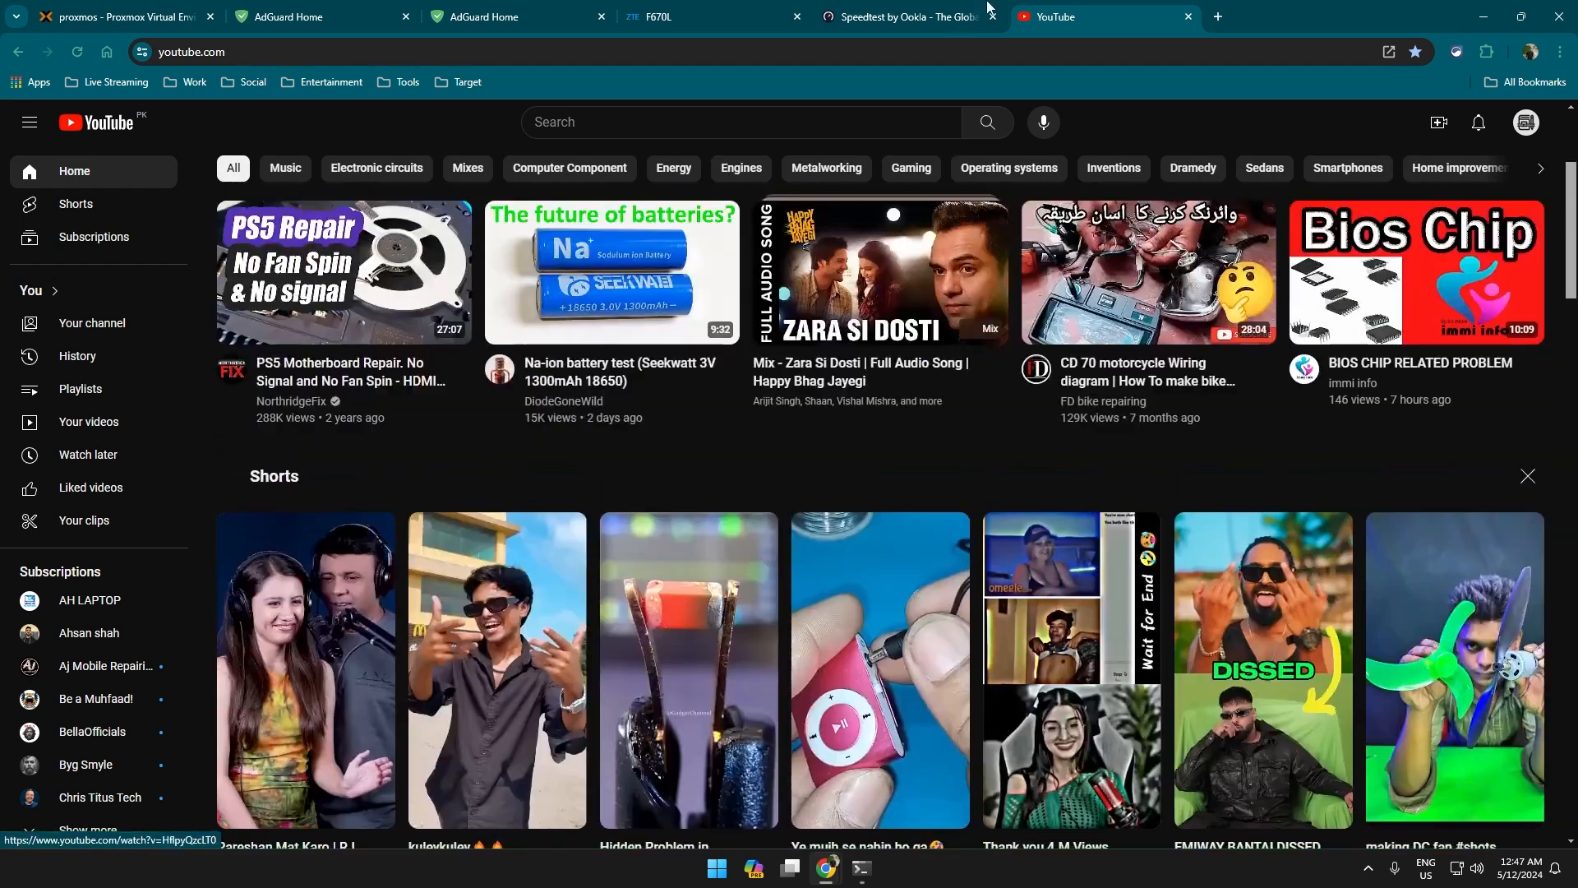
pyautogui.click(904, 17)
# Scroll through AdGuard Home's Blocked services list under Filters.
pyautogui.click(557, 10)
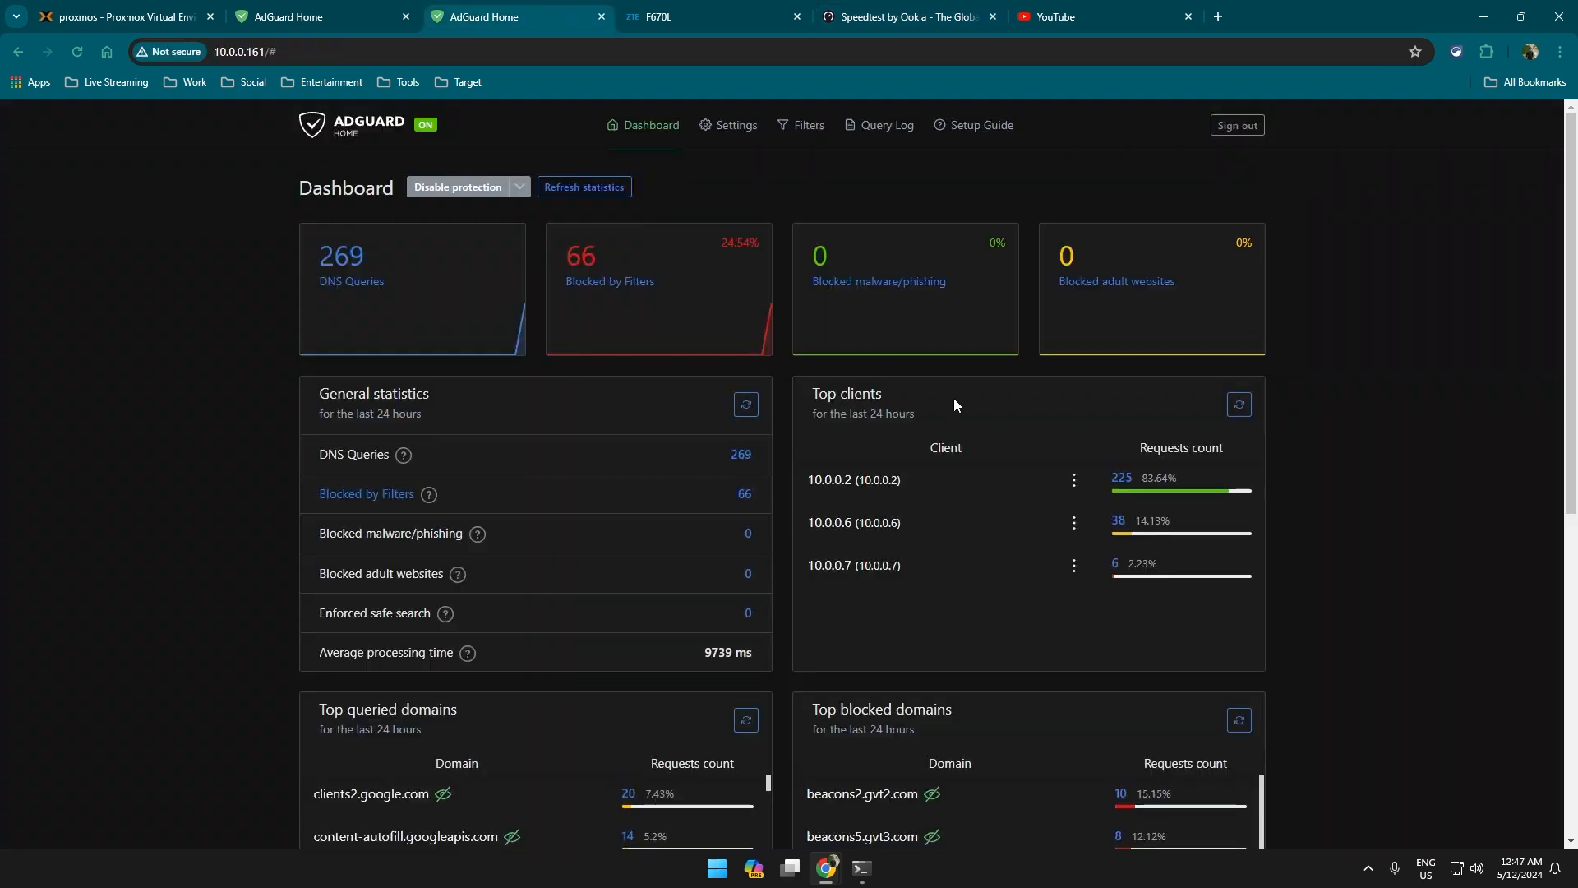
pyautogui.click(801, 125)
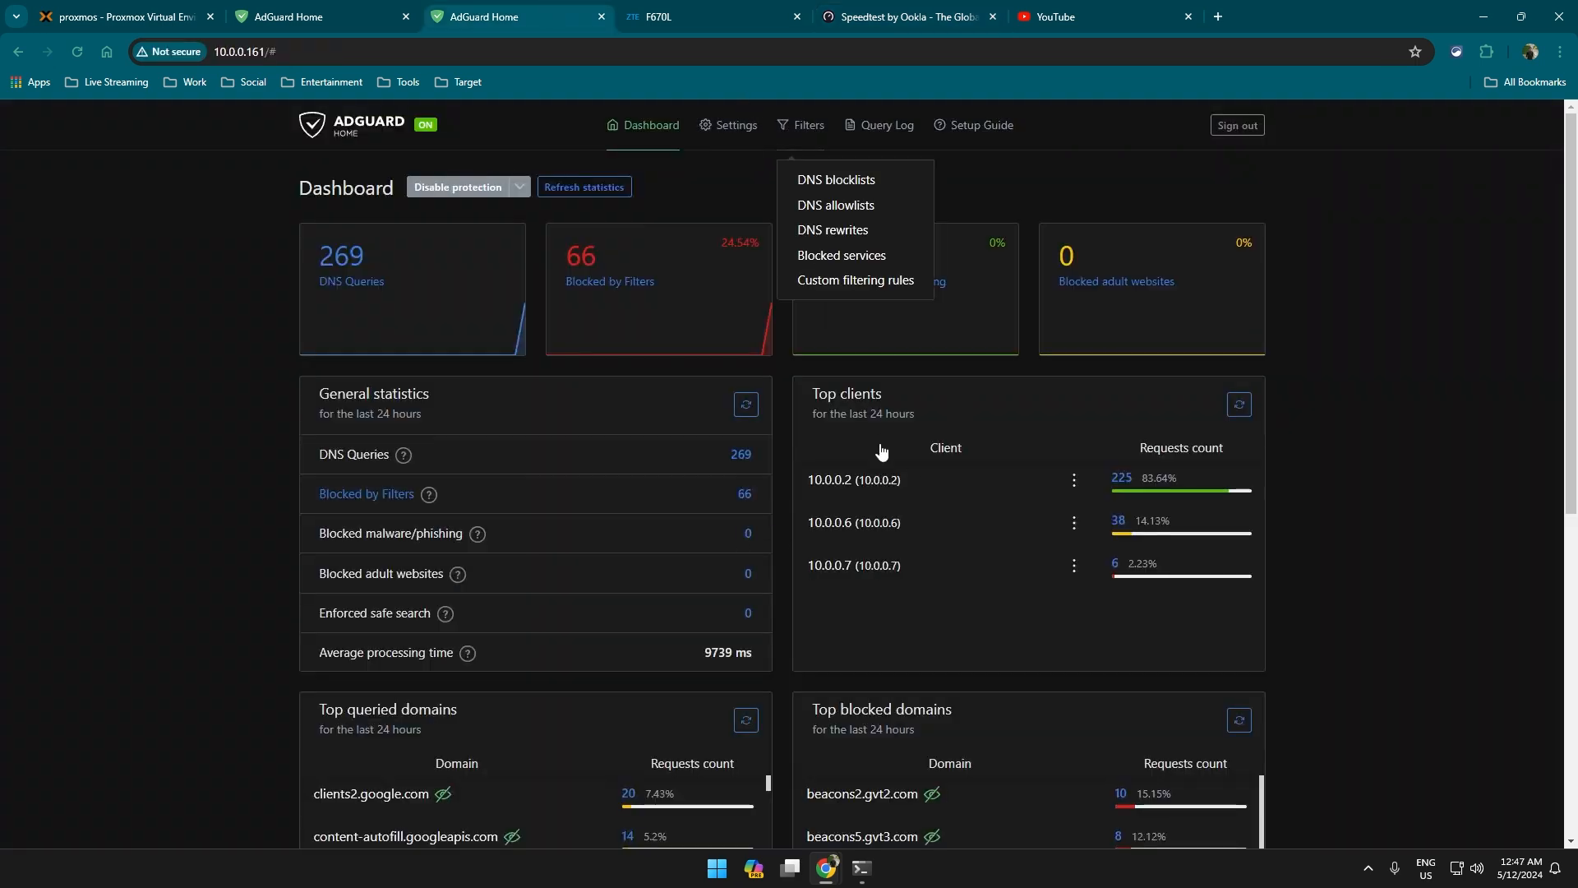
pyautogui.click(856, 255)
pyautogui.scroll(-20, 978, 429)
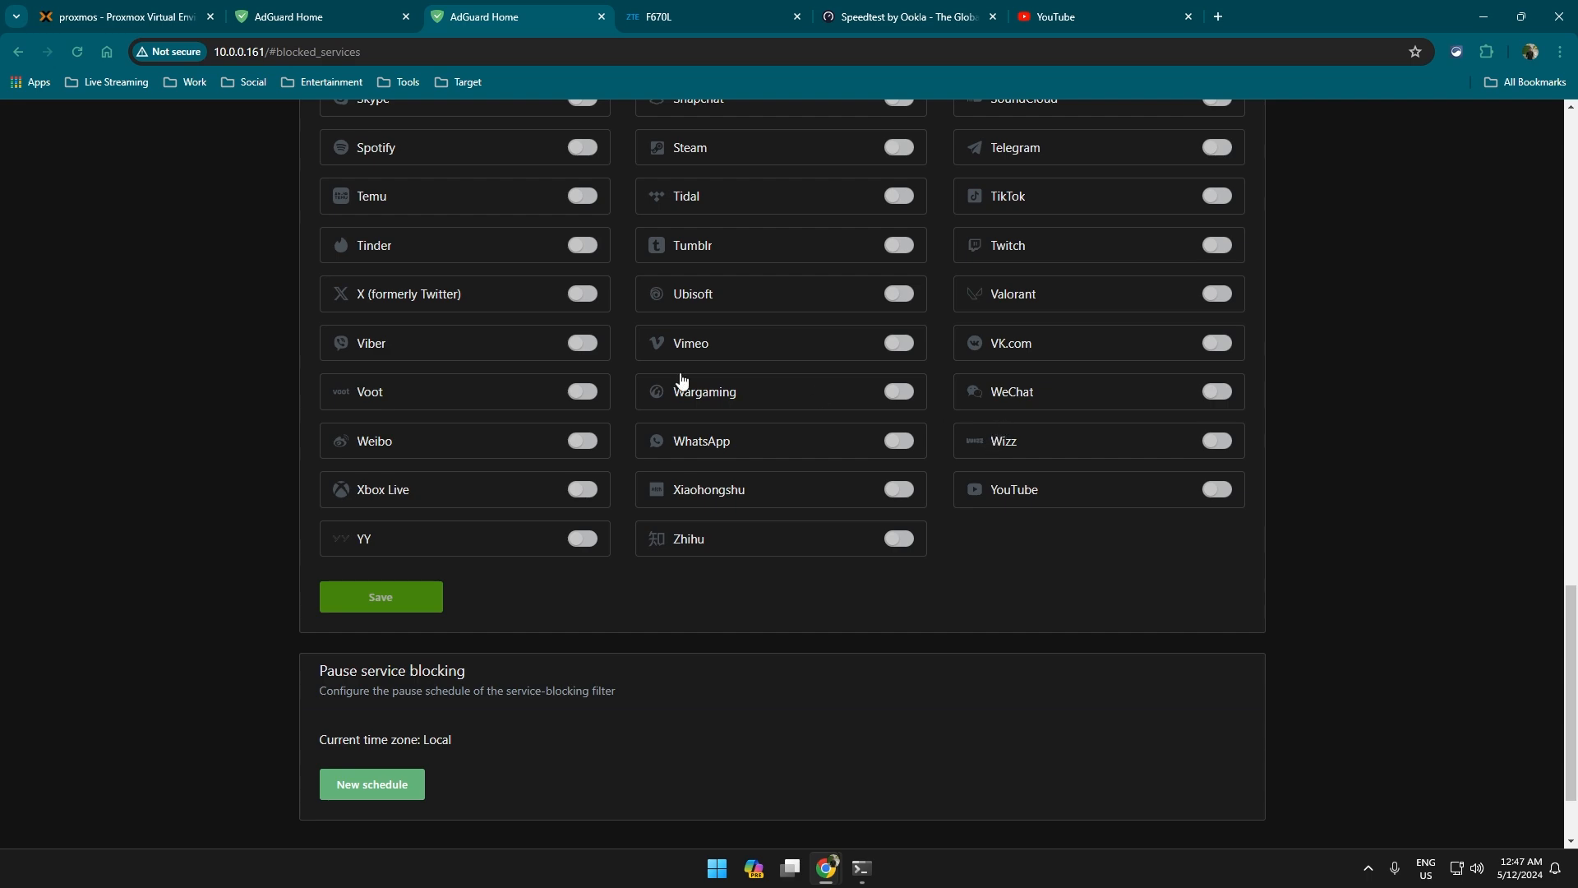
pyautogui.scroll(10, 681, 380)
pyautogui.scroll(6, 779, 493)
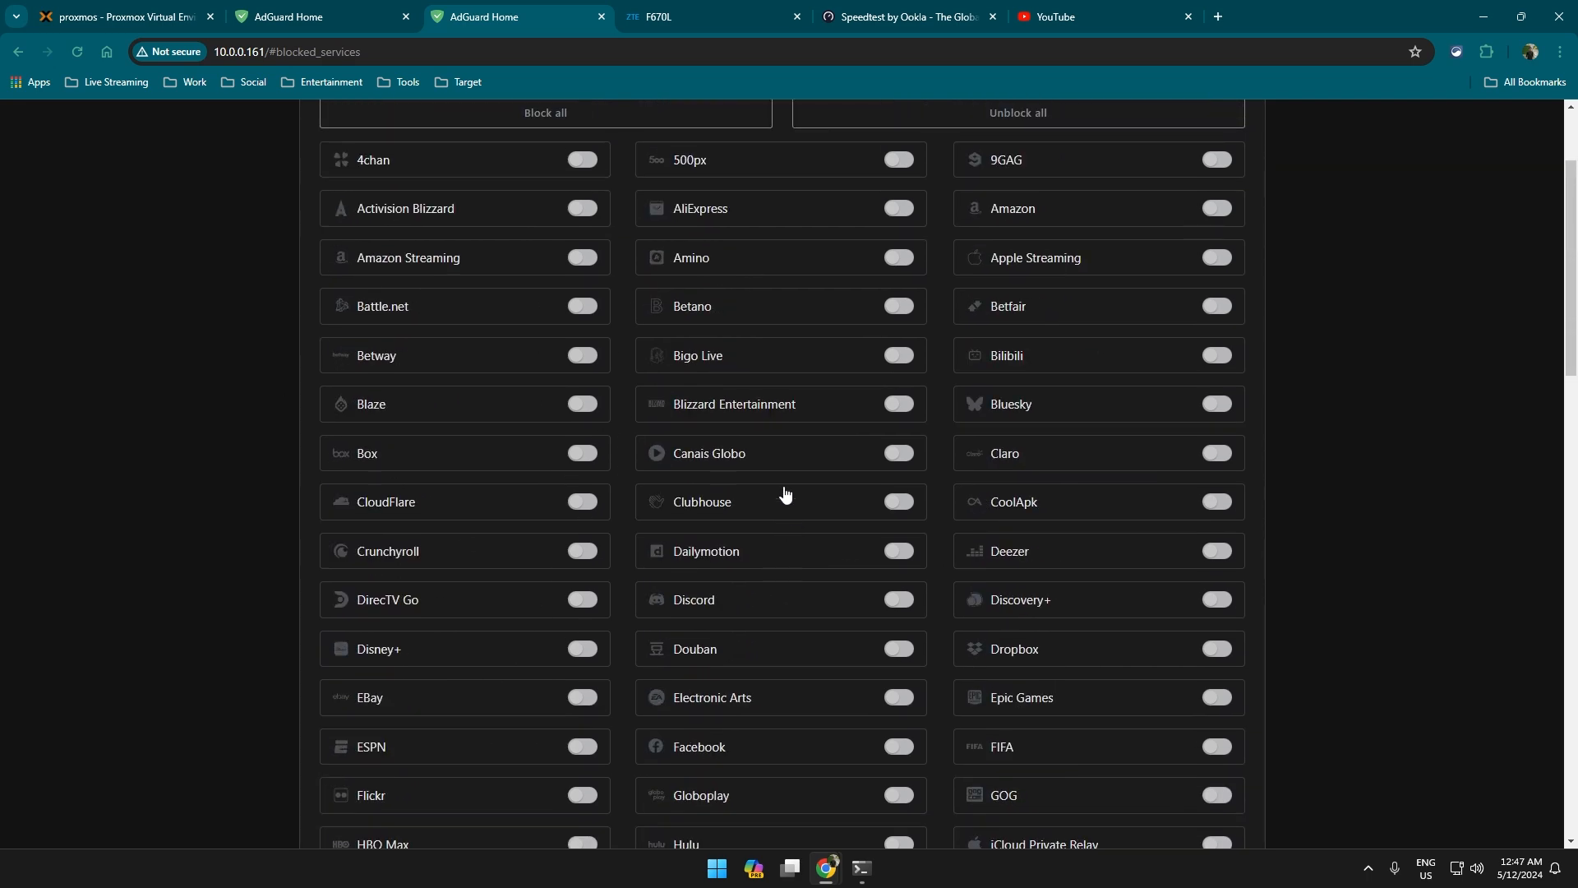
pyautogui.scroll(2, 794, 448)
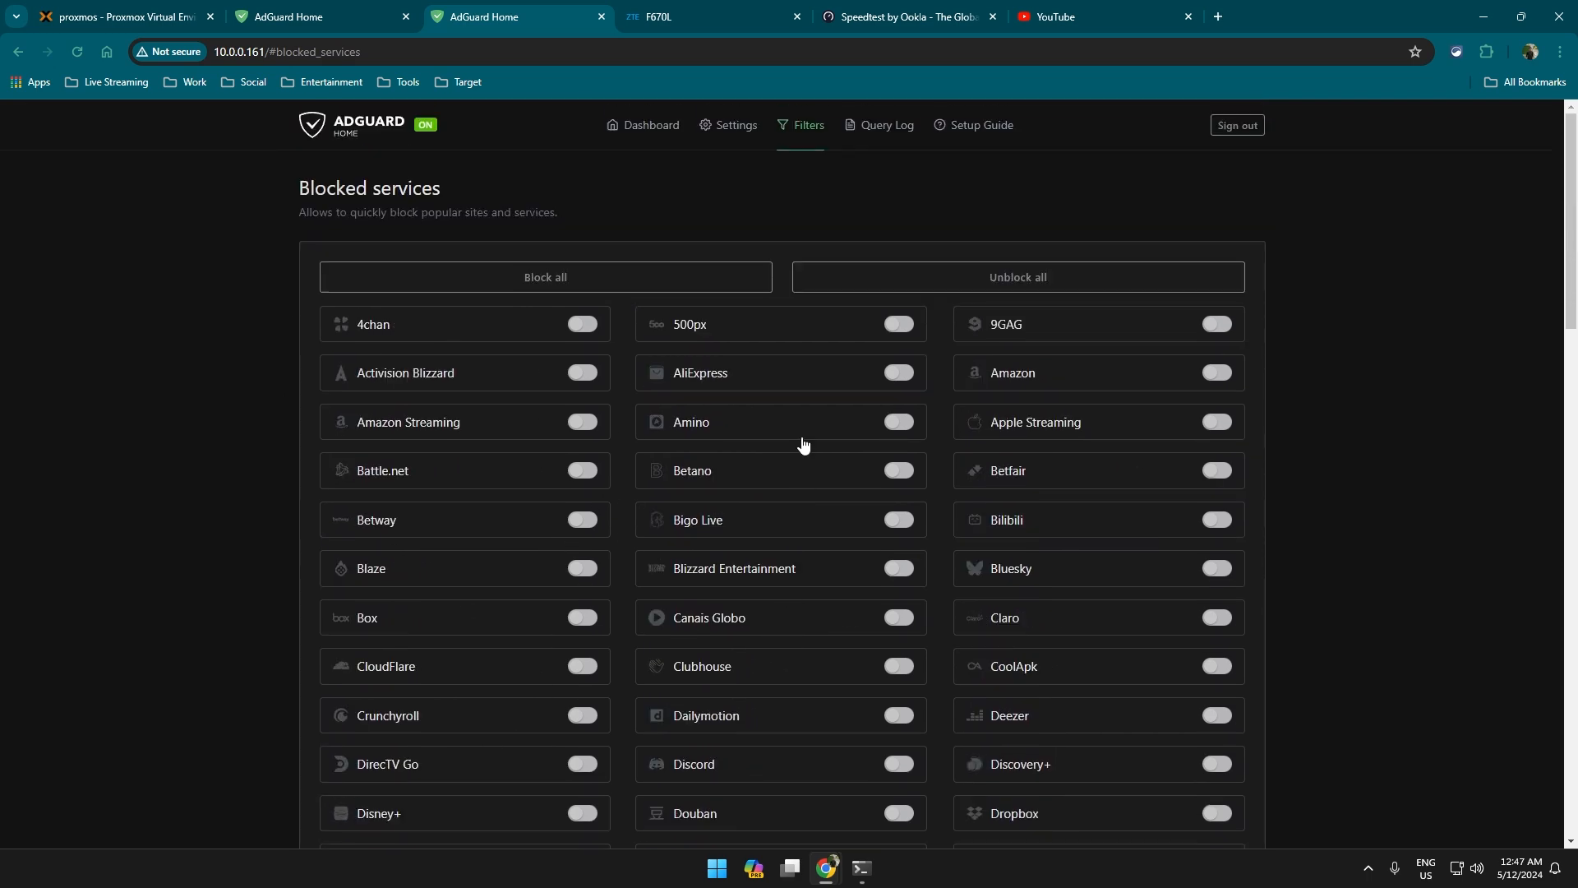
# Review the Custom filtering rules page, then move on to General settings.
pyautogui.click(797, 142)
pyautogui.click(855, 278)
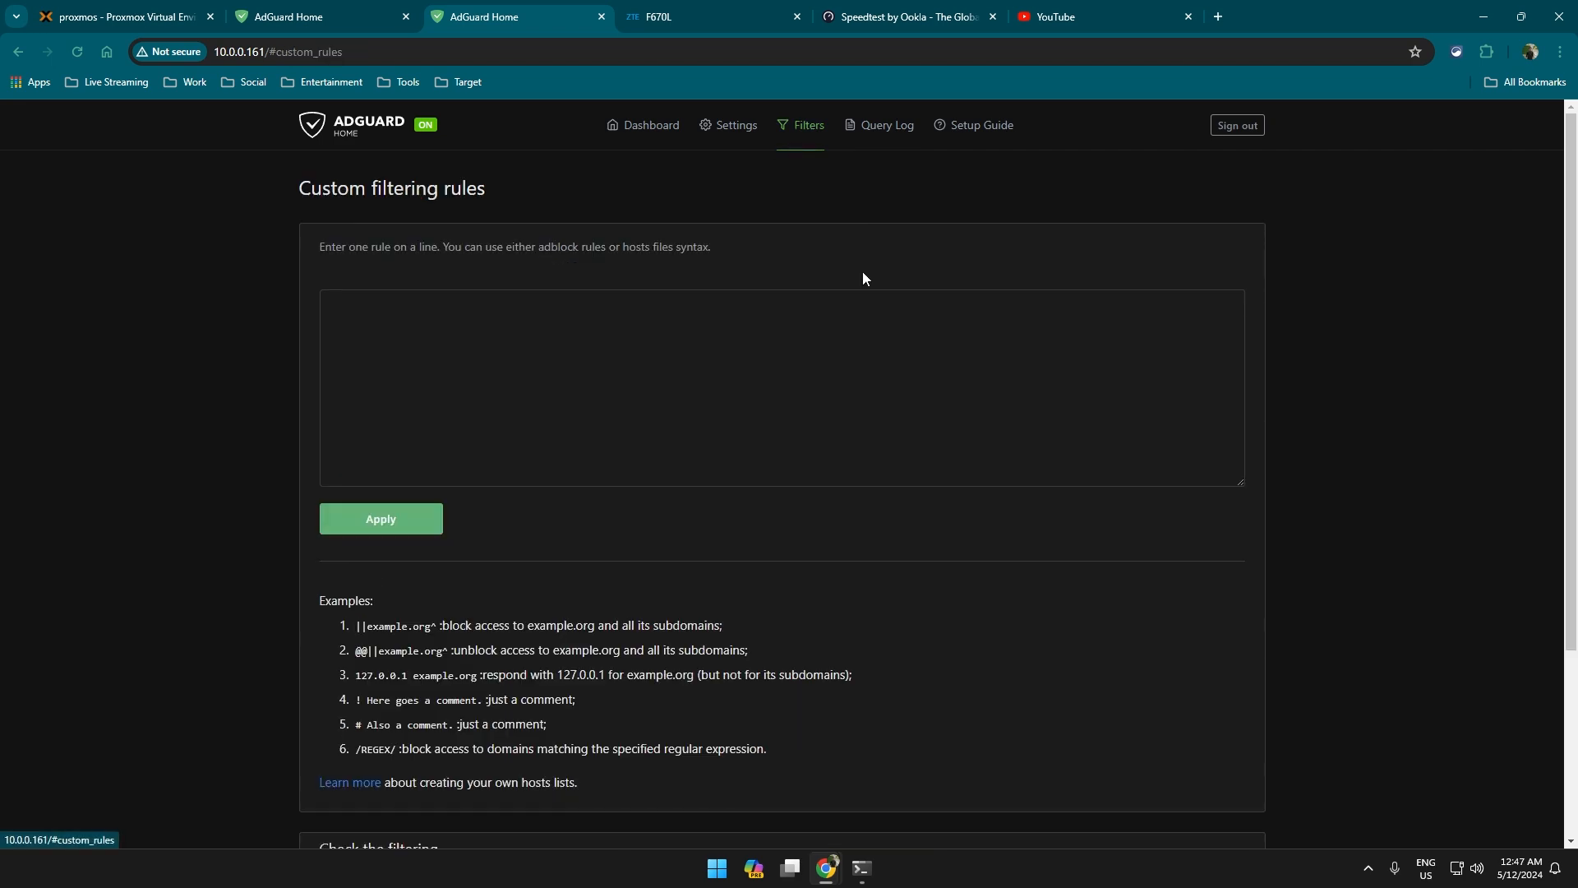
pyautogui.scroll(-2, 248, 457)
pyautogui.scroll(2, 497, 283)
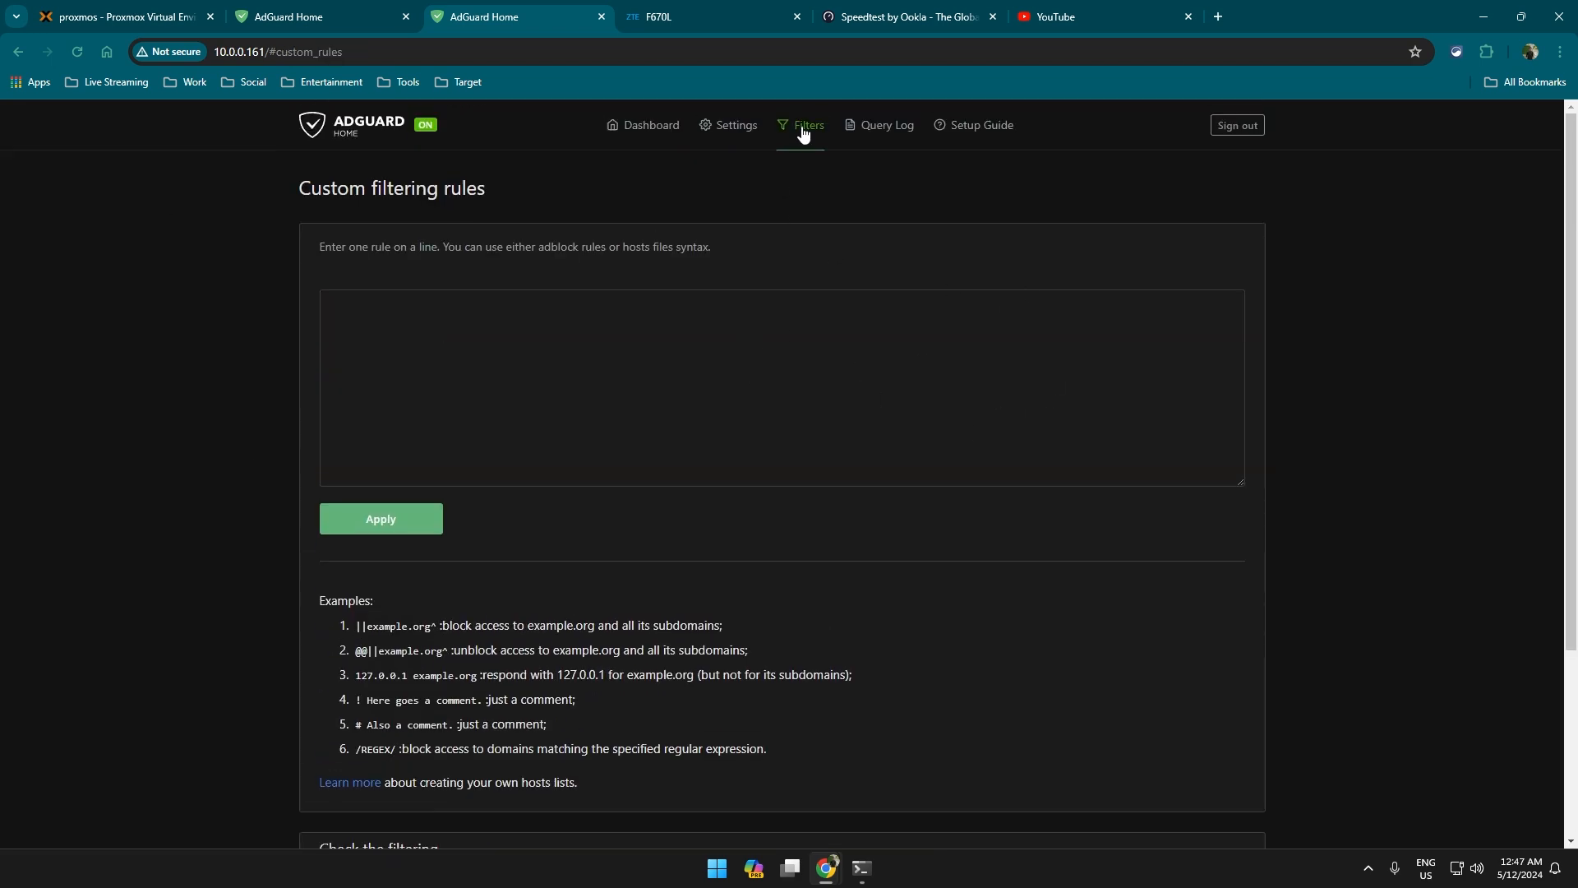
pyautogui.moveTo(732, 130)
pyautogui.click(765, 190)
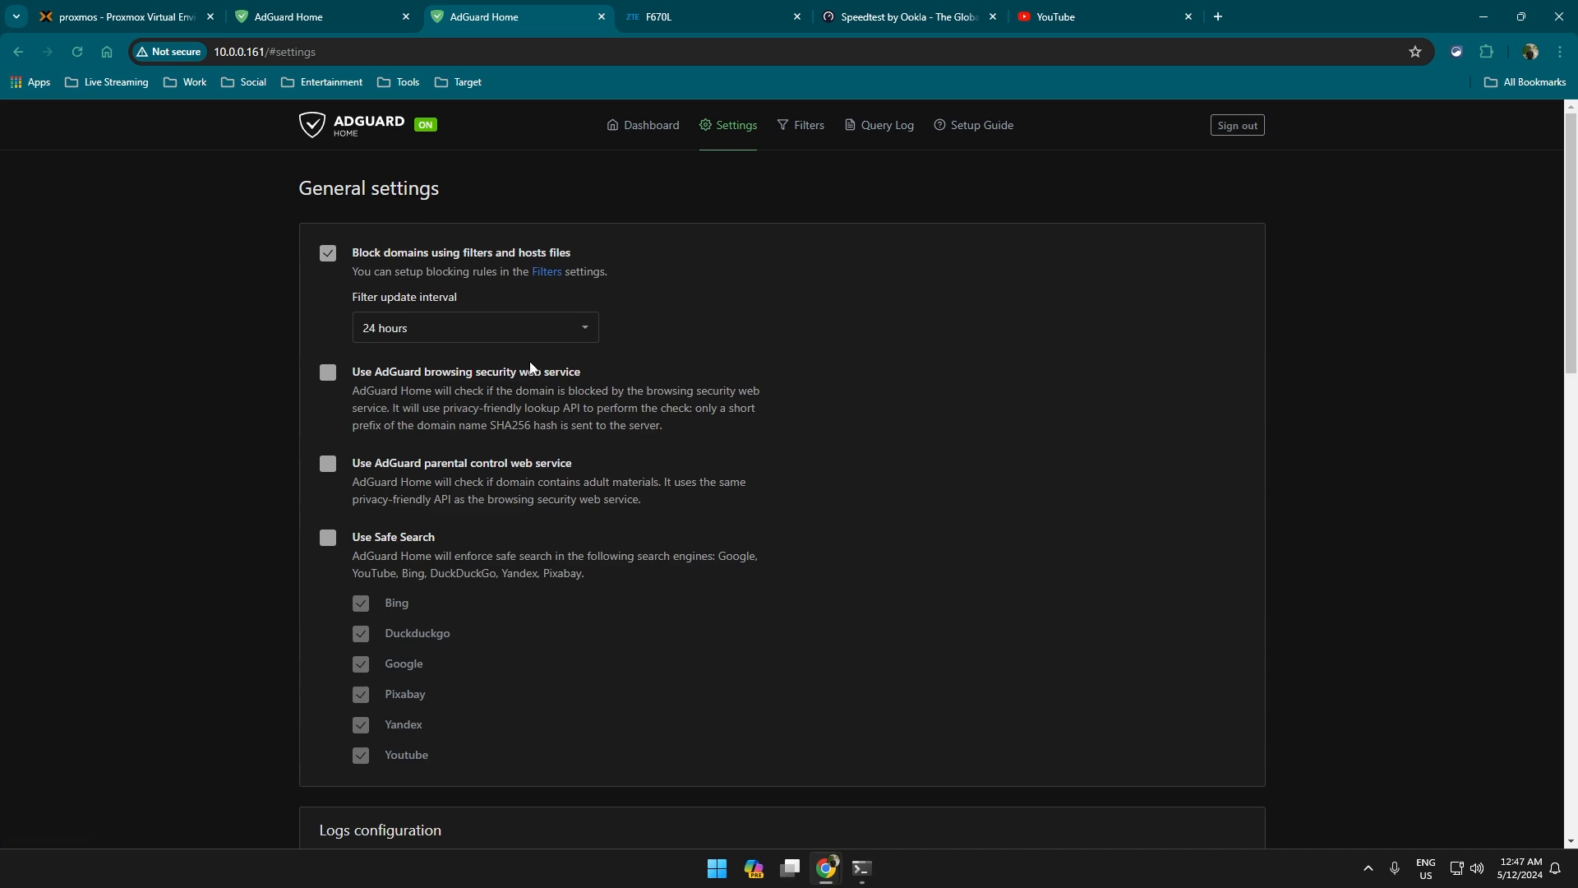
# Scroll General settings down to statistics (24-hour retention) and back, then open the Settings menu.
pyautogui.scroll(-15, 530, 367)
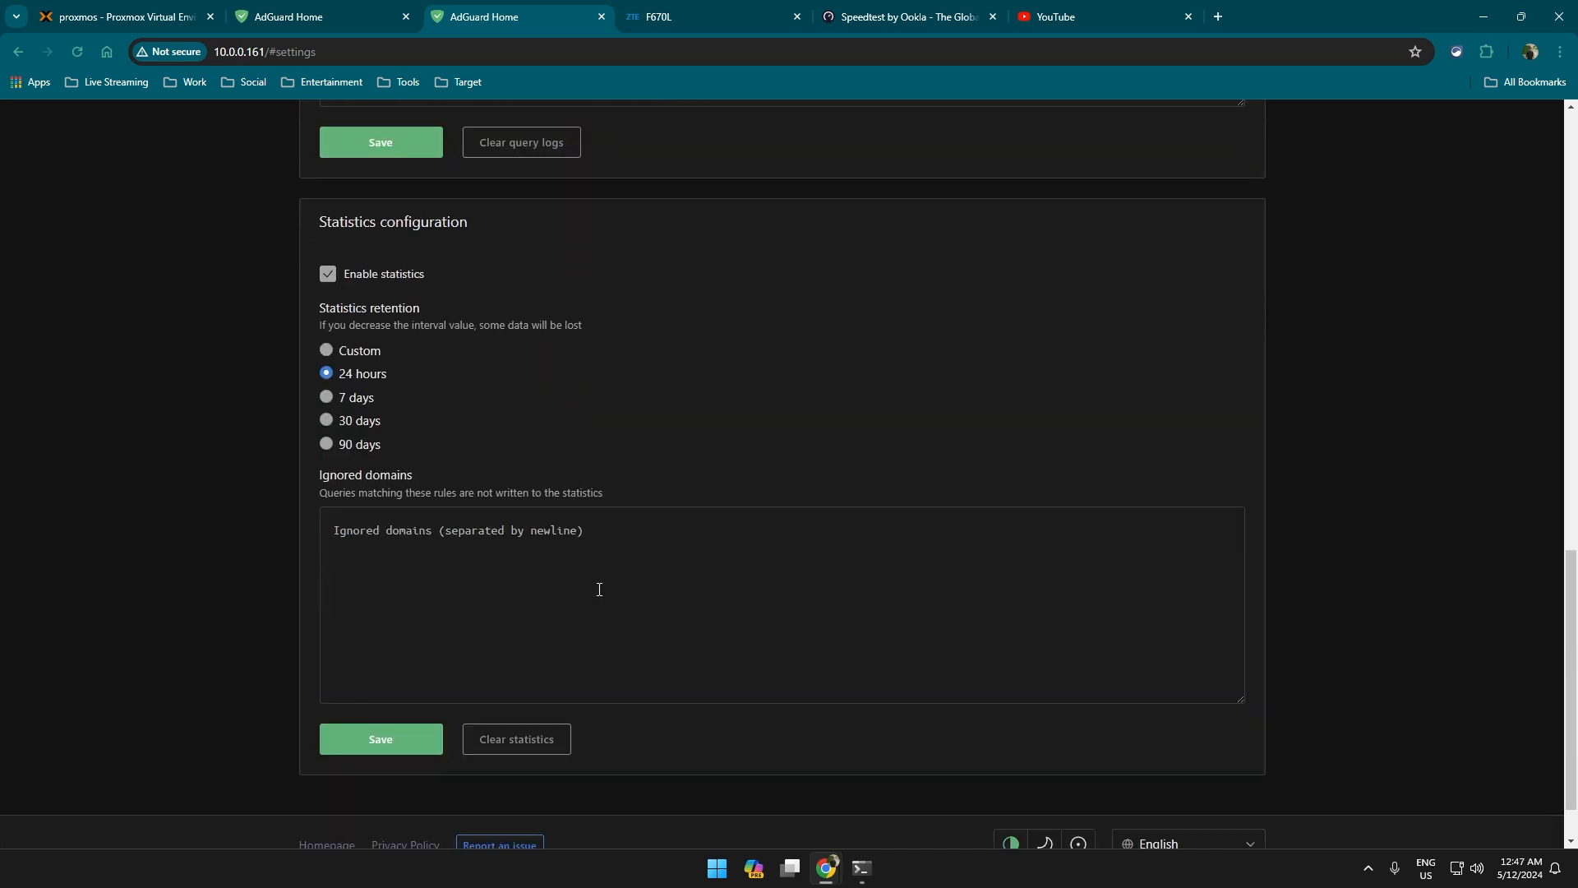
pyautogui.scroll(15, 575, 497)
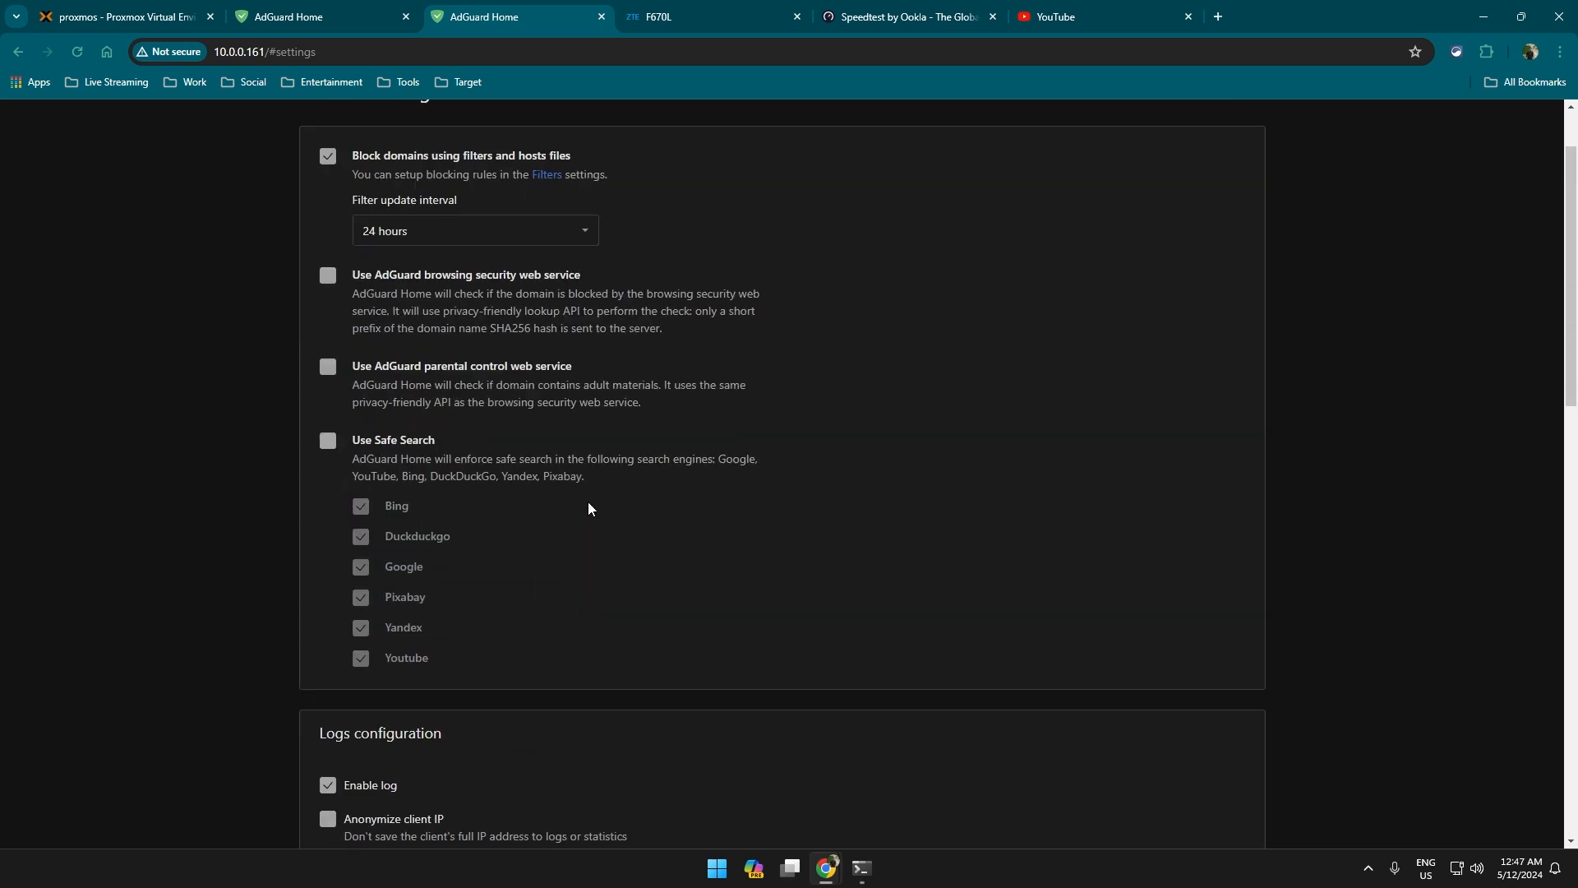
pyautogui.scroll(1, 588, 508)
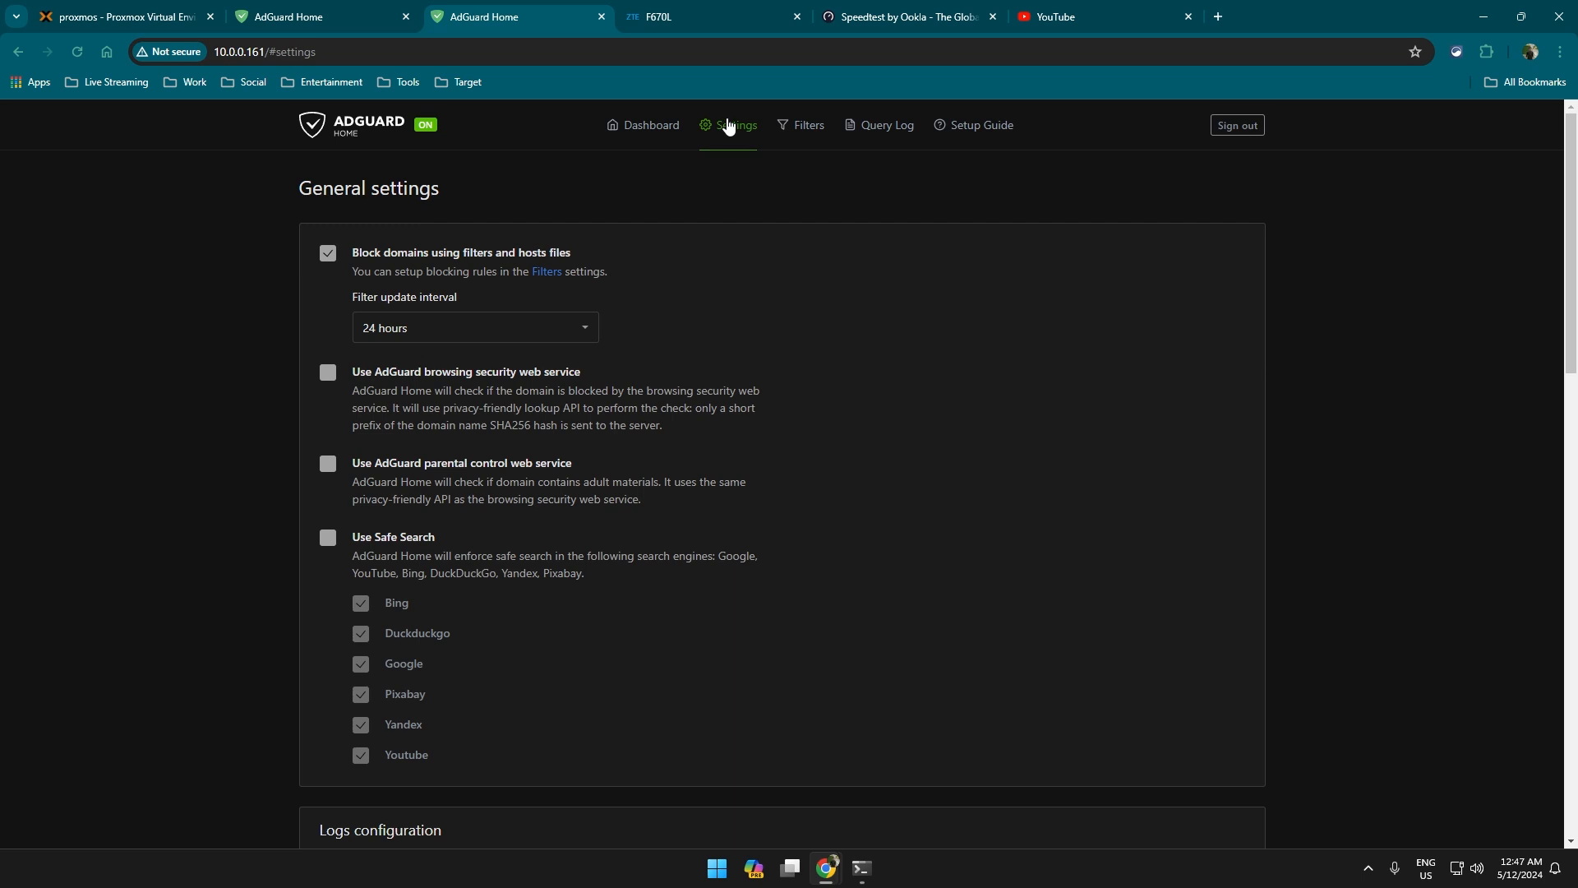
pyautogui.moveTo(728, 125)
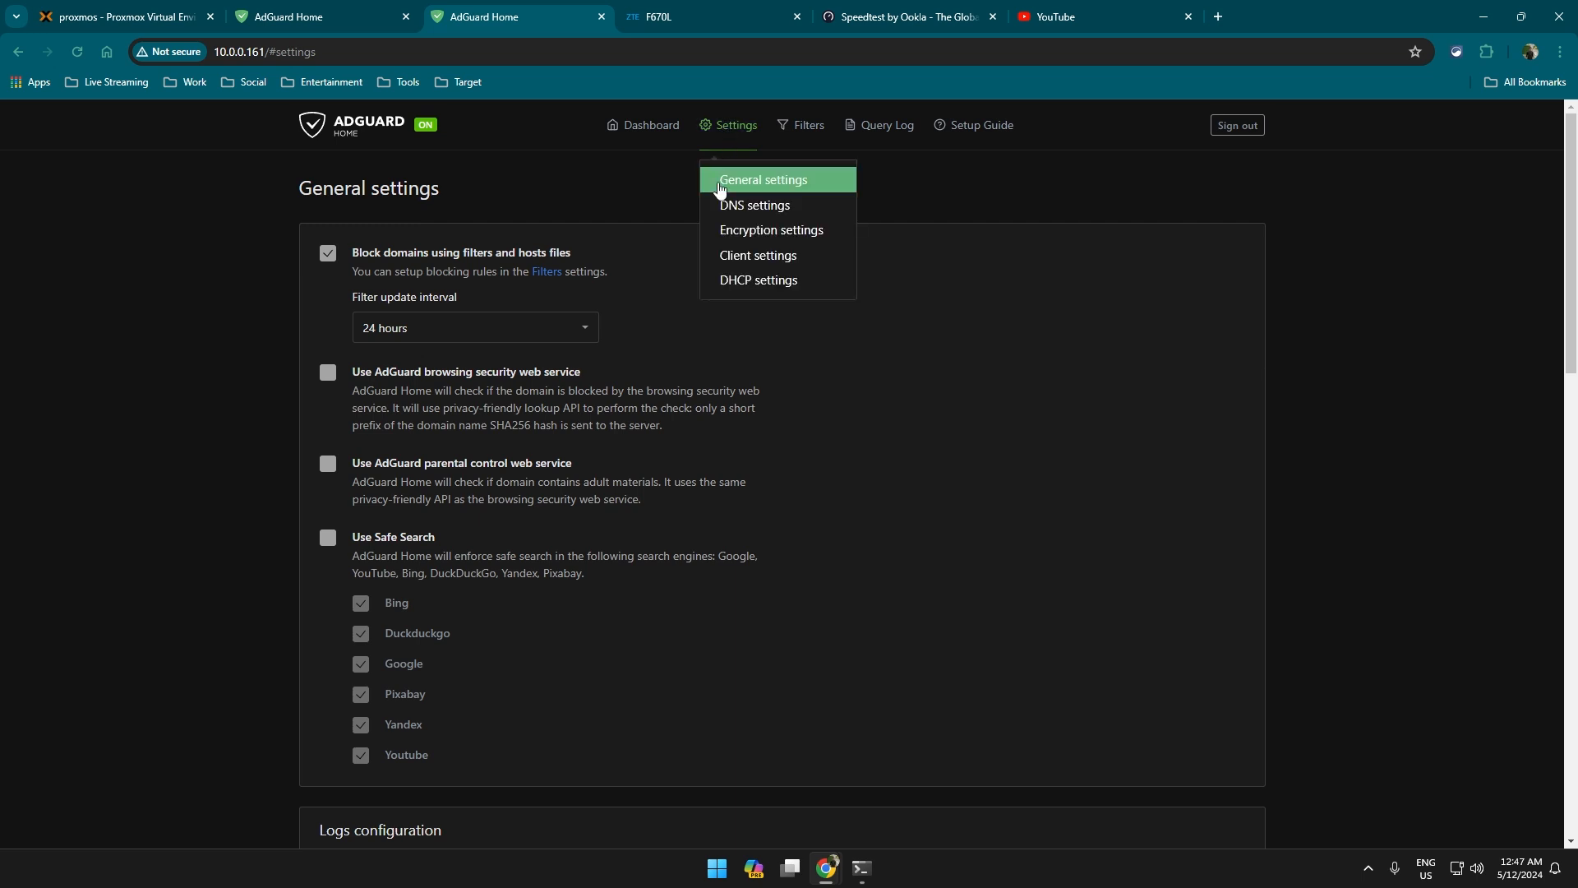
pyautogui.click(766, 207)
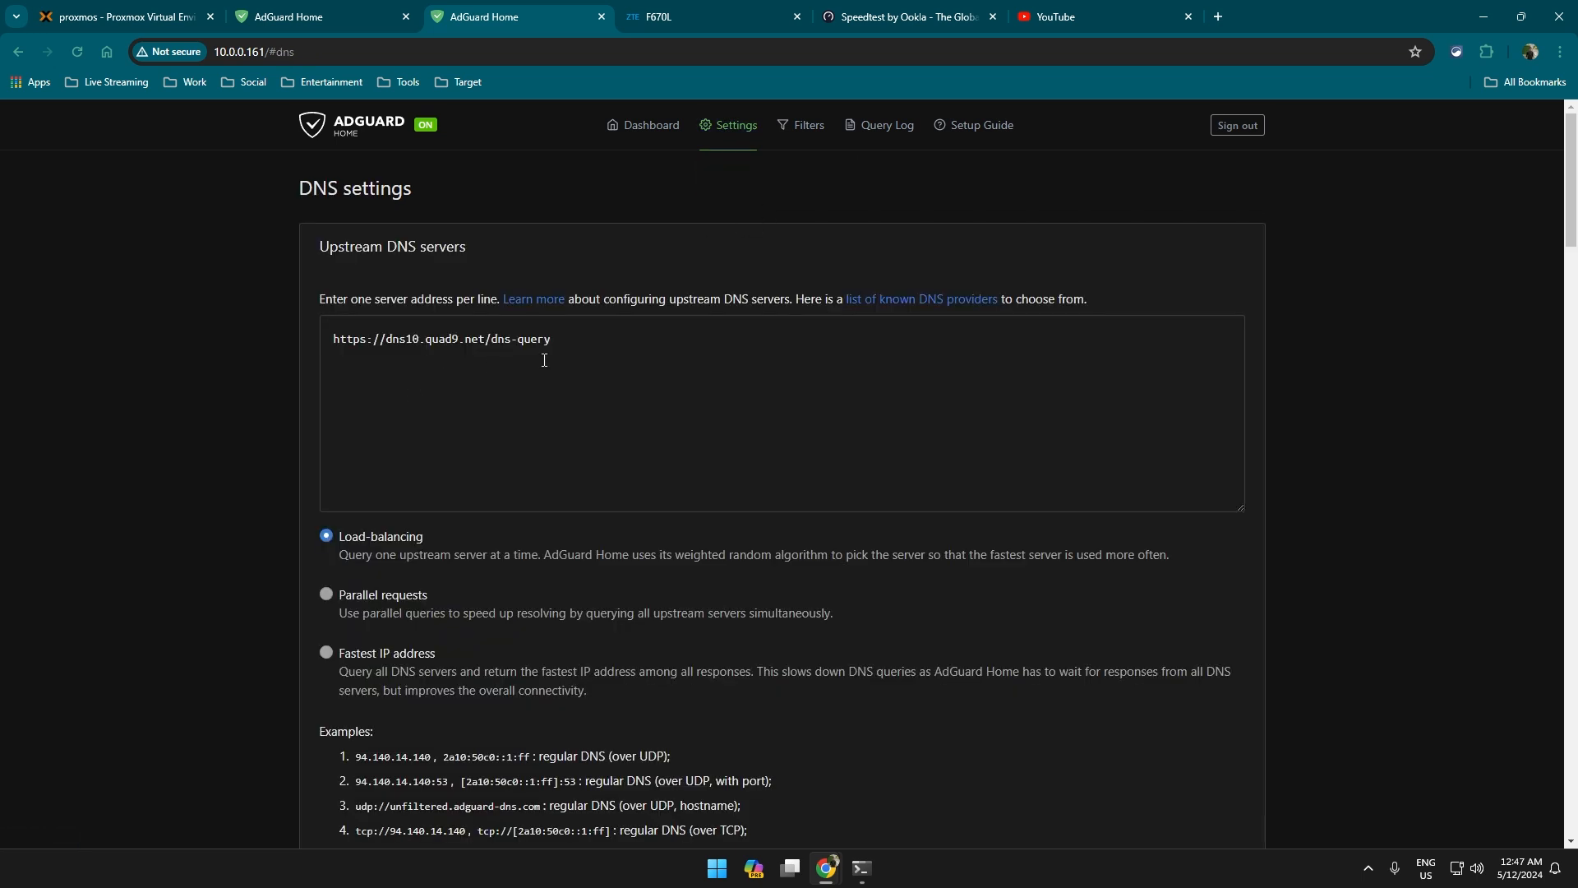
pyautogui.click(641, 342)
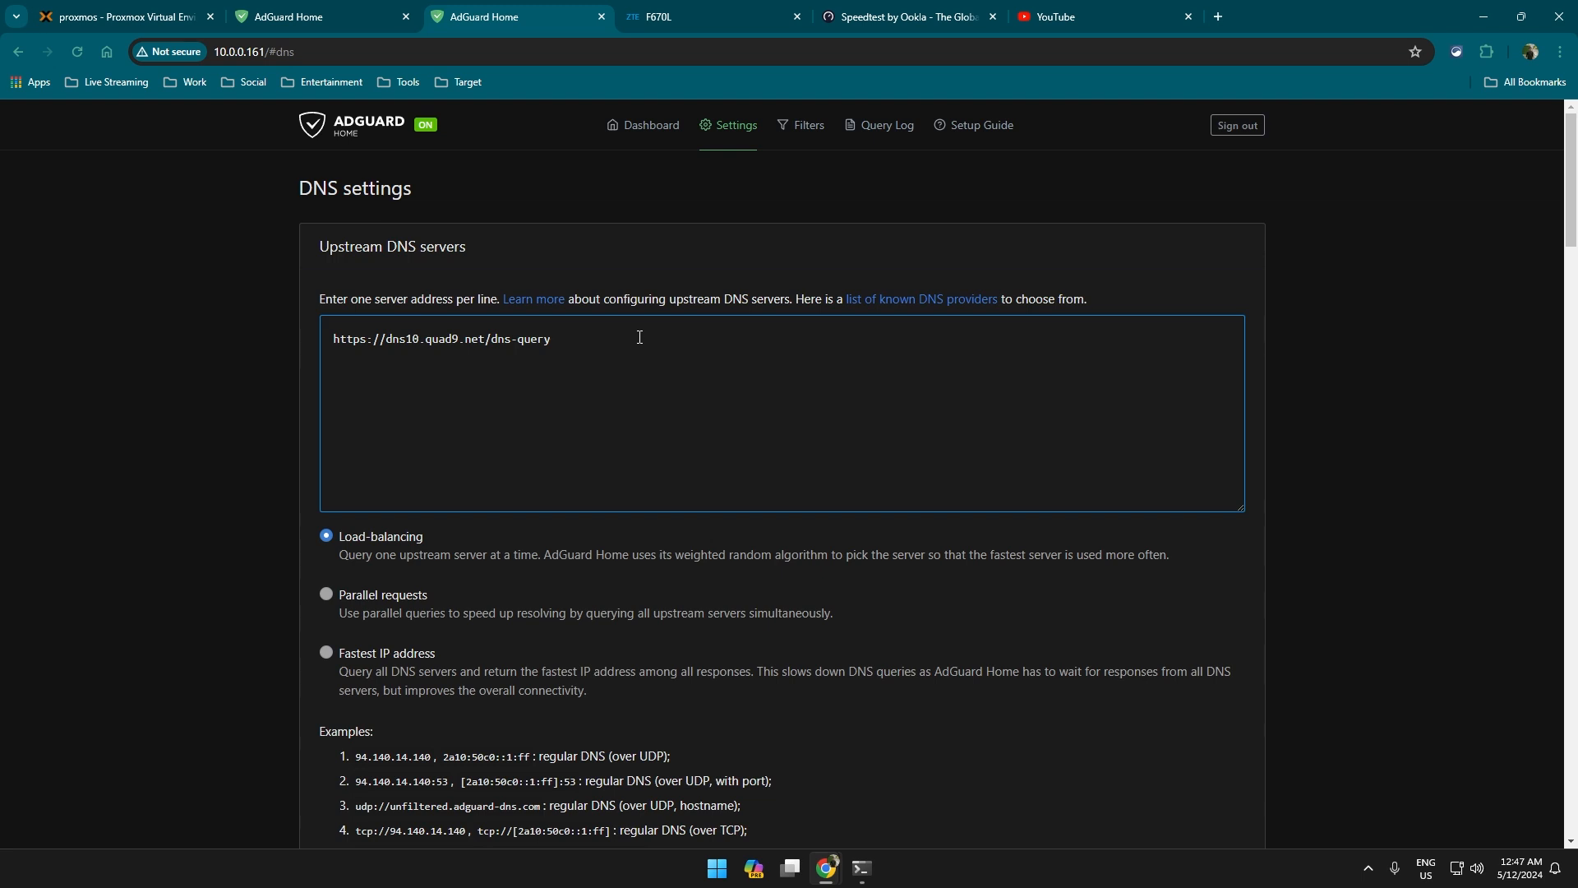
pyautogui.moveTo(585, 354); pyautogui.dragTo(325, 385)
pyautogui.scroll(-1, 437, 373)
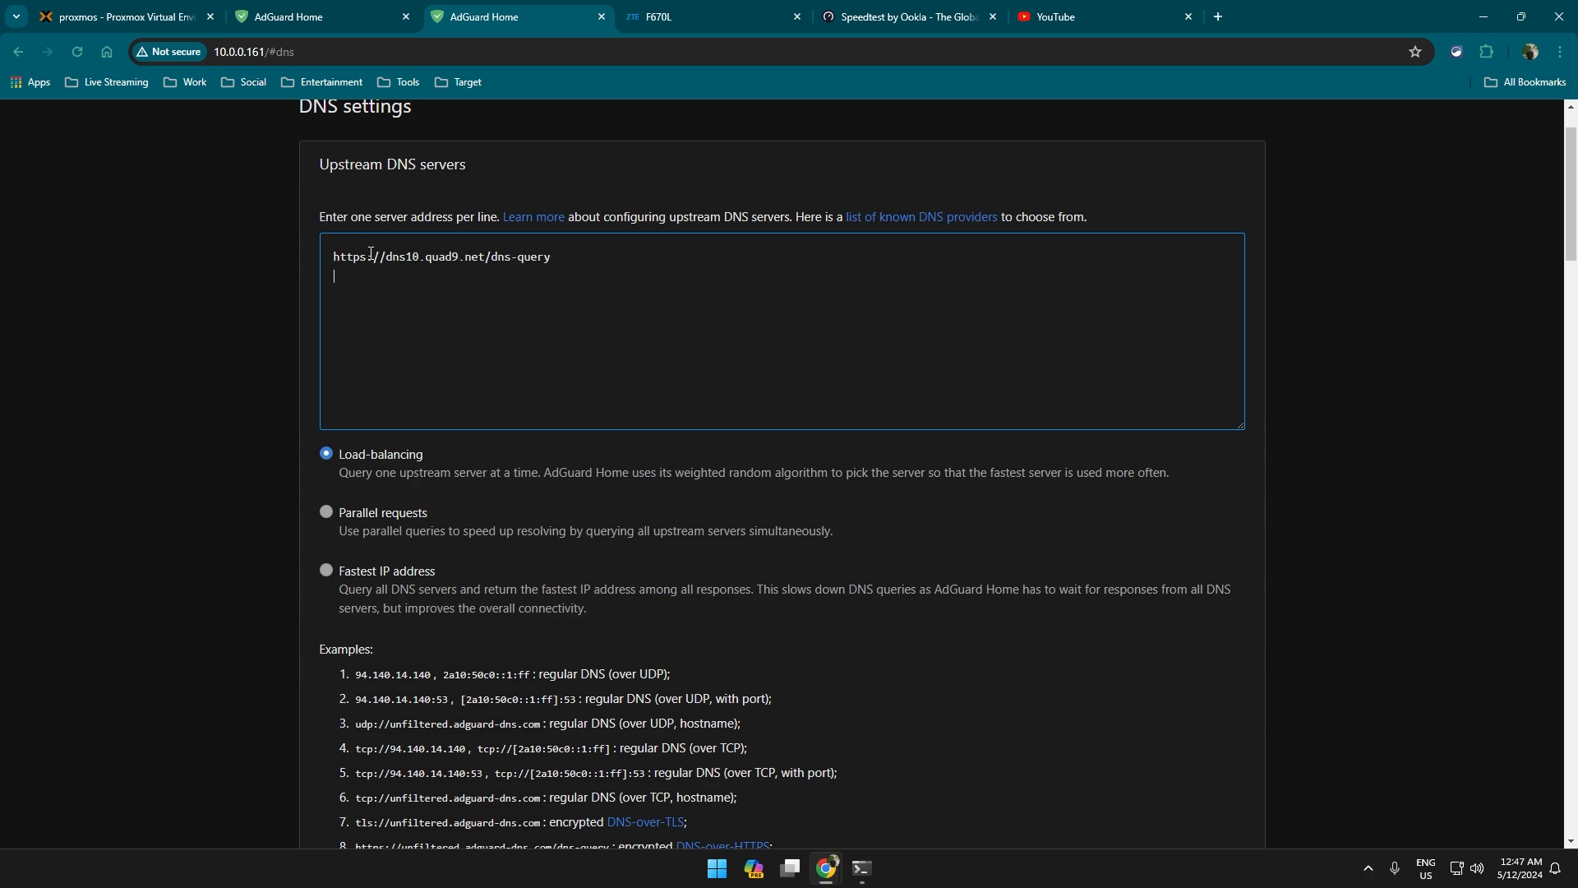
pyautogui.click(566, 394)
# Scroll through the rest of the DNS settings page and back up.
pyautogui.scroll(-4, 723, 386)
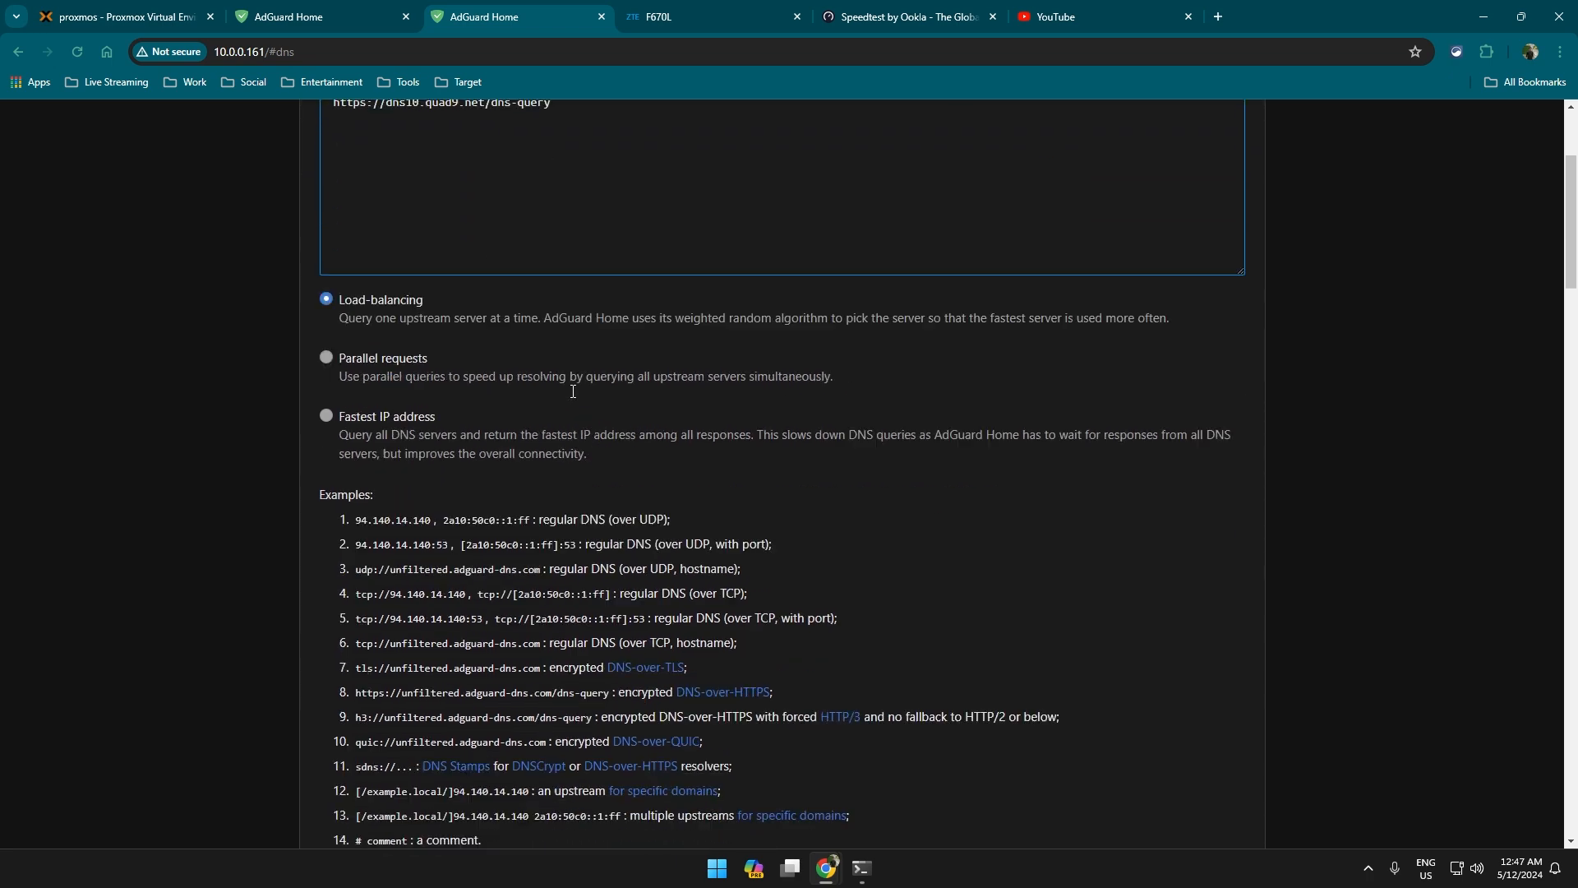
pyautogui.scroll(5, 721, 526)
pyautogui.scroll(-6, 694, 518)
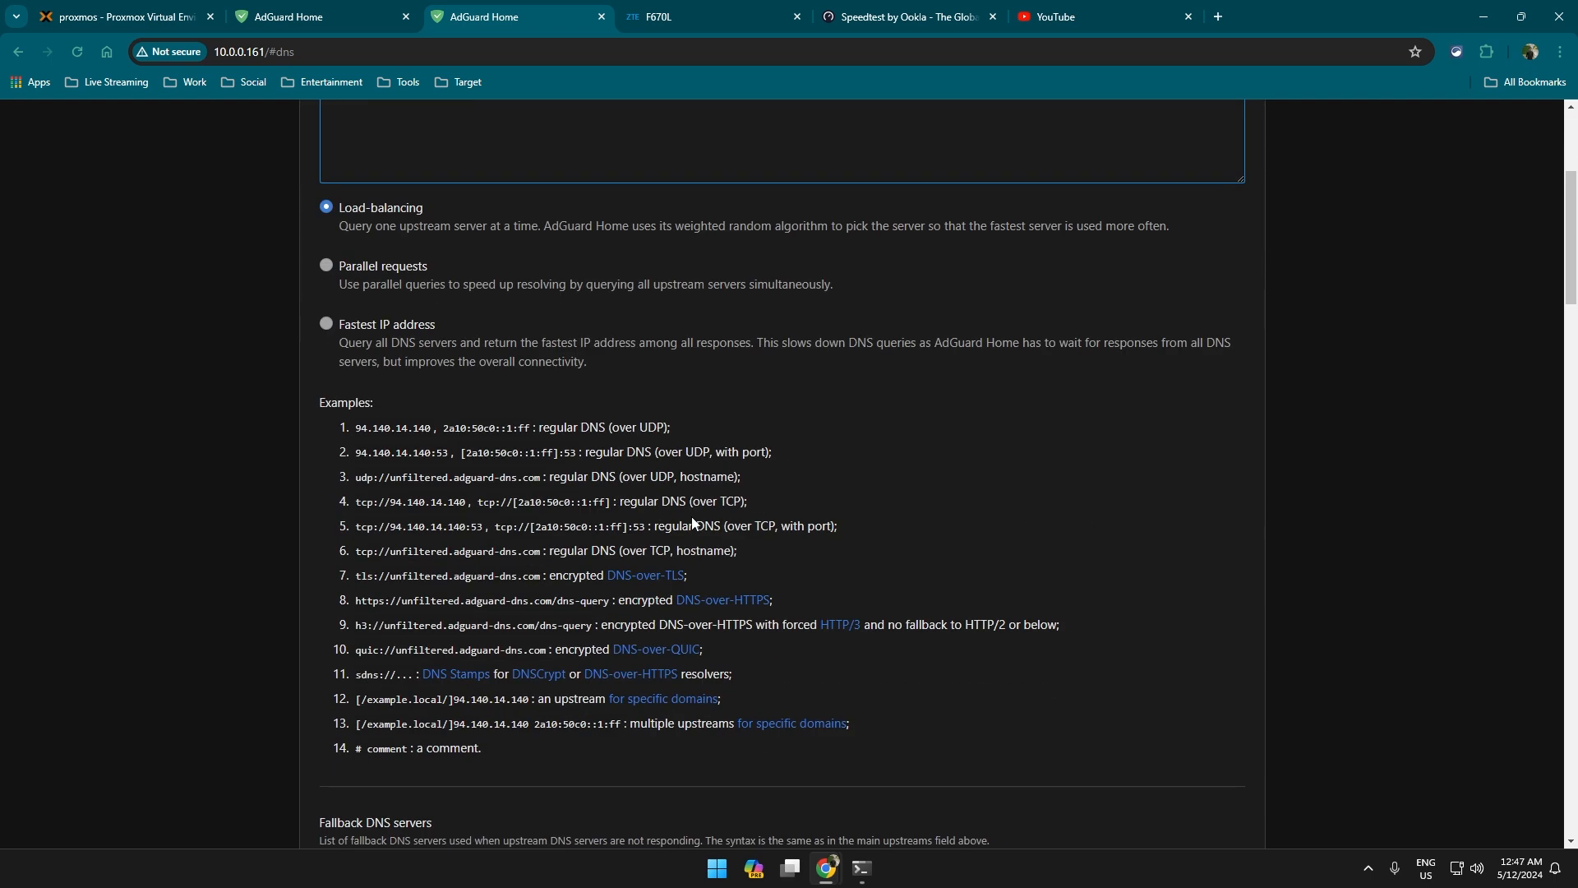
pyautogui.scroll(4, 703, 521)
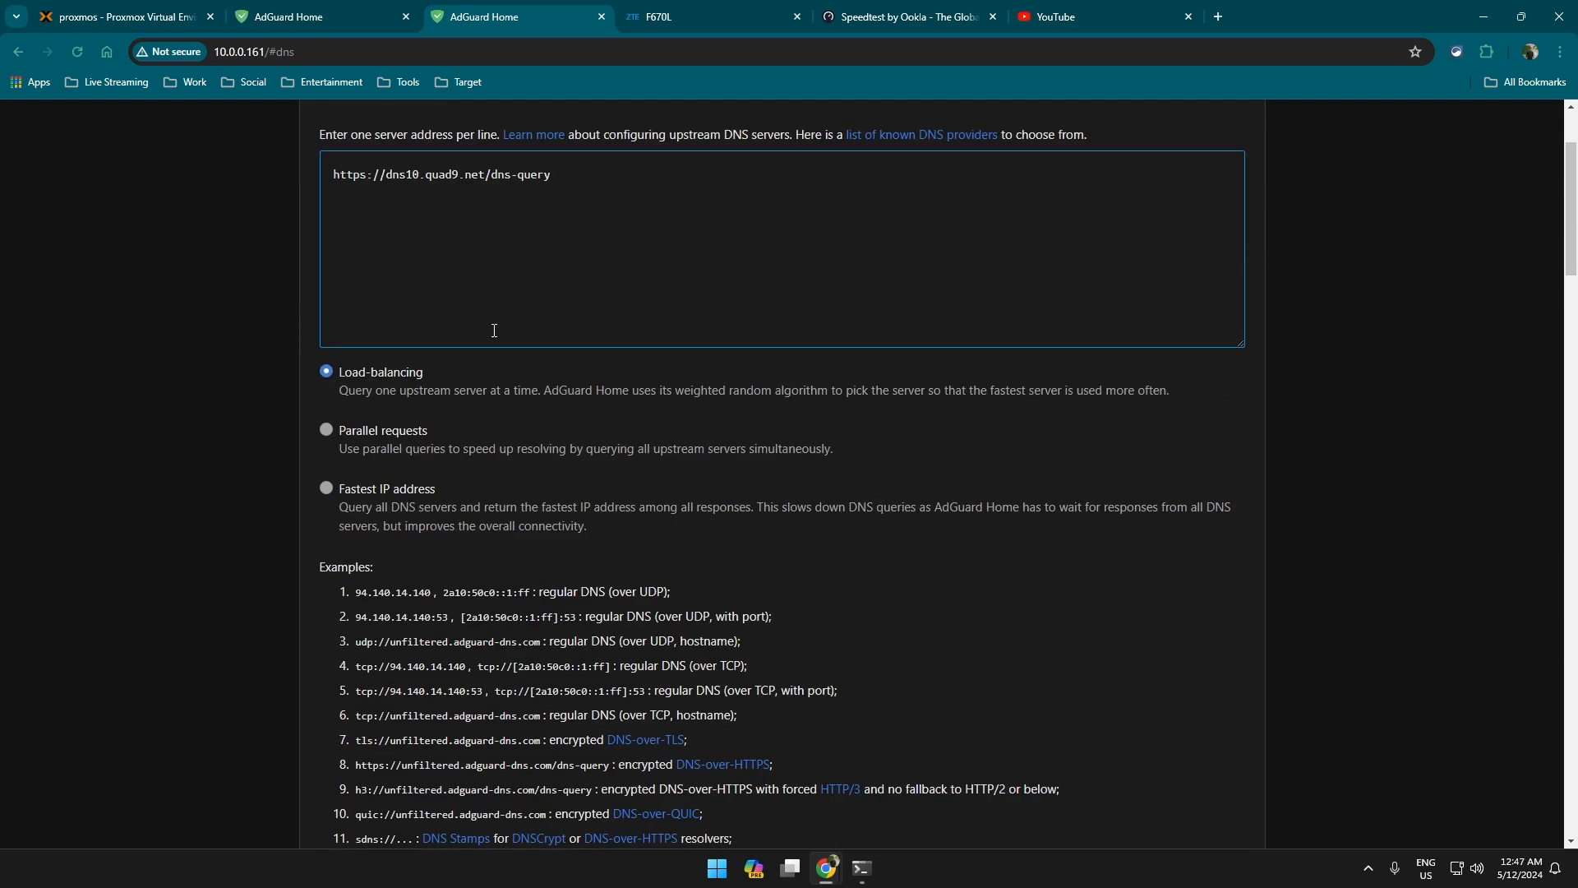
pyautogui.scroll(-7, 440, 286)
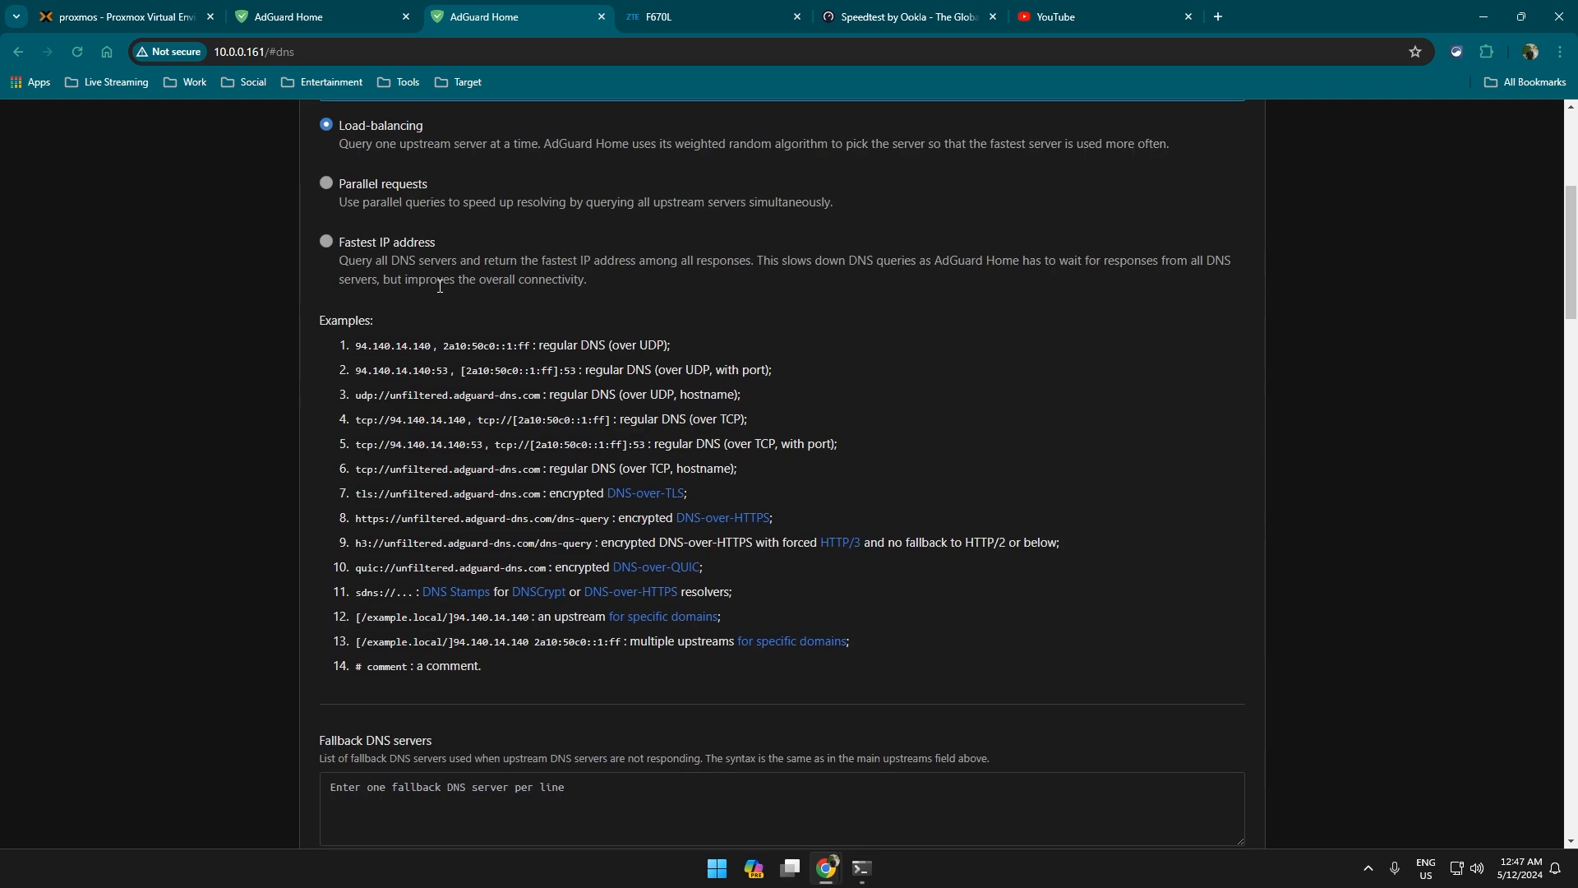
pyautogui.scroll(-1, 440, 285)
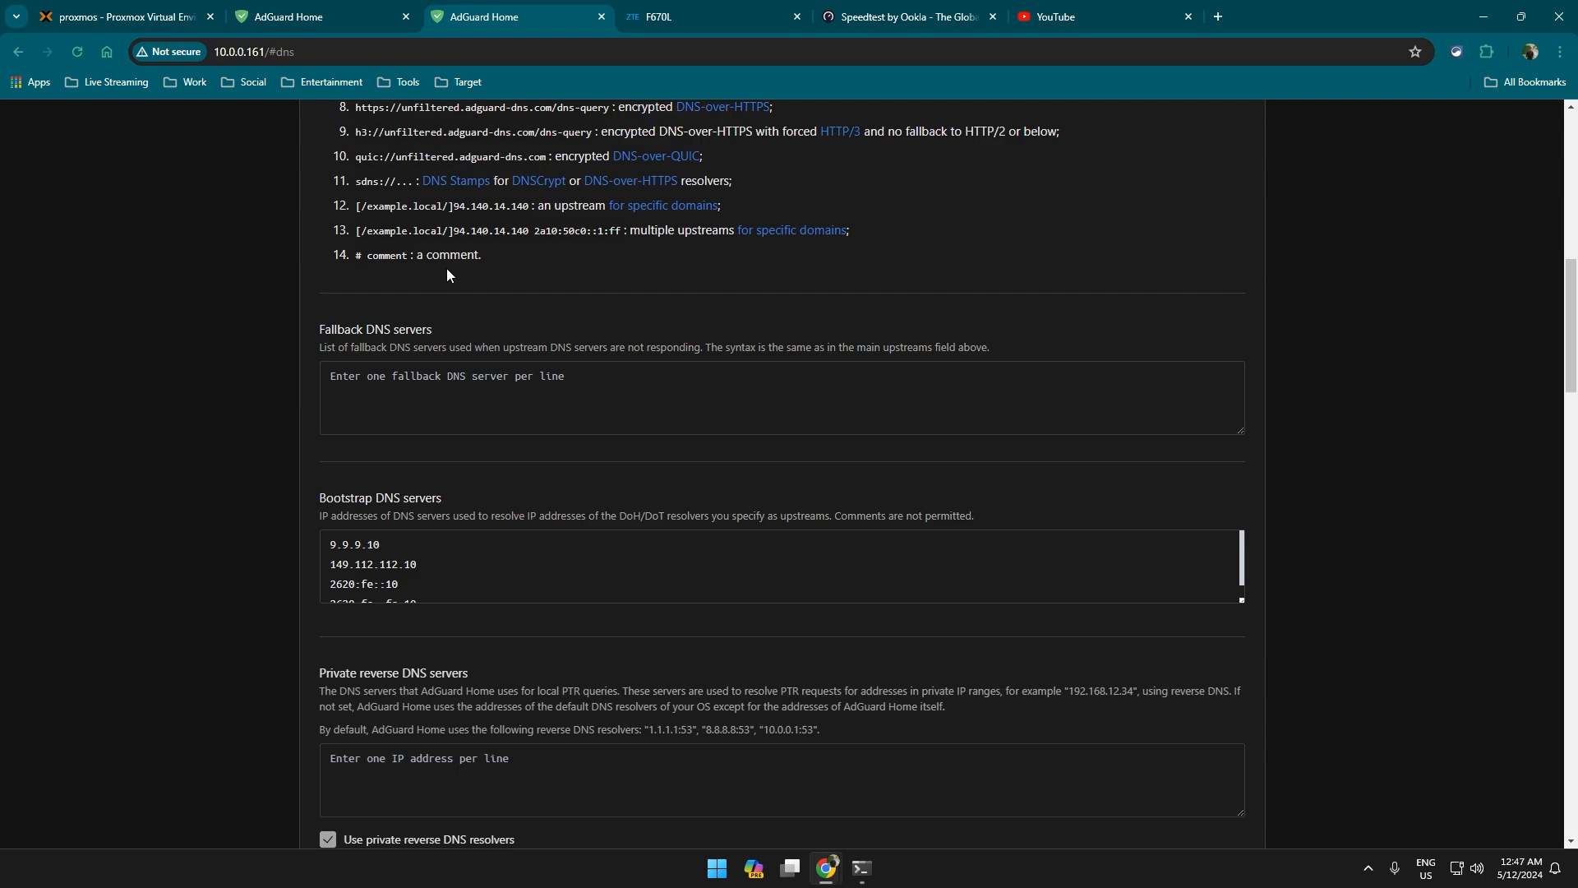
pyautogui.scroll(-12, 463, 280)
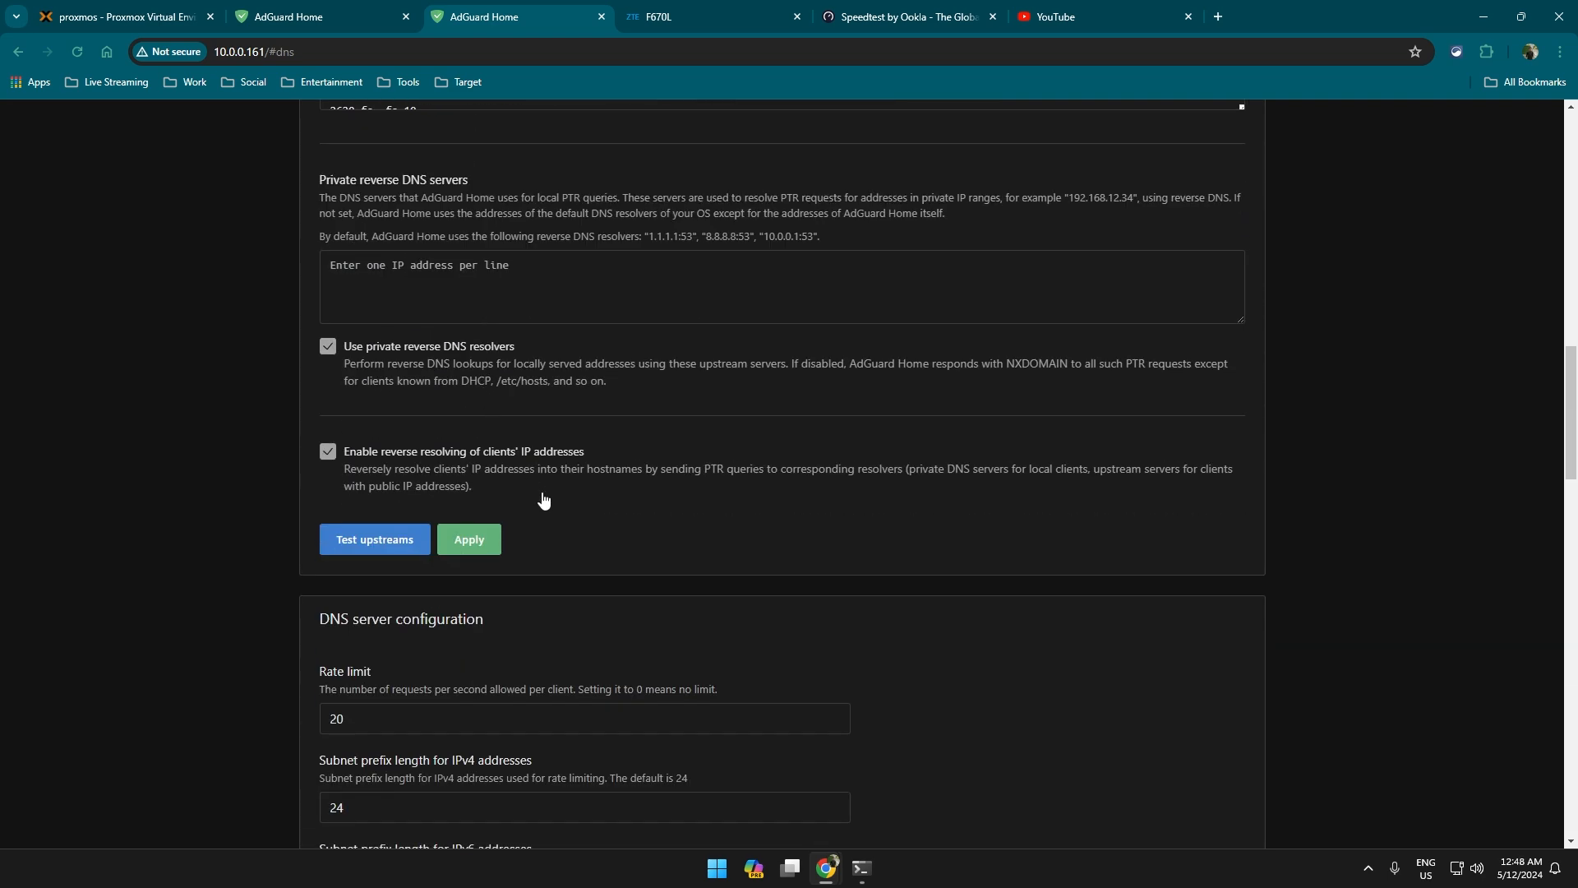
pyautogui.scroll(-15, 766, 480)
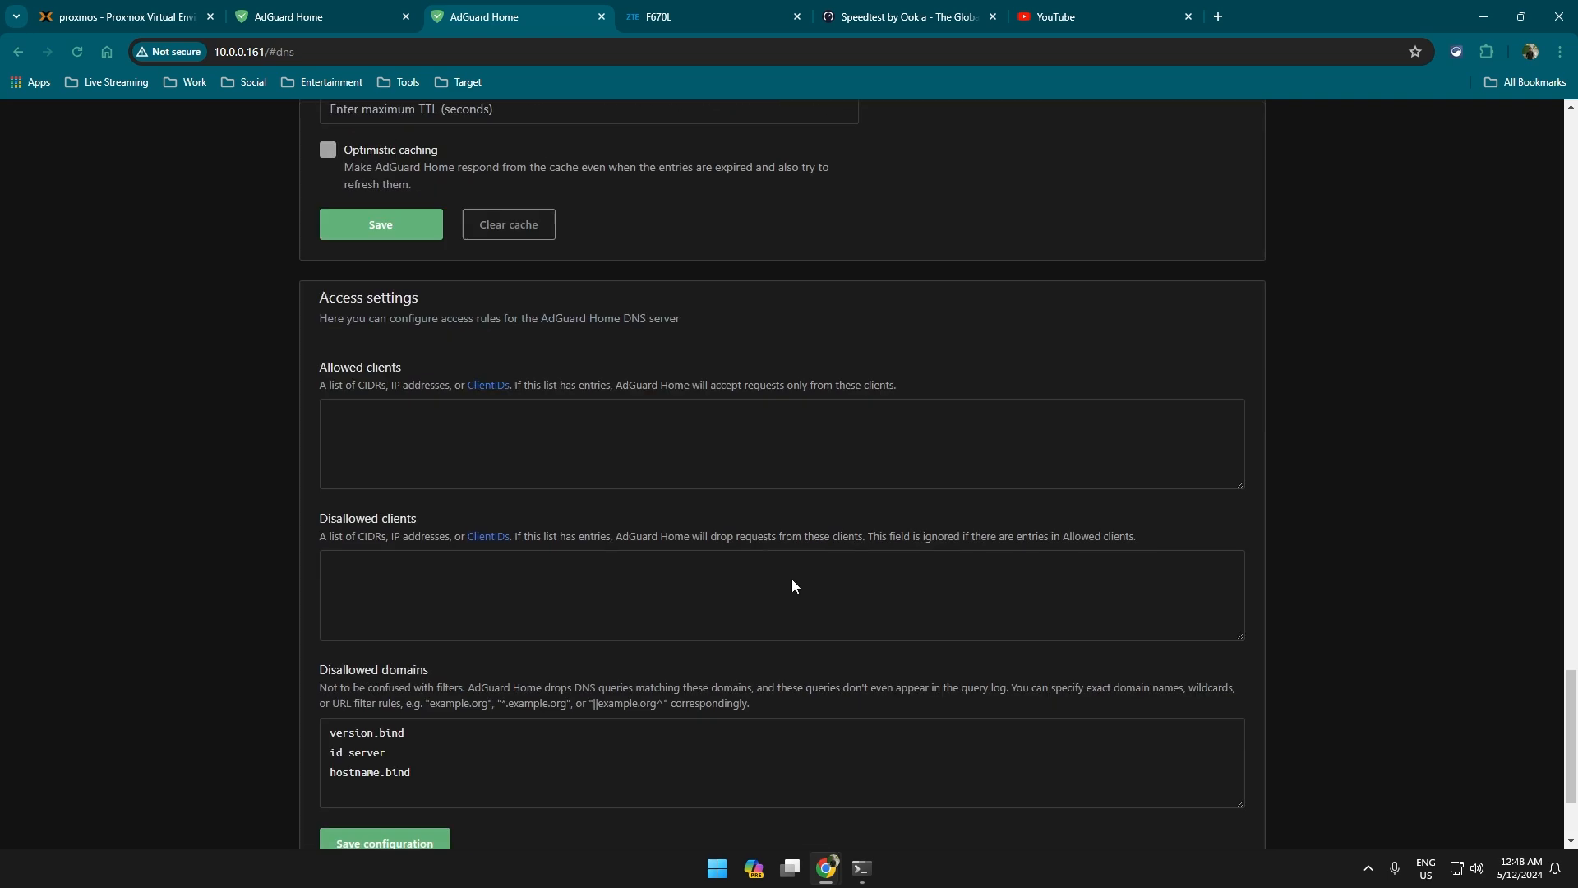
pyautogui.scroll(4, 731, 510)
pyautogui.scroll(20, 938, 515)
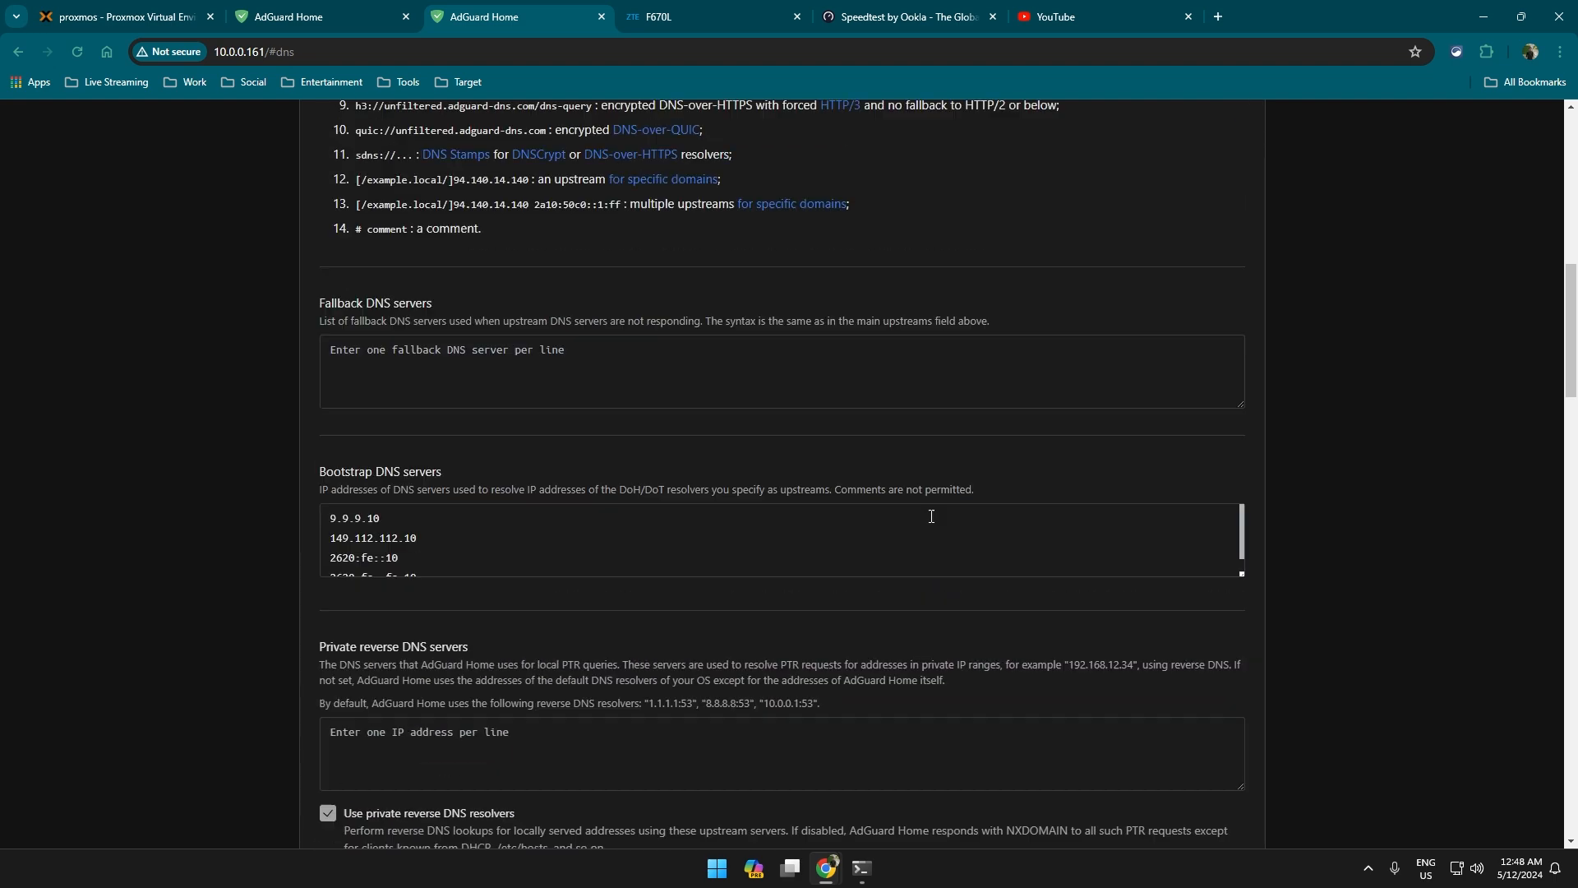
pyautogui.scroll(4, 318, 460)
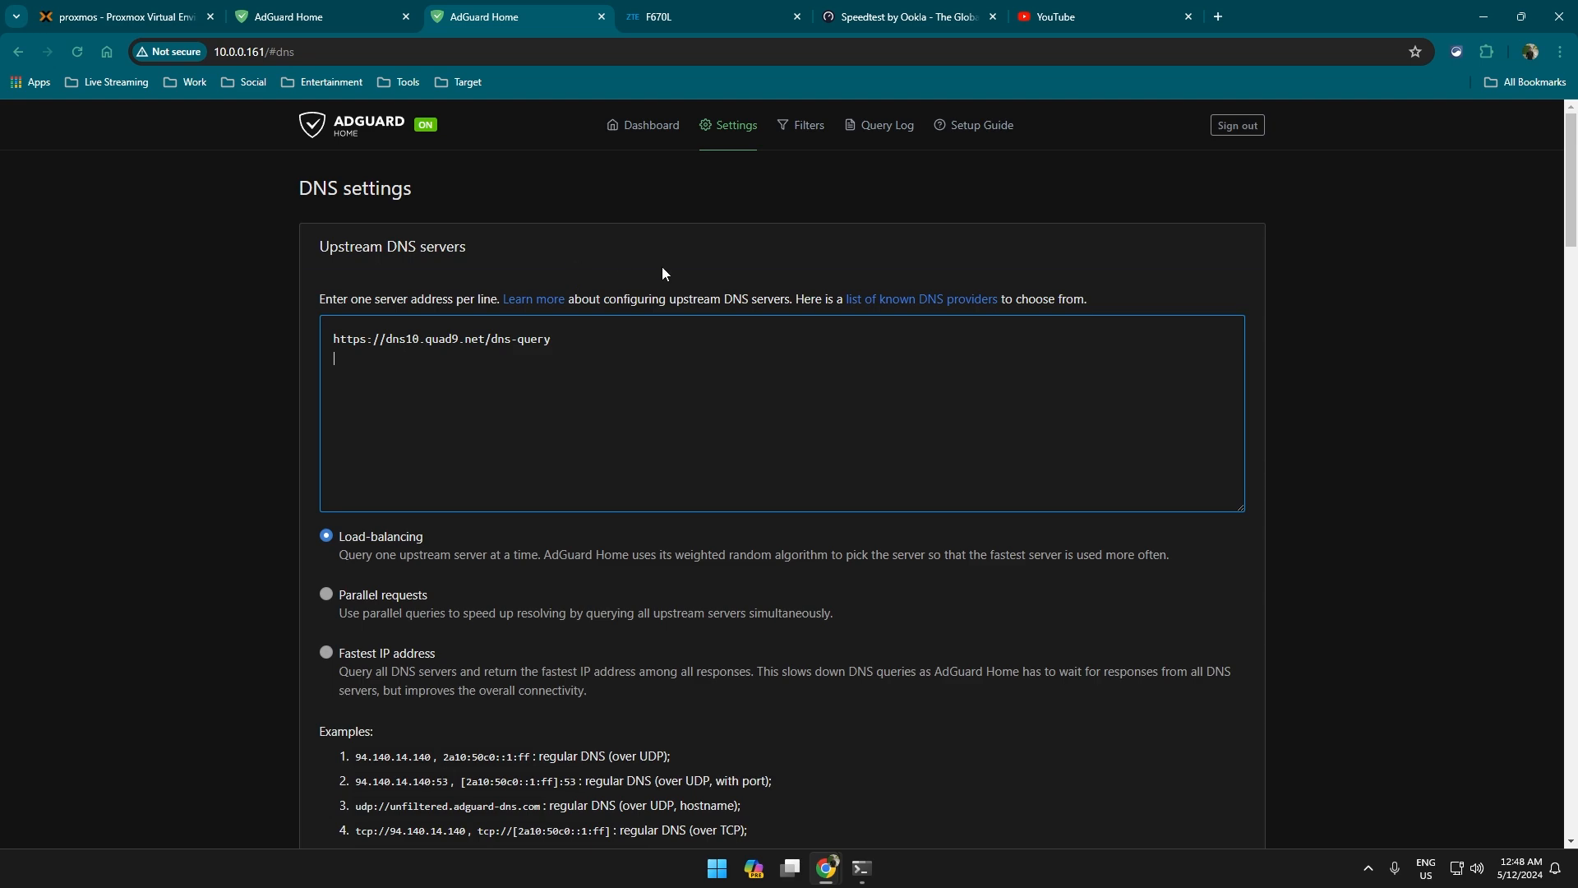
# Open the Query Log and scroll through the blocked and processed requests.
pyautogui.click(918, 154)
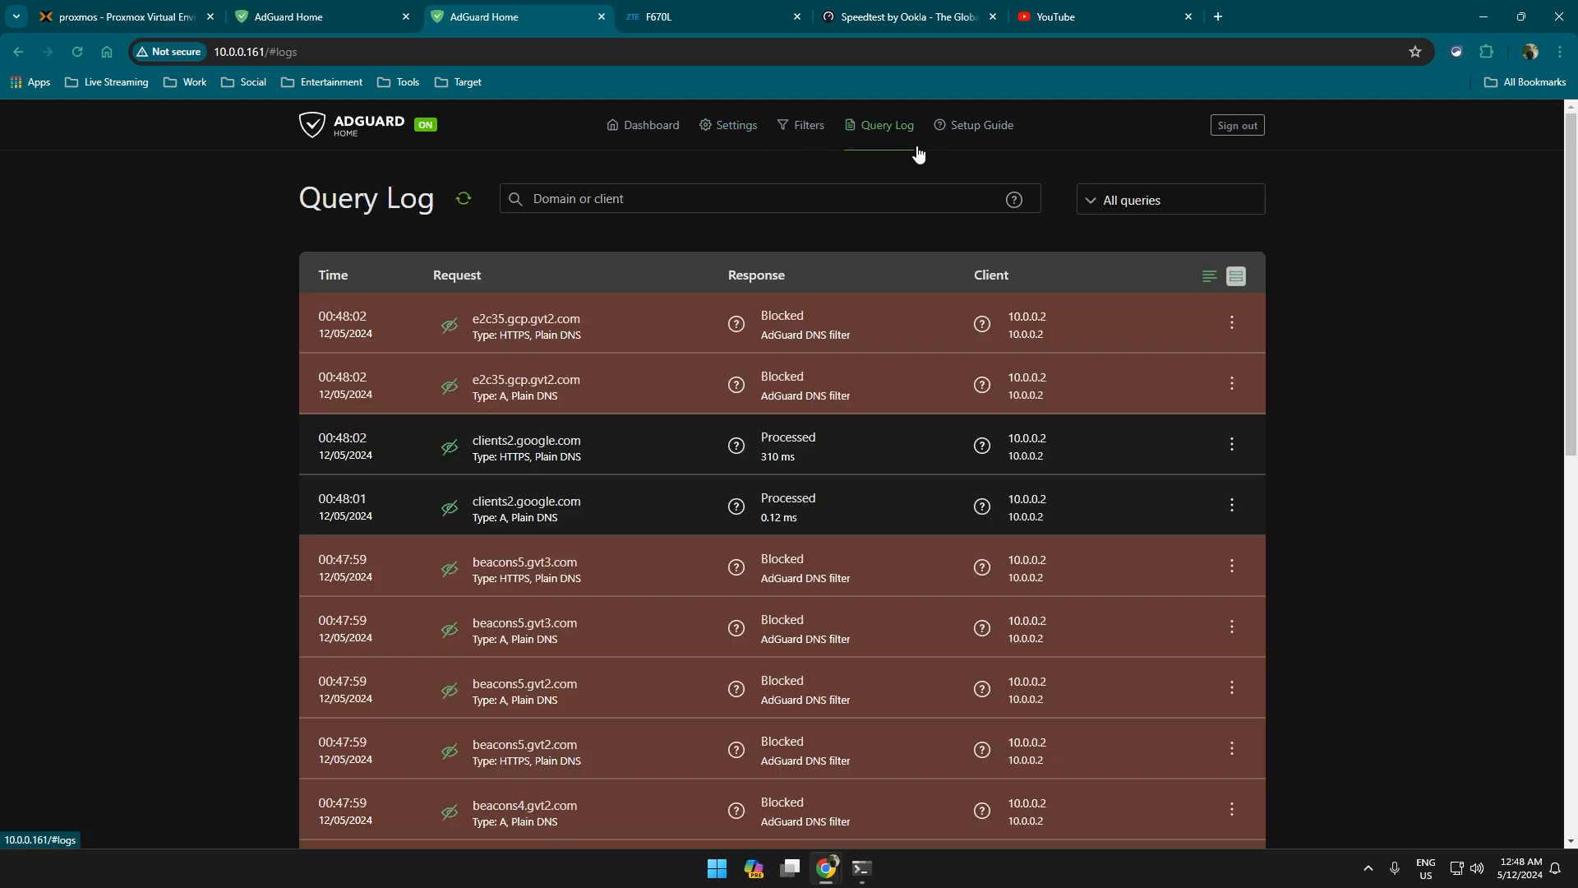
pyautogui.scroll(-5, 930, 363)
pyautogui.scroll(5, 944, 383)
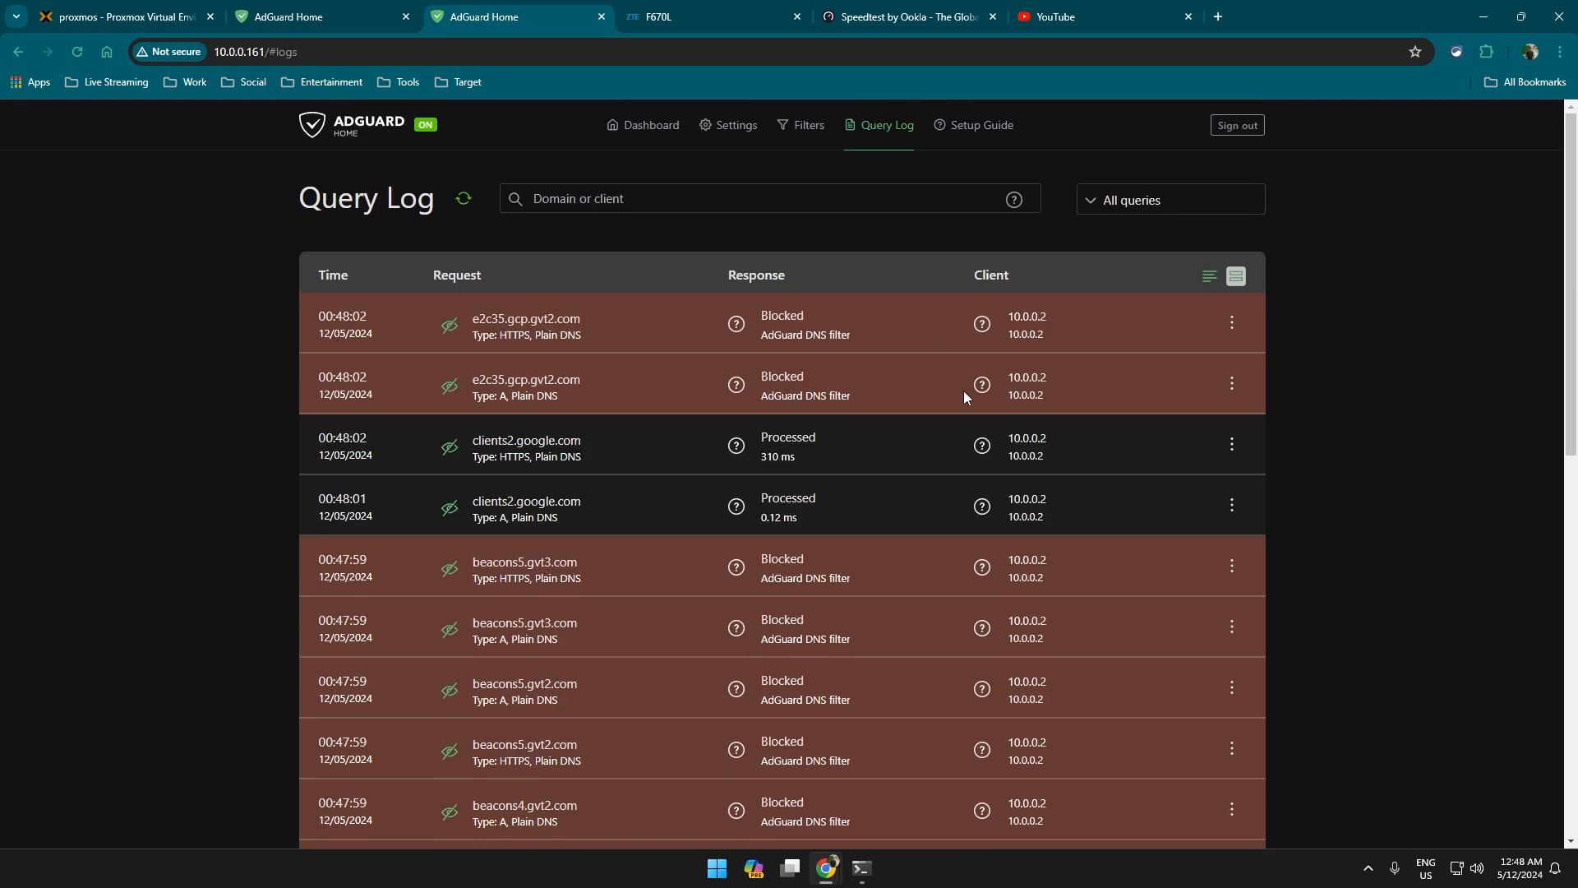
pyautogui.scroll(-1, 965, 396)
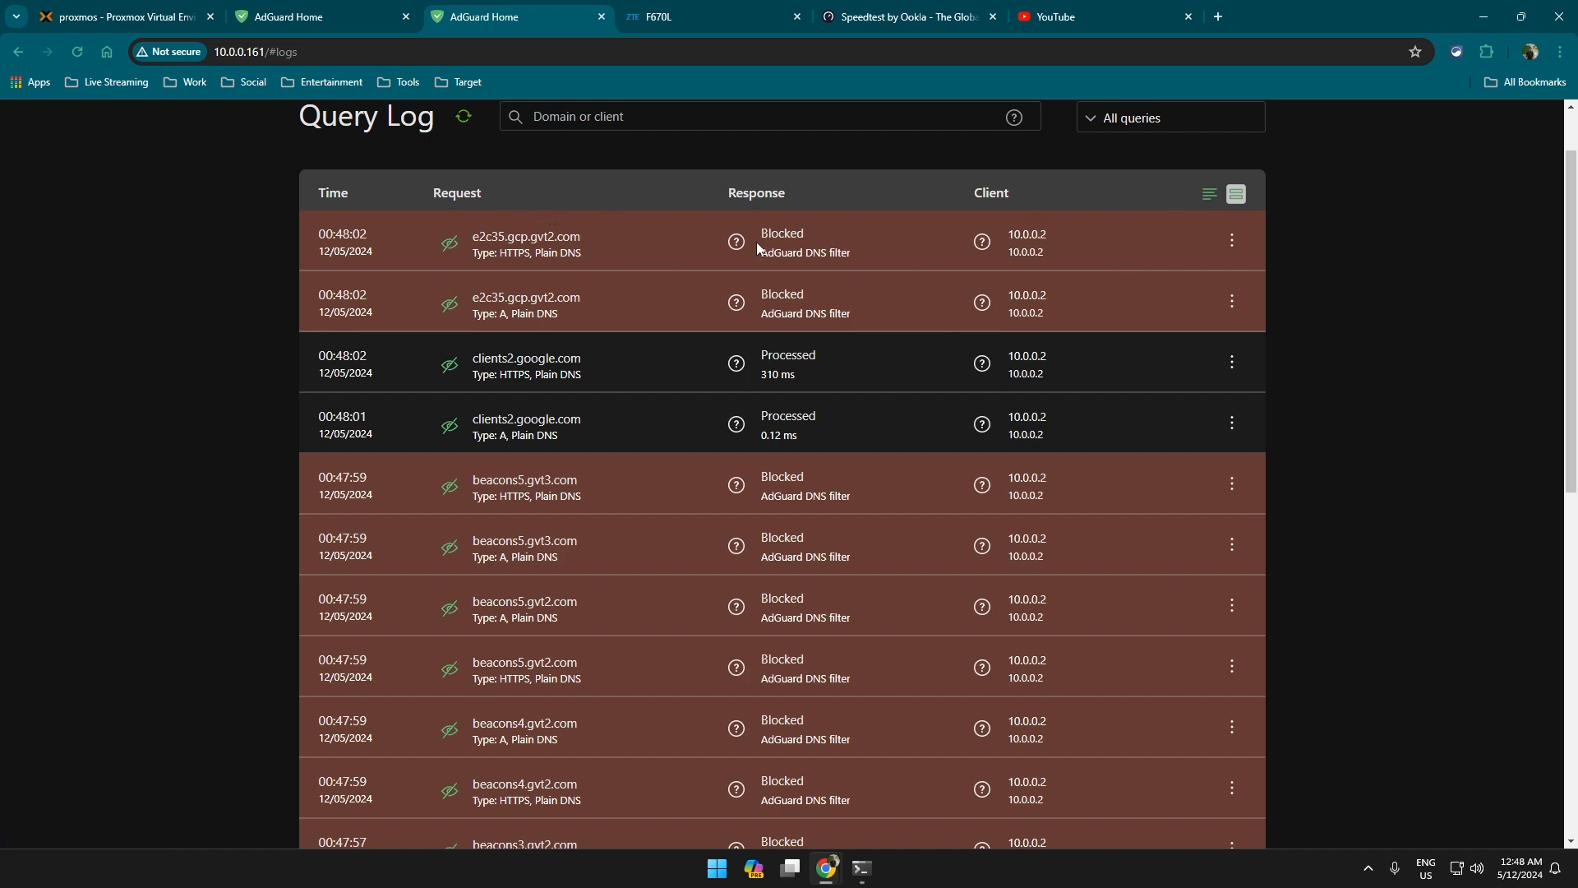
pyautogui.scroll(-10, 810, 392)
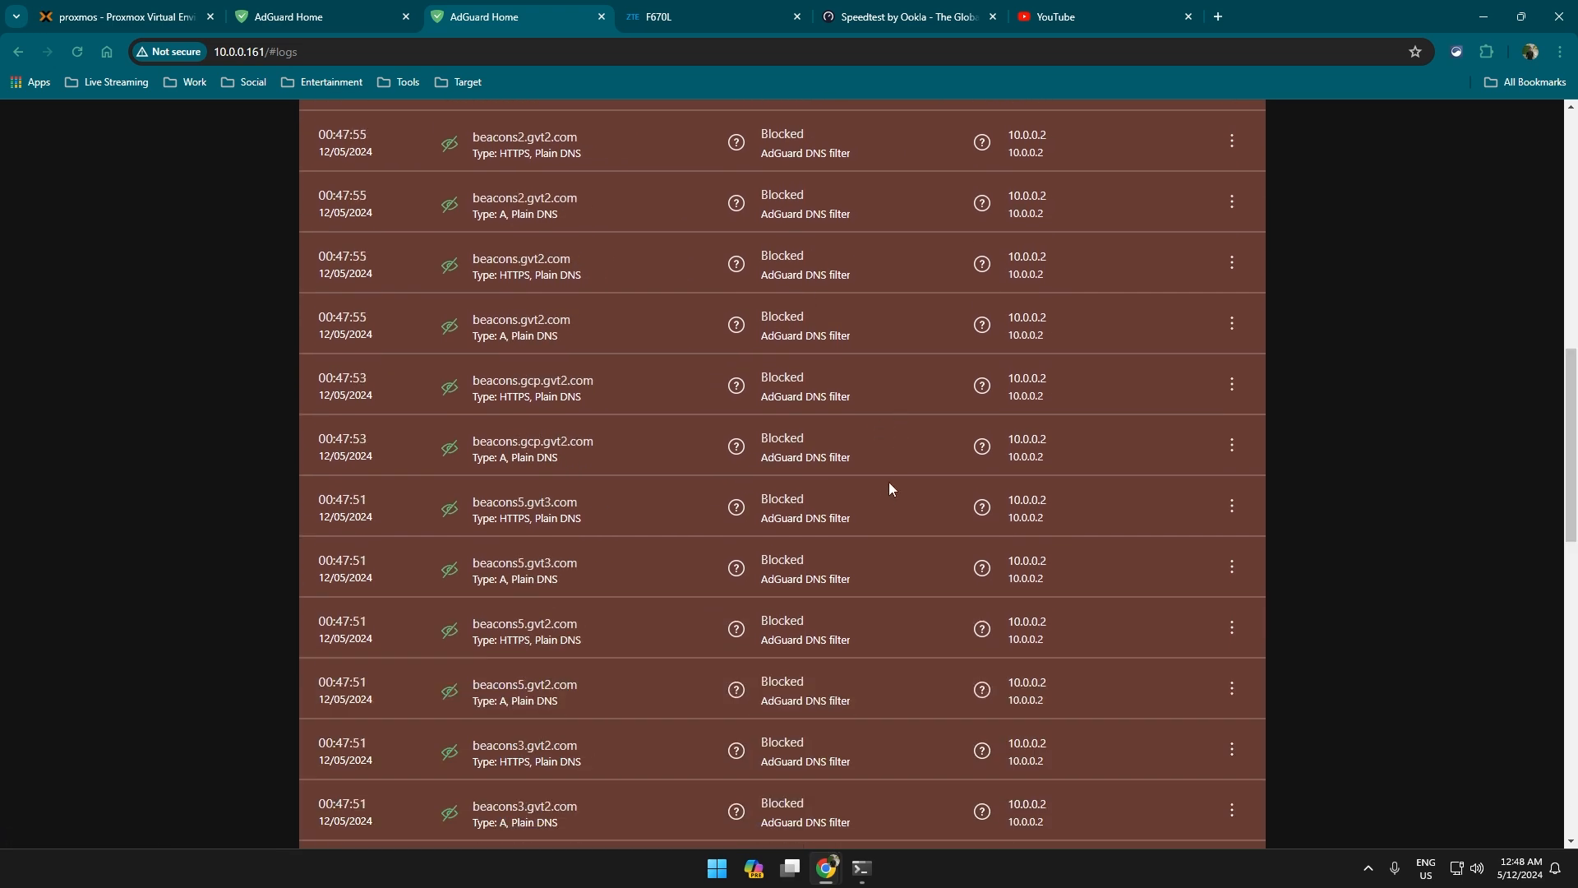
pyautogui.scroll(10, 889, 482)
# Keep the status filter on All queries, scroll the log, and return to the dashboard.
pyautogui.click(1143, 199)
pyautogui.click(1146, 203)
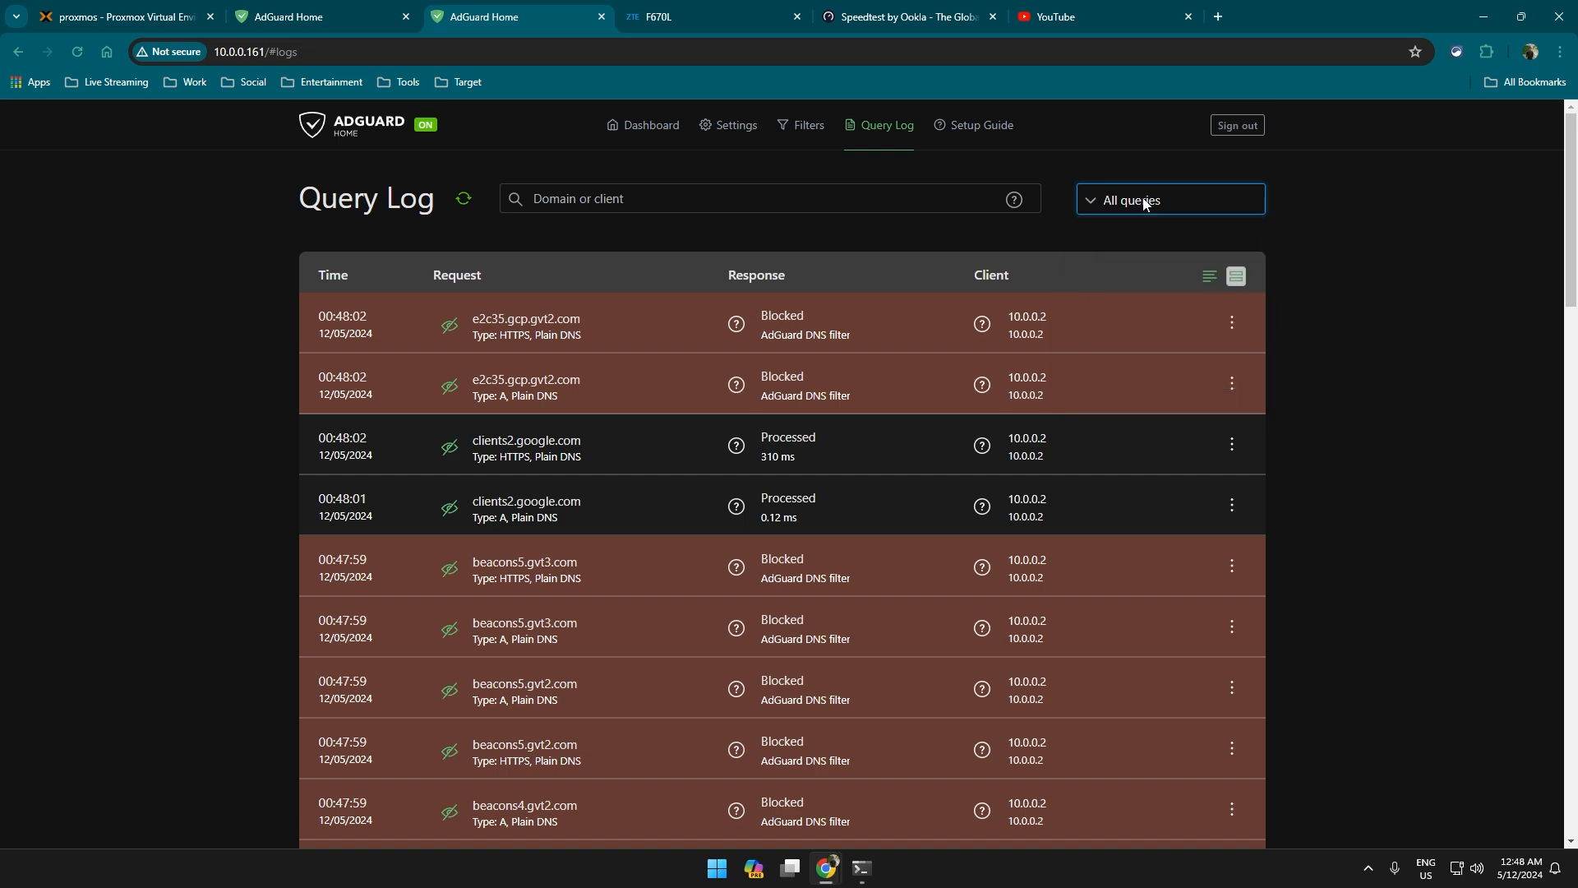
pyautogui.scroll(-20, 763, 444)
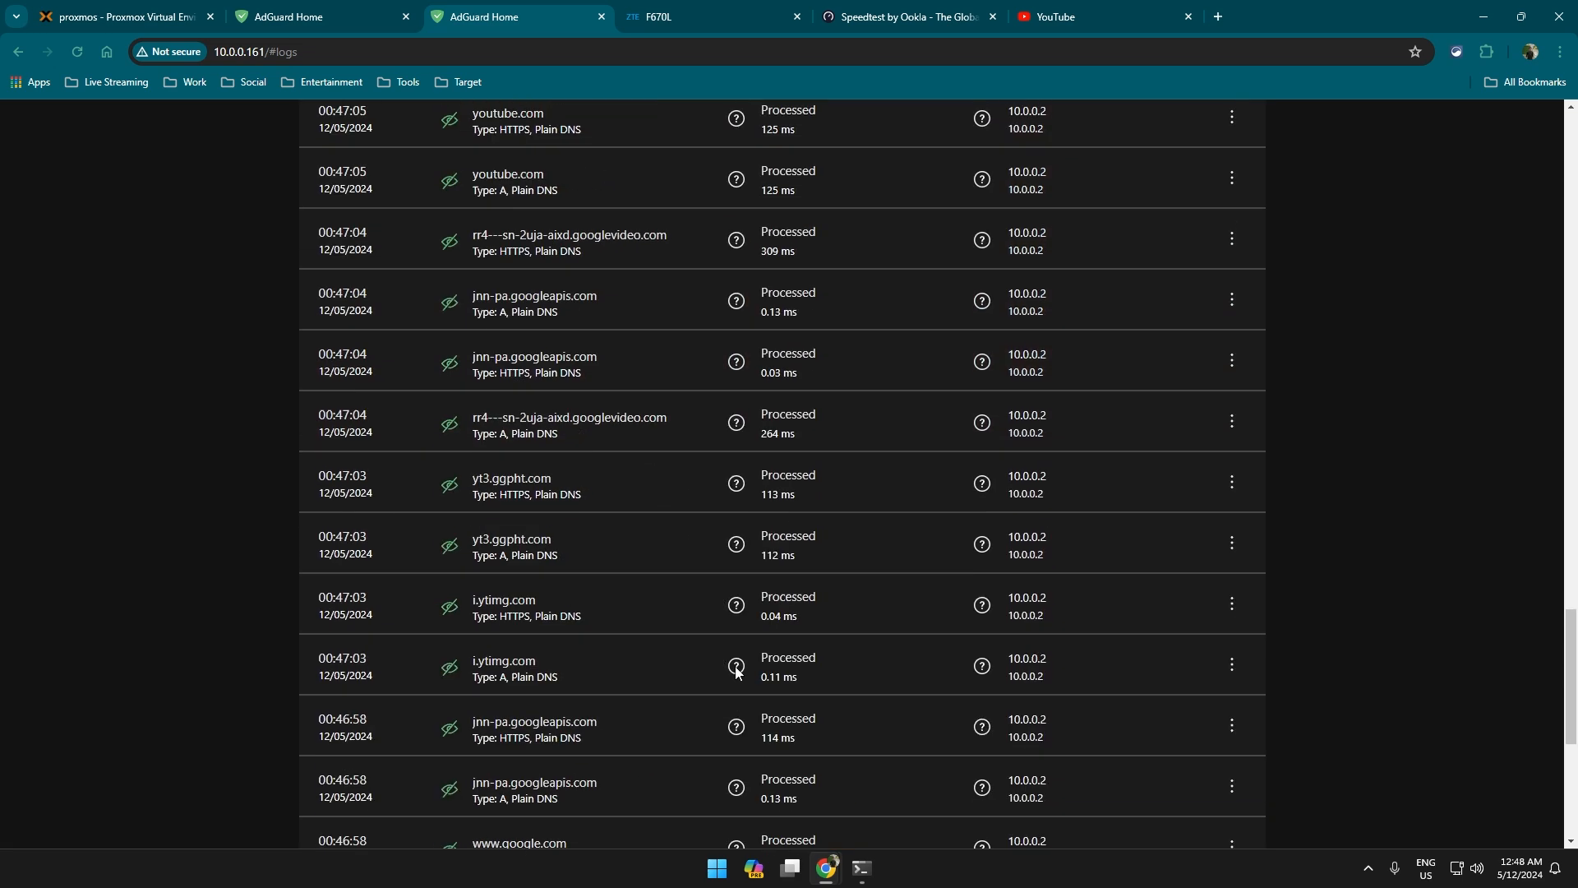
pyautogui.scroll(-3, 745, 616)
pyautogui.scroll(10, 751, 600)
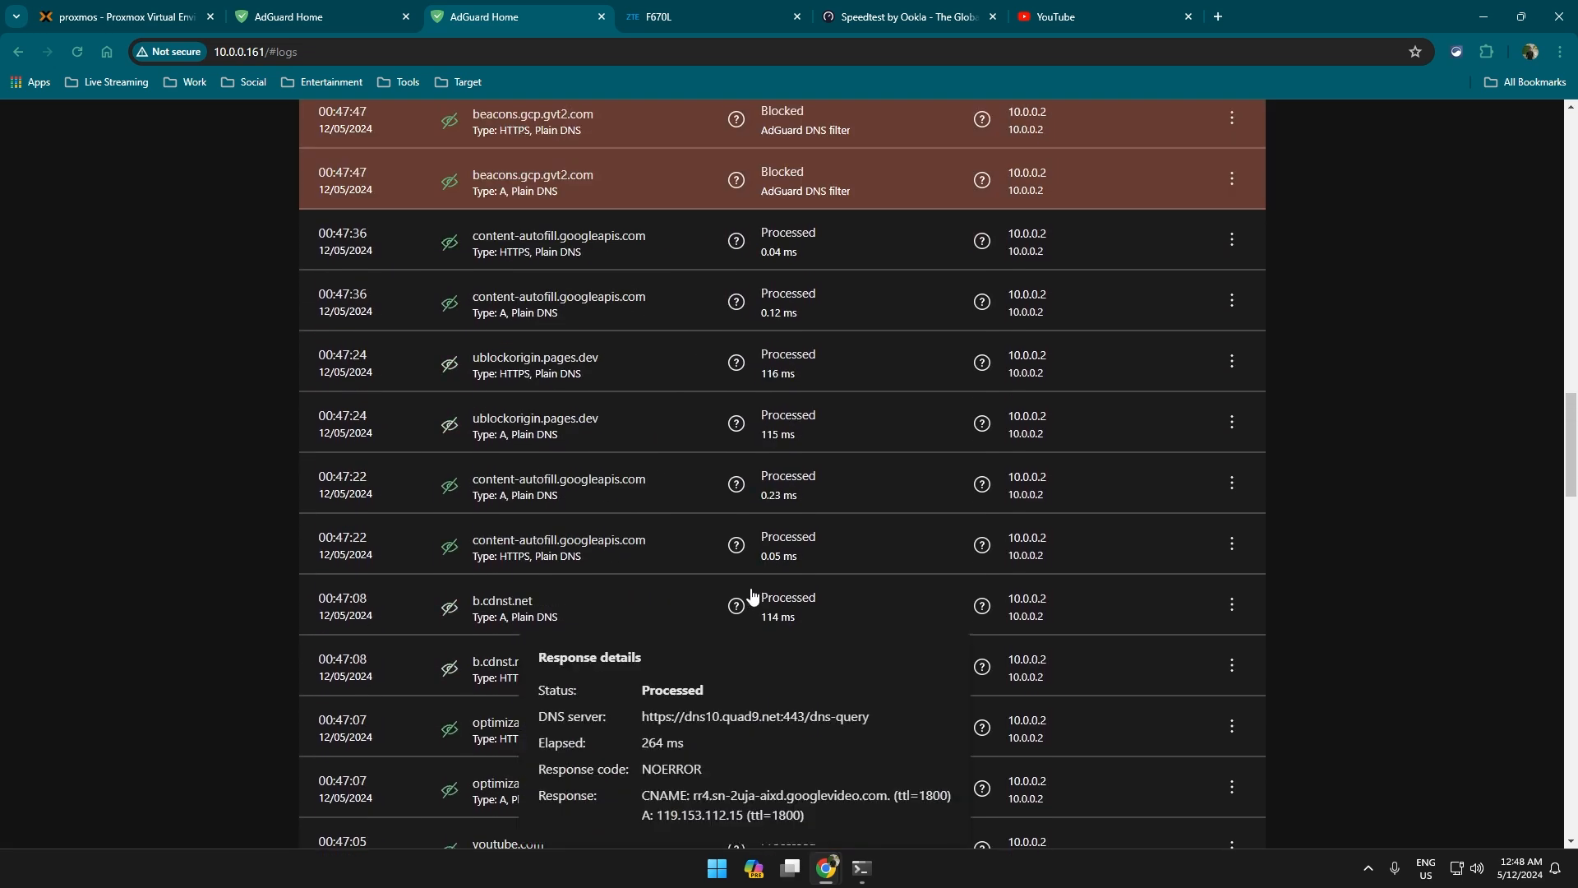
pyautogui.scroll(10, 751, 583)
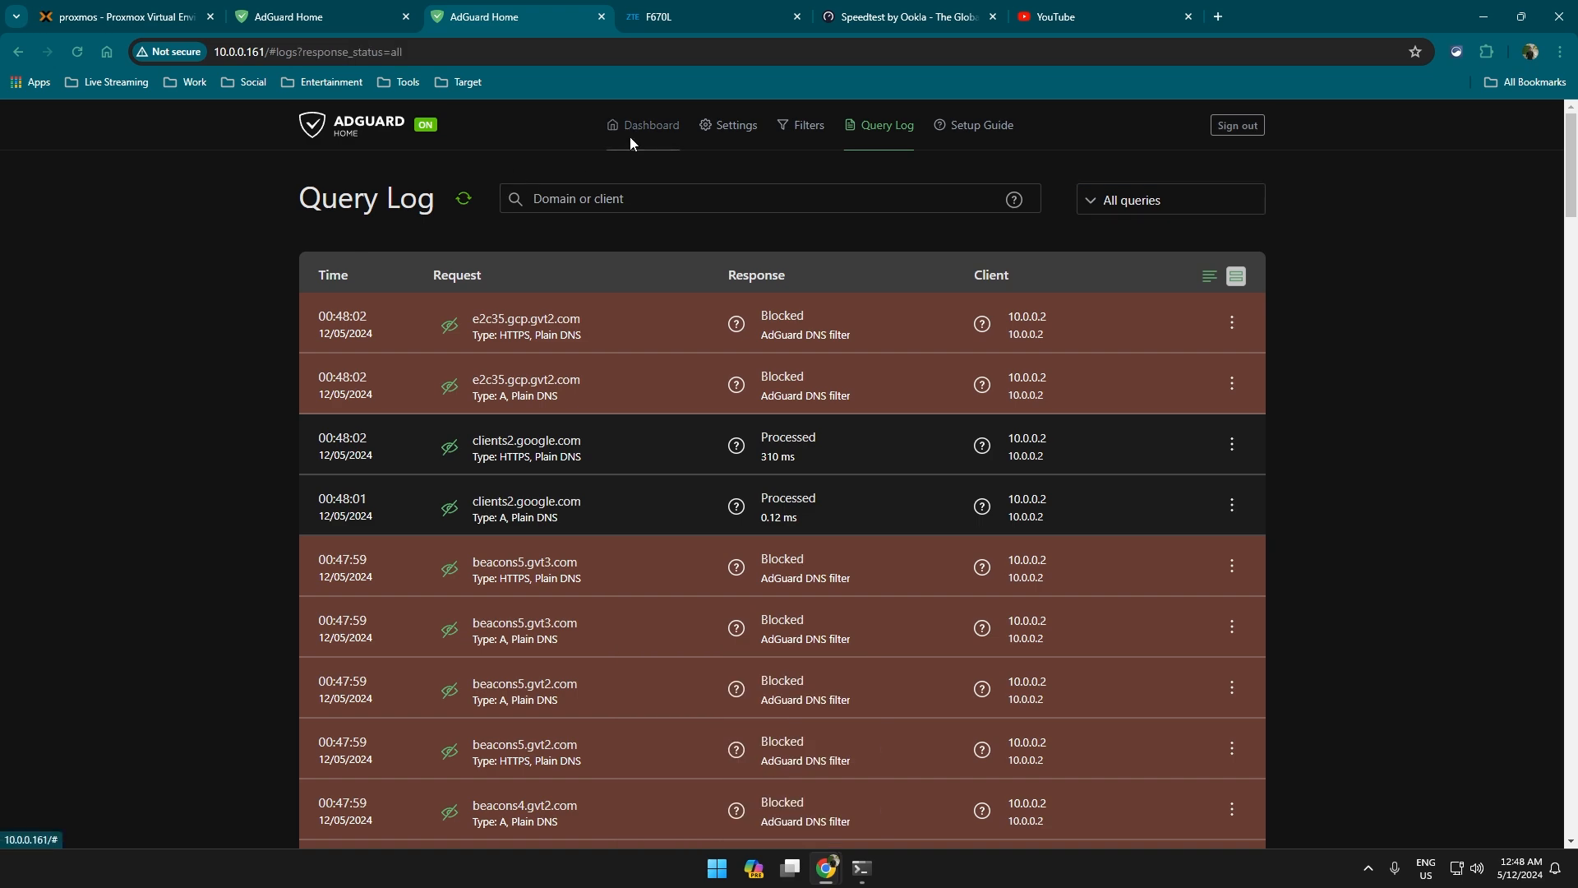
pyautogui.click(630, 136)
# Refresh the dashboard statistics, noting 120 queries blocked by filters.
pyautogui.click(584, 185)
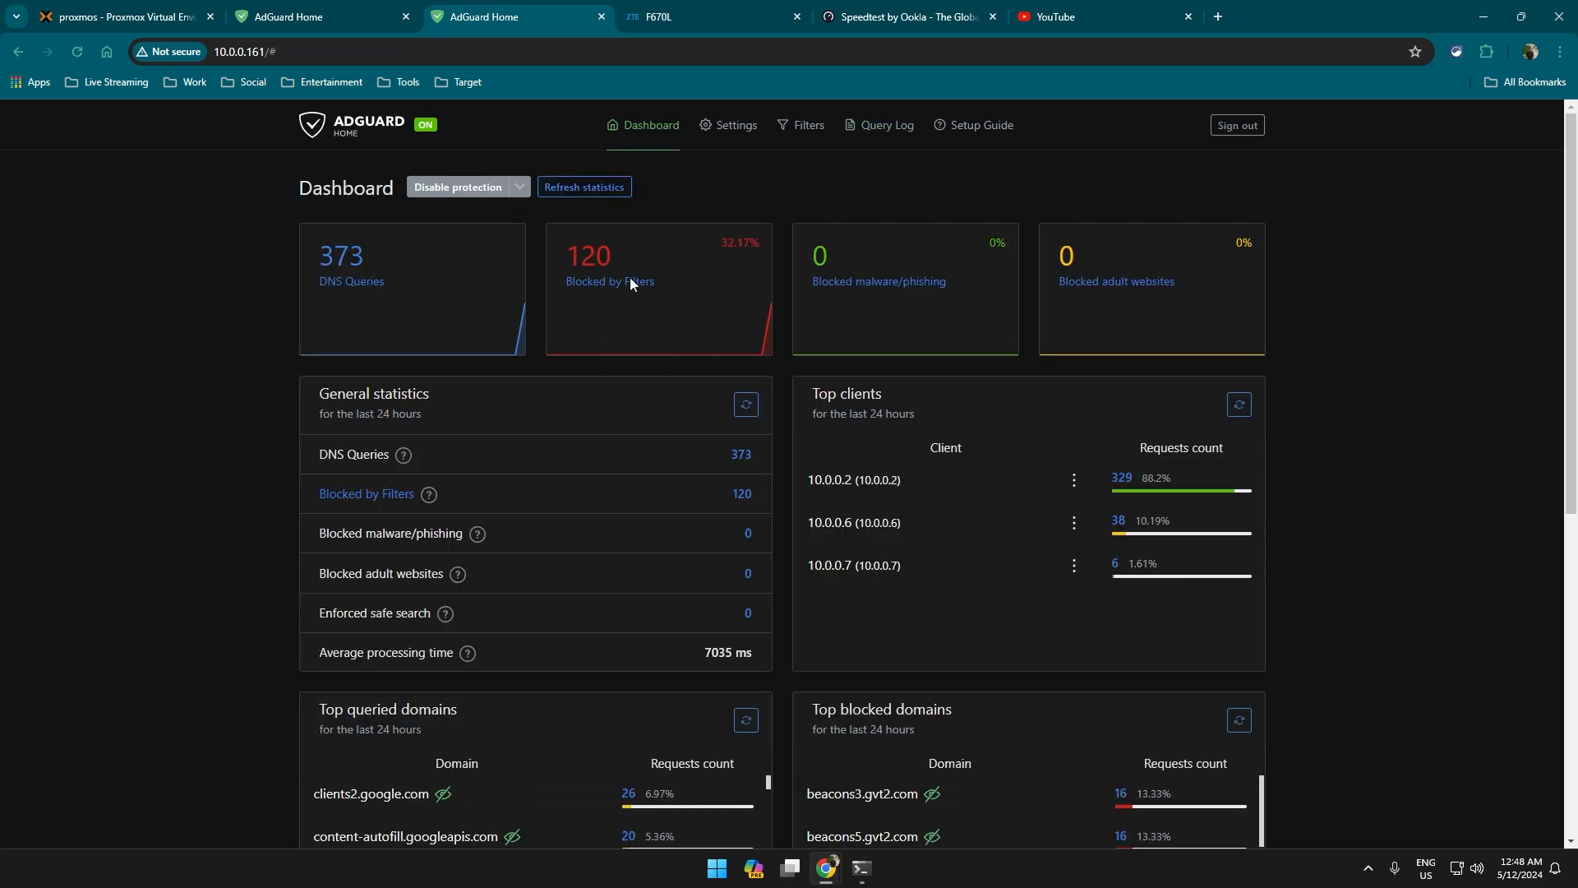
pyautogui.moveTo(402, 262); pyautogui.dragTo(703, 254)
pyautogui.click(703, 251)
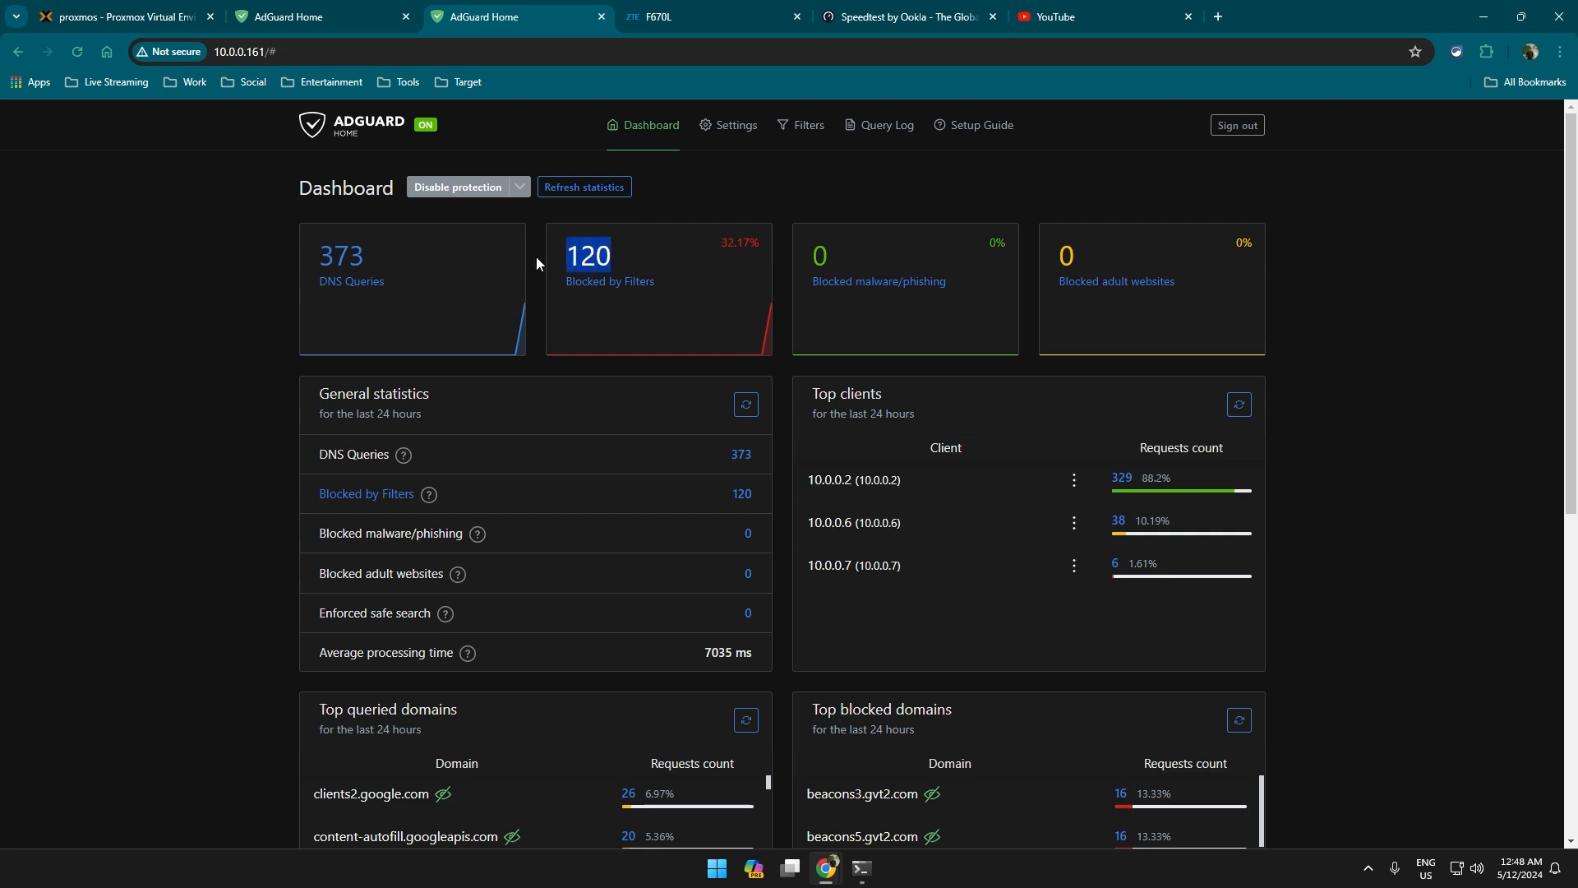
# List only queries blocked by filters and scroll through them, then go to the F670L router tab.
pyautogui.click(628, 292)
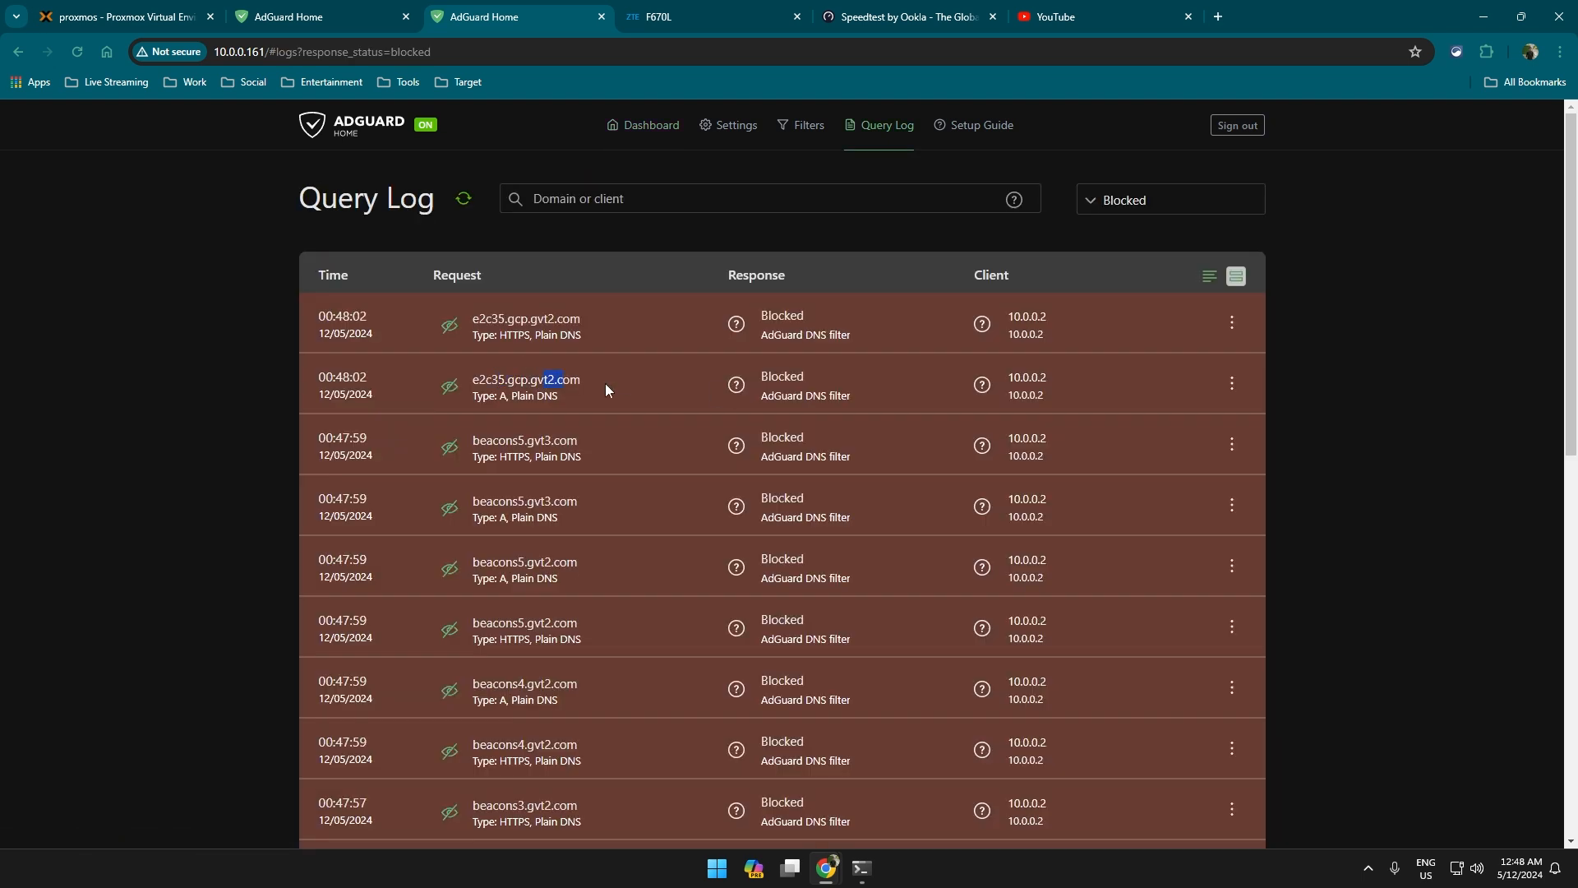
pyautogui.moveTo(609, 390); pyautogui.dragTo(586, 646)
pyautogui.scroll(-5, 587, 632)
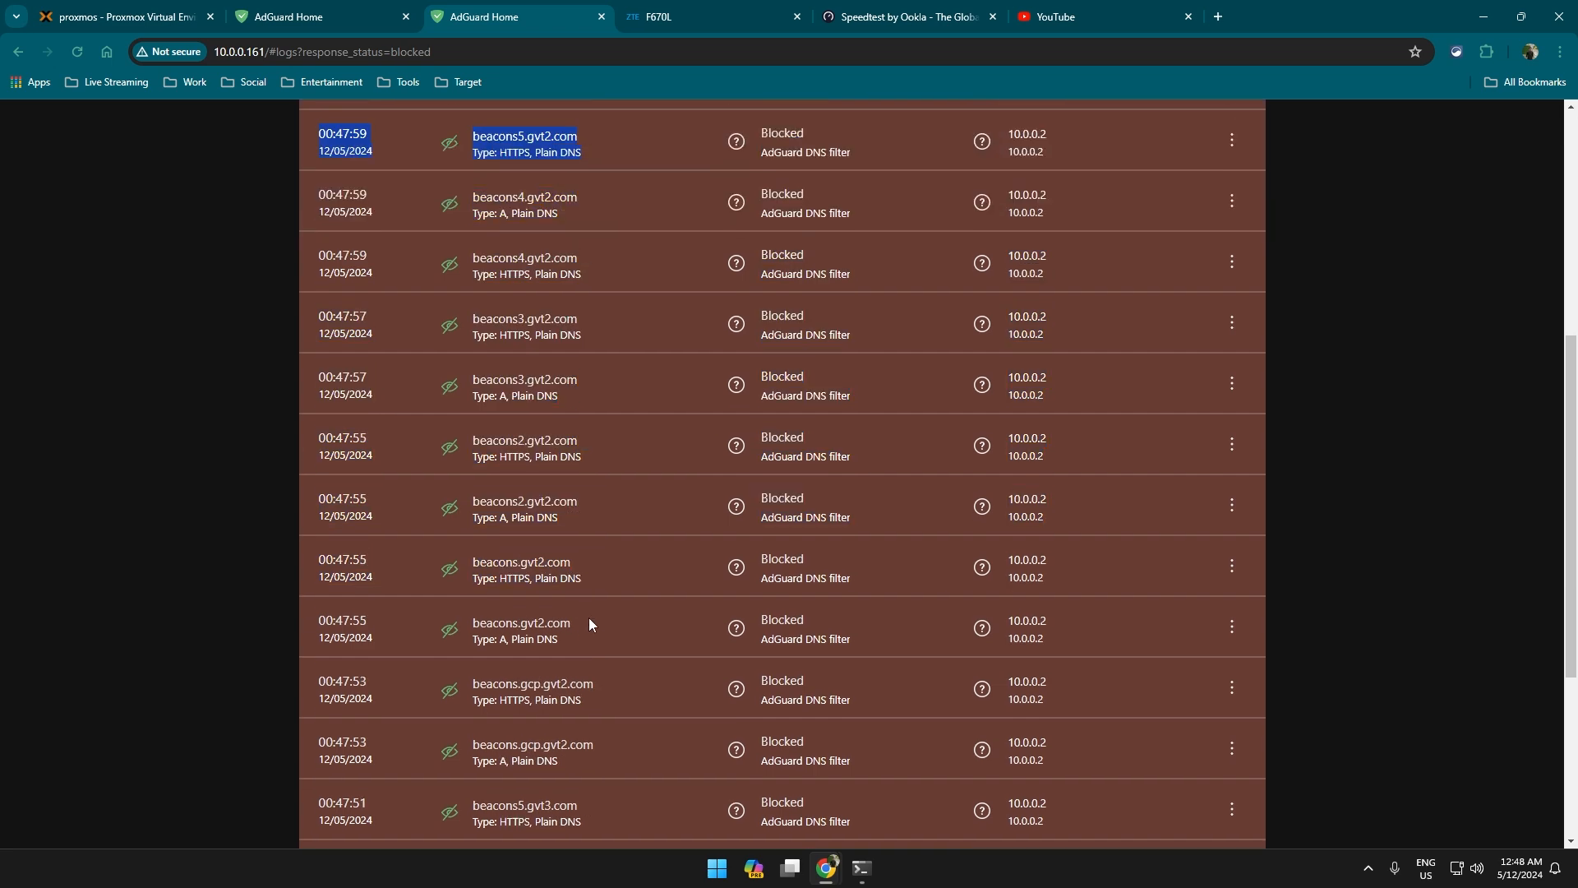
pyautogui.click(522, 491)
pyautogui.scroll(-10, 603, 699)
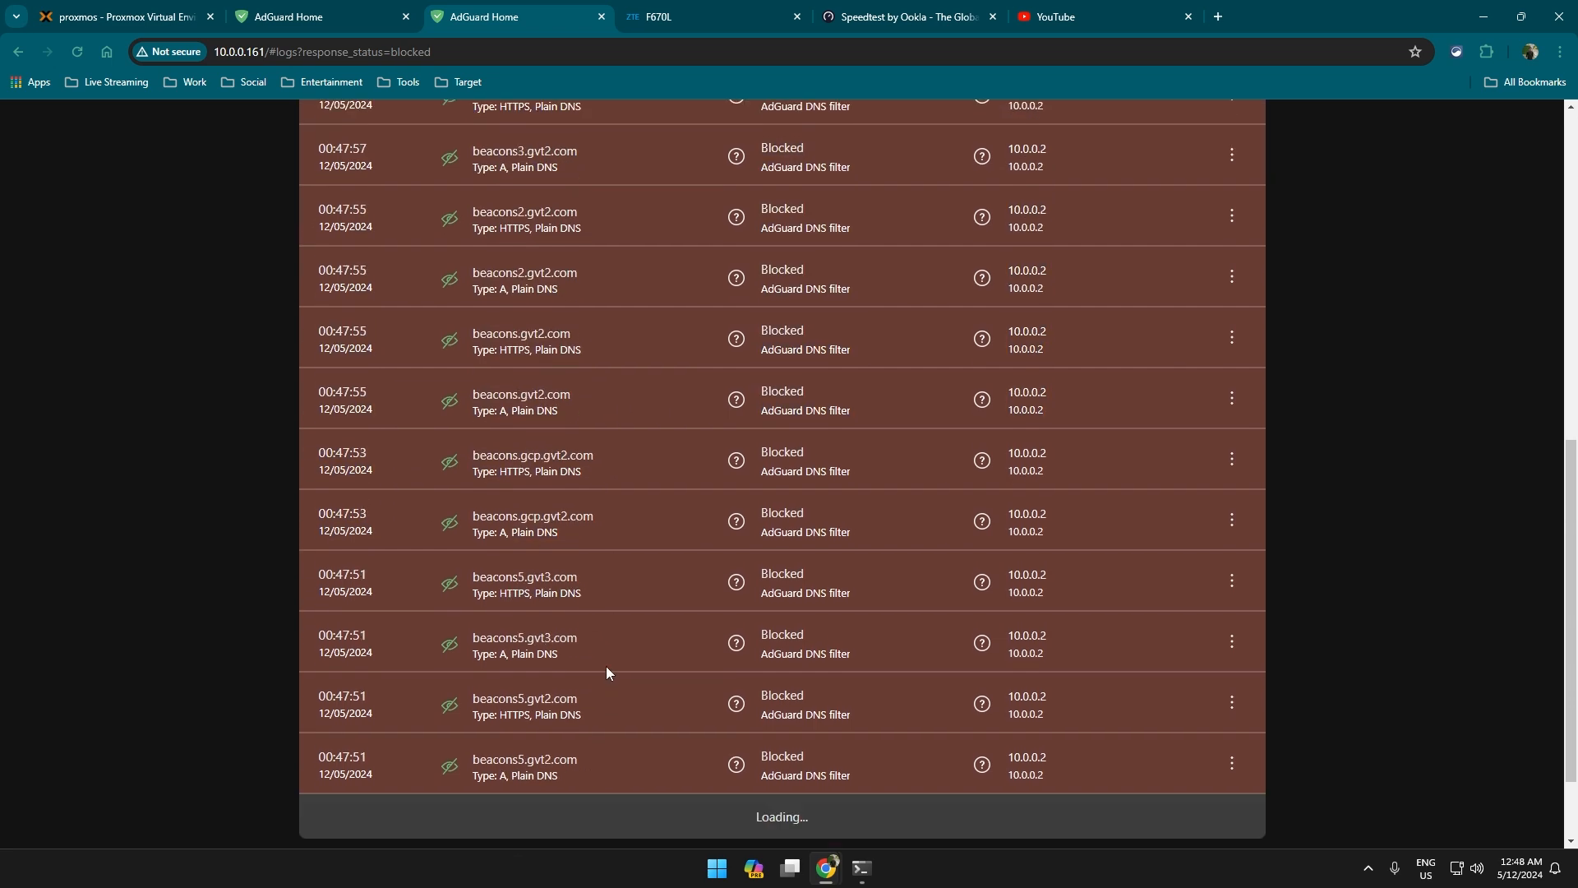
pyautogui.scroll(-4, 533, 584)
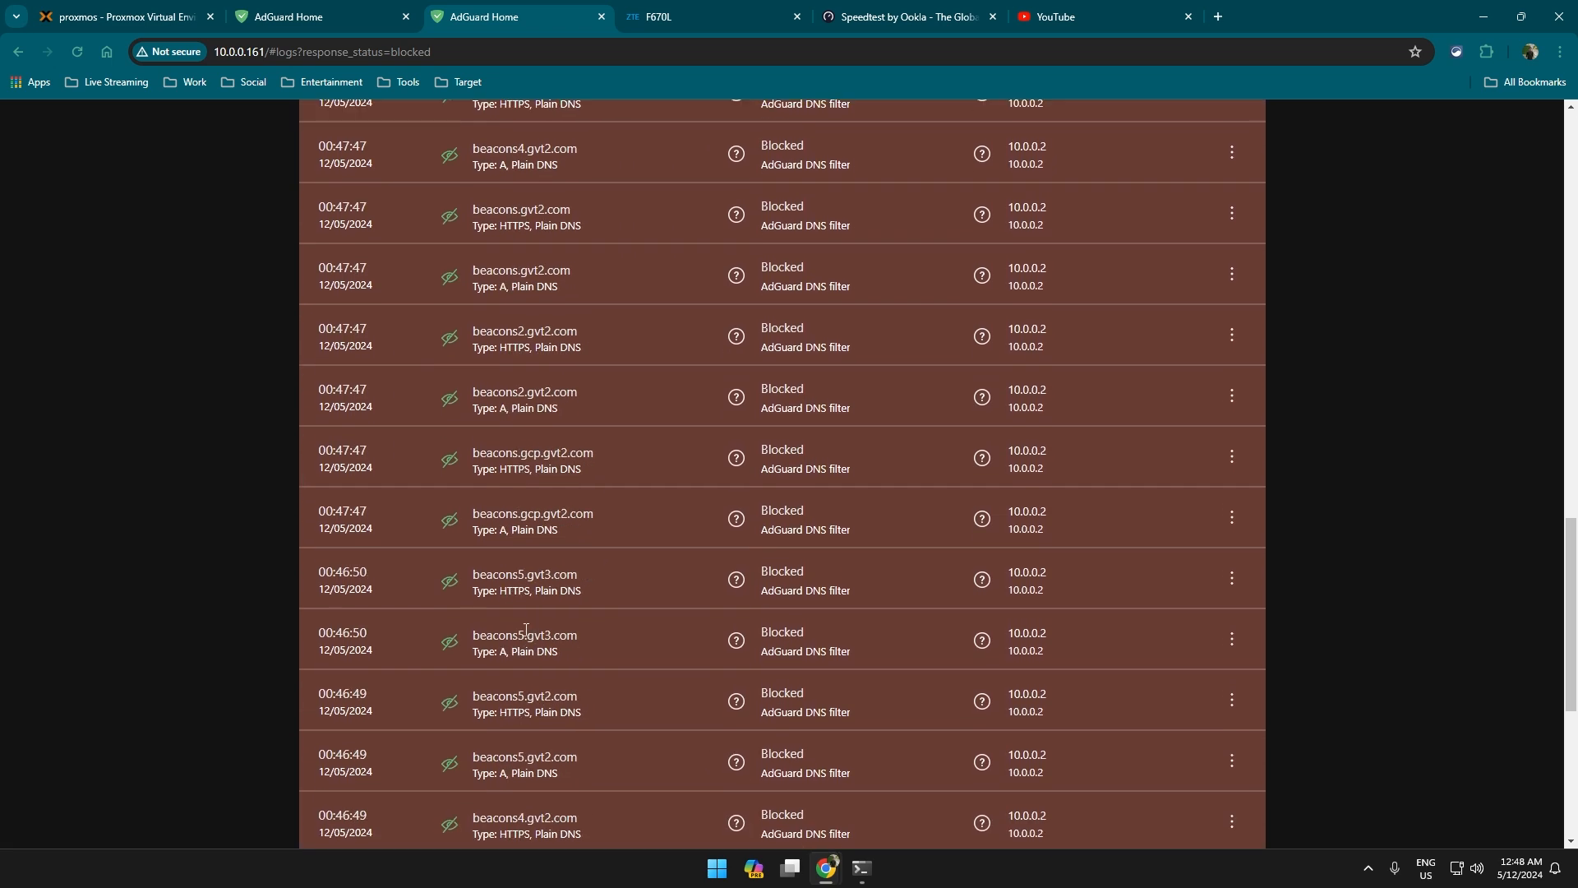
pyautogui.scroll(-10, 554, 589)
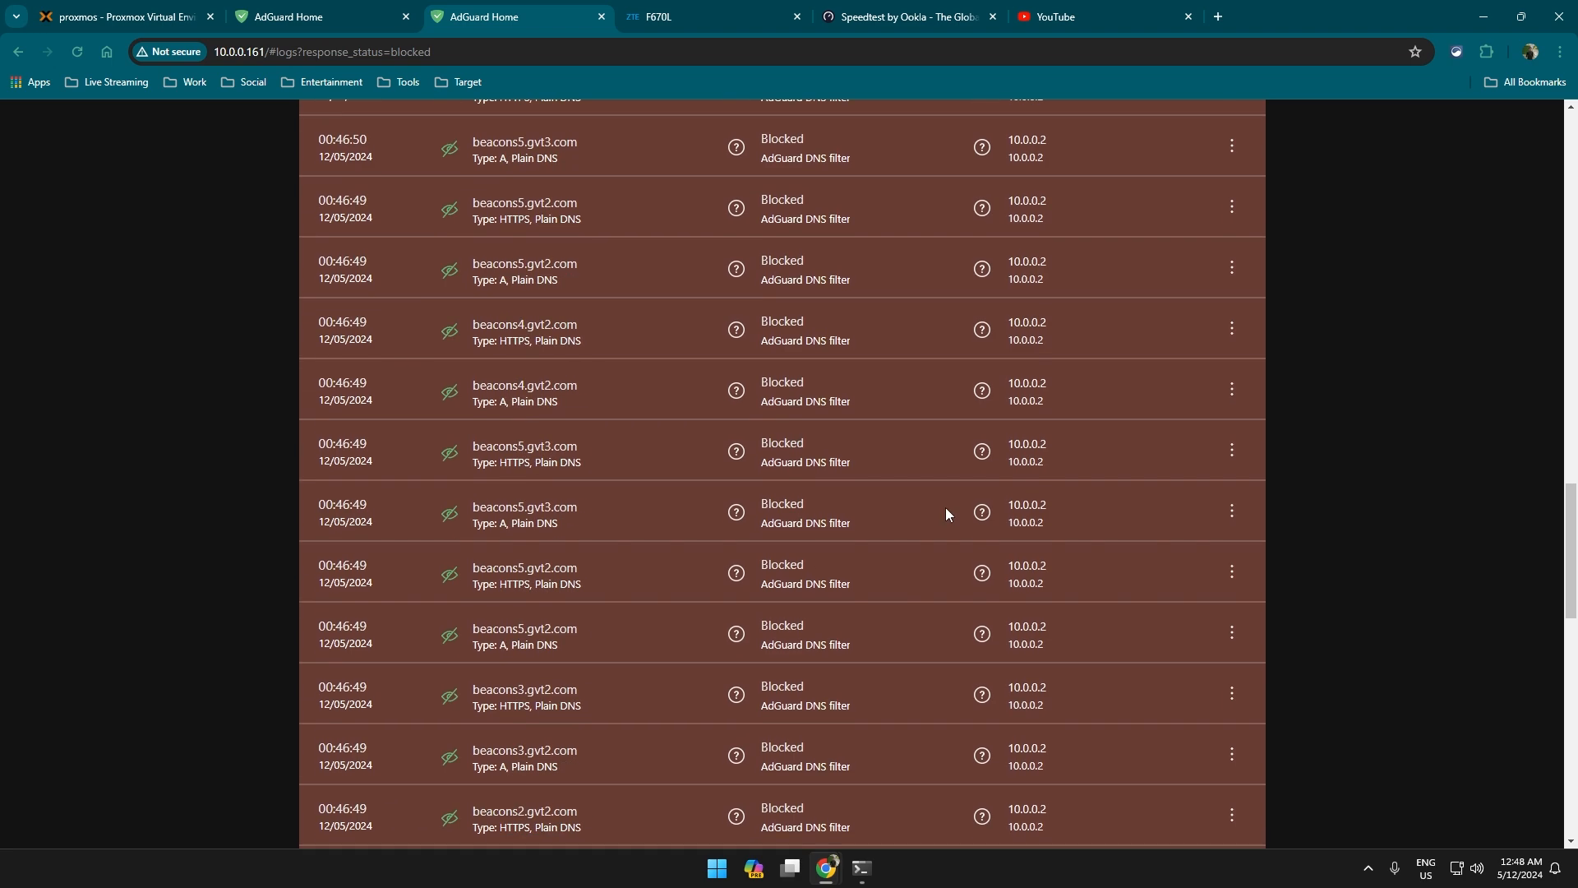
pyautogui.moveTo(987, 489)
pyautogui.click(692, 26)
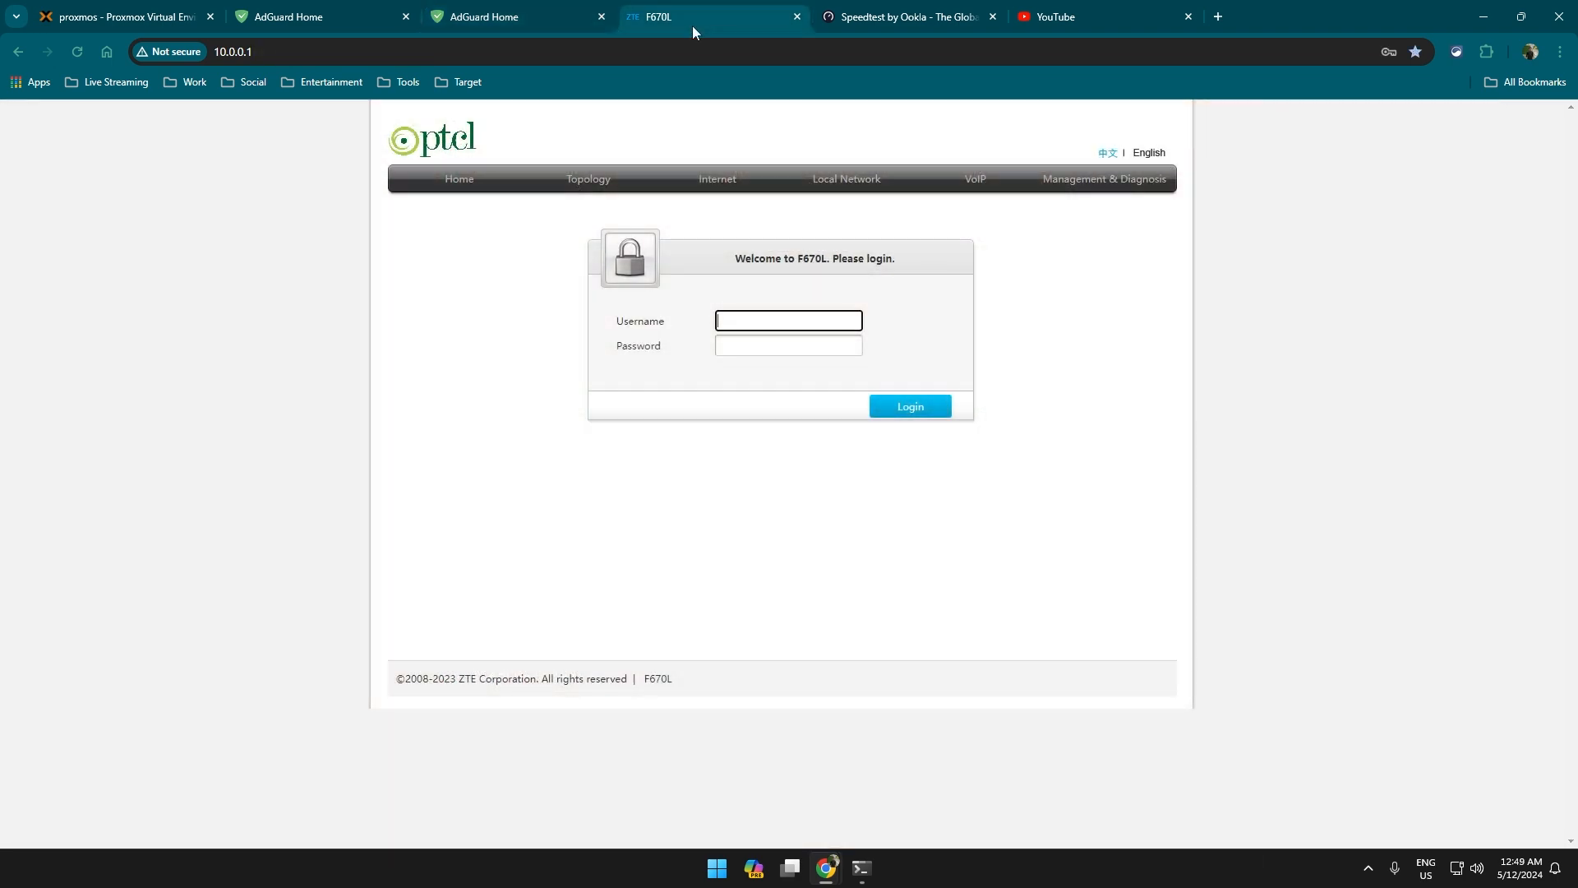
# Log into the ZTE F670L router with saved credentials and open LAN DHCP Server settings showing DNS 10.0.0.161.
pyautogui.click(811, 324)
pyautogui.click(860, 360)
pyautogui.click(913, 405)
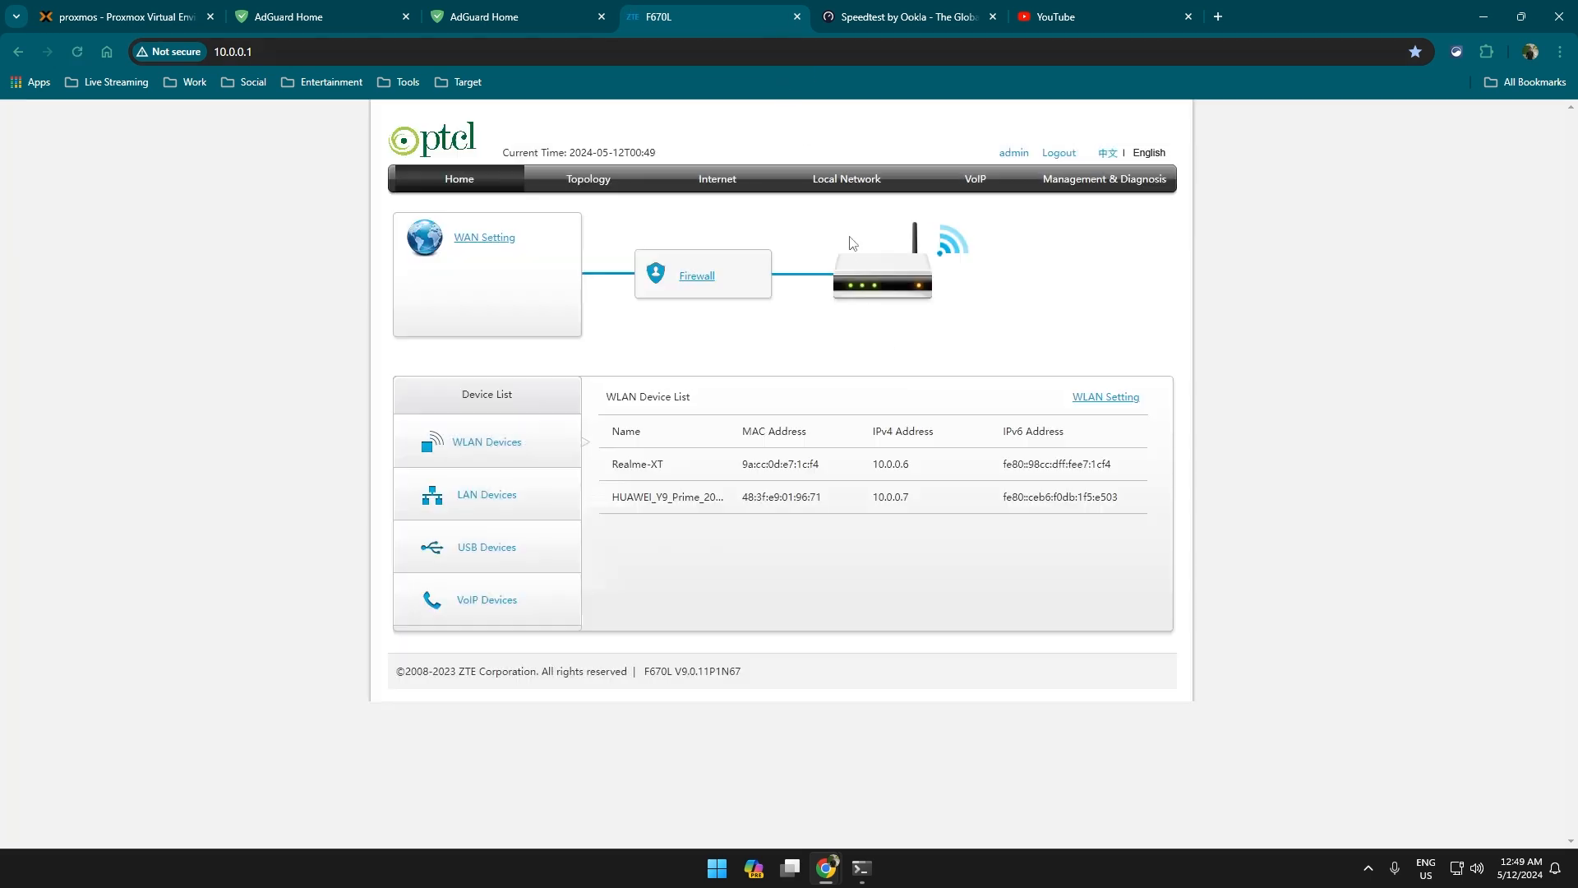
pyautogui.click(874, 190)
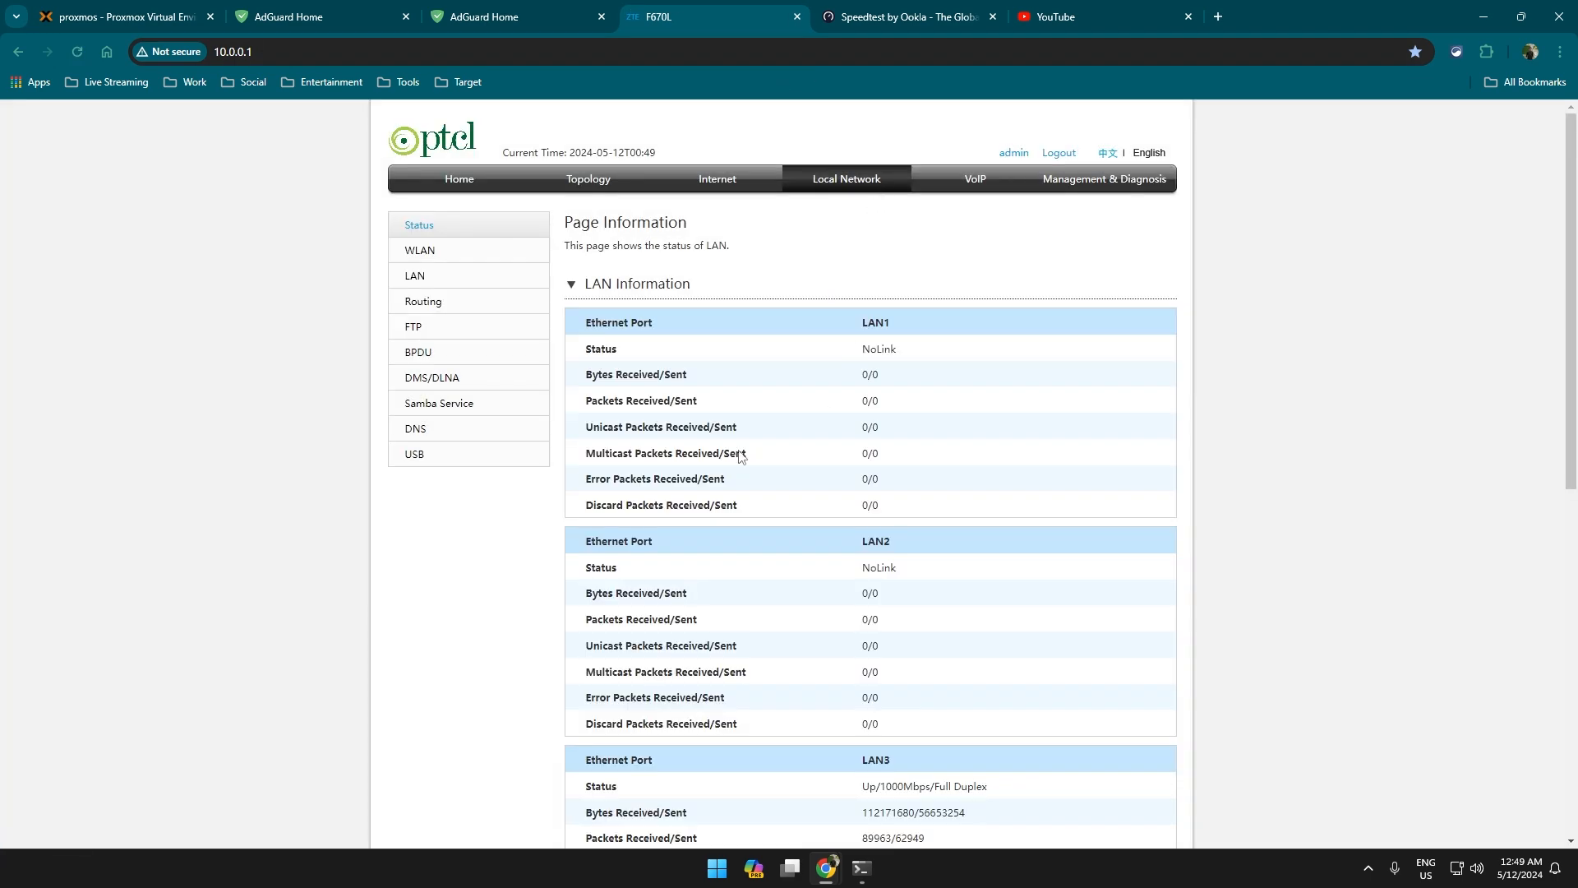
pyautogui.click(450, 280)
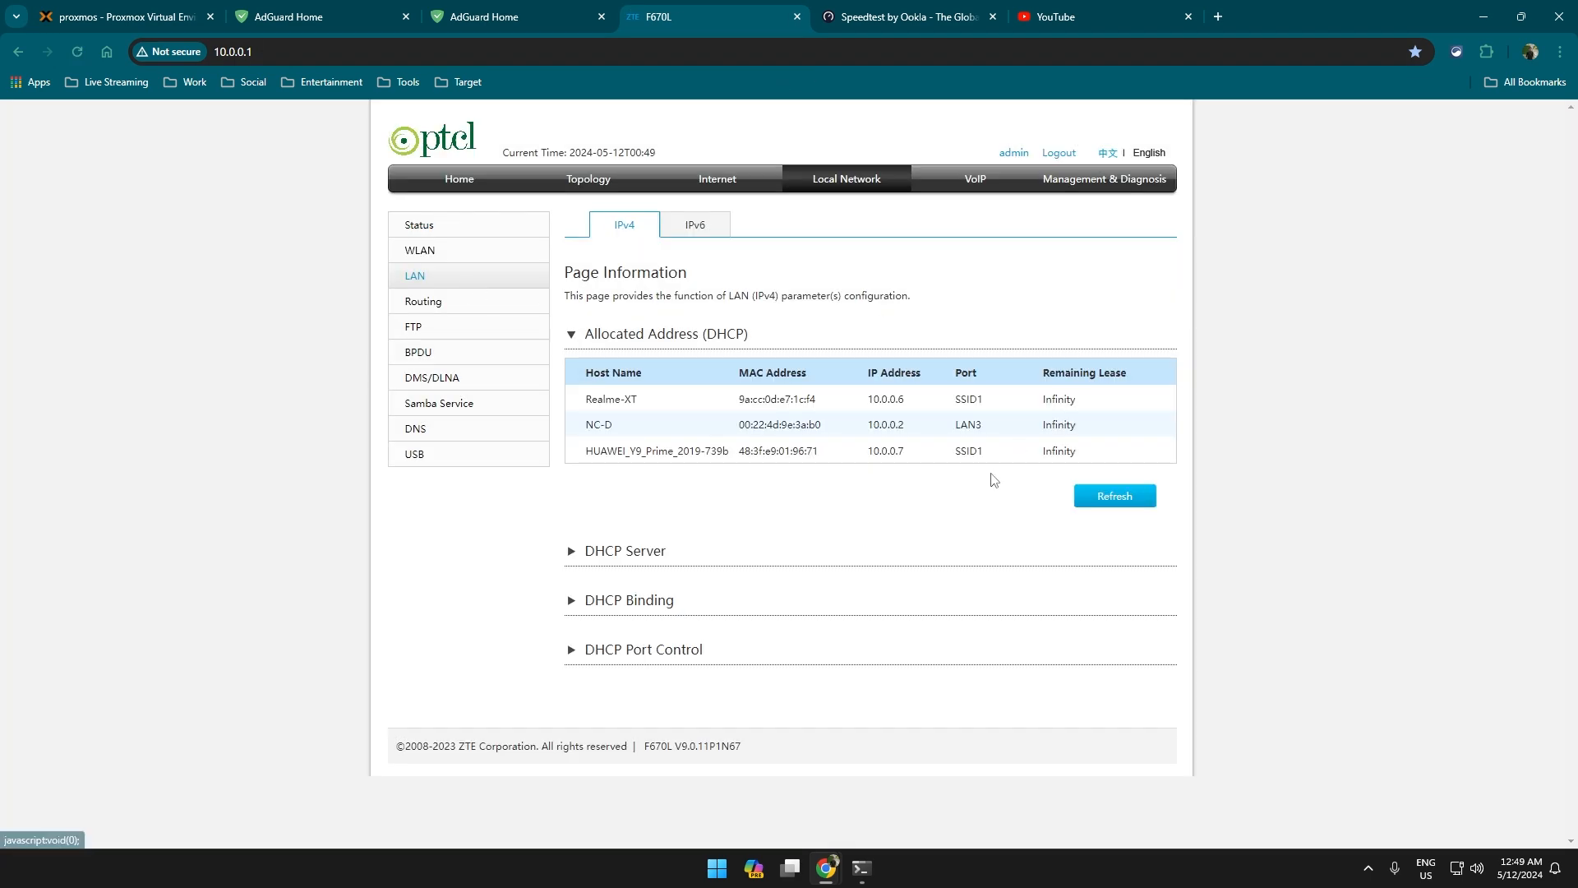
pyautogui.click(732, 564)
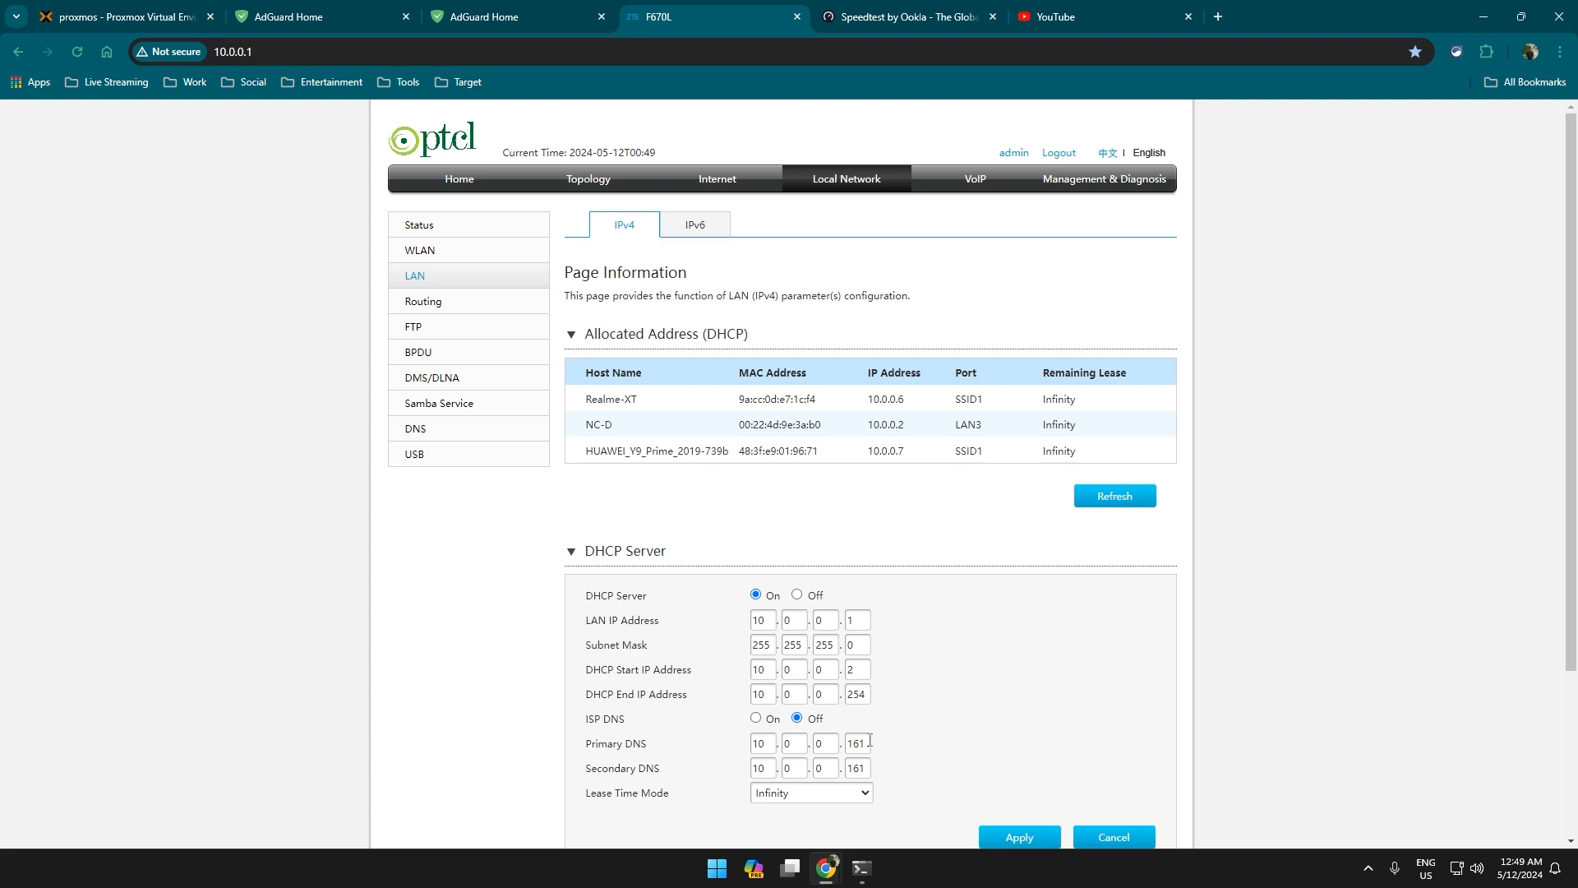